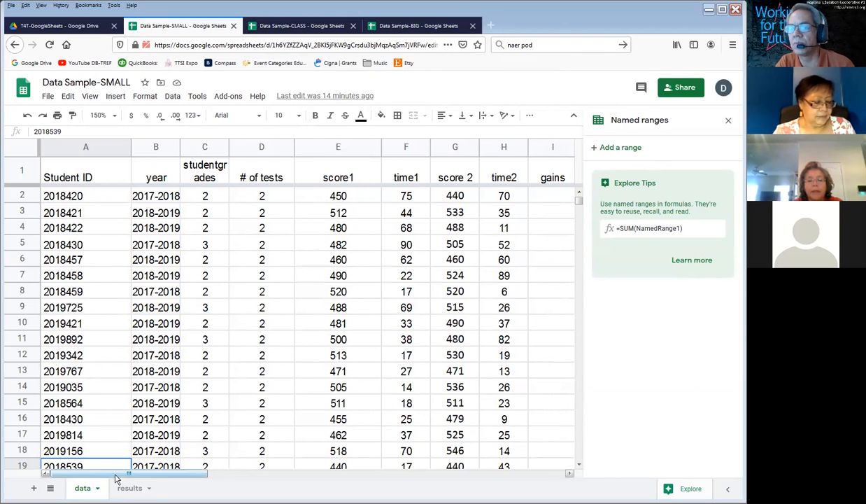
Step: Define a named range called StudentGrades for cells C2:C19 of the data sheet
left_click_drag(119, 478, 95, 475)
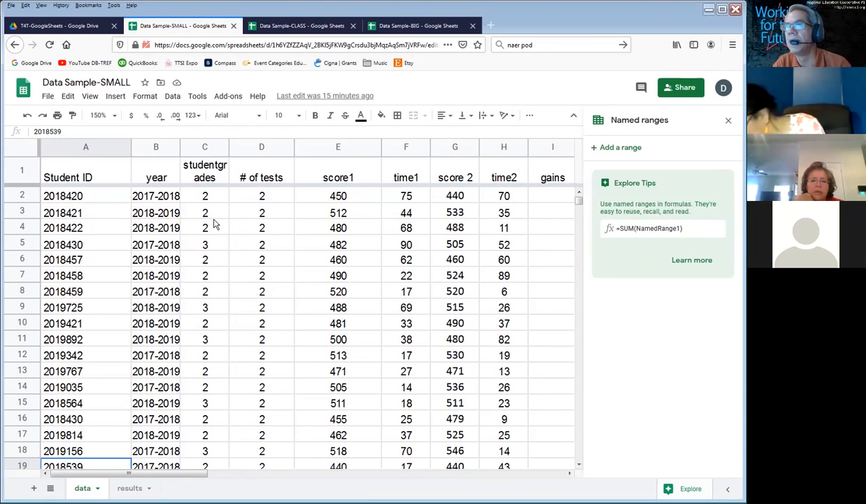
left_click(155, 196)
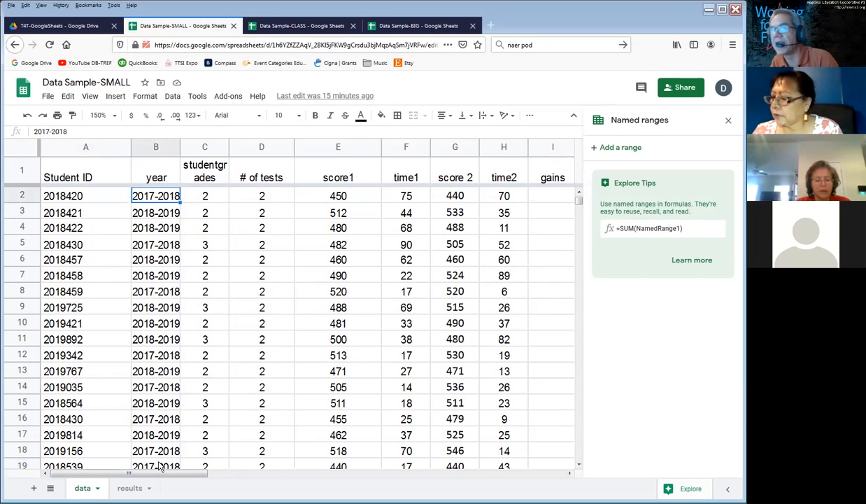
key("Right")
key("Right")
key("Left")
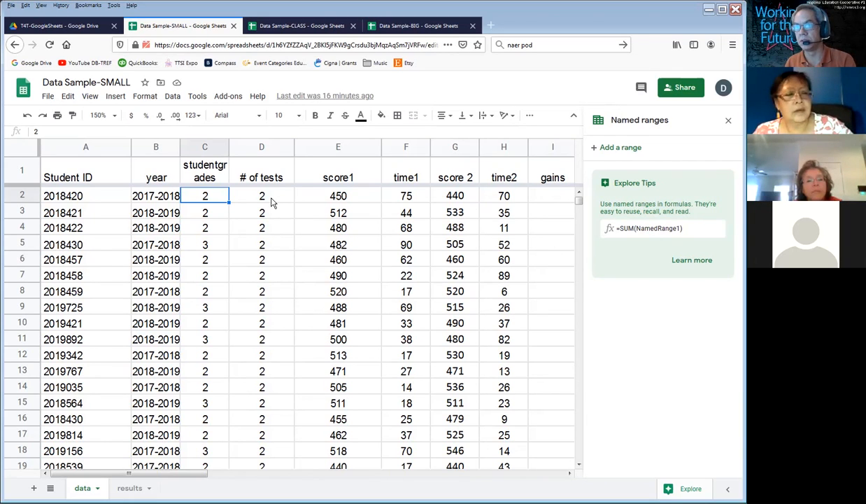
key("ctrl+shift+Down")
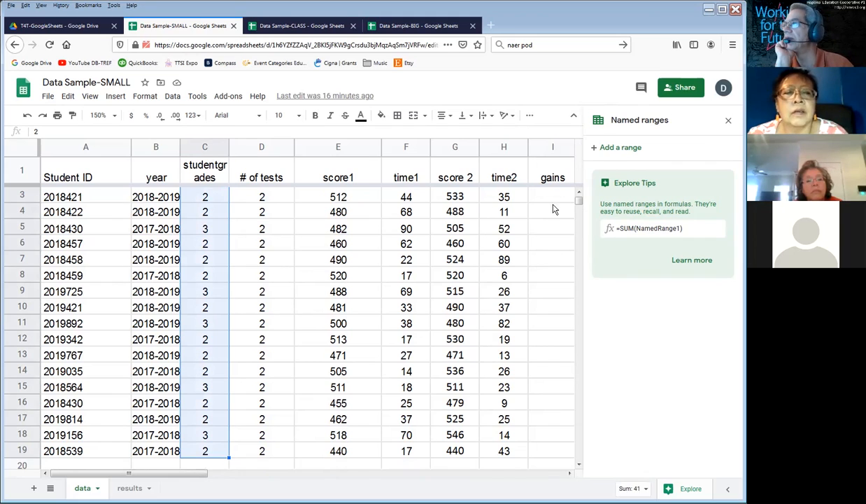
left_click(579, 192)
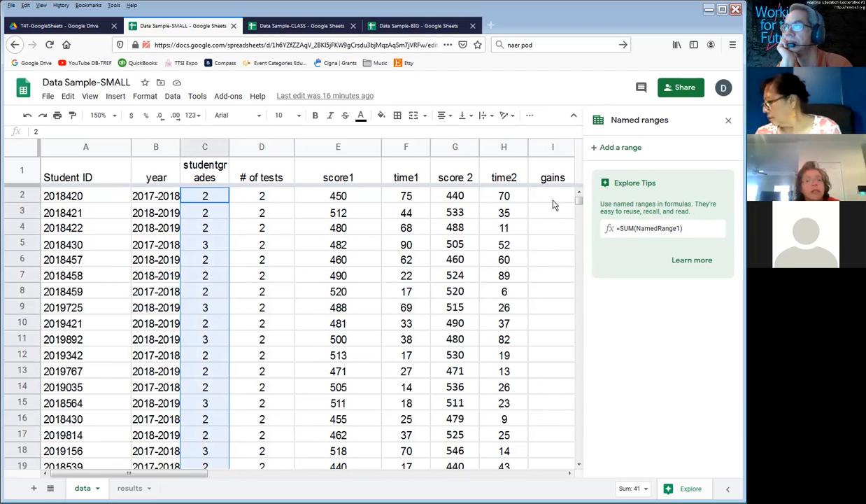
left_click(175, 97)
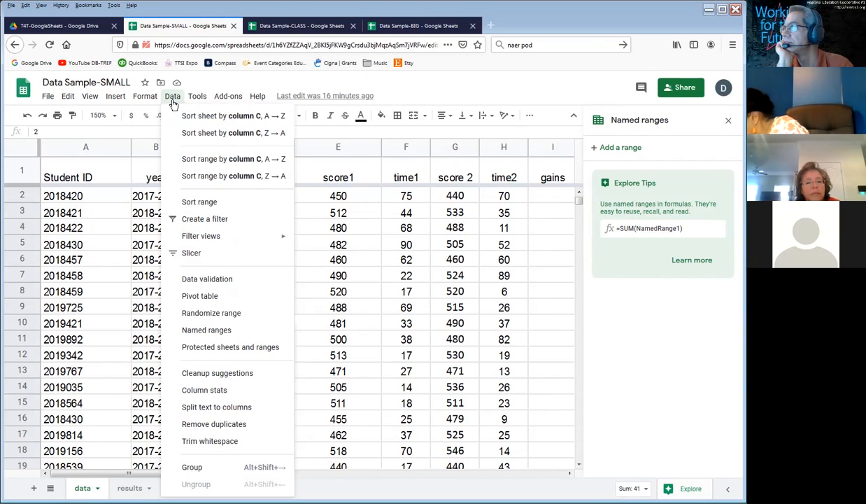
left_click(200, 330)
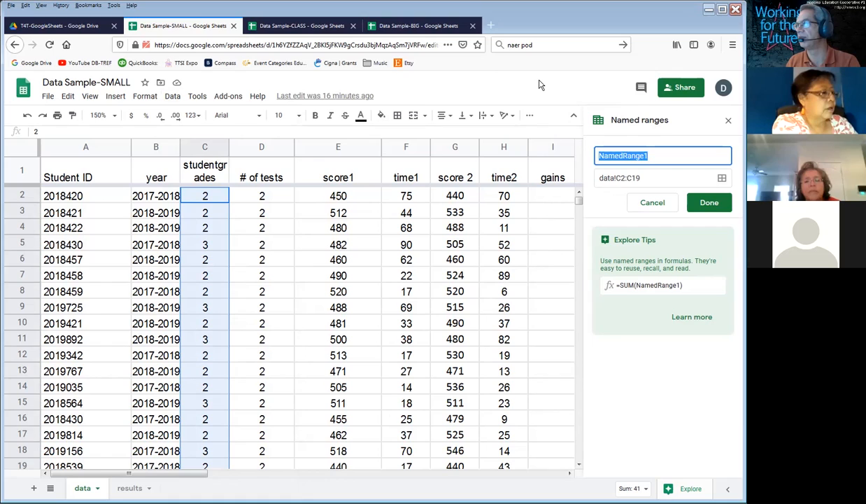
type("StudentGrades")
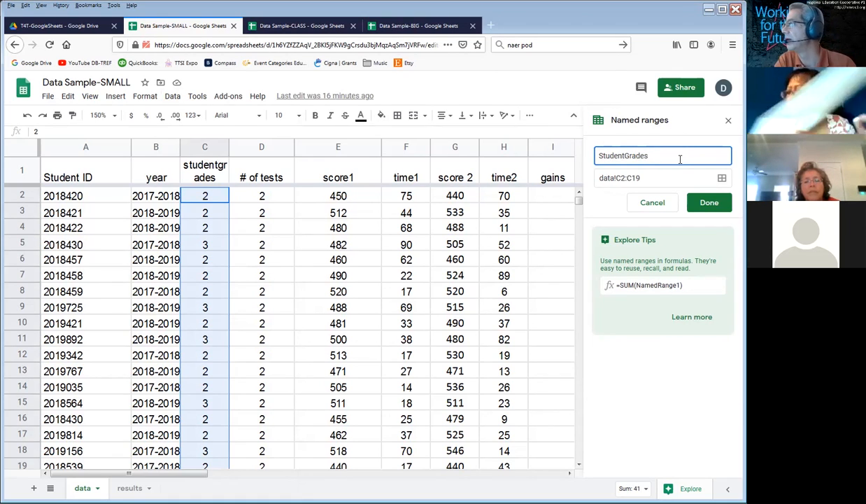
left_click(708, 203)
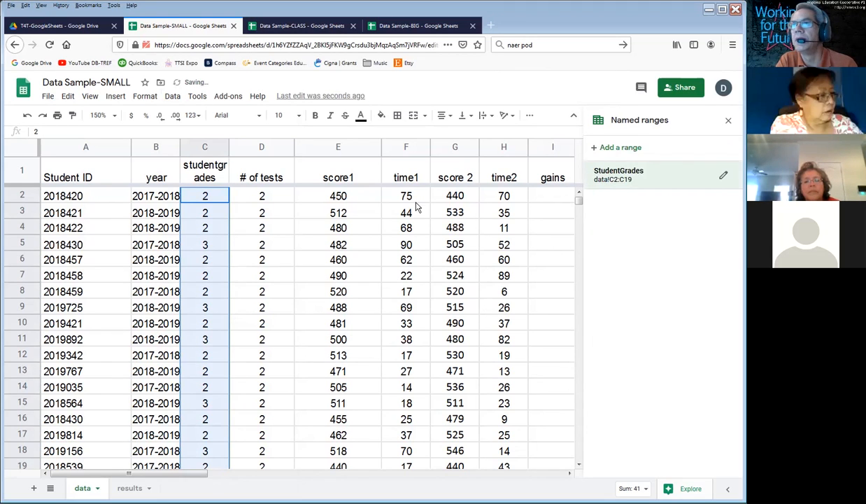
Step: Check which cells the StudentGrades named range covers, and close the list of named ranges
left_click(373, 218)
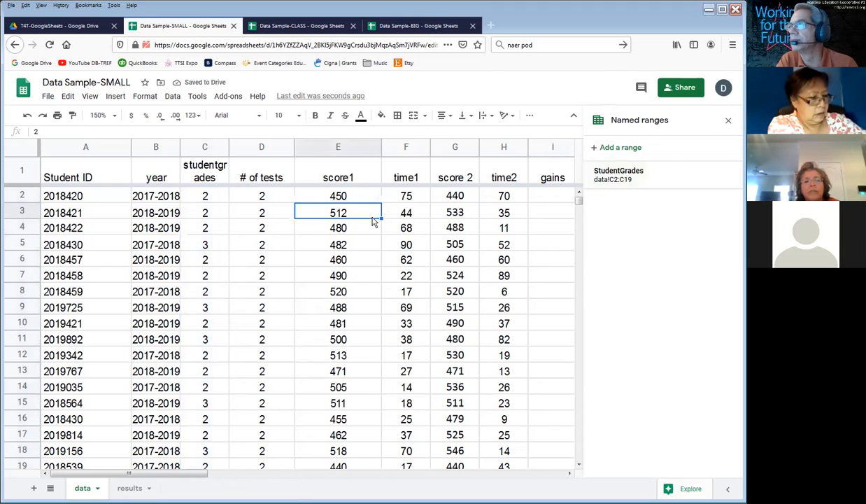
left_click(658, 176)
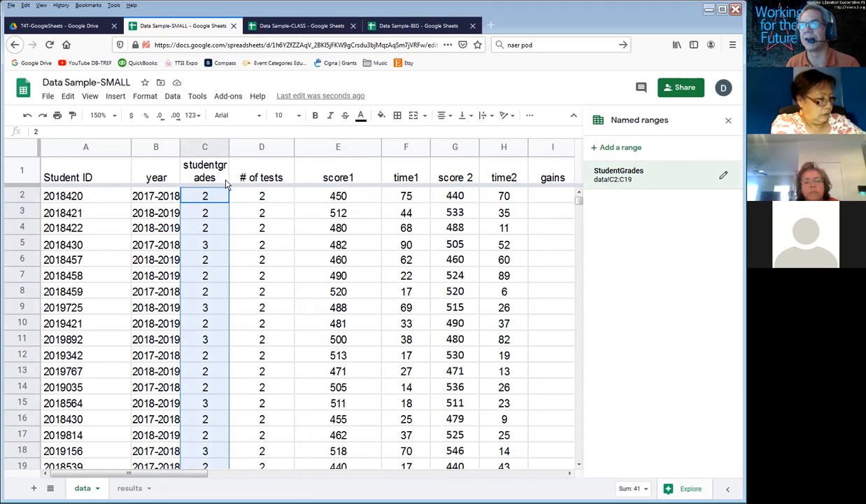
left_click(265, 196)
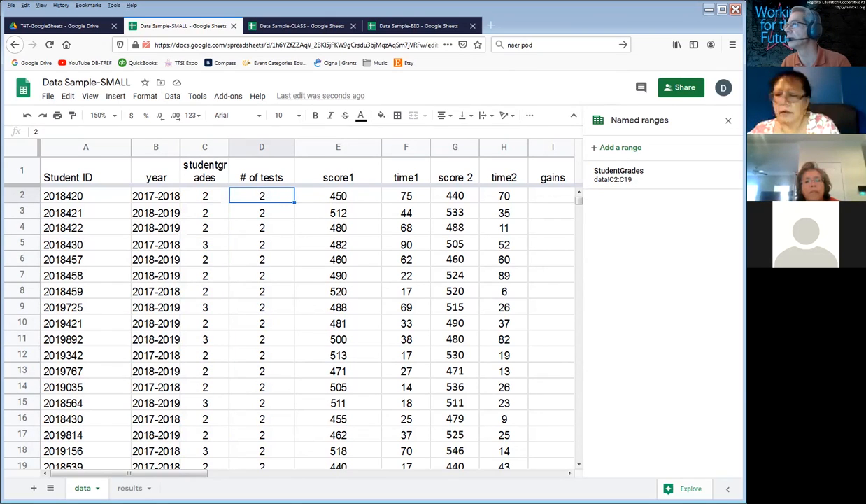
left_click(728, 120)
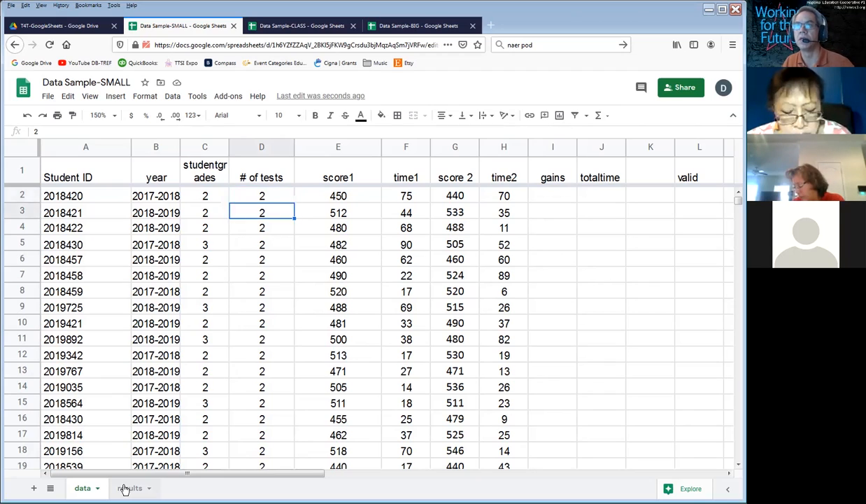
Step: Enter the label "how many 2nd grade students" in cell F1 of the results sheet
key("Left")
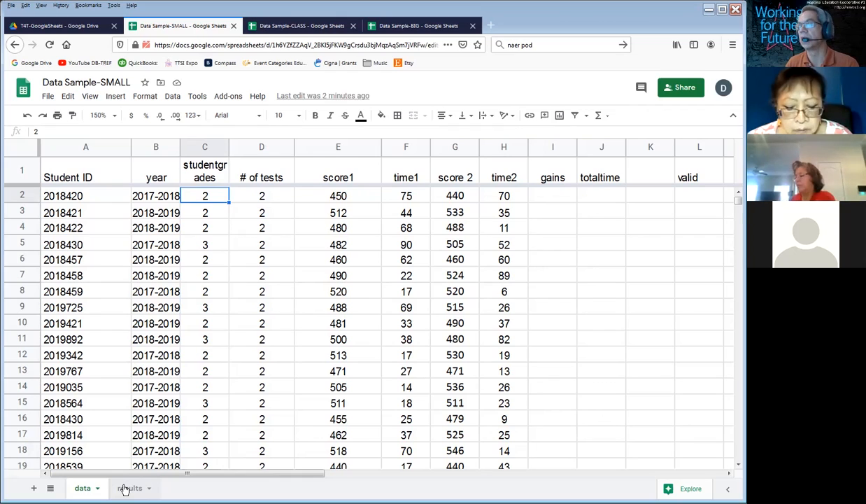
left_click(129, 487)
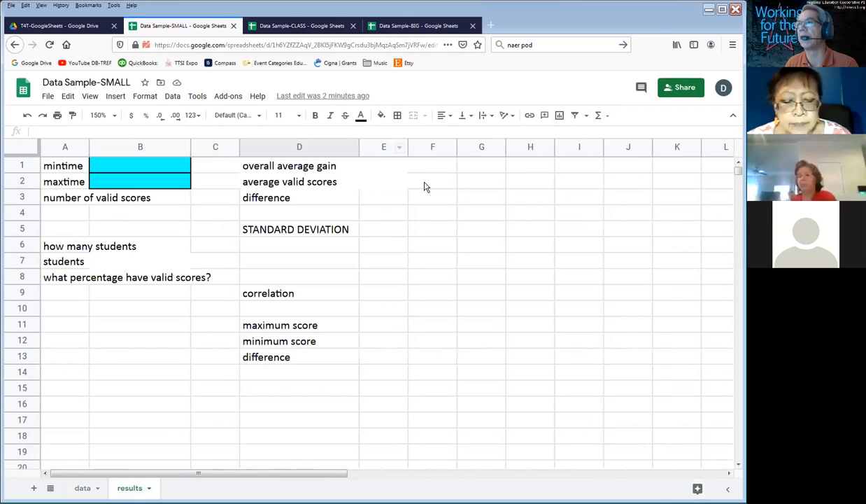
left_click(443, 168)
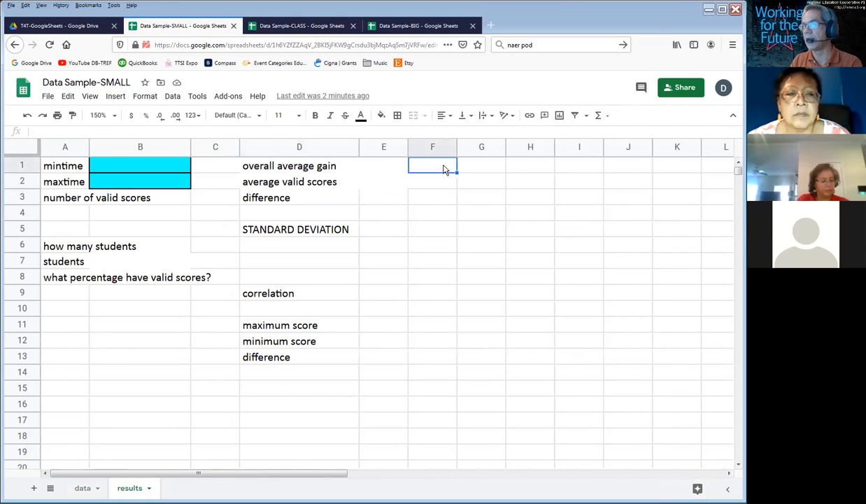
type("how many 2nd grade students")
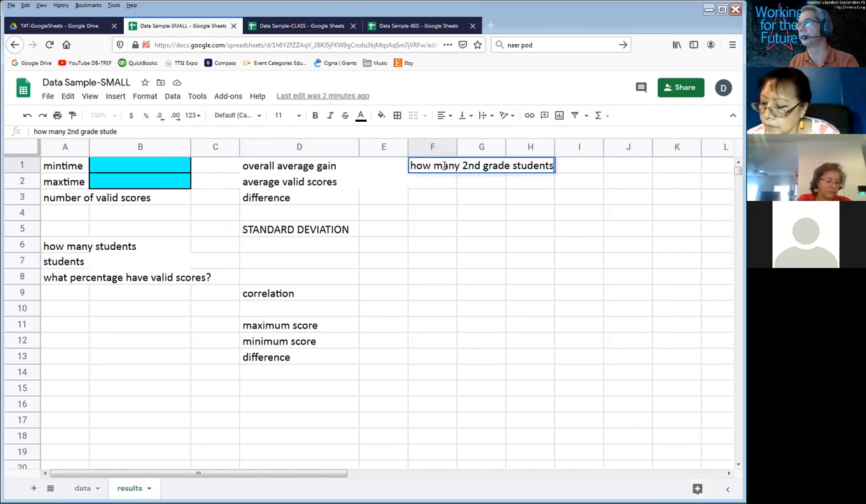
key("Return")
Step: Count the second graders in F2 with the formula =countif(studentgrades,2), and check the entered formula
type("=count")
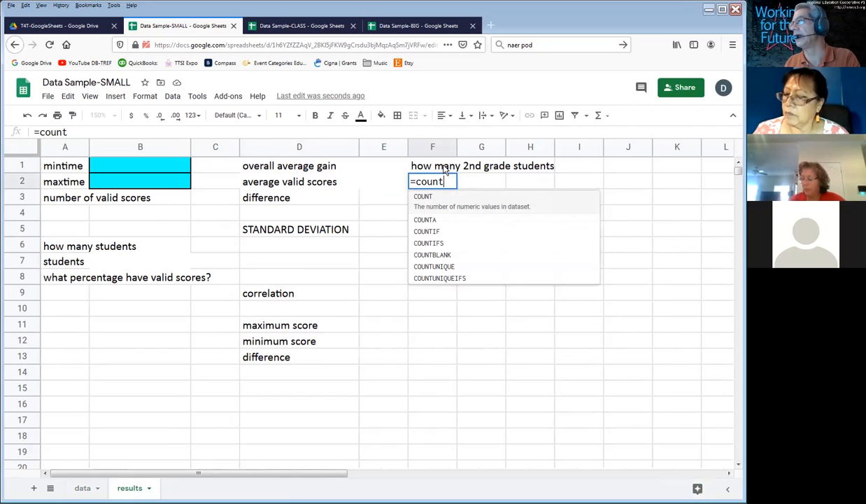
type("if")
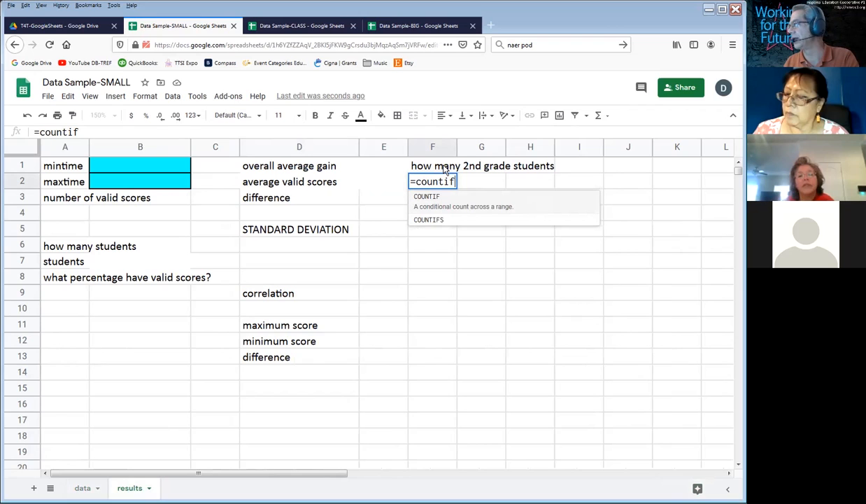
type("(")
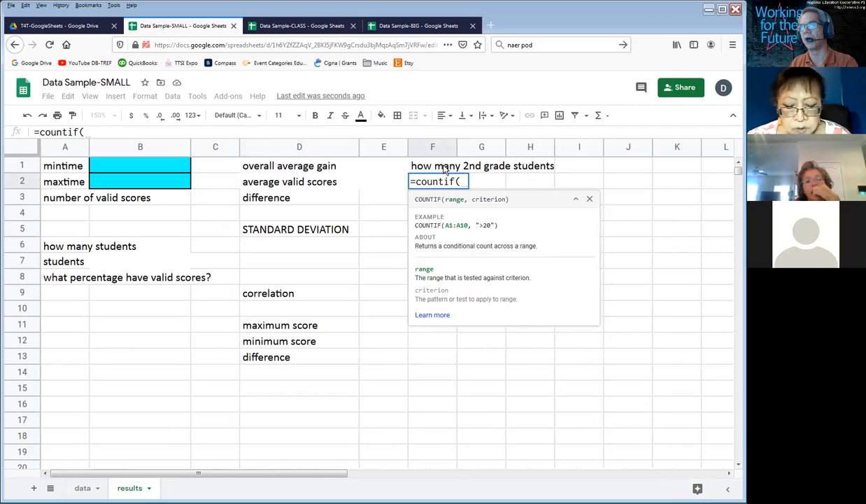
type("stu")
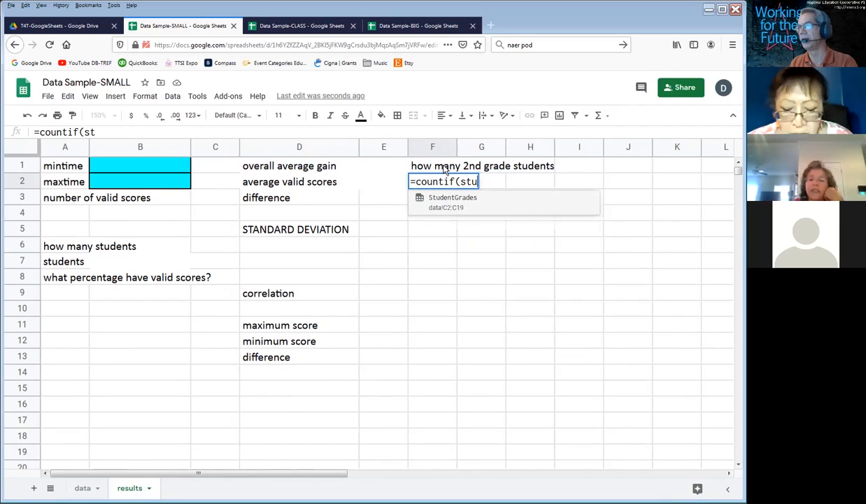
type("dentgrades")
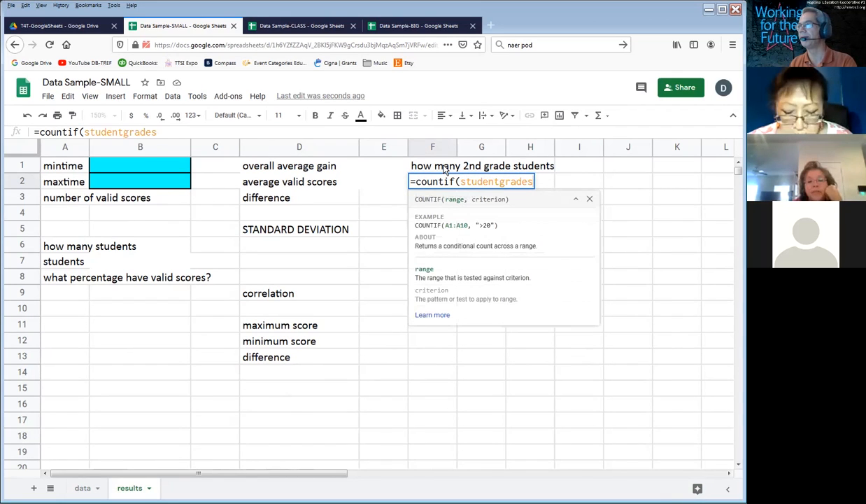
type(",")
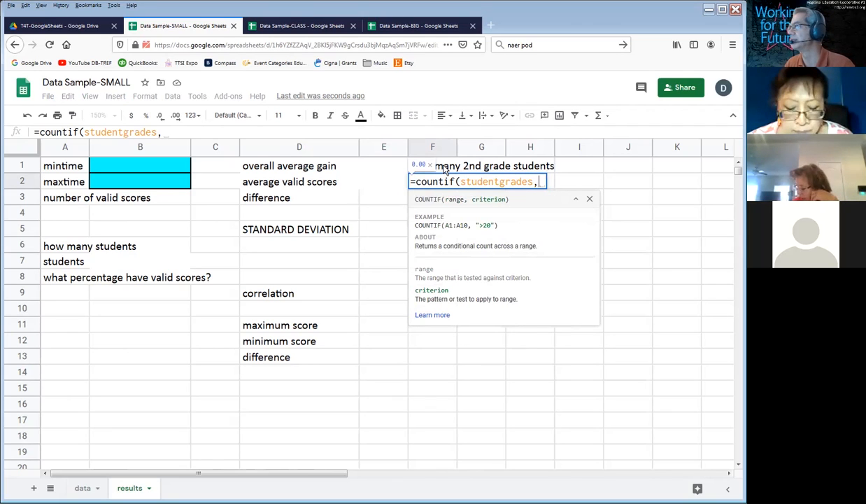
type("2")
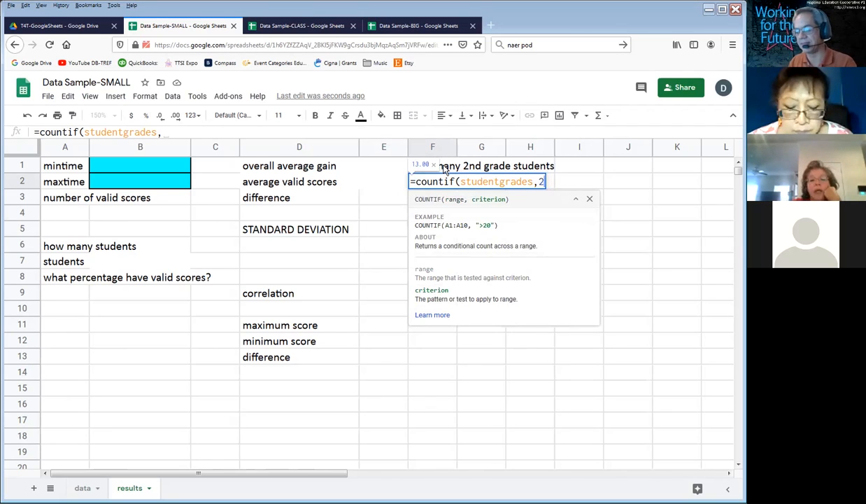
type(")")
key("Return")
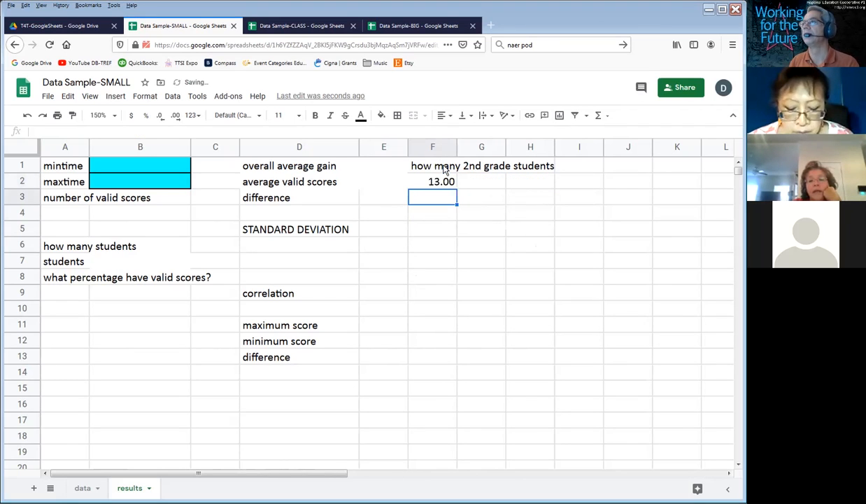
key("Up")
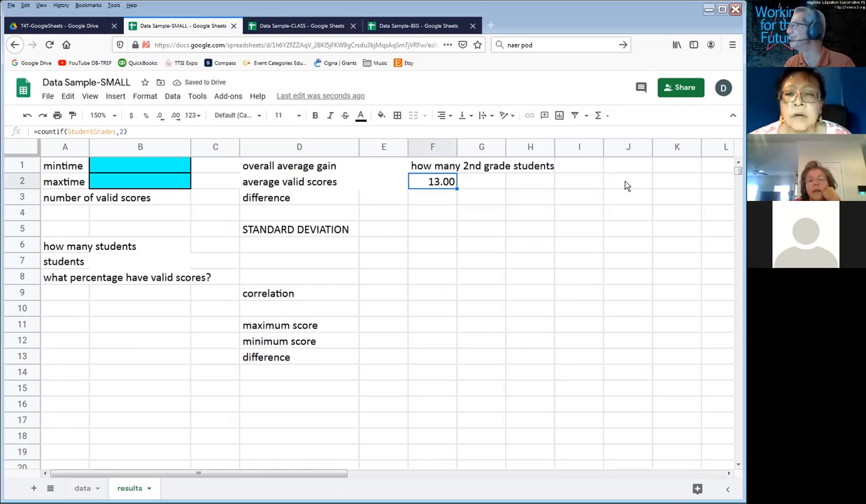
key("Down")
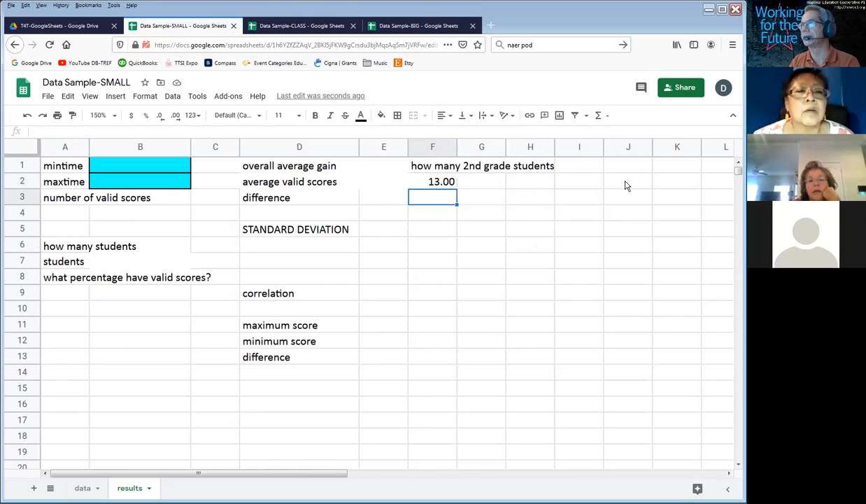
Step: Start a small table with the heading "grade" in F4 and the grades 2 and 3 in F5 and F6
left_click(431, 218)
type("grade")
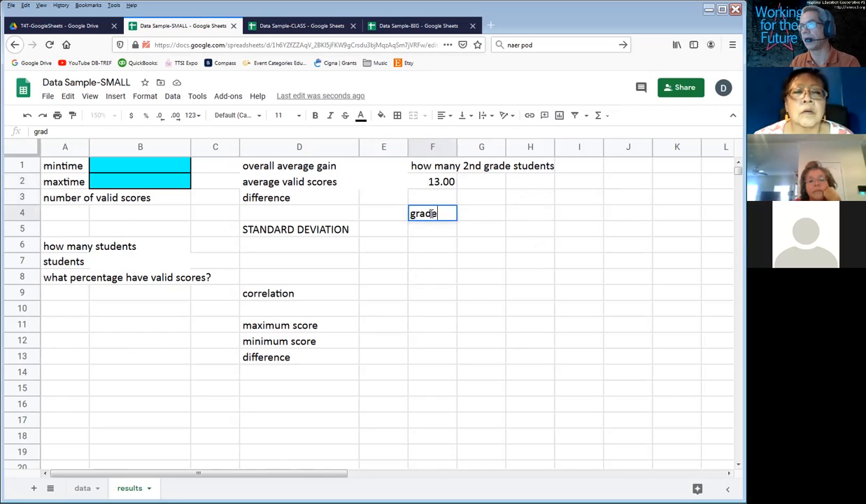
key("Return")
type("2")
key("Return")
type("3")
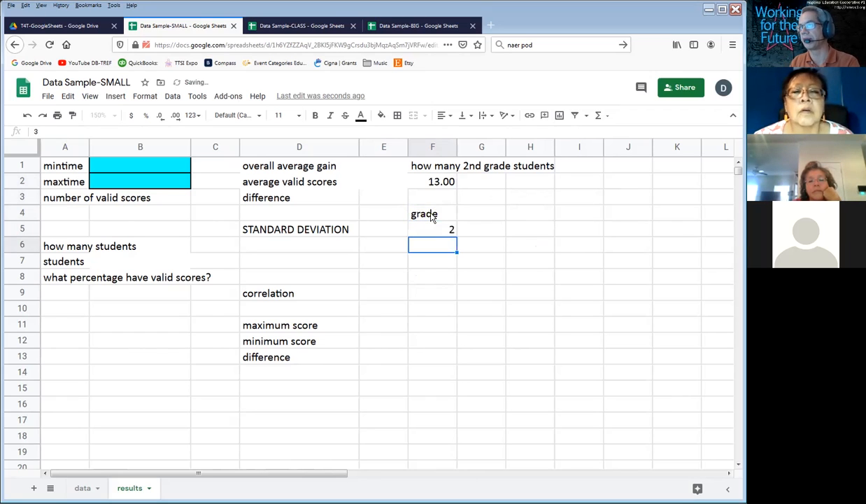
Step: Add the heading "#" in G4 beside the grade heading
left_click(431, 218)
key("Tab")
type("#")
key("Return")
Step: Count the grade 2 students in G5 with the formula =countif(studentgrades,F5), referencing the grade cell beside it
left_click(478, 213)
key("Down")
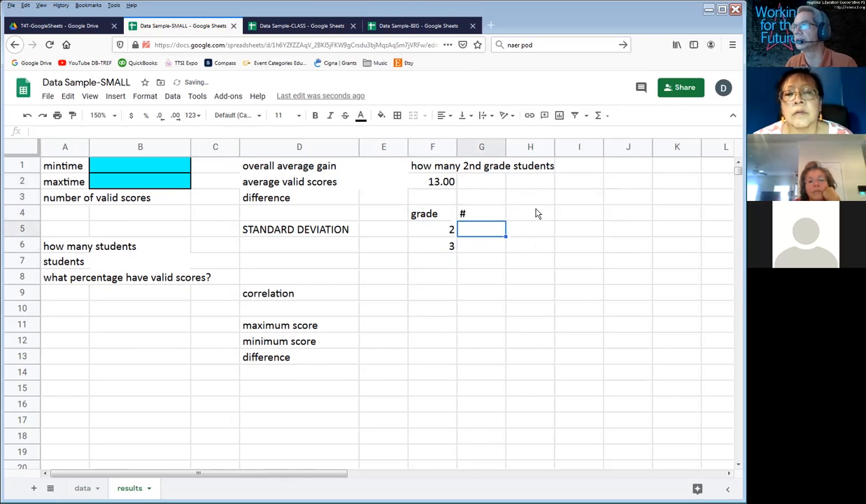
type("=countif(")
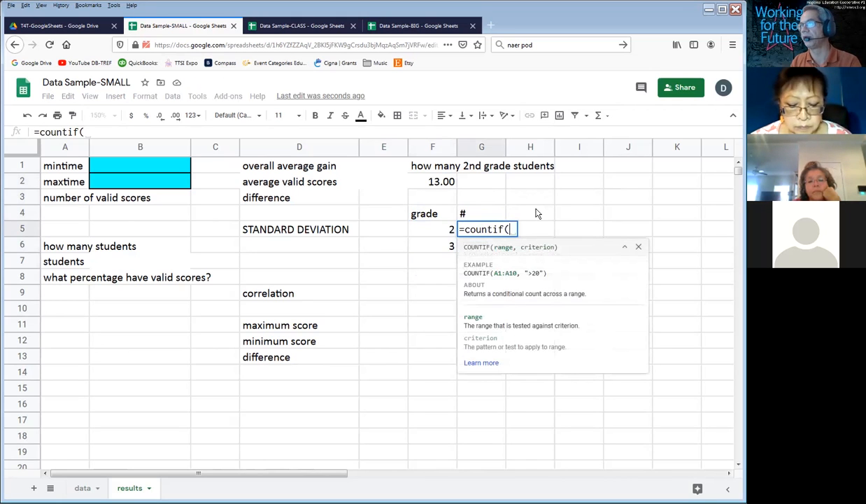
type("stude")
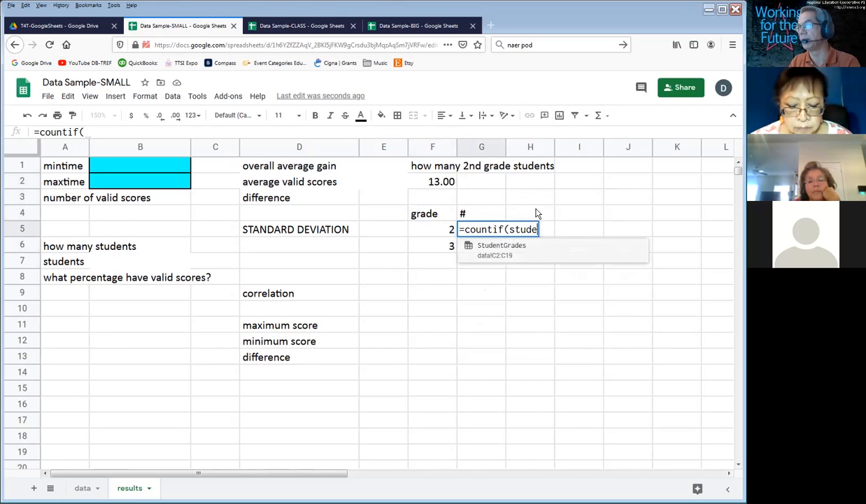
type("ntgrades,")
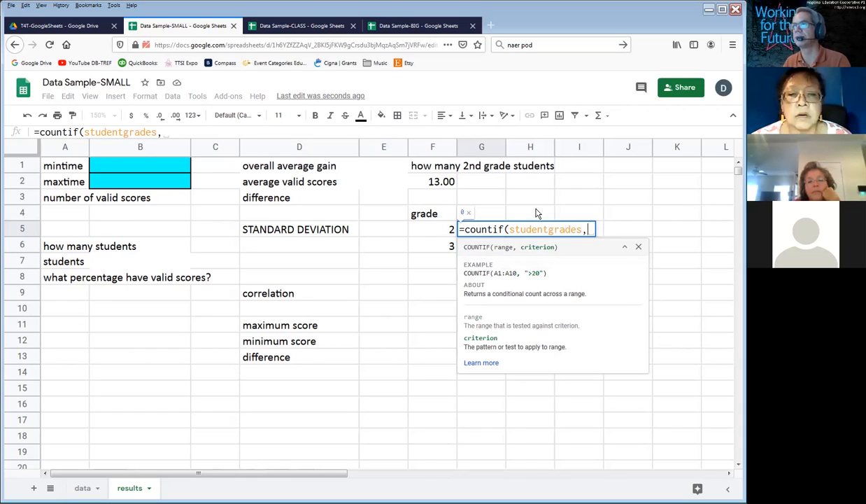
left_click(422, 232)
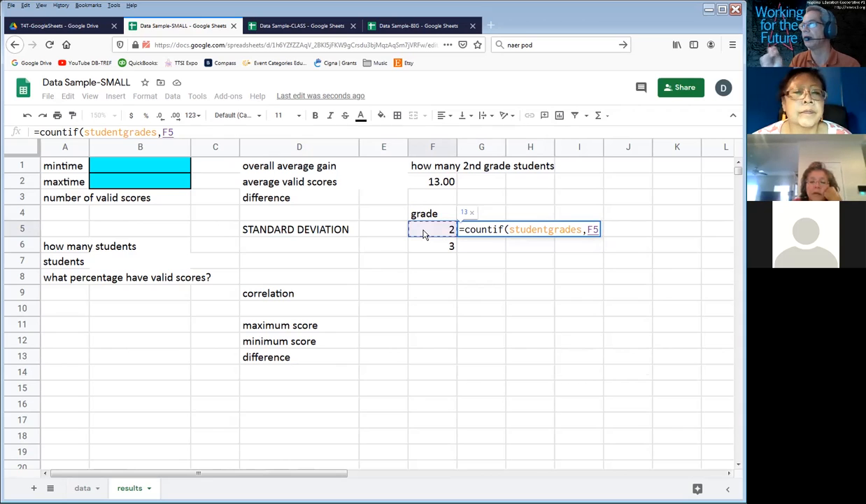
type(")")
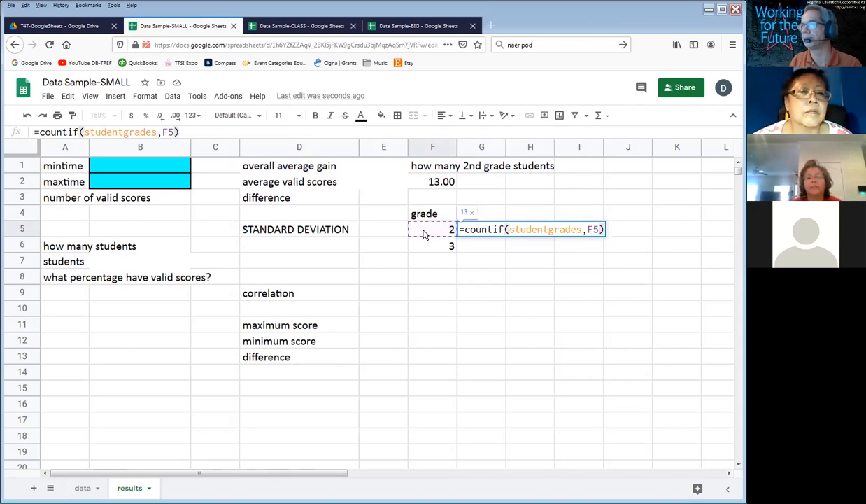
key("Return")
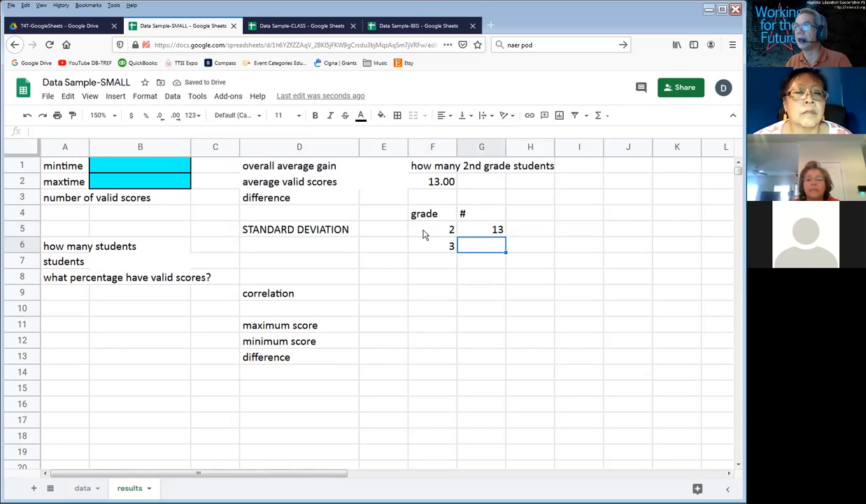
Step: Fill the COUNTIF formula from G5 down into G6 for grade 3
left_click(488, 232)
key("Down")
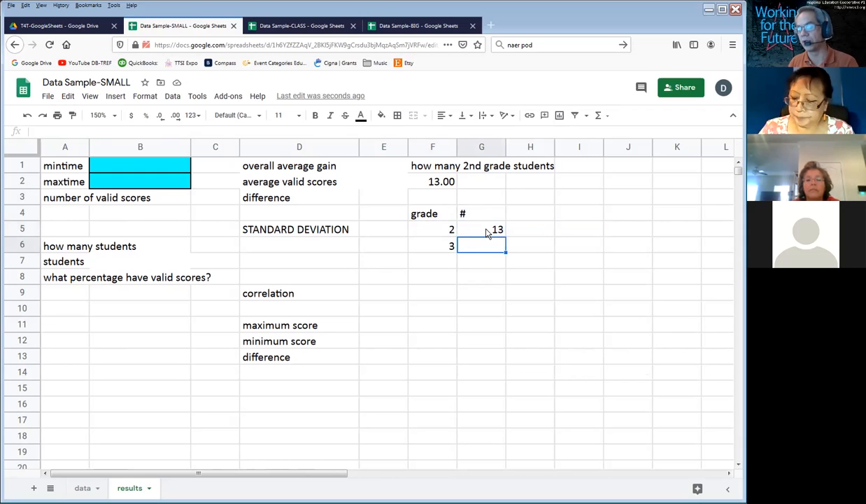
left_click(488, 233)
key("shift+Down")
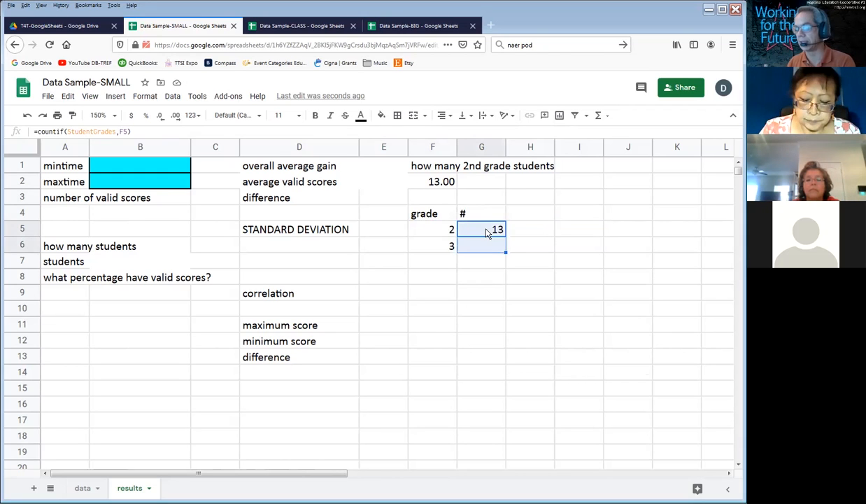
key("ctrl+d")
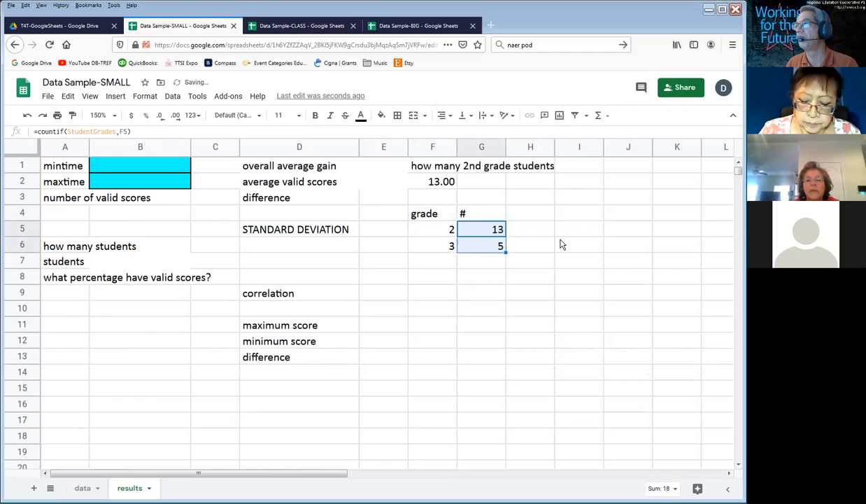
left_click(561, 244)
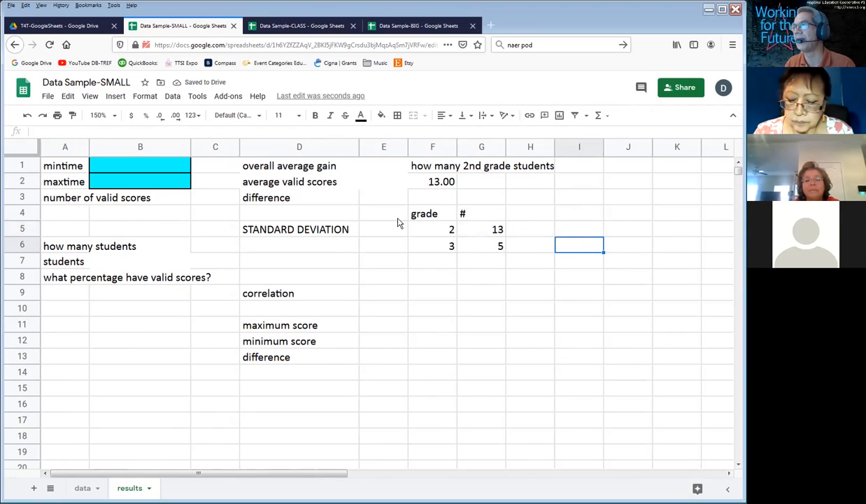
Step: Center the grade and # headings in F4:G4 horizontally
left_click(425, 214)
left_click_drag(428, 213, 493, 245)
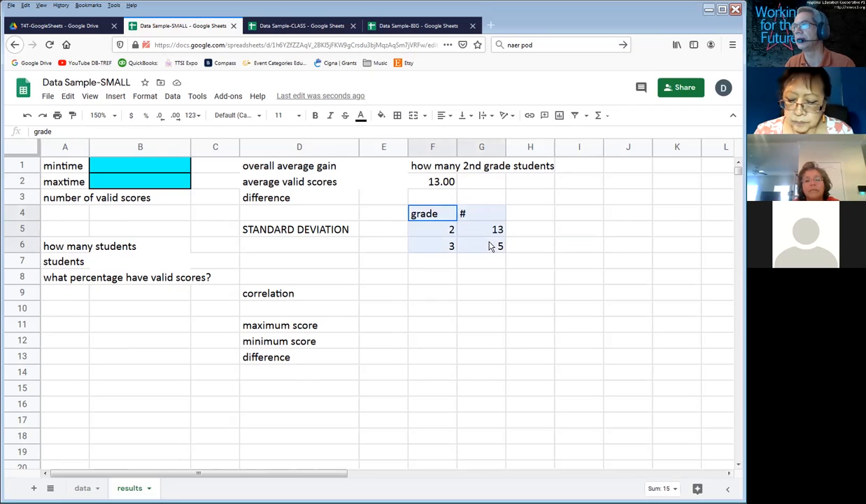
left_click(480, 216)
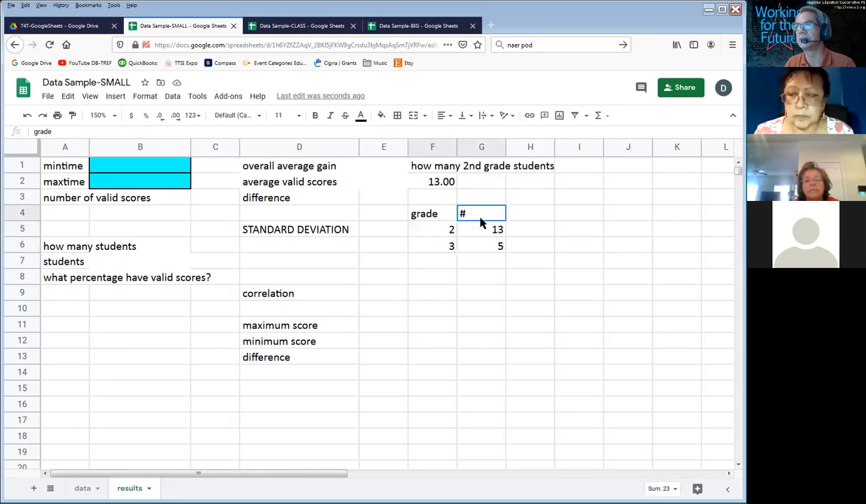
left_click_drag(424, 213, 493, 215)
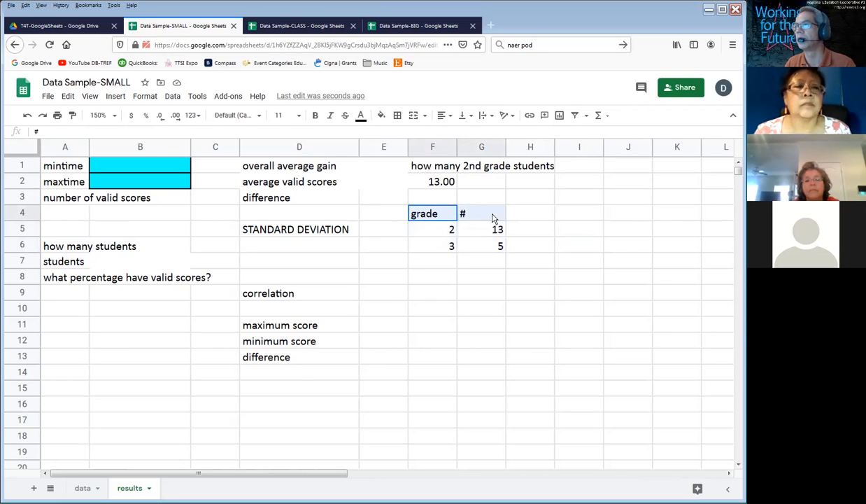
left_click(448, 117)
left_click(441, 135)
Step: Add the heading "avg score" in H4 beside the # heading
left_click(520, 219)
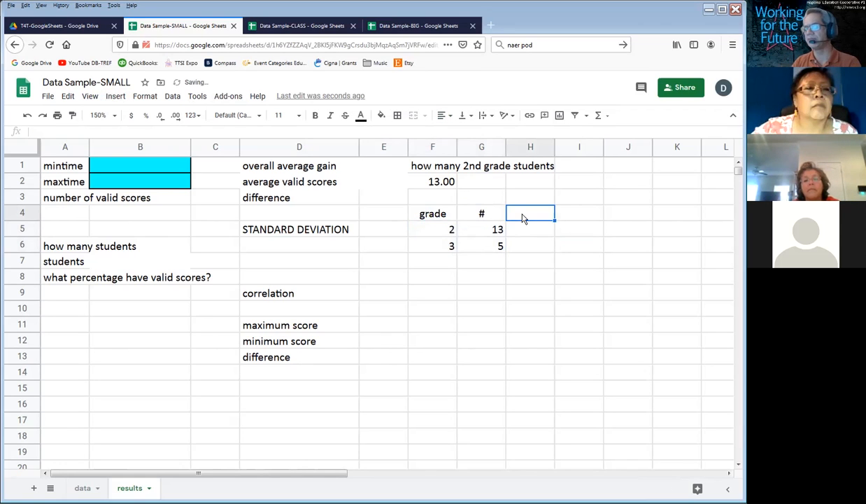
type("avg score")
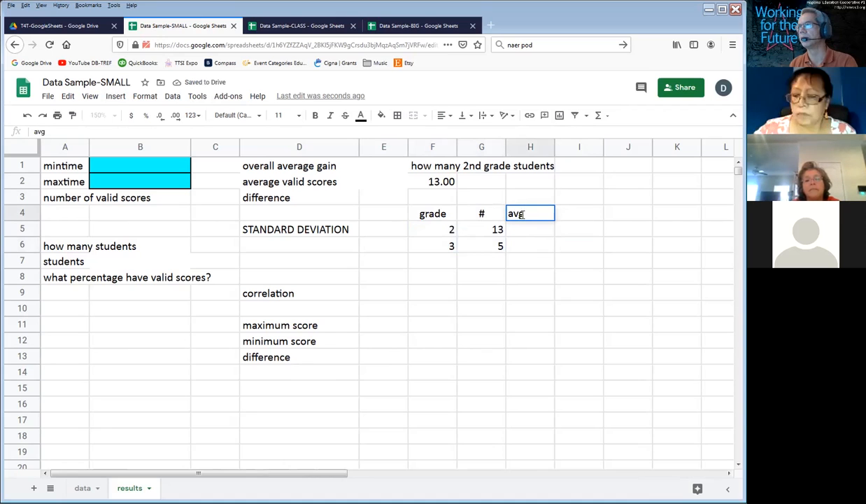
key("Return")
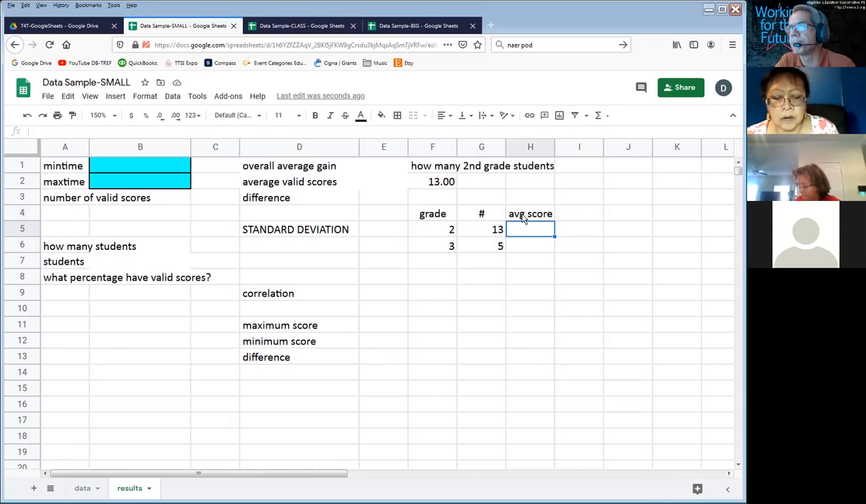
type("=average(")
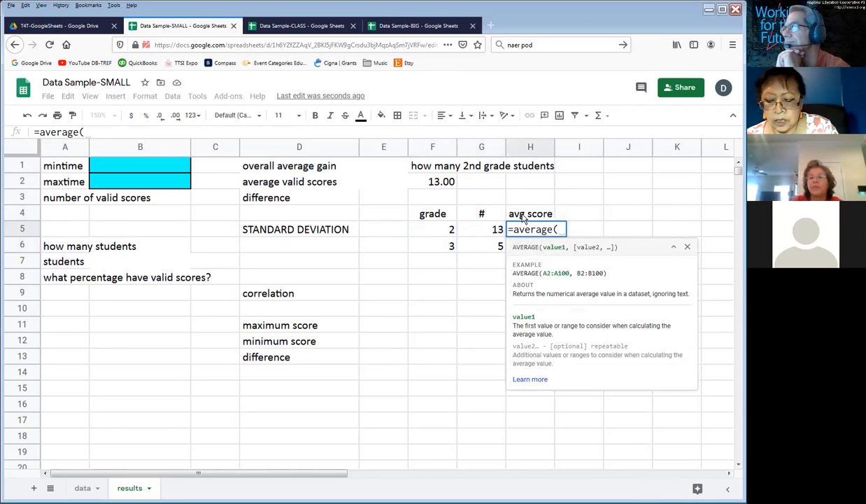
key("BackSpace")
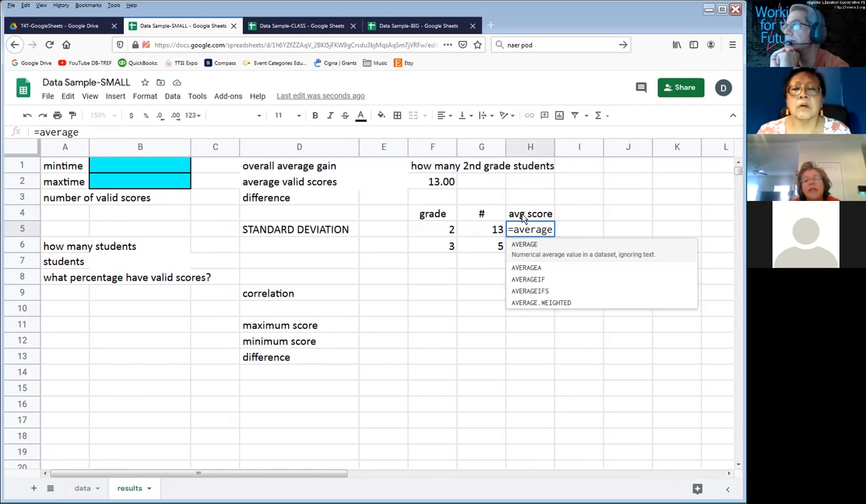
type("if")
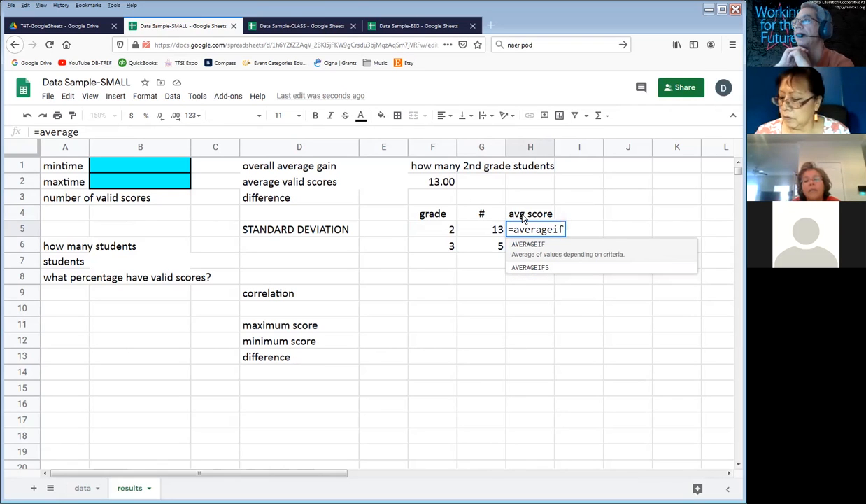
type("(")
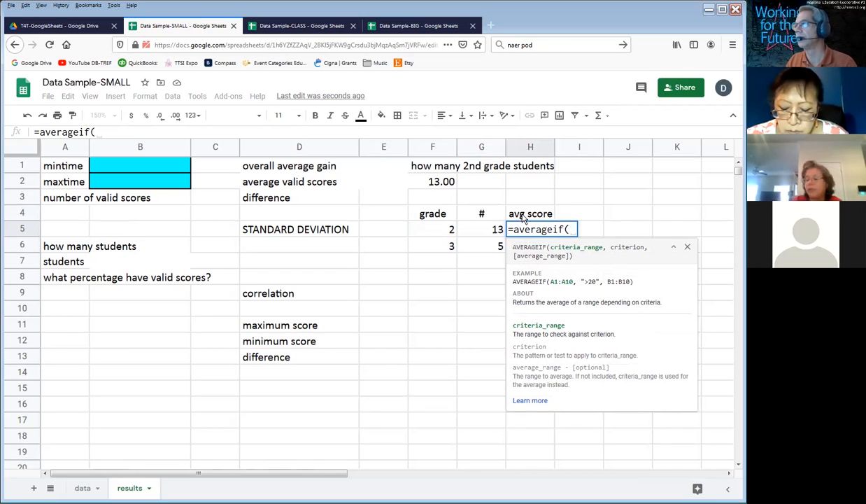
key("BackSpace")
key("BackSpace")
key("BackSpace")
key("BackSpace")
key("Escape")
key("Down")
key("Up")
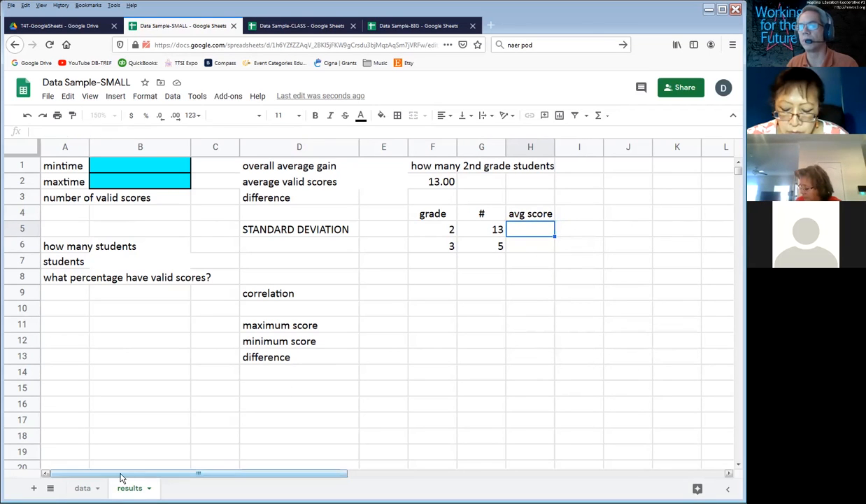
Step: Switch to the data sheet and begin a formula in I2, the first cell under the gains heading
left_click(82, 488)
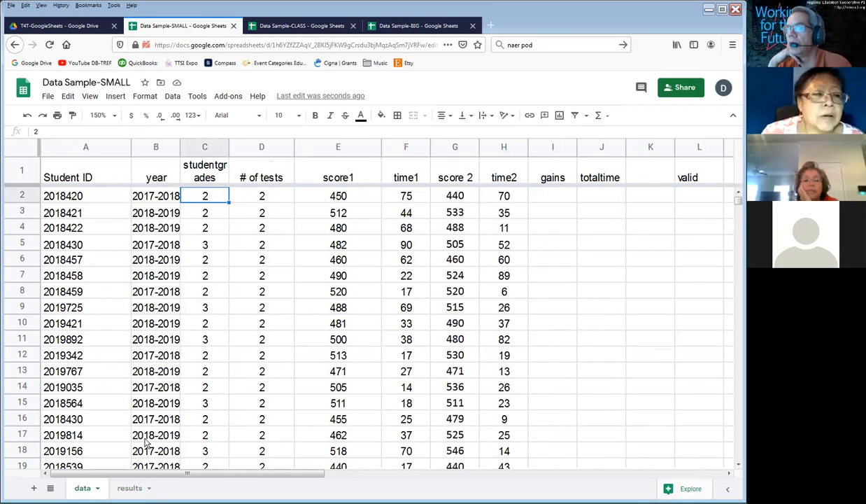
left_click(126, 488)
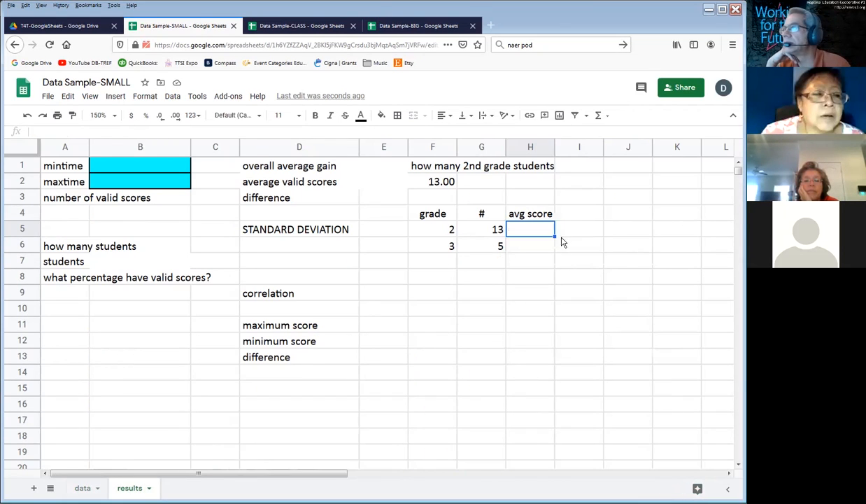
left_click(82, 489)
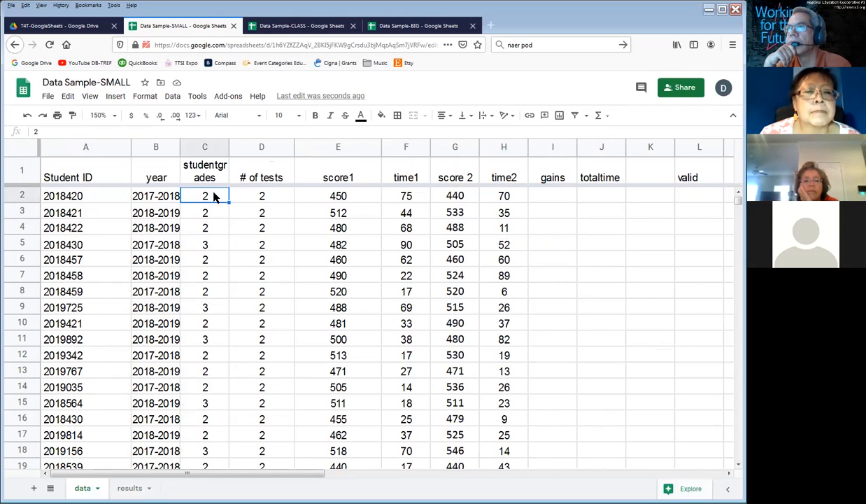
left_click(542, 177)
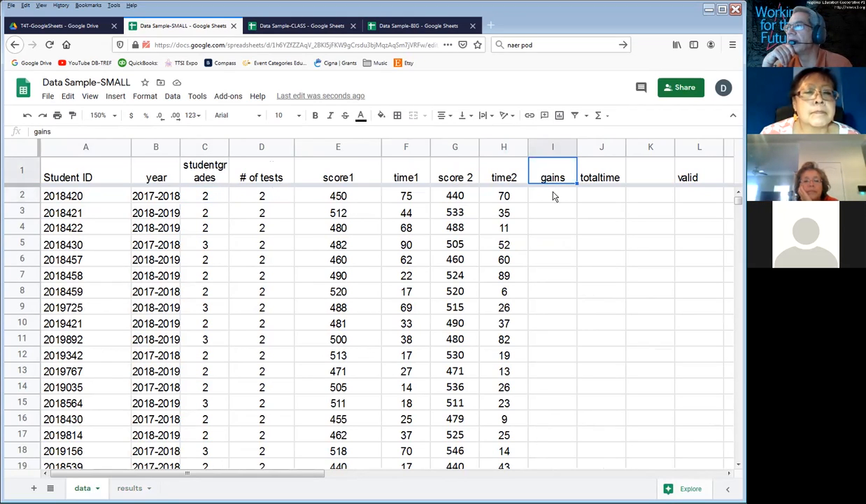
mouse_move(553, 197)
left_mouse_down()
mouse_move(573, 346)
mouse_move(553, 466)
mouse_move(560, 421)
mouse_move(546, 288)
mouse_move(537, 331)
mouse_move(543, 227)
left_mouse_up()
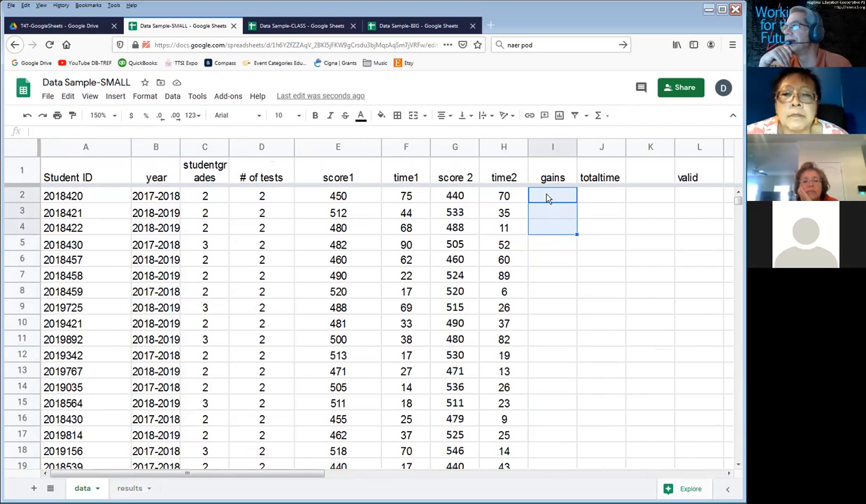
left_click(548, 199)
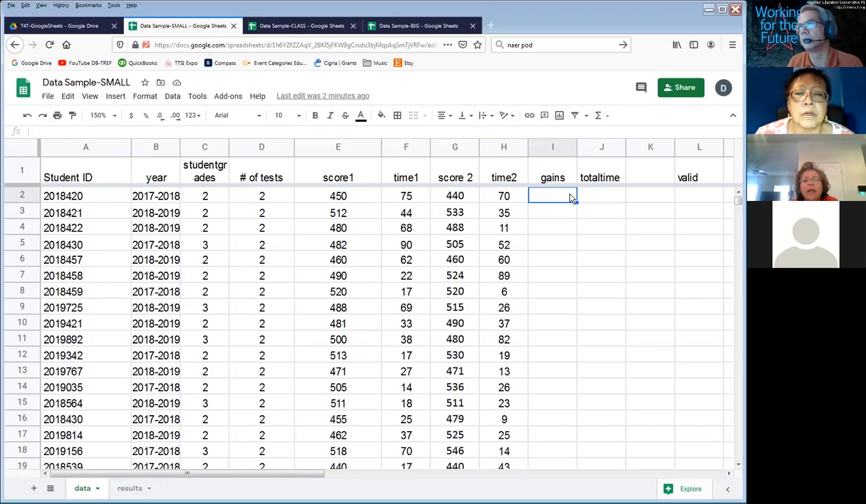
type("=")
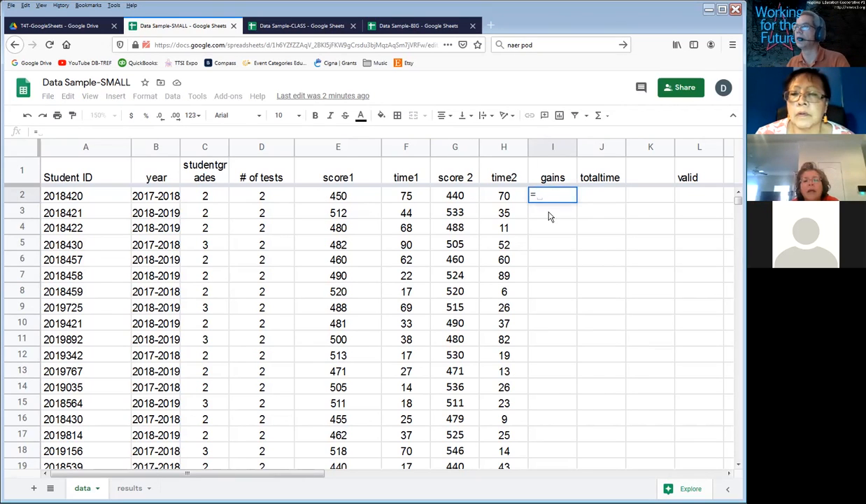
left_click(455, 199)
type("-")
left_click(338, 197)
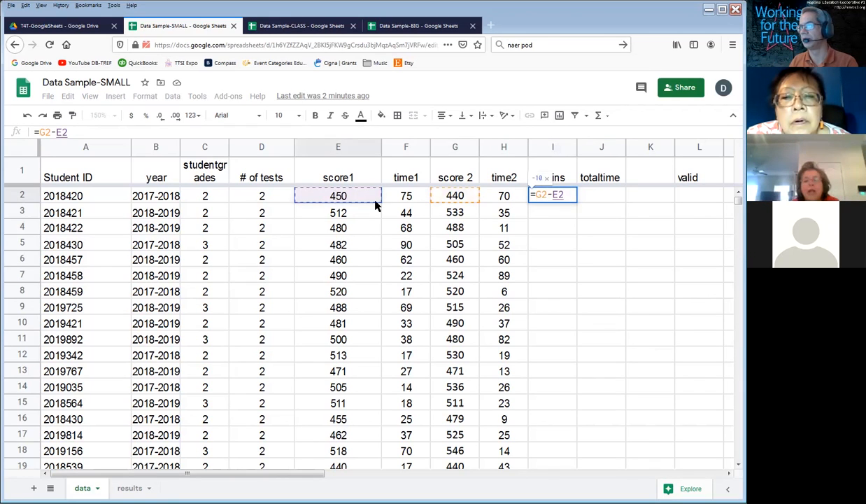
key("BackSpace")
key("BackSpace")
key("BackSpace")
key("BackSpace")
key("BackSpace")
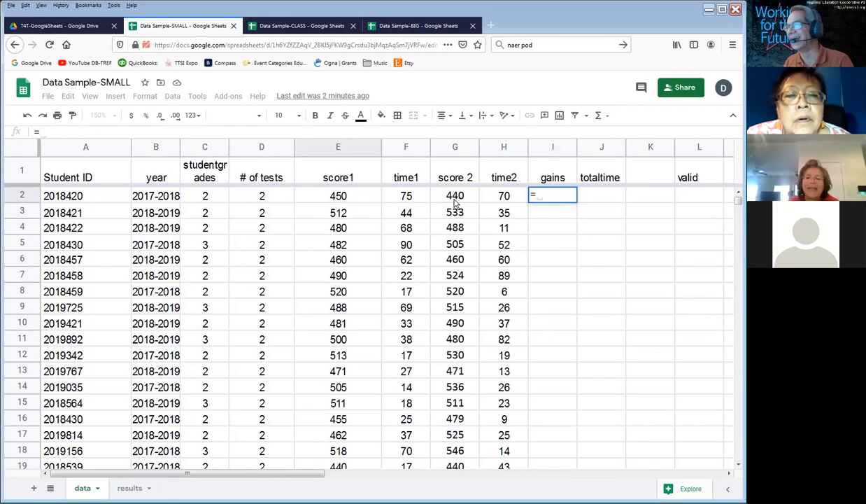
Step: Complete the gains formula in I2 as =G2-E2, score 2 minus score1, and apply the suggested autofill to the rest of the column
left_click(454, 201)
type("-")
left_click(327, 197)
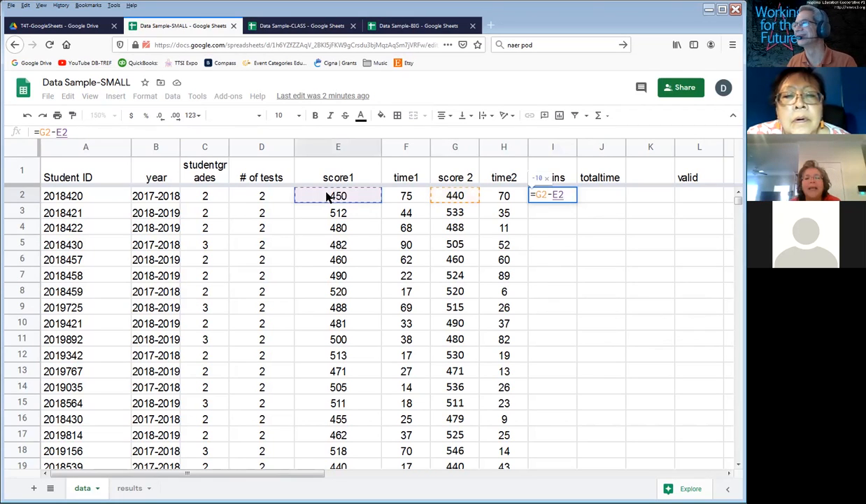
key("Return")
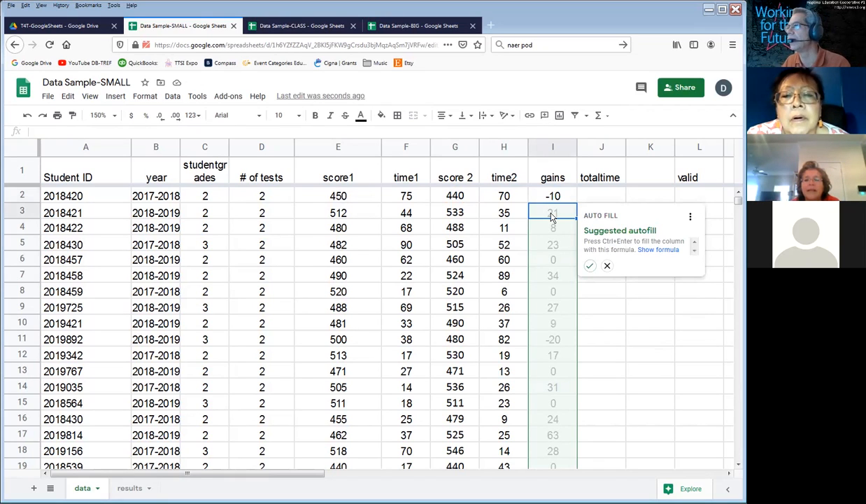
left_click(590, 266)
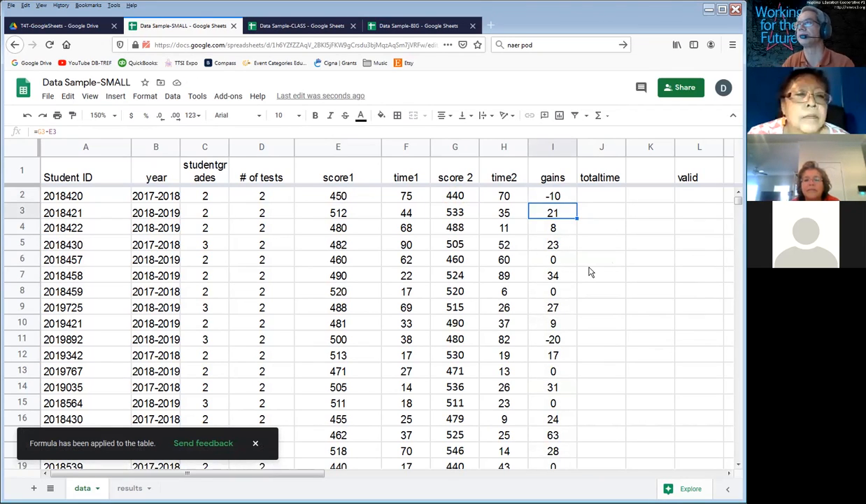
left_click(561, 200)
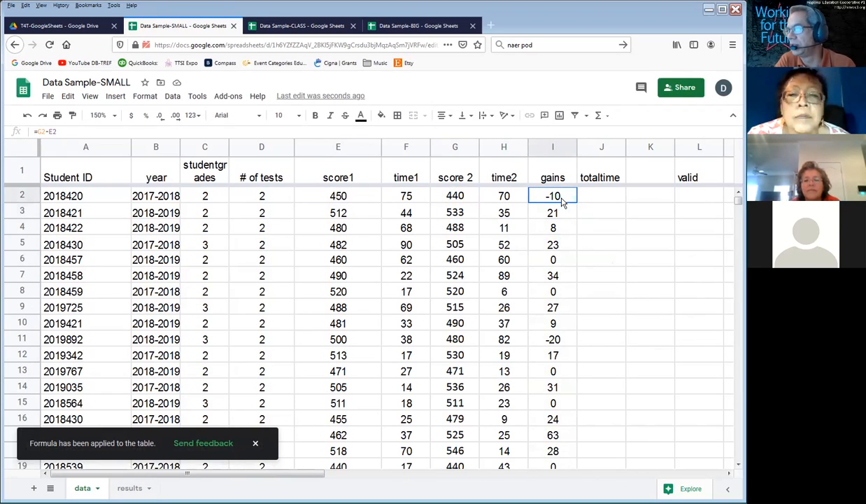
Step: Define a named range called gains for cells I2:I19 of the data sheet
left_click(537, 341)
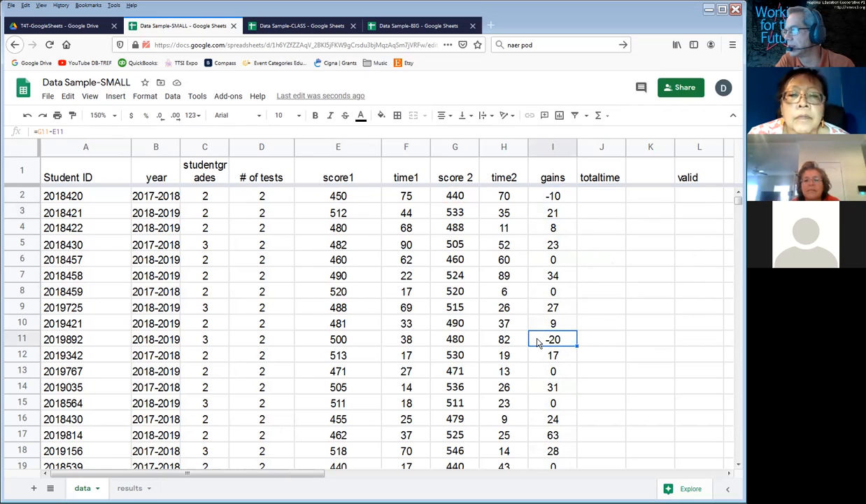
left_click_drag(544, 196, 560, 176)
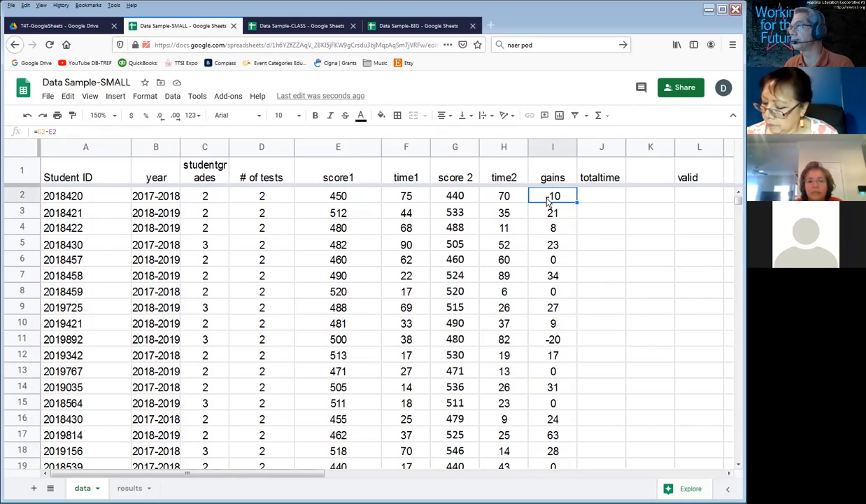
left_click_drag(549, 202, 561, 467)
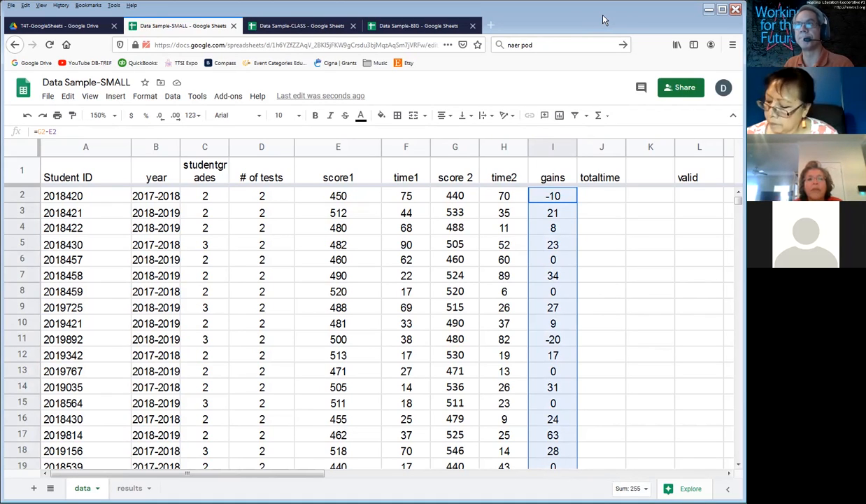
left_click(172, 98)
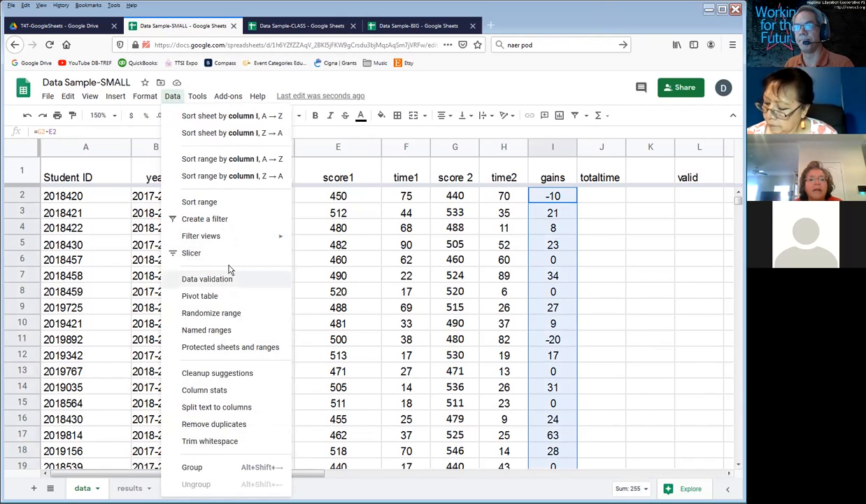
left_click(211, 329)
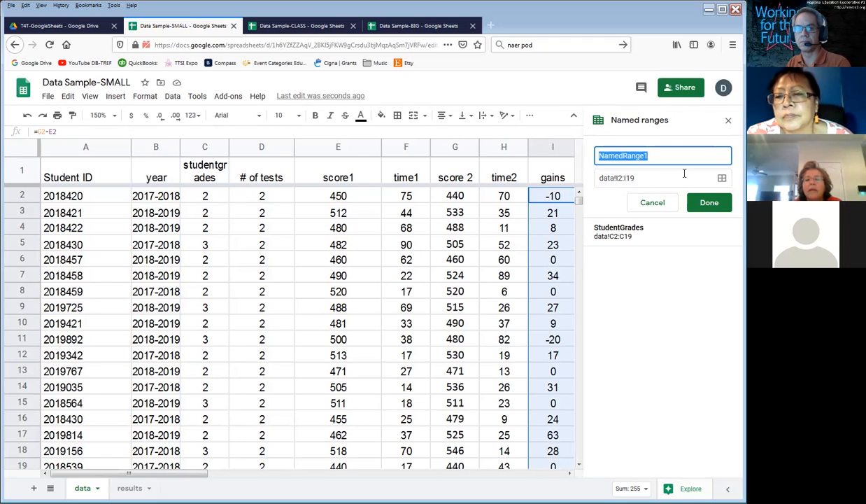
type("gains")
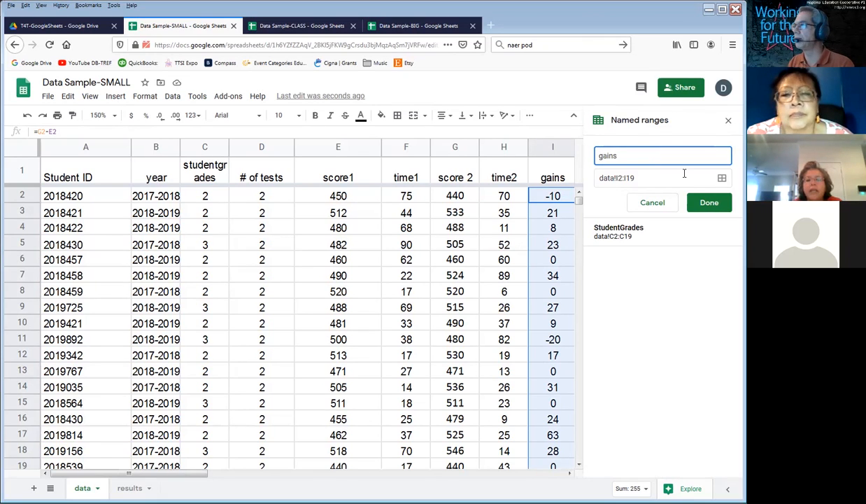
left_click(710, 202)
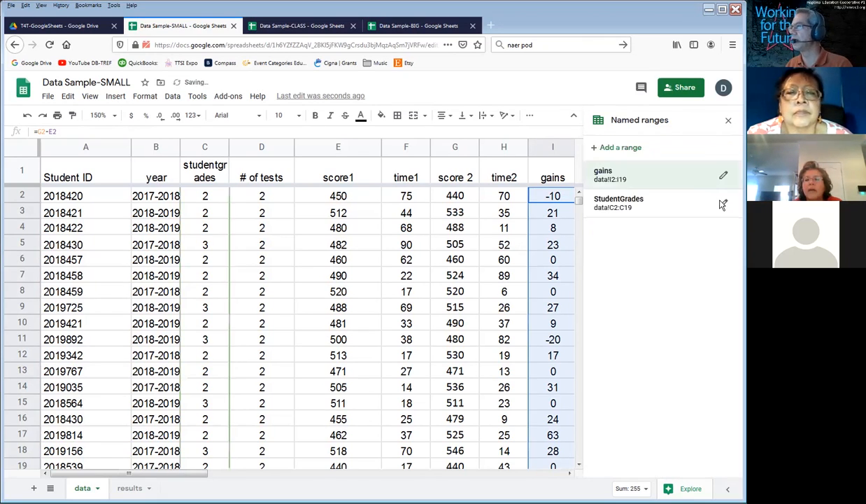
left_click(494, 245)
left_click(607, 174)
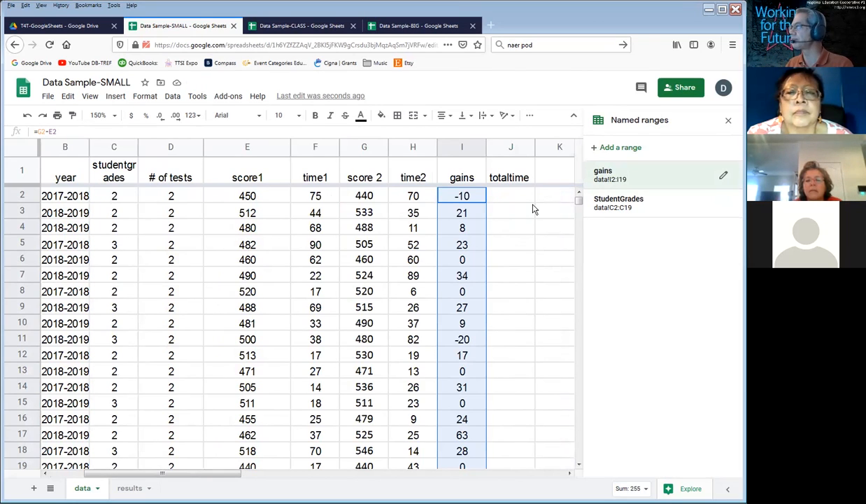
left_click(492, 201)
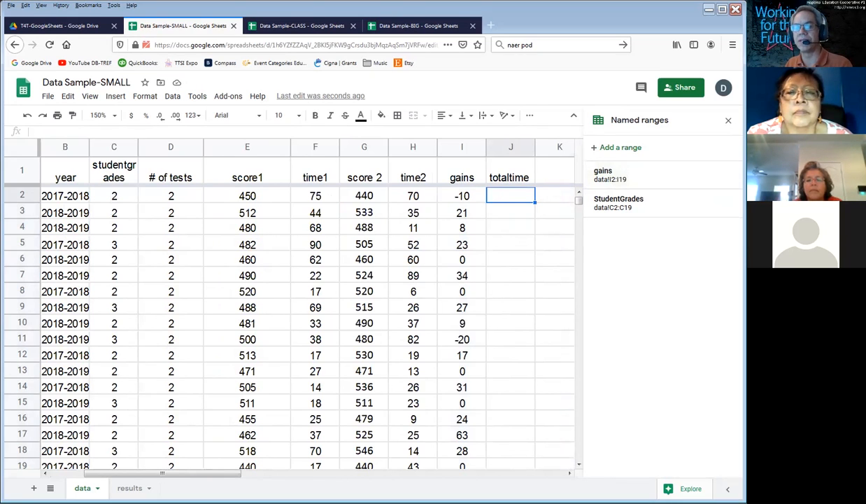
Step: Switch to the results sheet and change the heading in H4 to "avg gain"
left_click(129, 488)
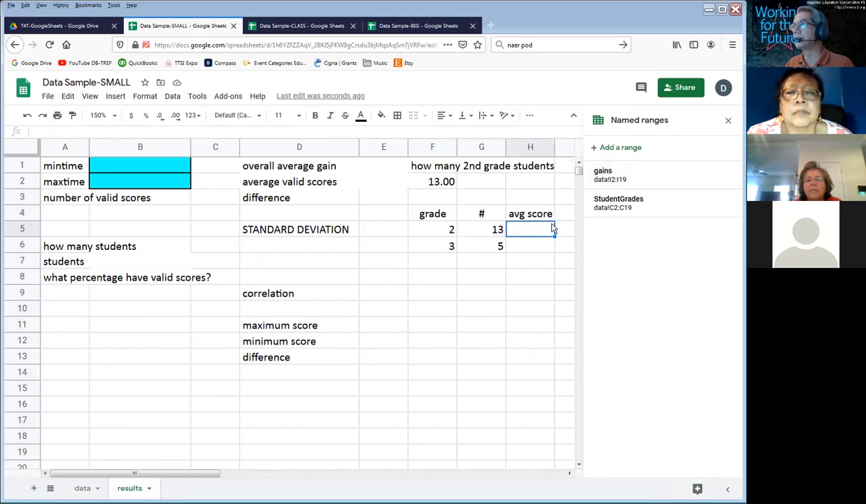
left_click(530, 213)
double_click(526, 214)
key("BackSpace")
key("Delete")
key("Delete")
key("Delete")
key("Delete")
type("gain")
key("Return")
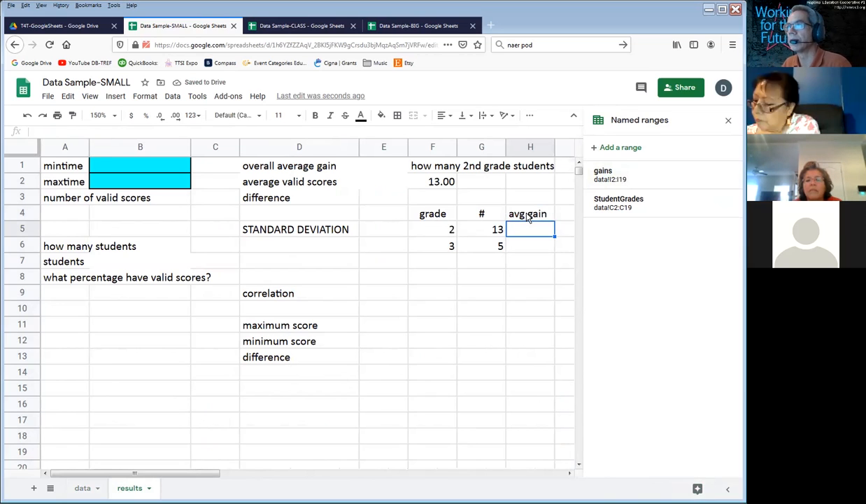
Step: Enter the formula =averageif(studentgrades,F5,gainsw) in H5, under the avg gain heading
type("=")
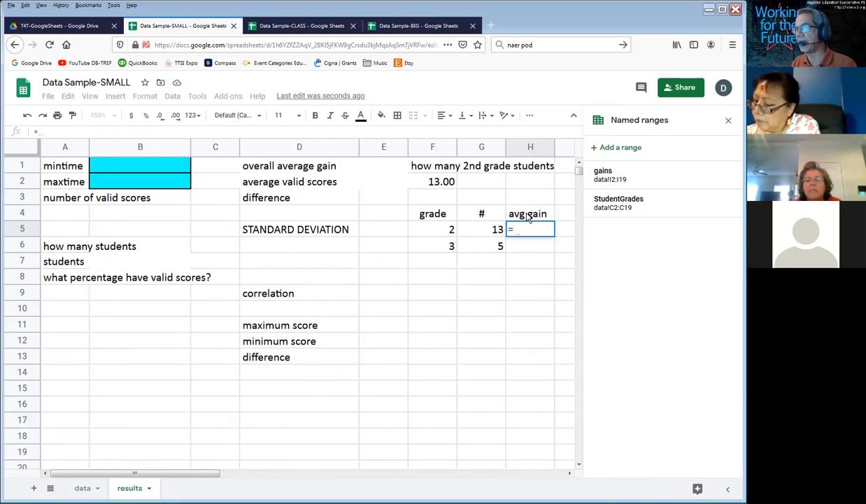
type("averageif(")
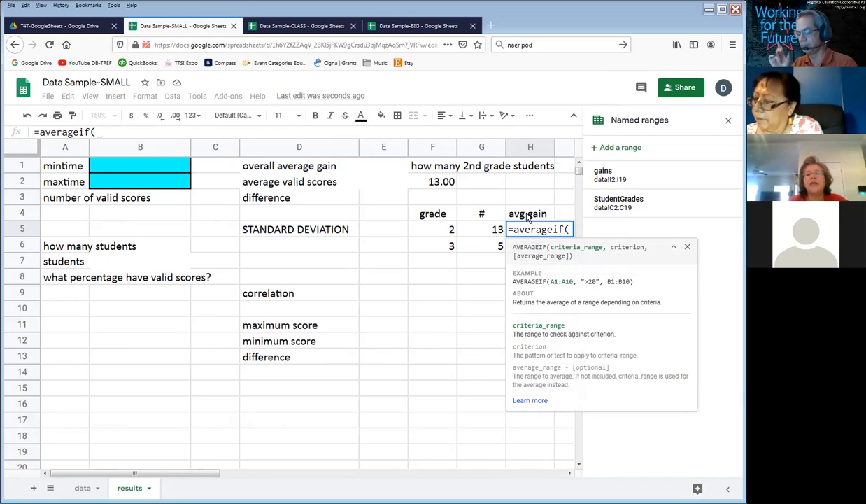
type("studentgrades,")
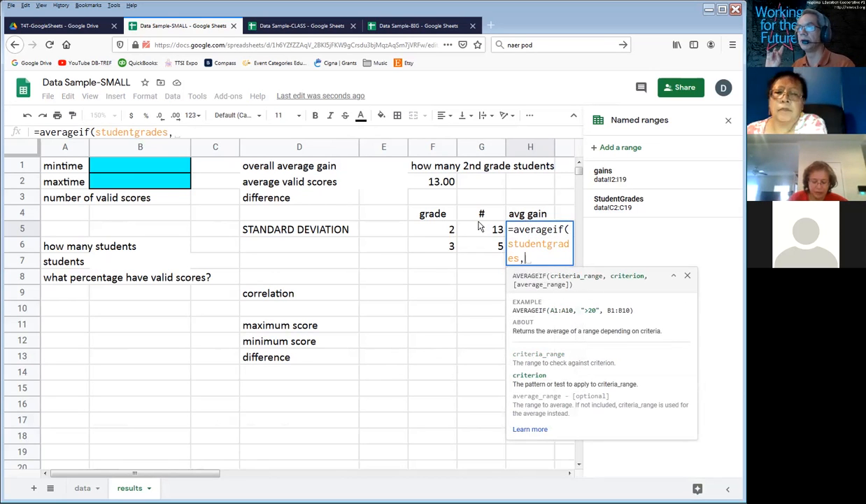
left_click(430, 232)
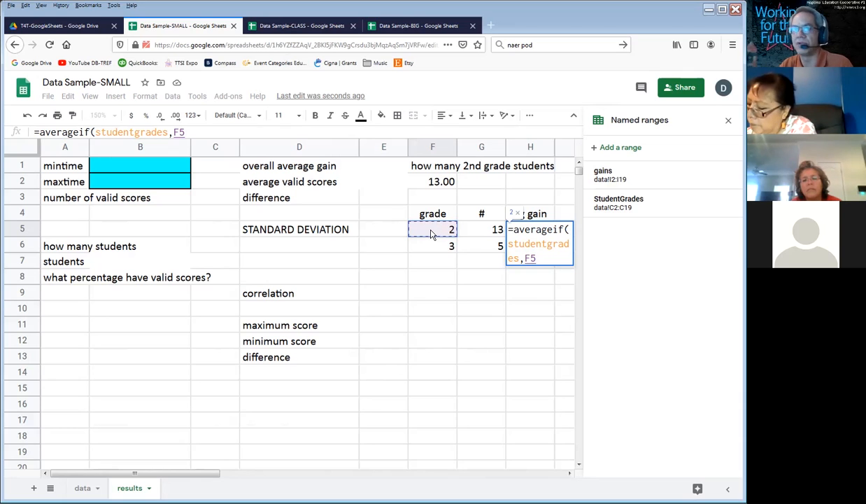
type(",")
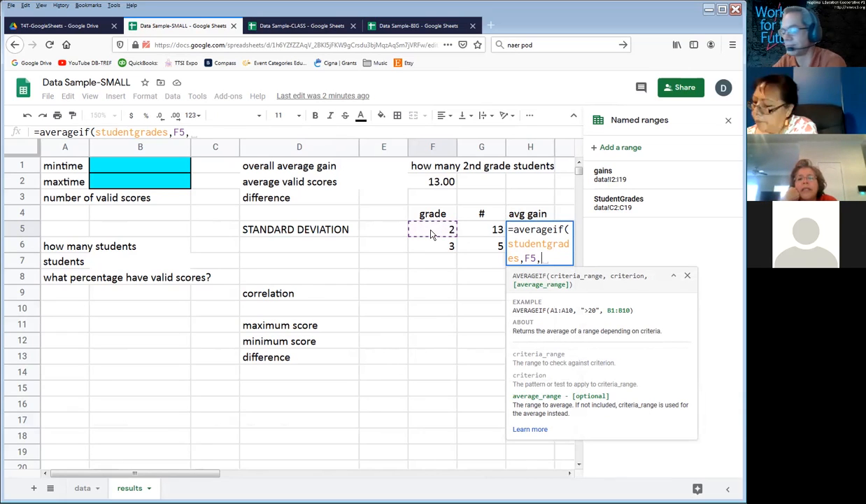
type("gainsw)")
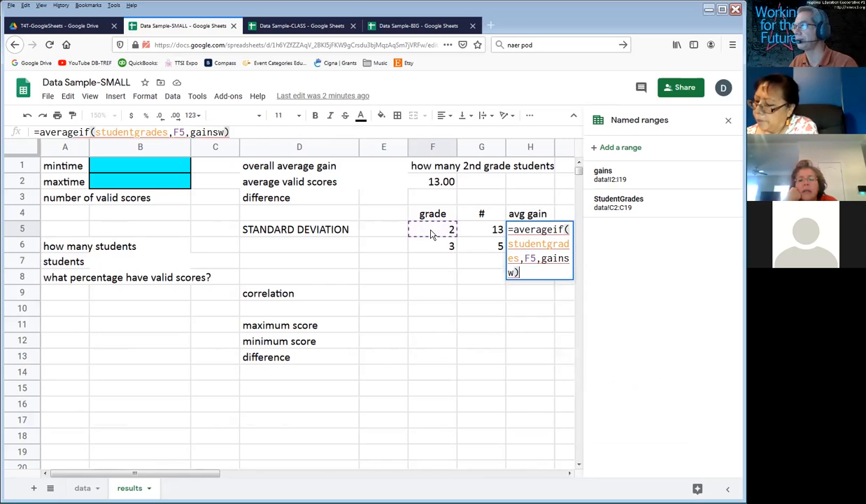
key("Return")
key("Up")
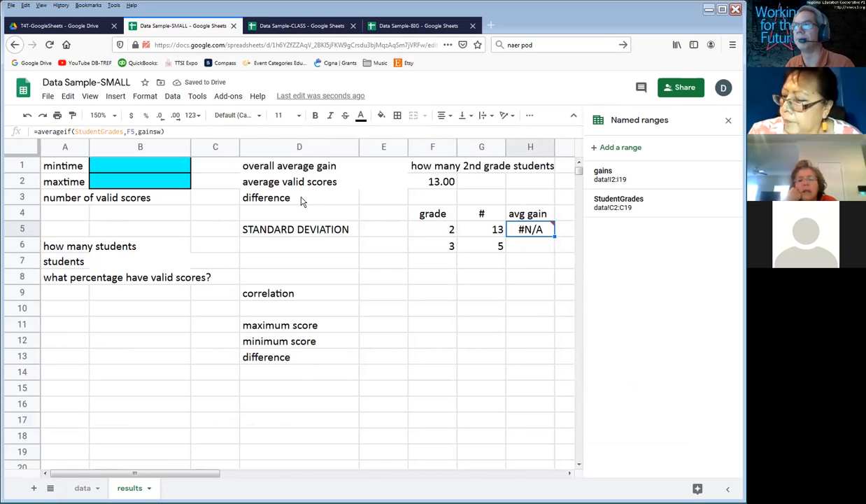
Step: Correct the average range in the H5 formula to gains and fill the formula down into H6
double_click(509, 227)
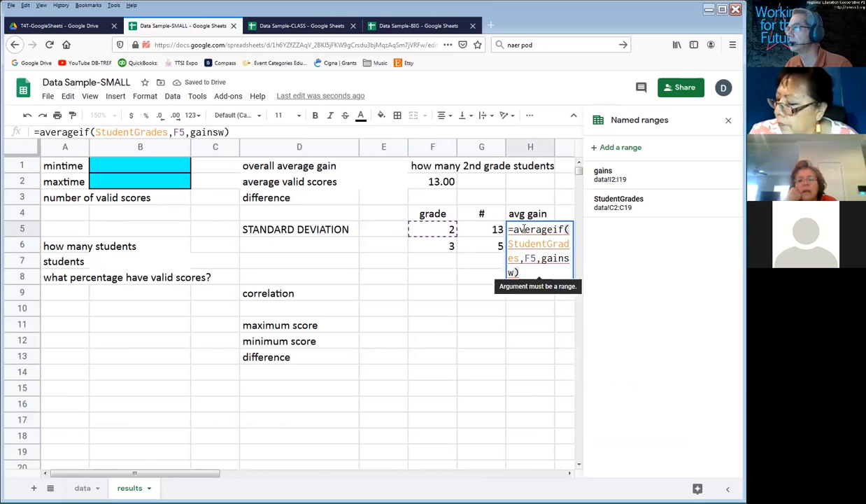
left_click(514, 274)
key("BackSpace")
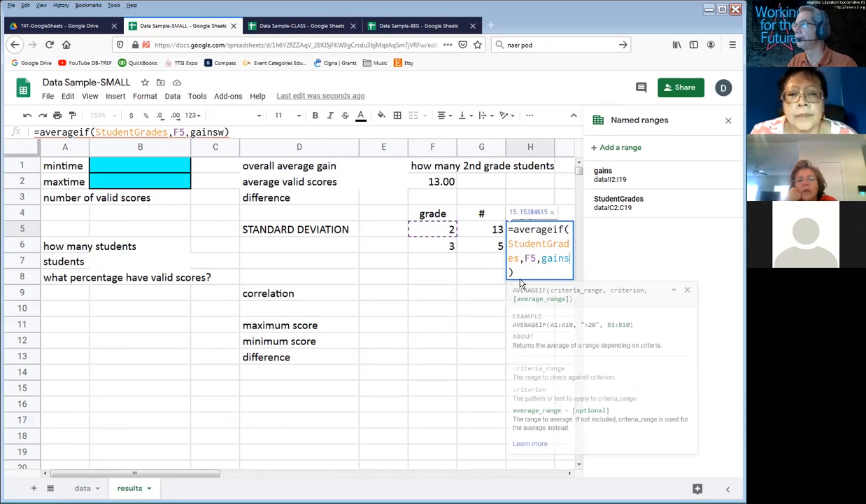
key("Return")
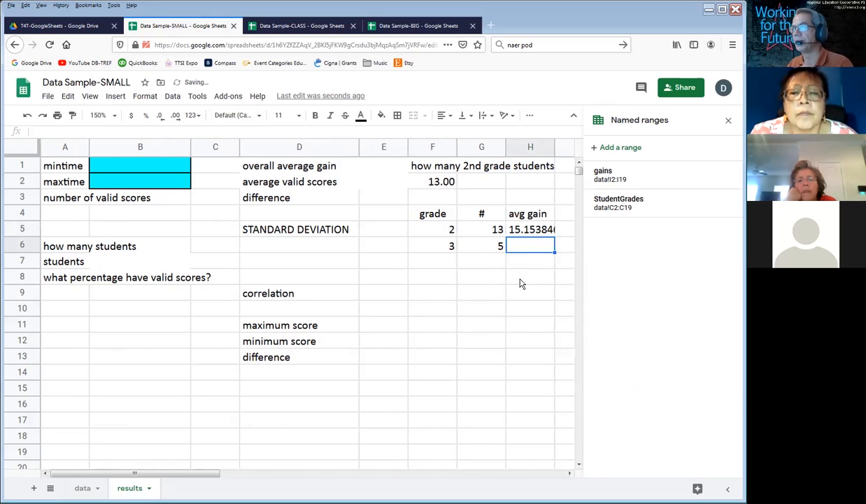
key("ctrl+d")
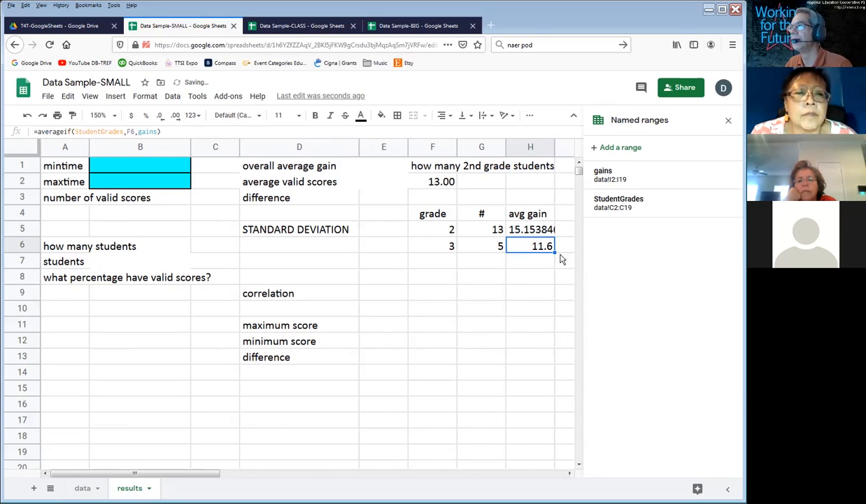
Step: Examine the AVERAGEIF formulas in H5 and H6 and compare the grade cells they reference
double_click(511, 227)
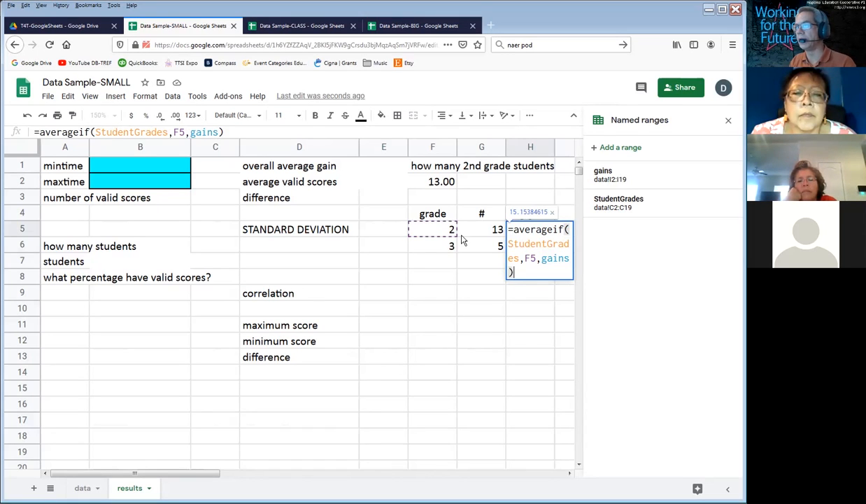
key("Return")
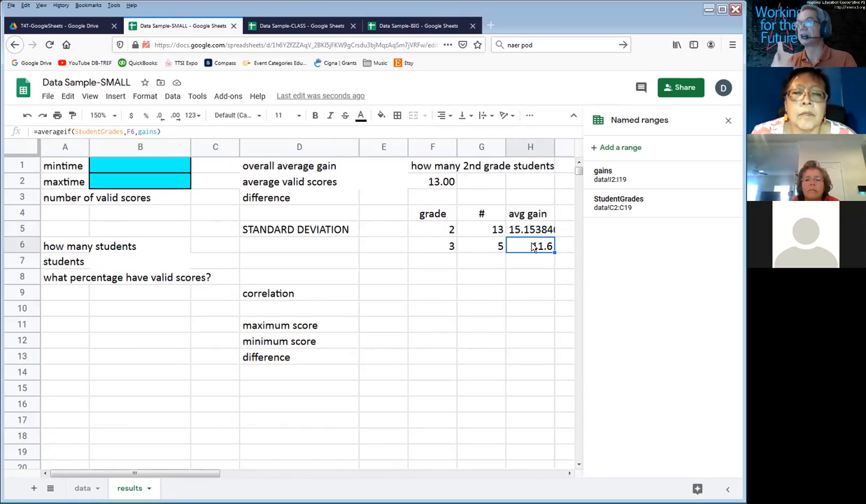
double_click(534, 246)
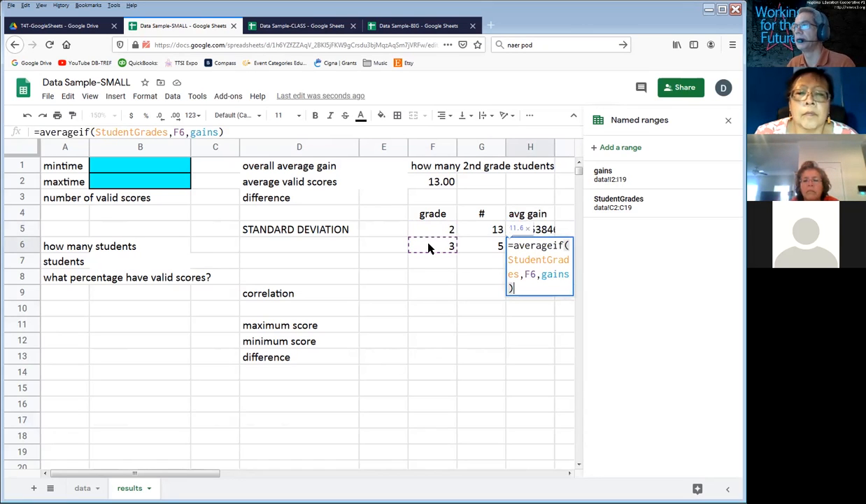
key("Return")
double_click(539, 235)
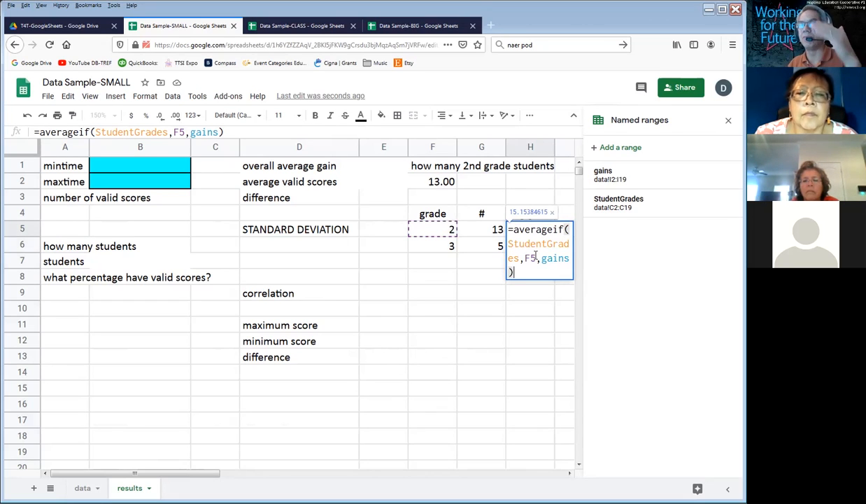
key("Return")
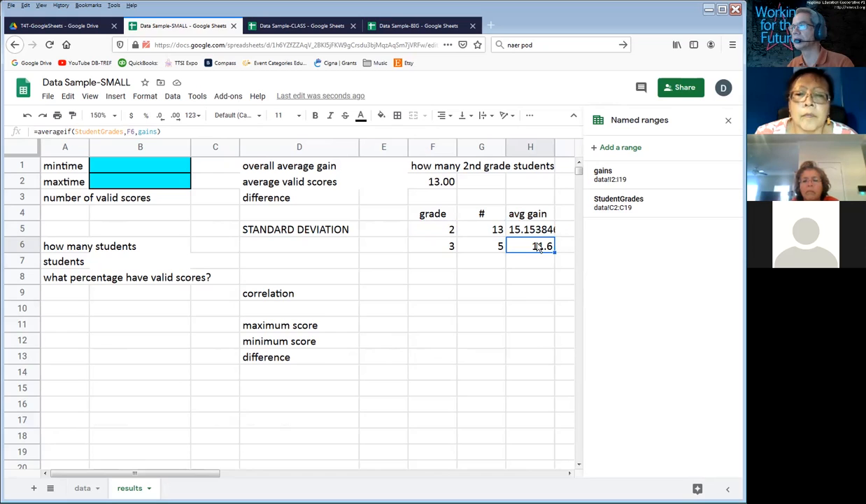
double_click(537, 245)
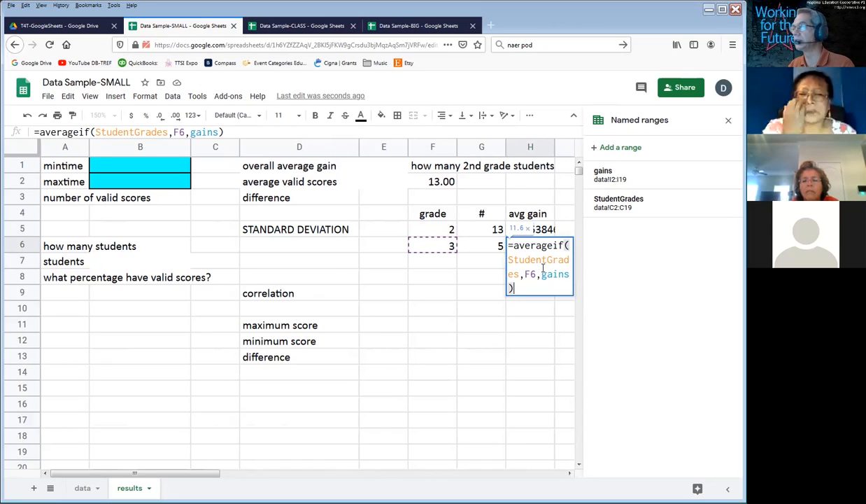
key("Return")
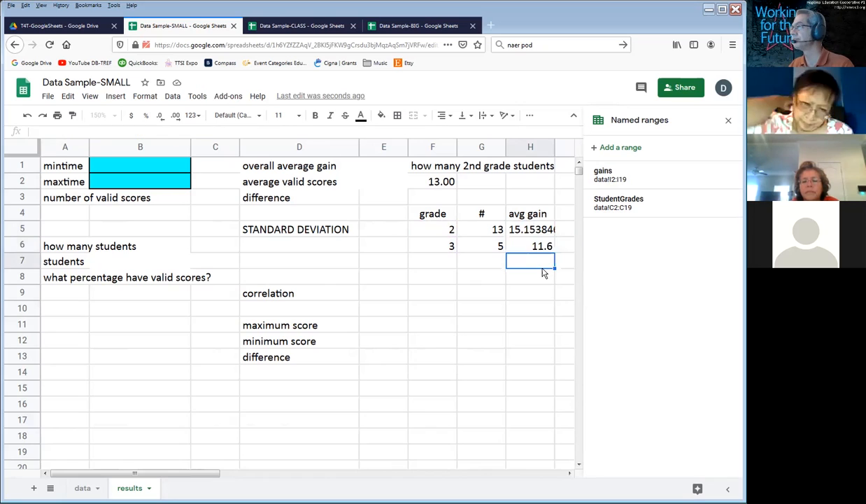
Step: Widen column H to fit the full average gain value in H5
key("Up")
key("Up")
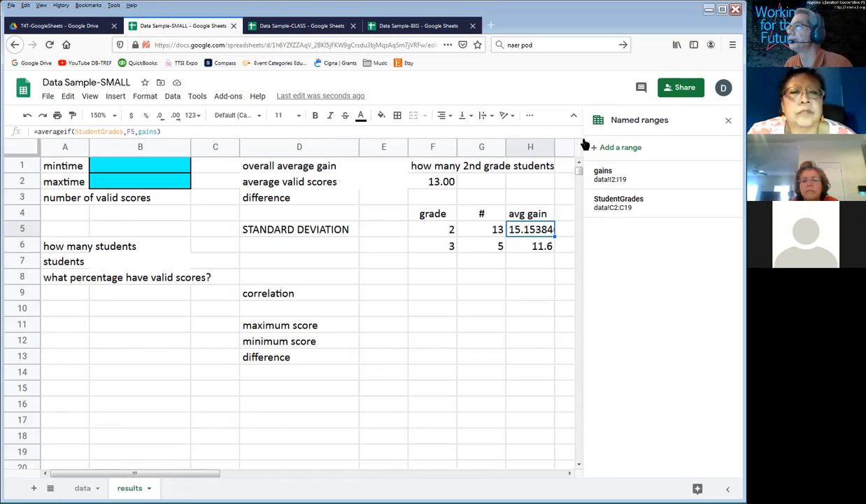
left_click_drag(554, 150, 570, 154)
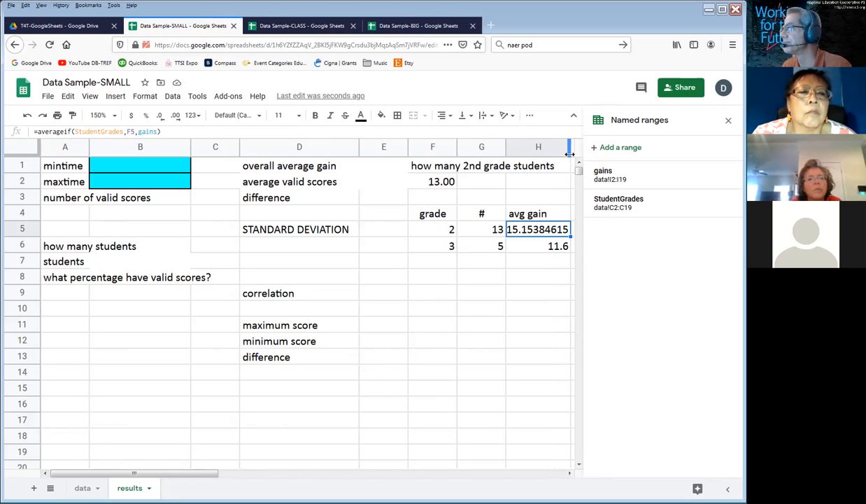
Step: Enter the sample formula =22/7 in F9 on the results sheet
left_click(436, 296)
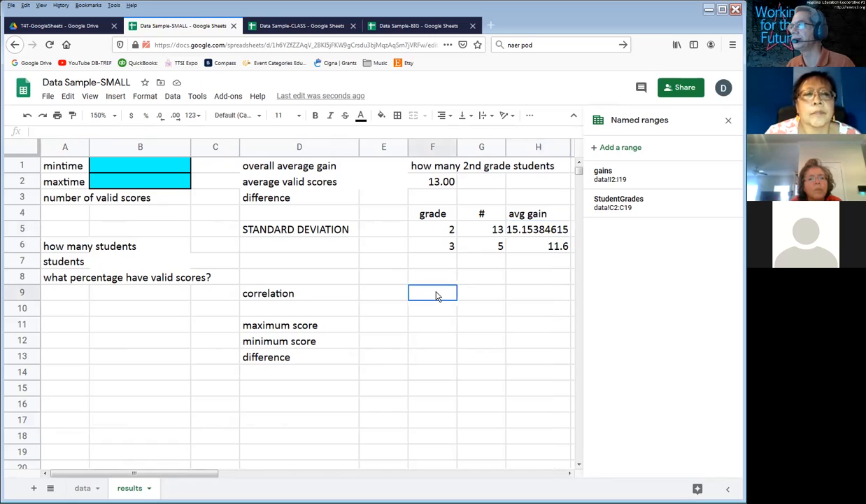
type("=")
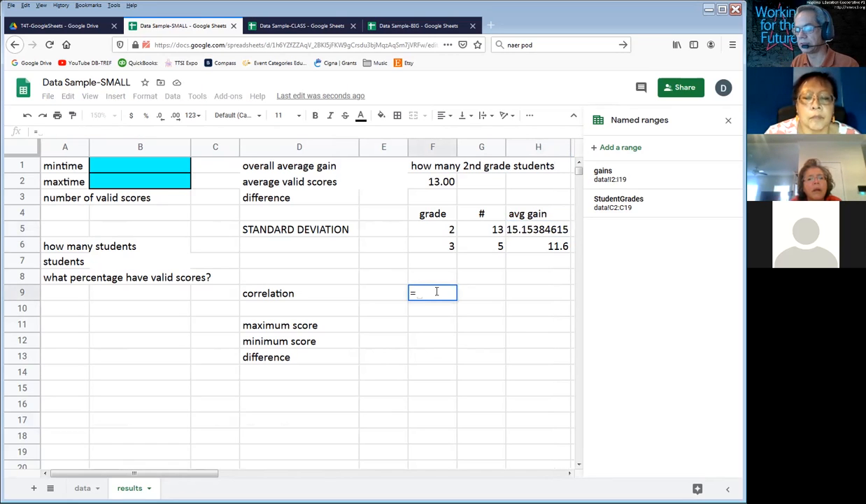
type("2")
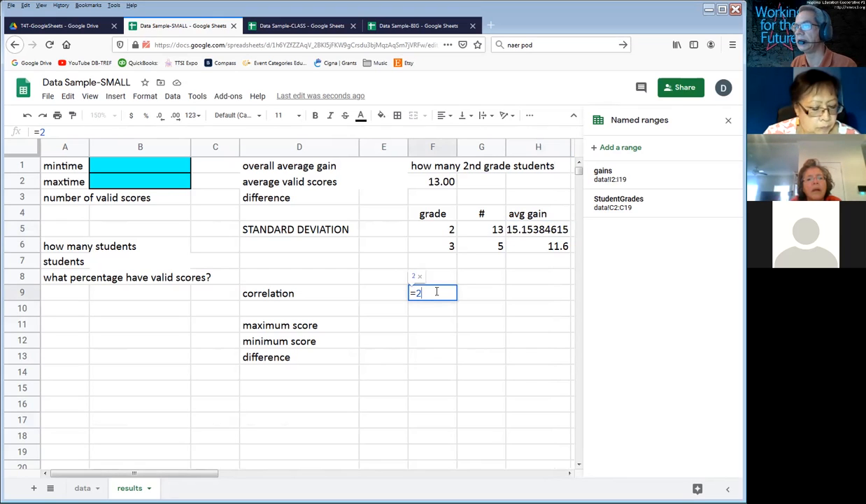
type("2")
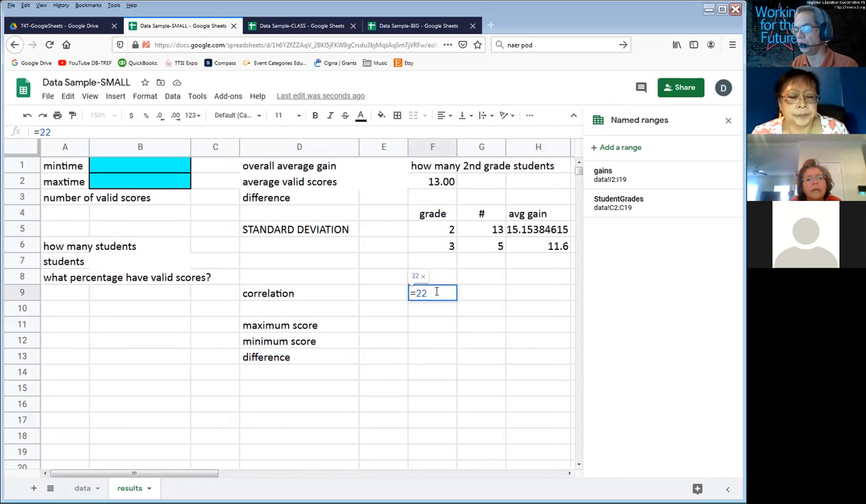
type("/7")
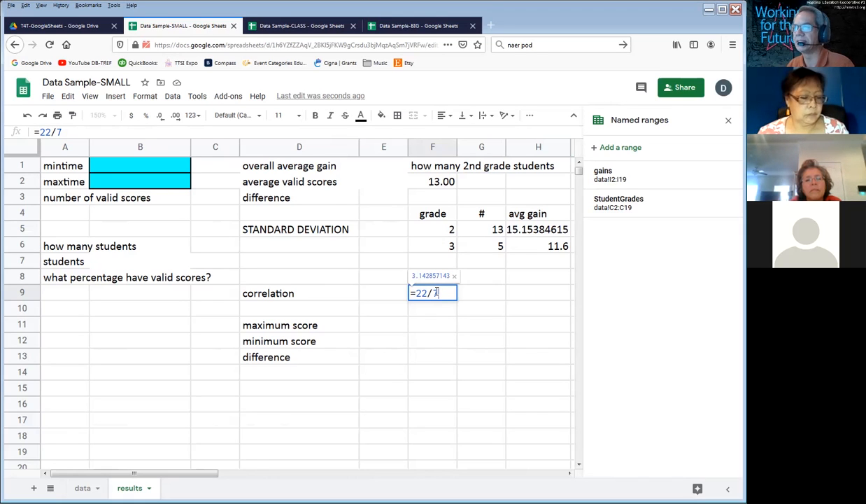
key("Return")
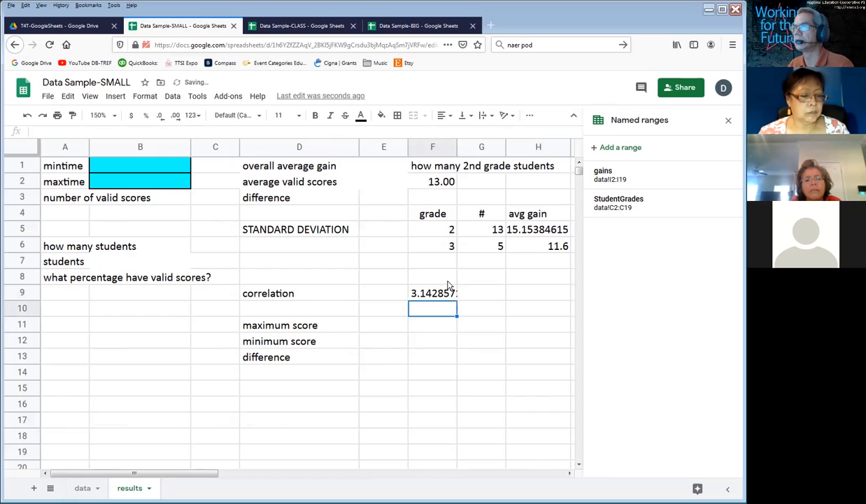
Step: Wrap the F9 formula in ROUND with one decimal place, giving =round(22/7,1)
left_click(450, 287)
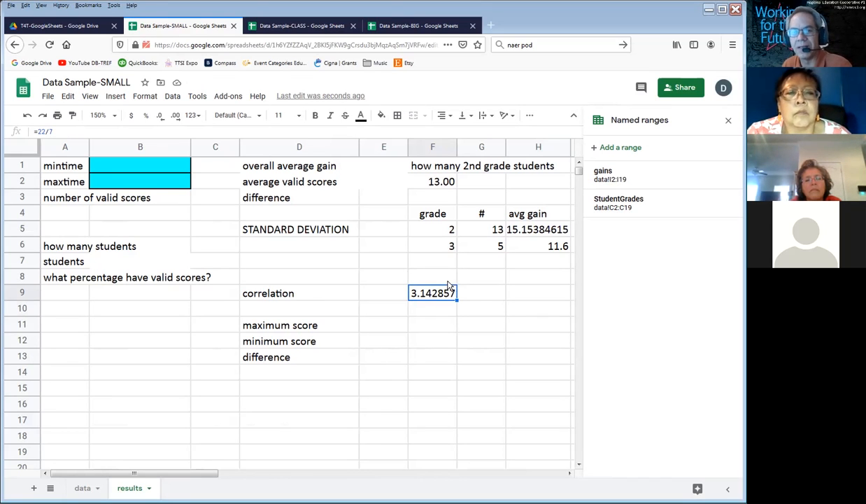
double_click(414, 292)
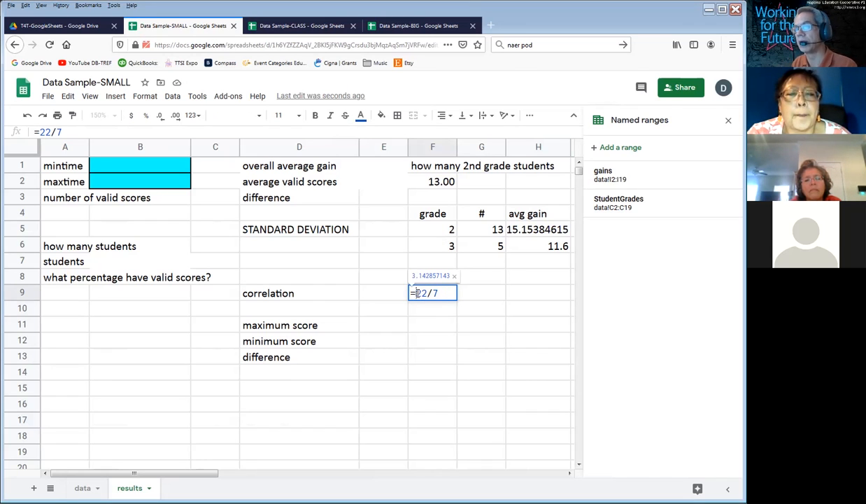
type("round(")
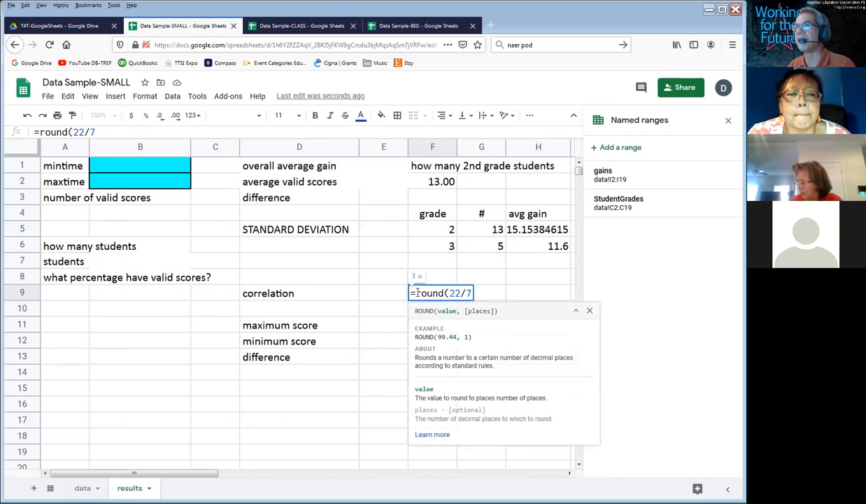
left_click(471, 293)
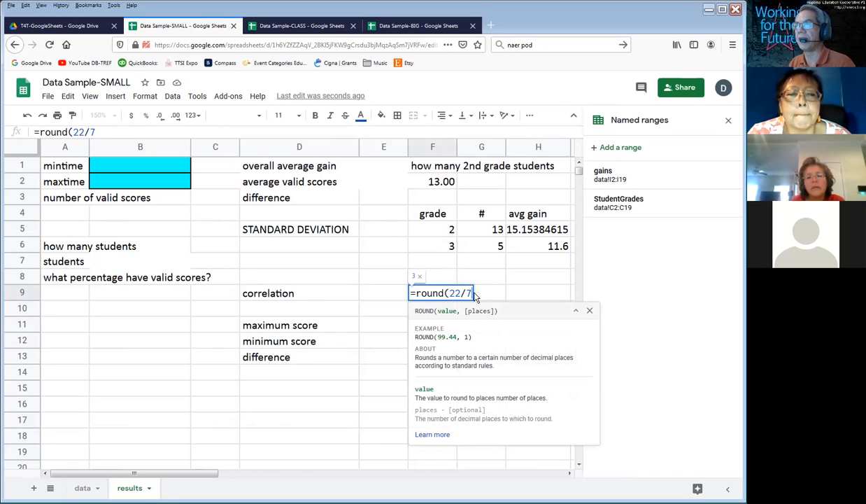
type(",")
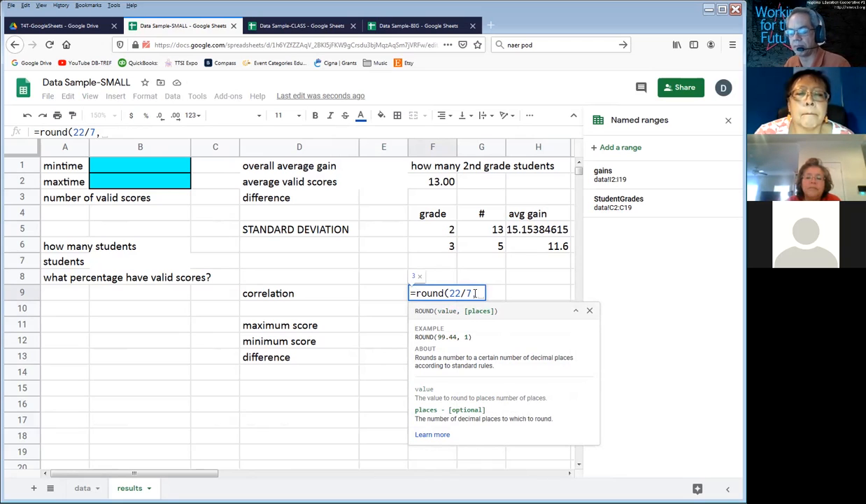
type("1)")
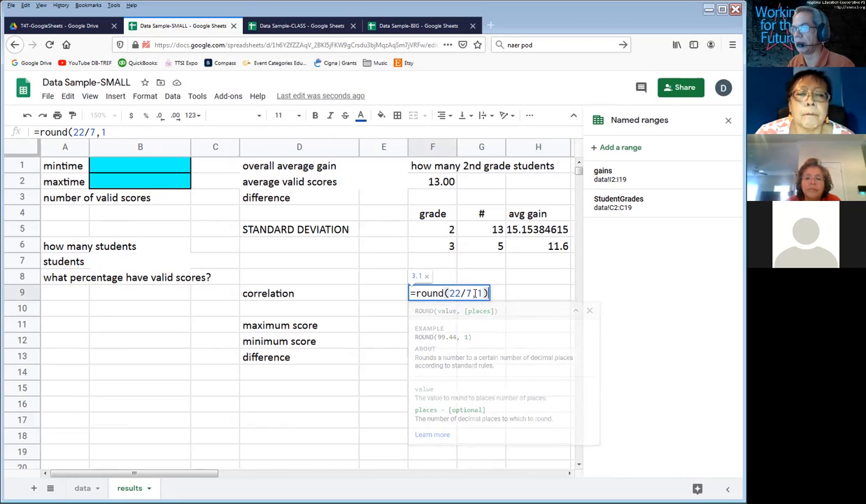
key("Return")
left_click(453, 298)
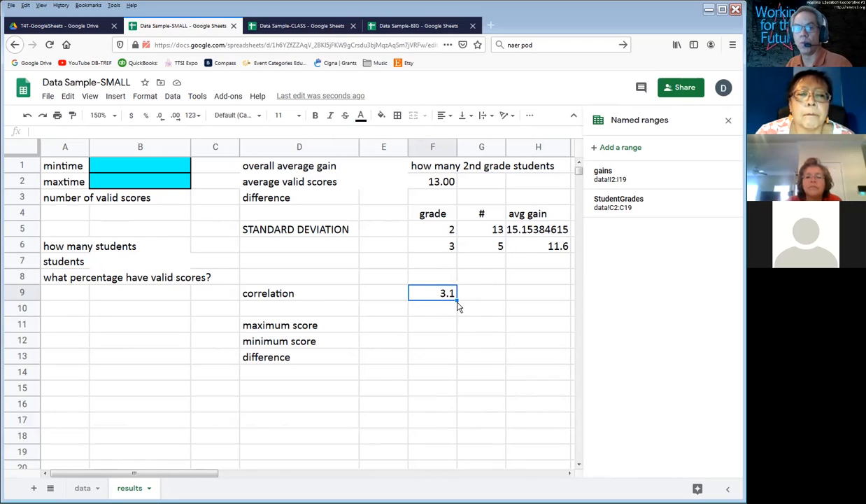
Step: Wrap the average gain formula in H5 in ROUND with one decimal place, giving =round(averageif(StudentGrades,F5,gains),1)
double_click(530, 228)
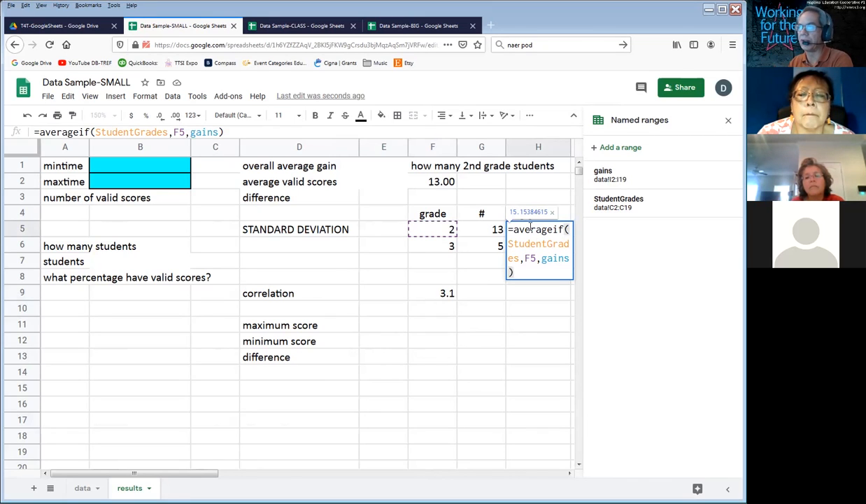
left_click(515, 230)
type("round(")
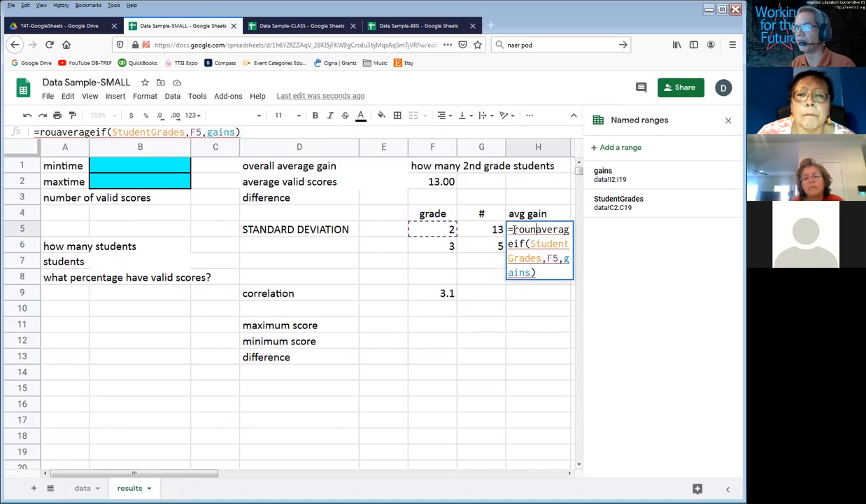
left_click(556, 271)
type(",1)")
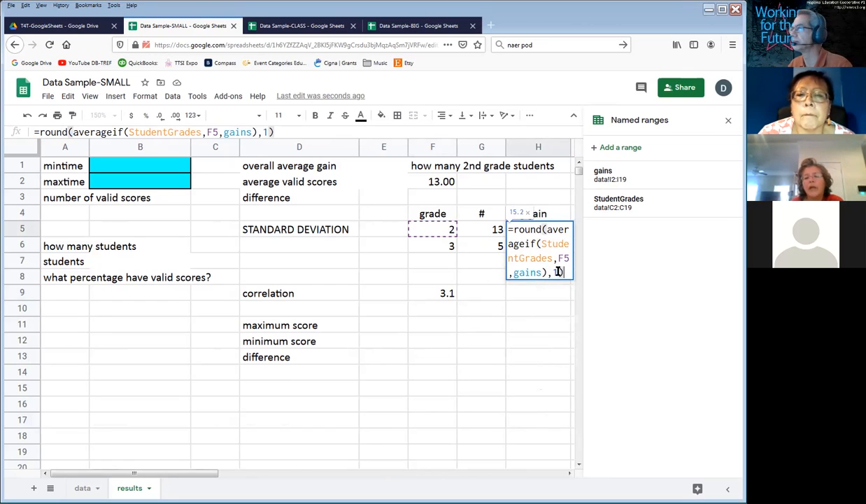
key("Return")
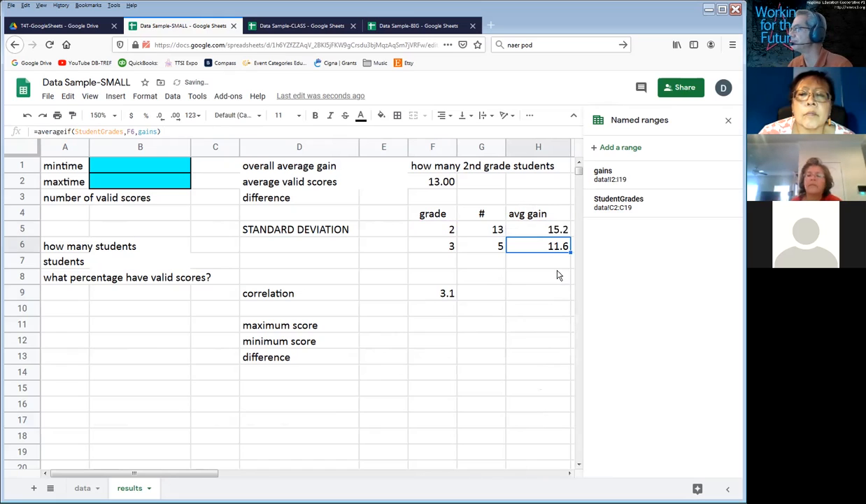
Step: Fill the rounded average gain formula down into H6 and check the copied formula
key("ctrl+d")
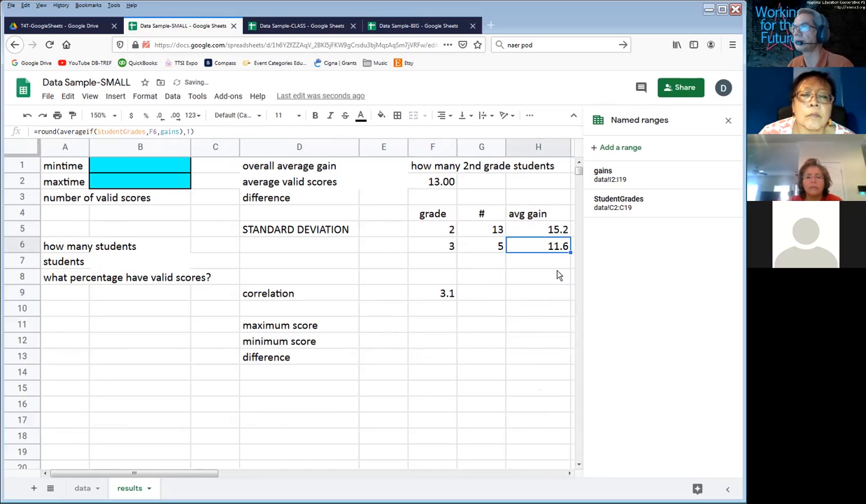
double_click(528, 253)
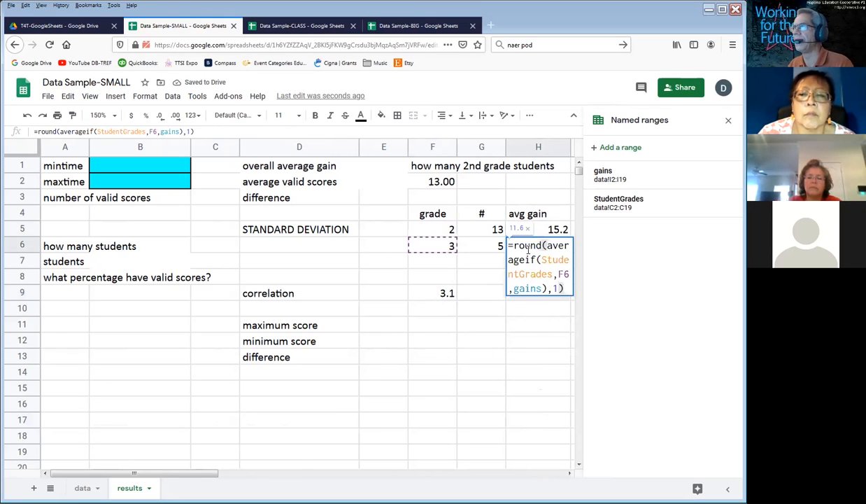
key("Return")
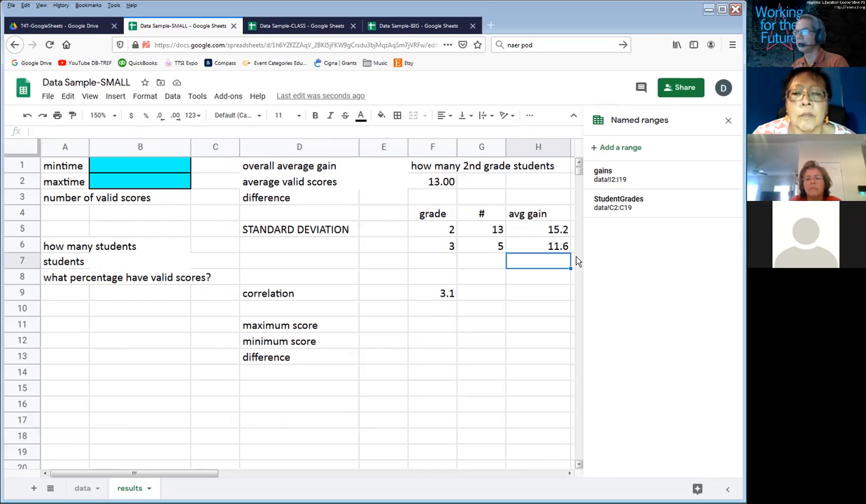
Step: On the data sheet, shade the time2 values from H2 down to row 19 with a light red fill
left_click(82, 488)
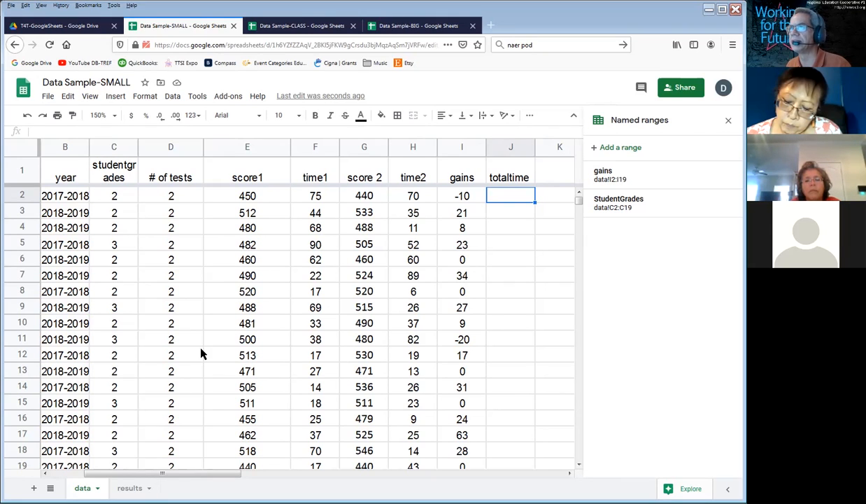
left_click_drag(411, 198, 420, 461)
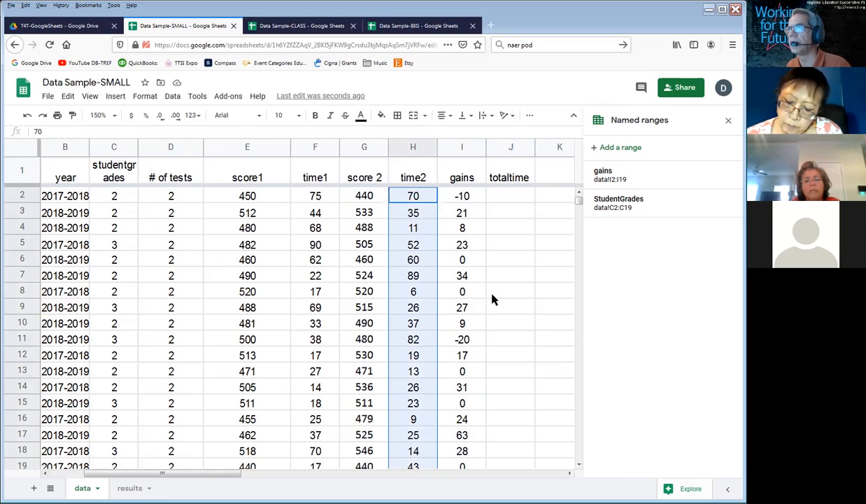
left_click(382, 116)
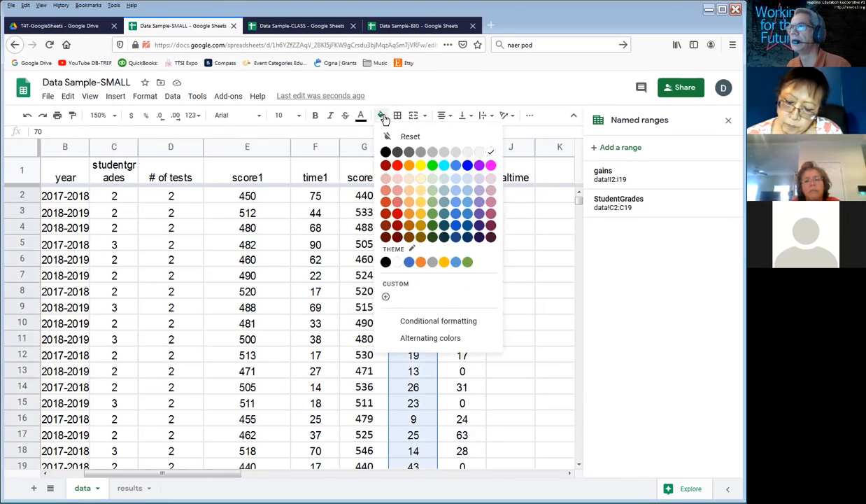
left_click(402, 184)
left_click(490, 199)
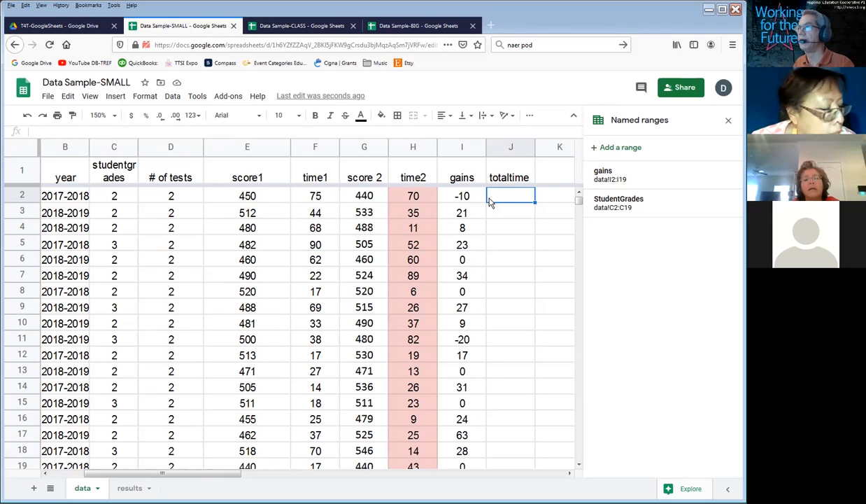
Step: Insert a new column directly before the gains column and give it the heading valid
left_click(457, 144)
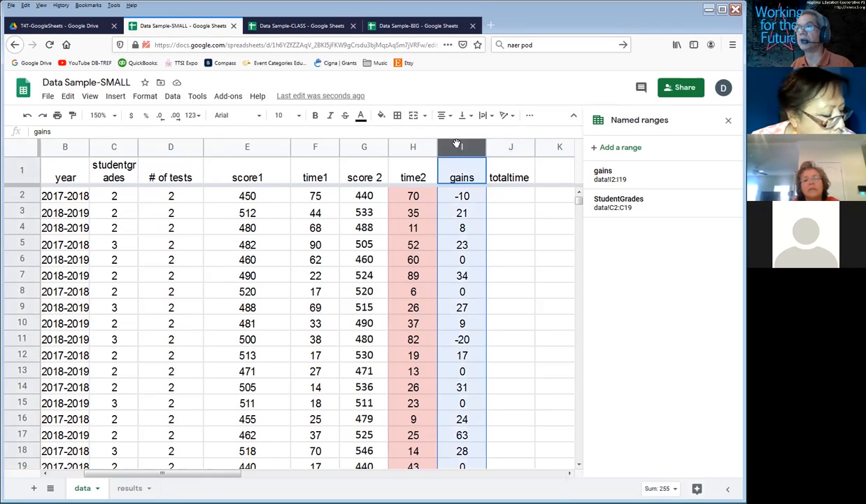
right_click(456, 145)
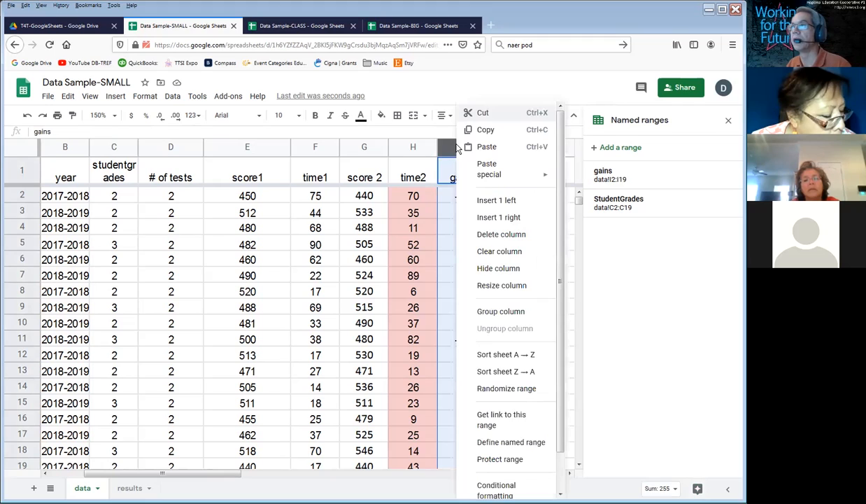
left_click(496, 200)
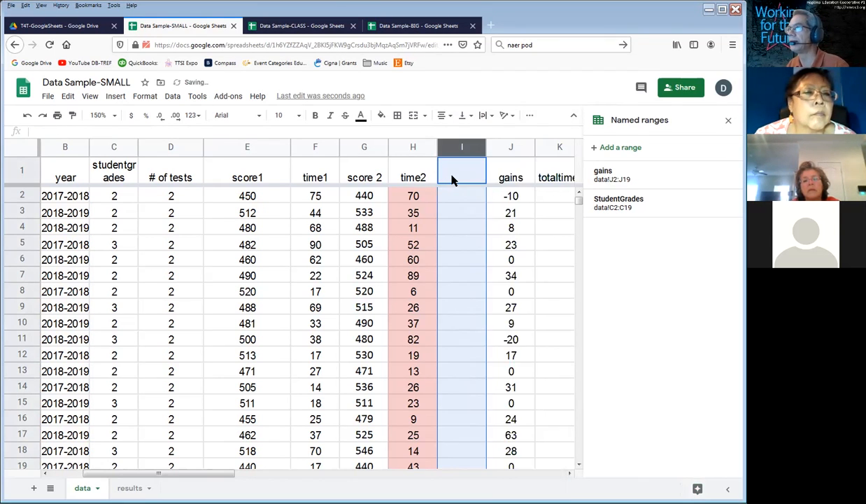
left_click(453, 177)
type("valid?")
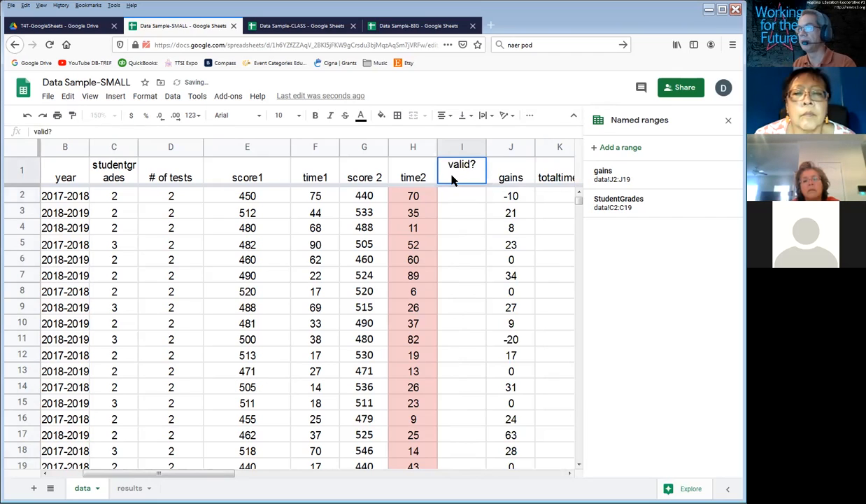
key("BackSpace")
key("Return")
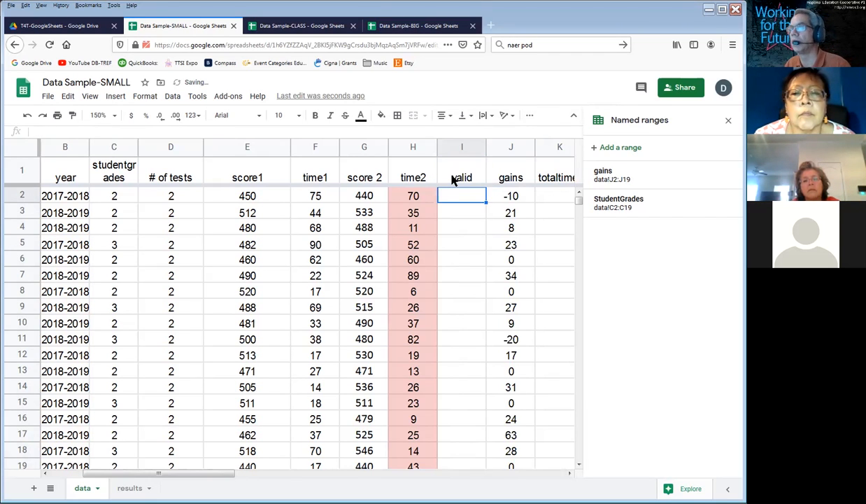
Step: Enter a formula in I2 that shows valid when time2 exceeds 25 and blank otherwise: =if(H2>25,"valid","")
type("=if")
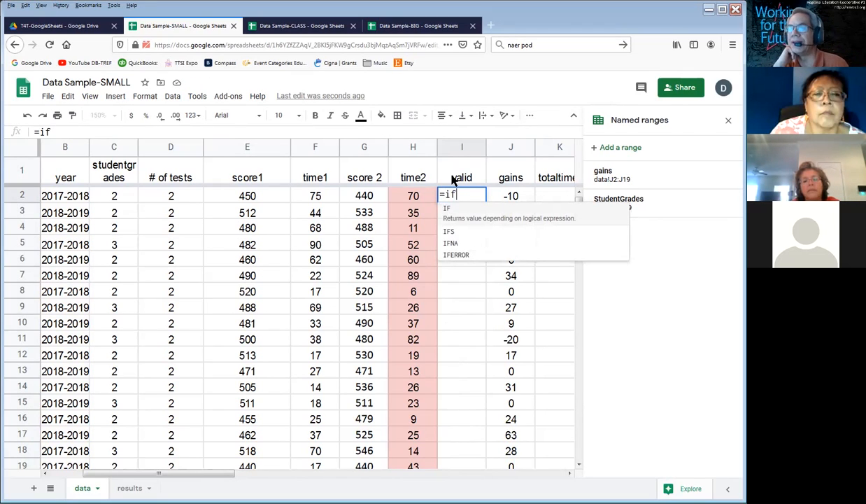
type("(")
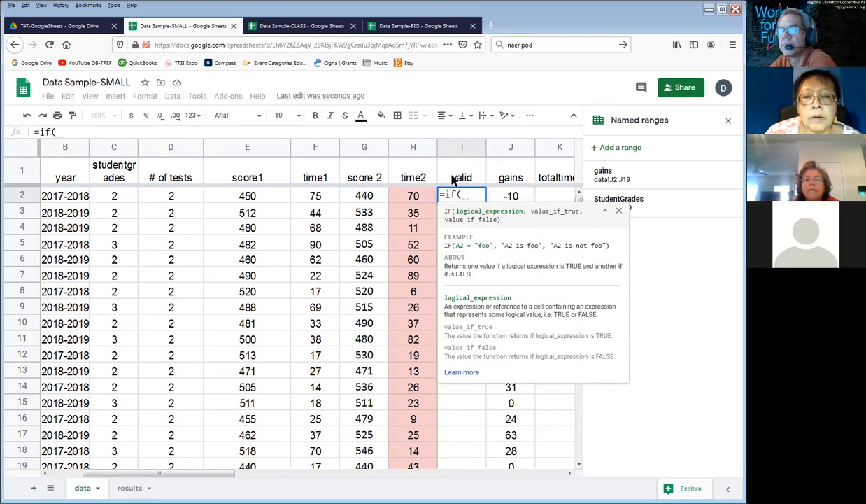
left_click(410, 198)
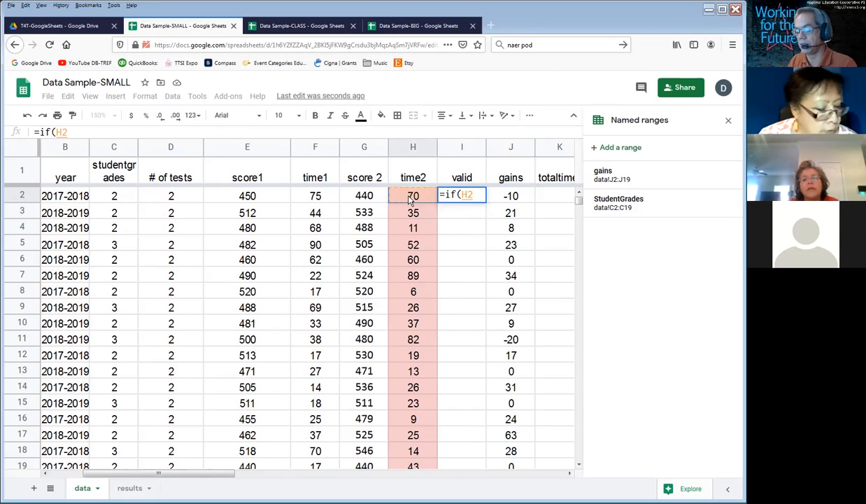
type(">")
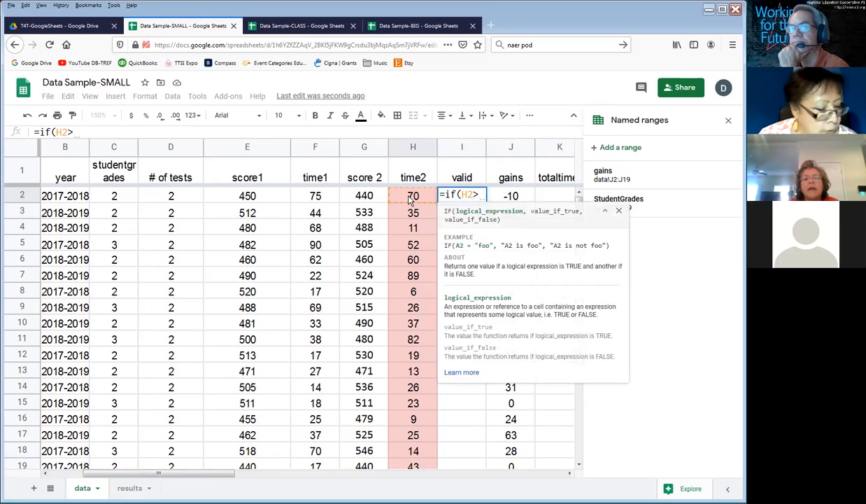
type("25")
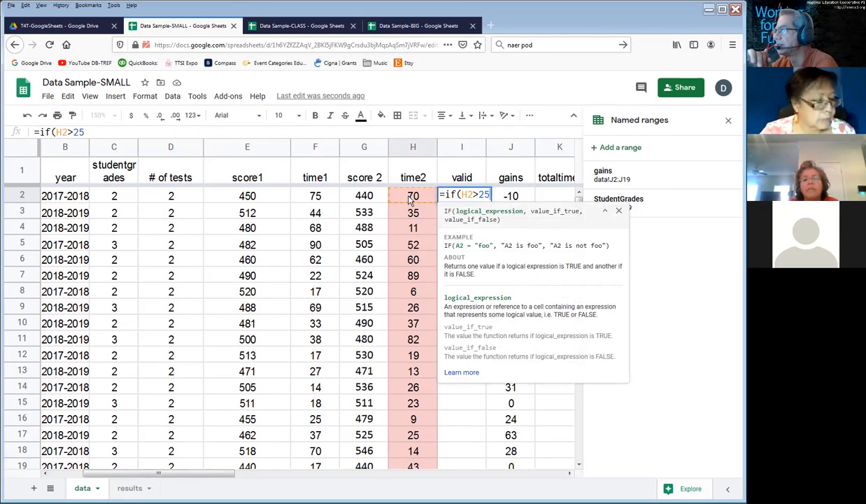
type(",")
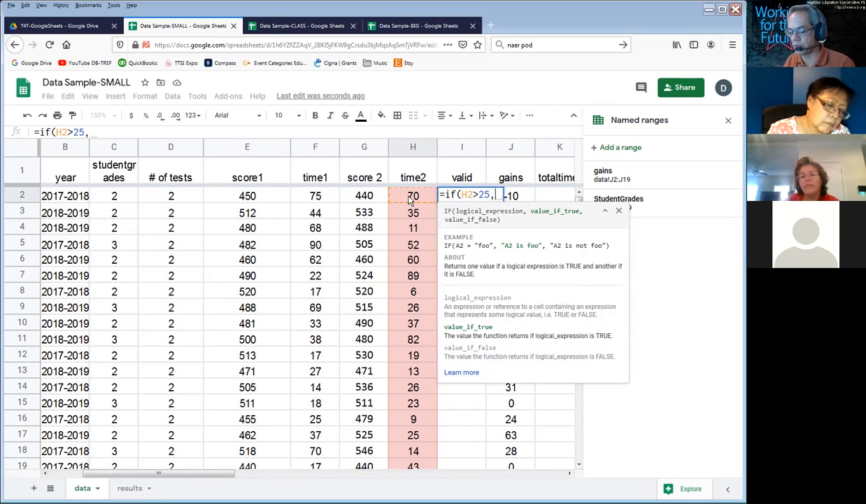
type("\"va")
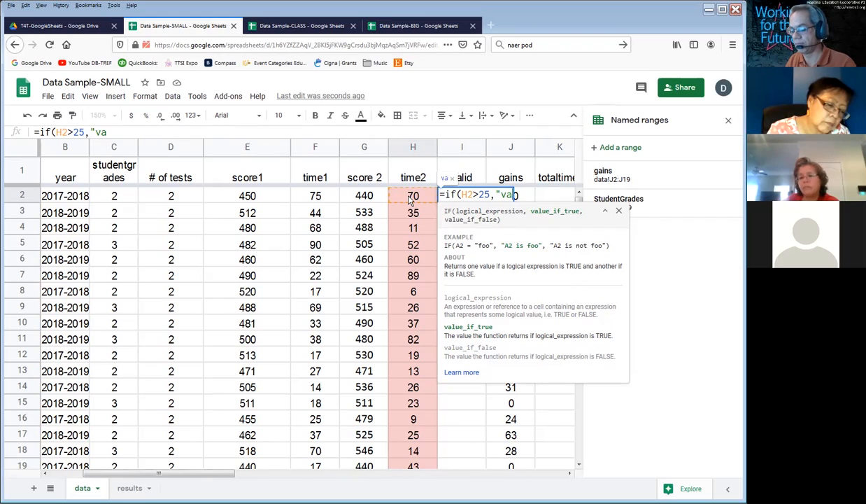
type("lid\"")
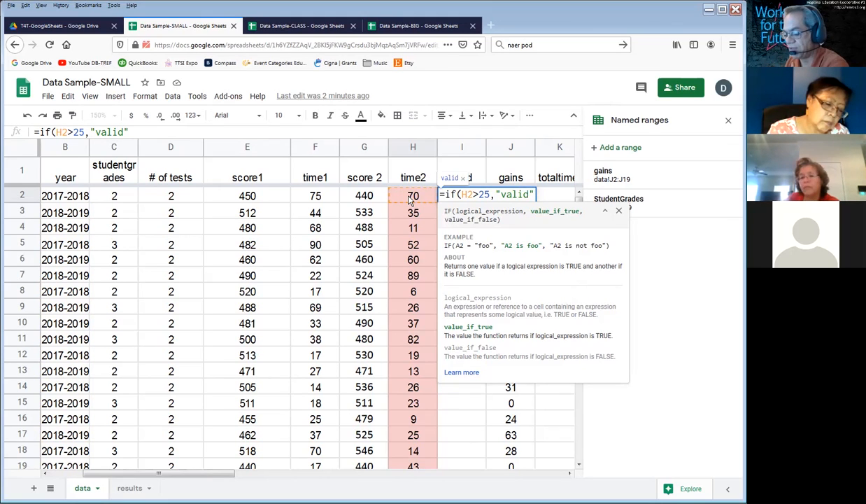
type(",")
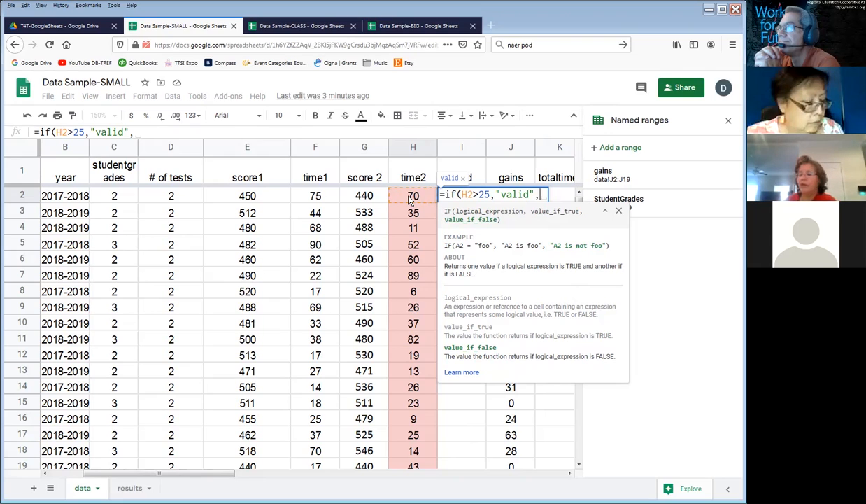
type("\"\"")
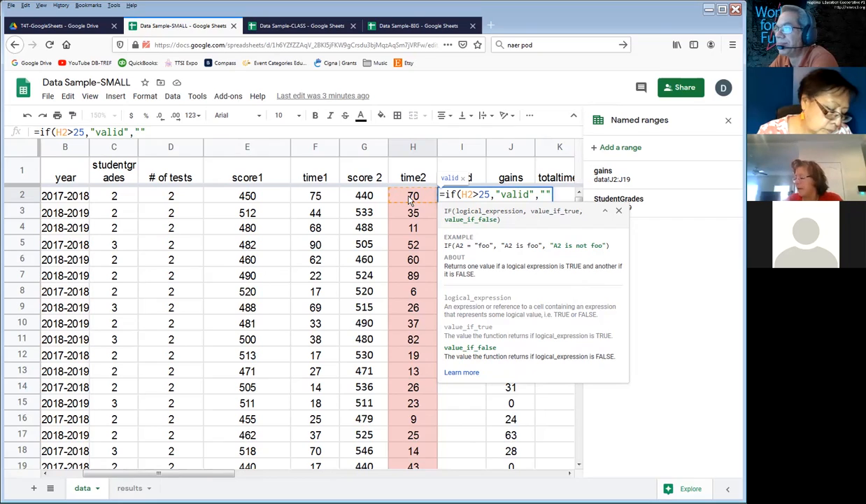
type(")")
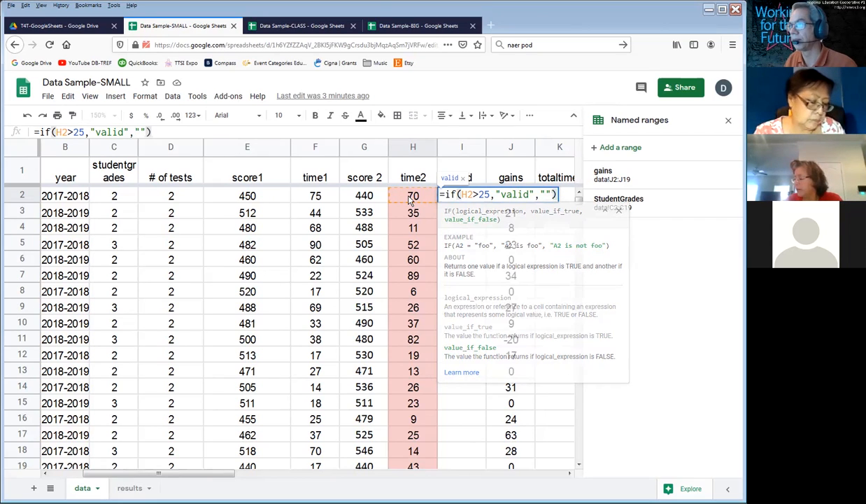
key("Return")
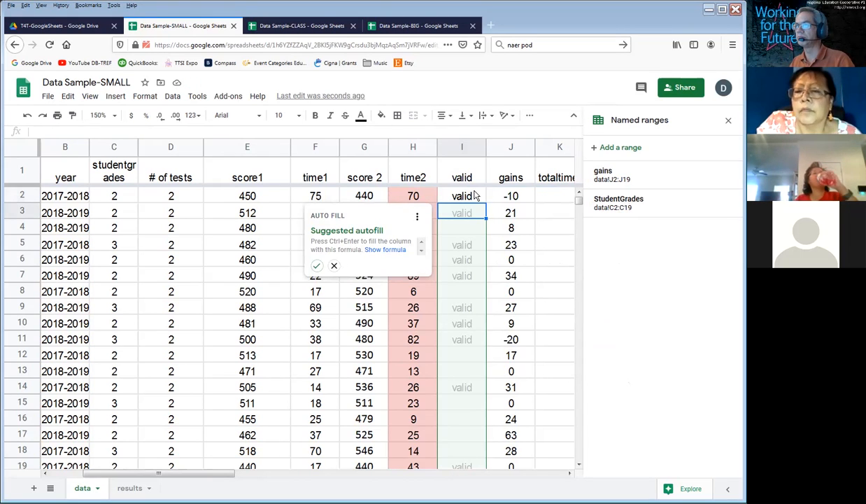
Step: Fill the validity formula from I2 down through row 19 of the valid column
left_click(473, 196)
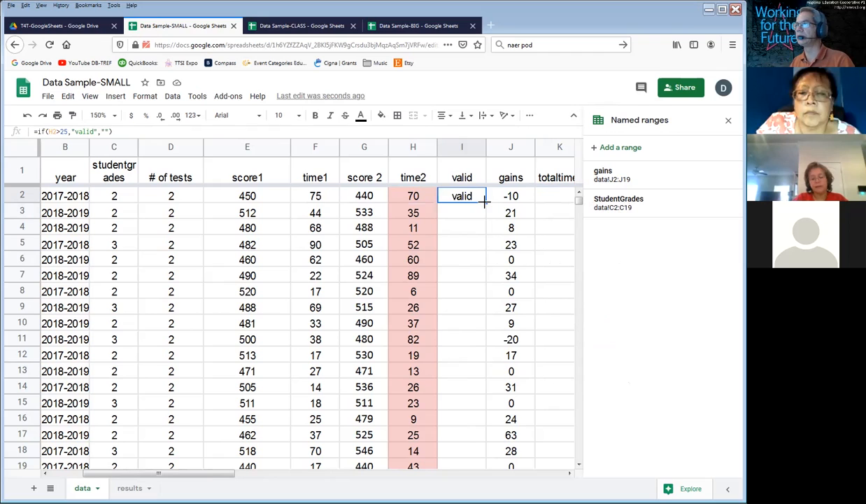
left_click_drag(470, 195, 464, 469)
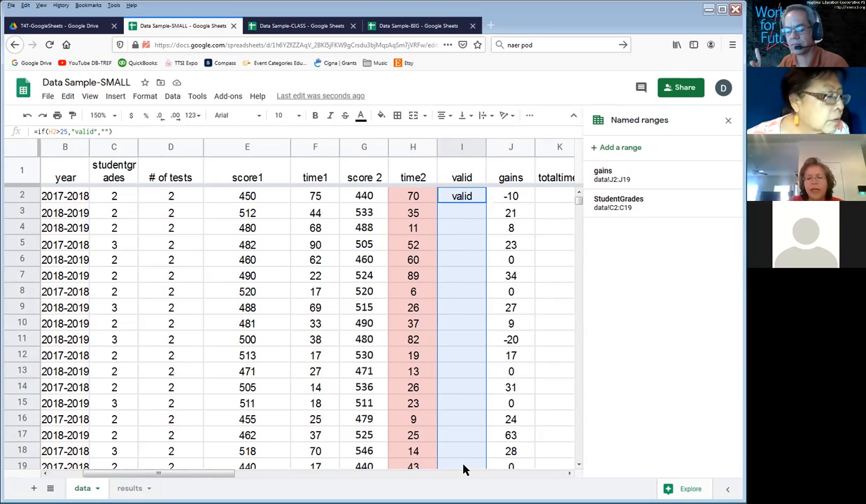
left_click(463, 470)
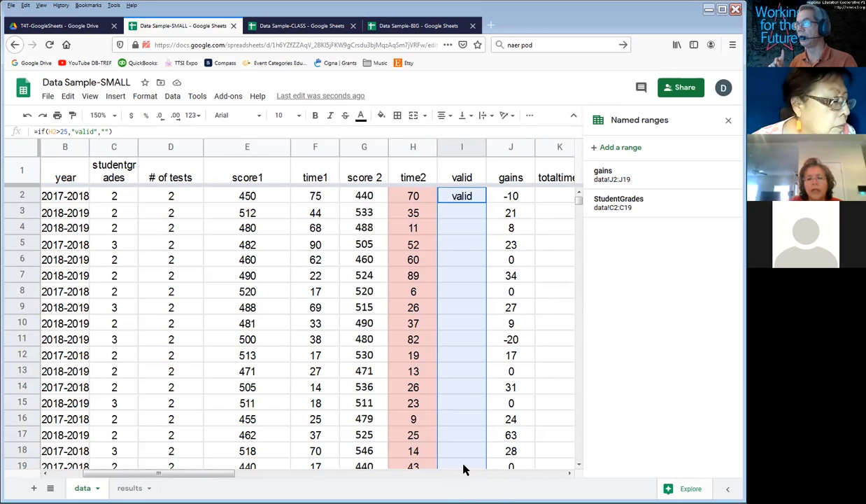
left_click(464, 471)
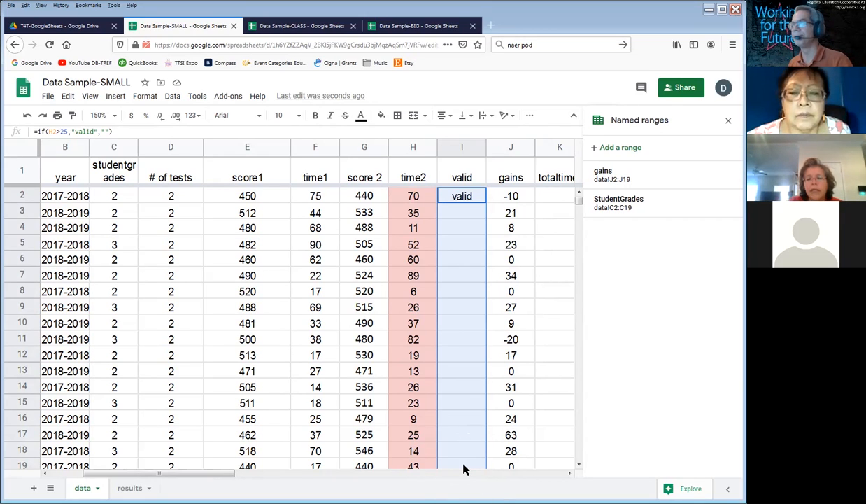
key("ctrl+d")
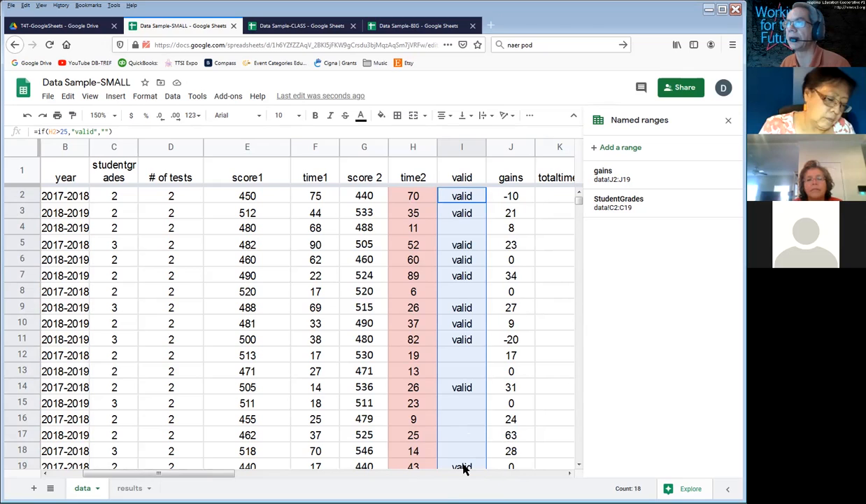
Step: Compare the low time2 values in rows 4, 8, 12, 13 and 16 with their entries in the valid column
left_click(409, 225)
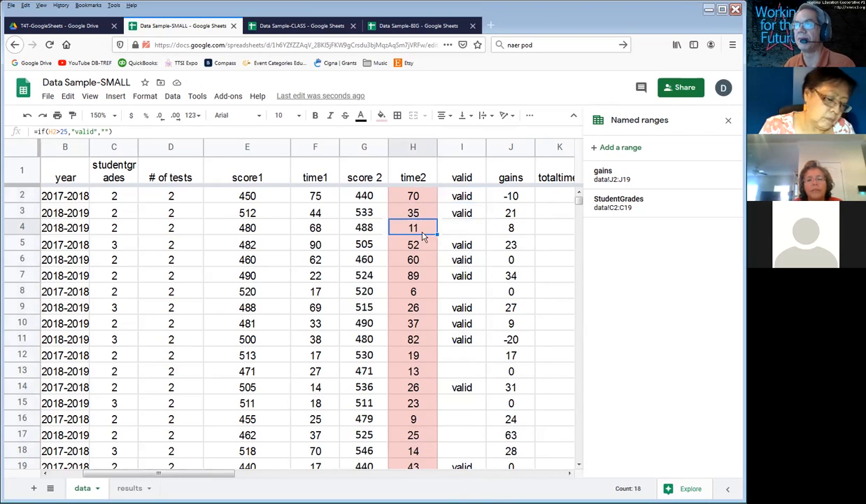
left_click_drag(420, 231, 469, 240)
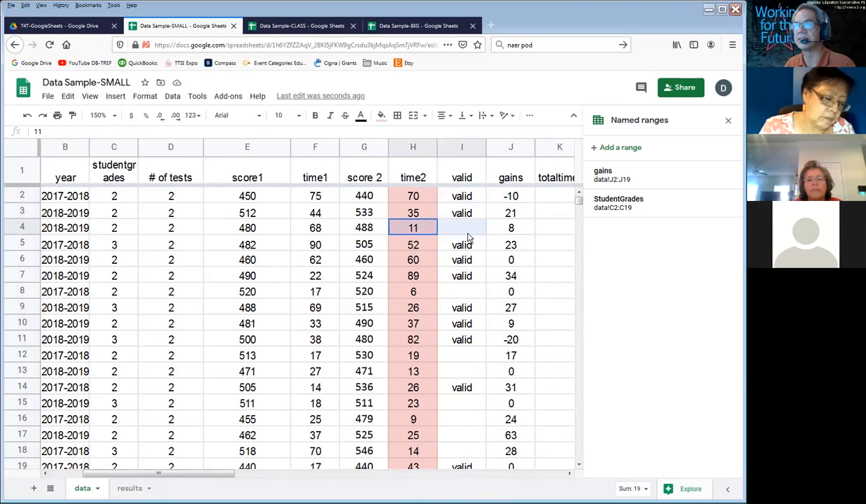
left_click_drag(413, 291, 464, 294)
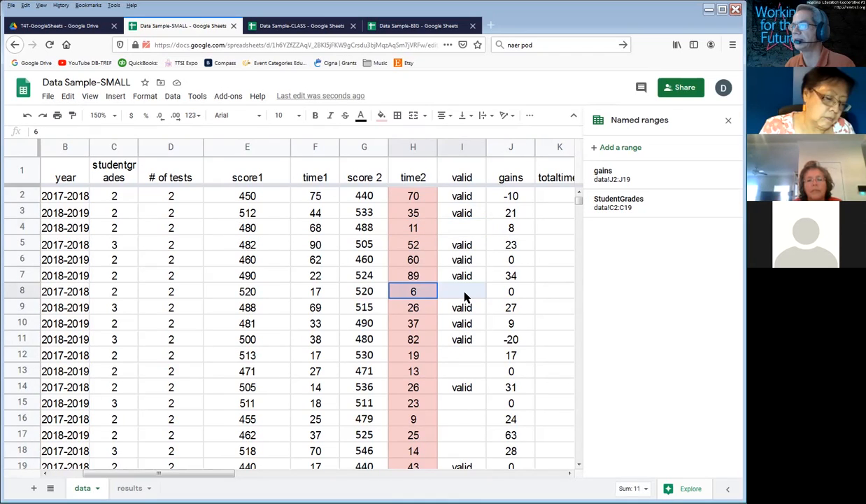
left_click_drag(412, 358, 464, 372)
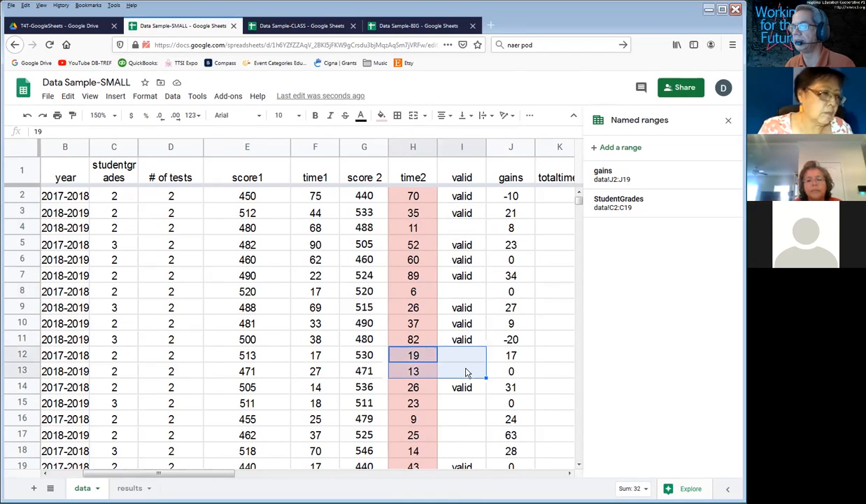
left_click(427, 421)
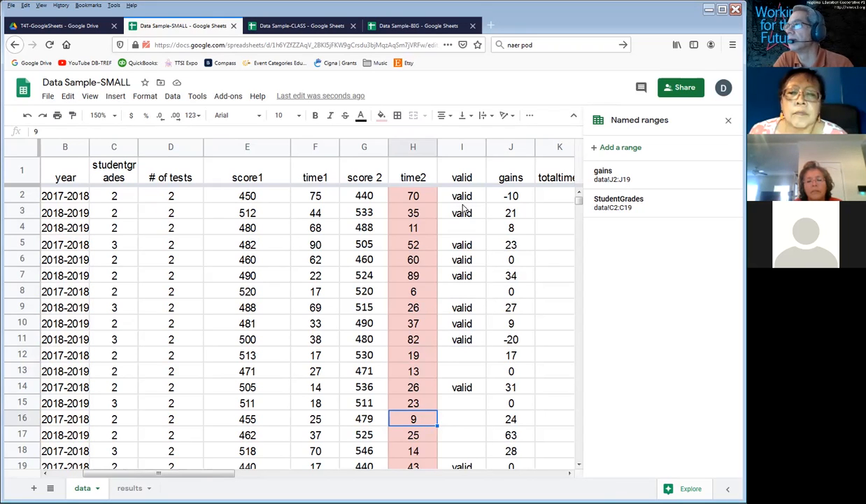
Step: Replace the heading in I1 with the threshold 25 and make the I2 formula reference it, giving =if(H2>I1,"valid","")
left_click(469, 177)
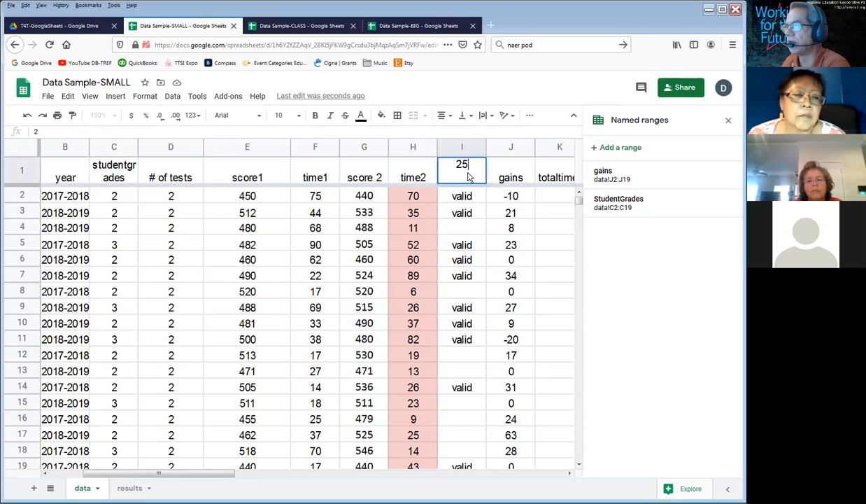
key("Return")
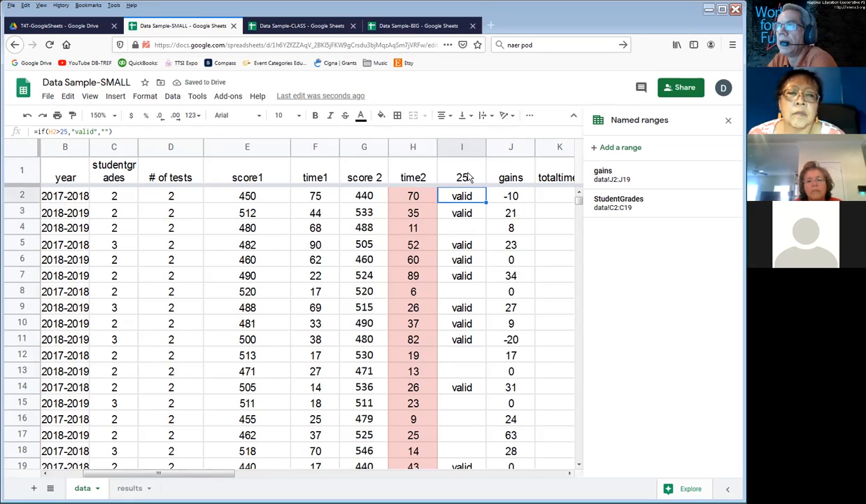
double_click(471, 195)
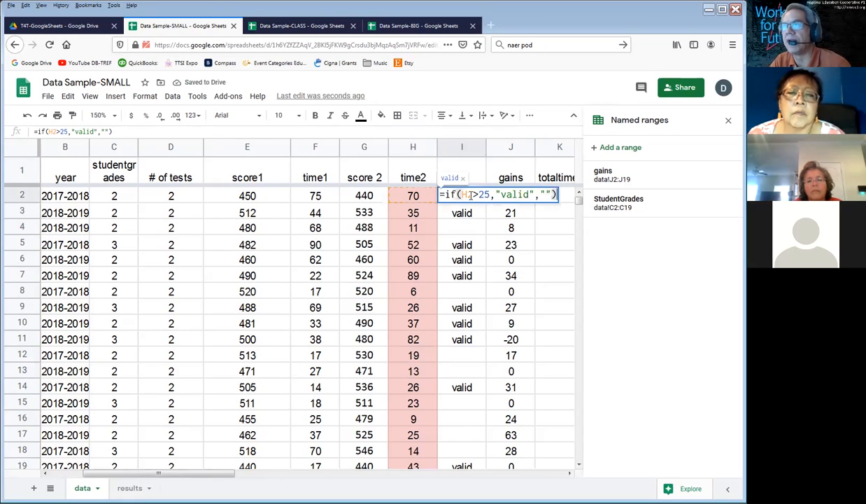
left_click_drag(479, 194, 491, 196)
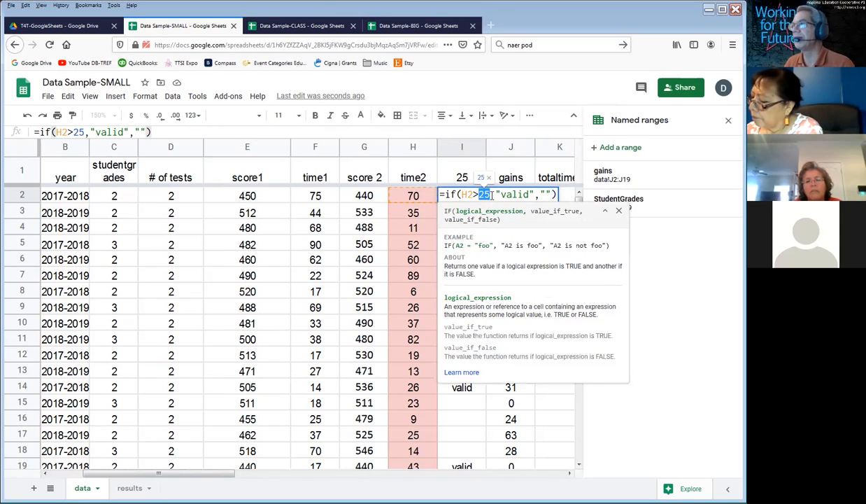
left_click(492, 195)
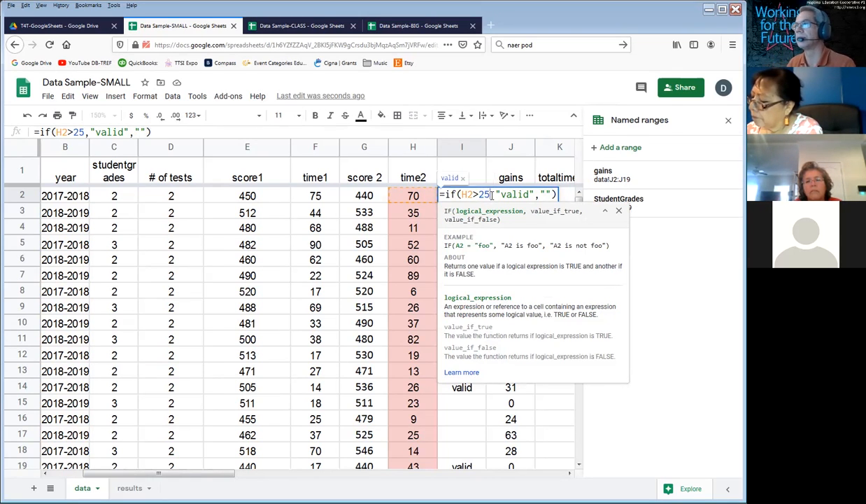
double_click(482, 195)
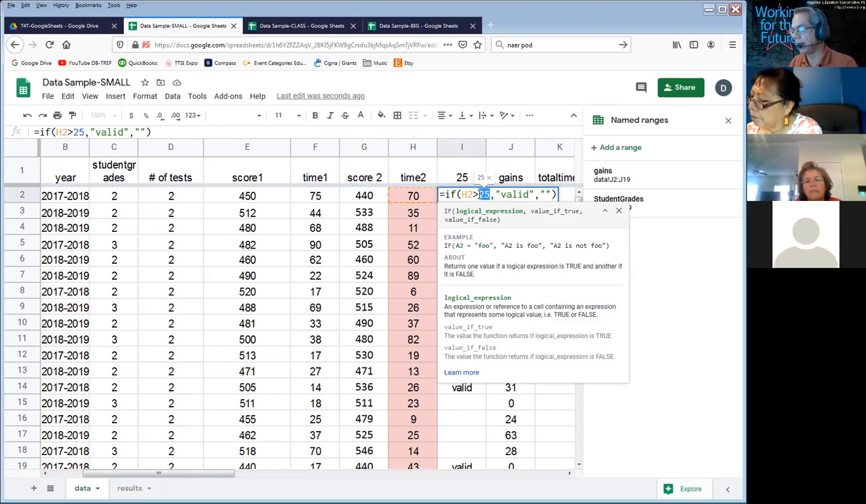
key("BackSpace")
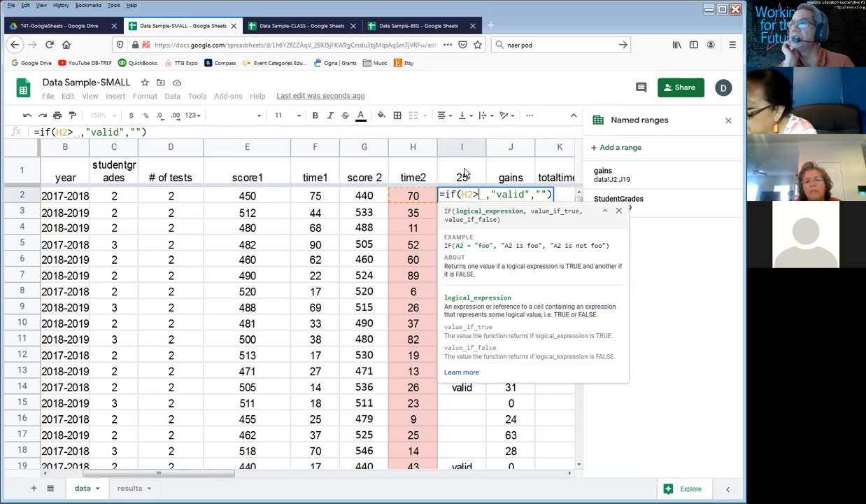
left_click(464, 173)
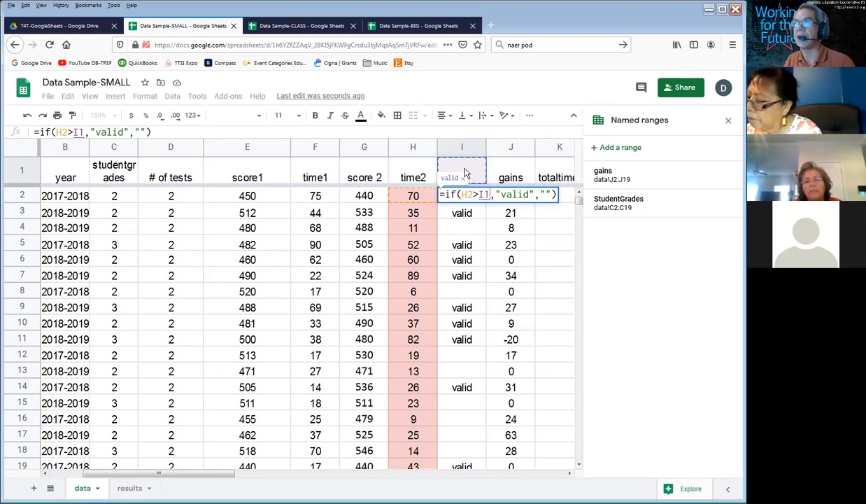
key("Return")
Step: Try a threshold of 90 in I1 and compare the row 2 result with its time2 value
left_click(465, 173)
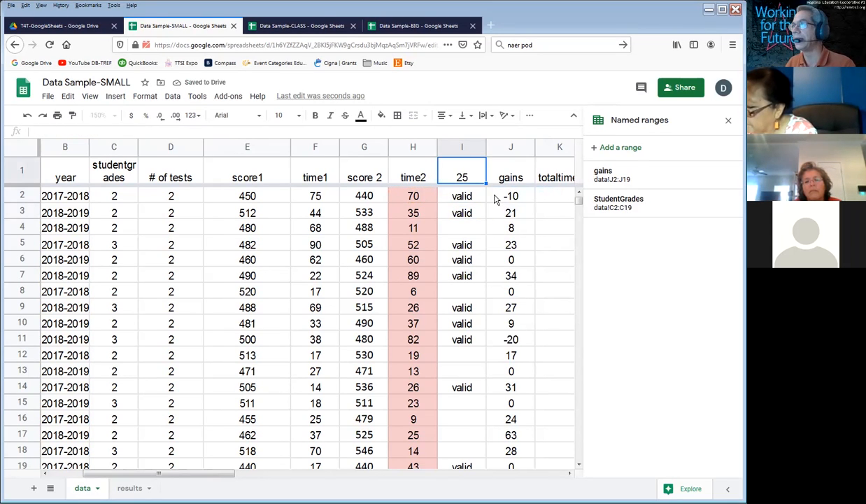
type("90")
key("Return")
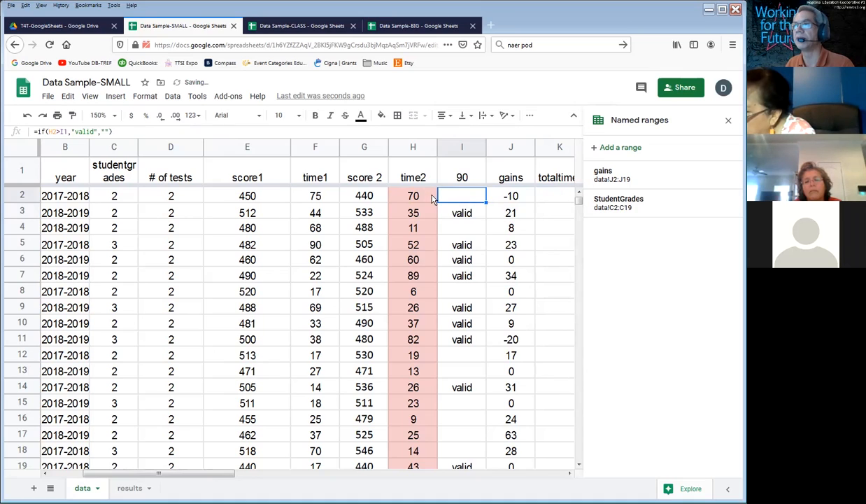
key("Left")
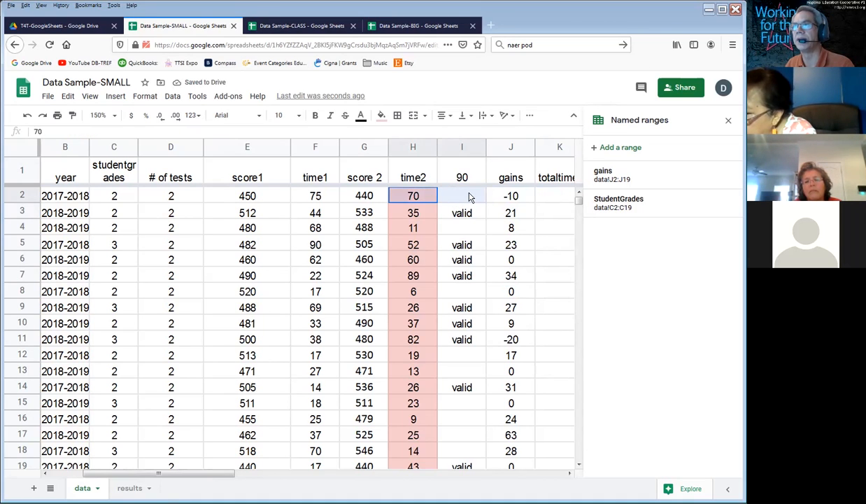
Step: Set the threshold in I1 to 30
left_click(482, 180)
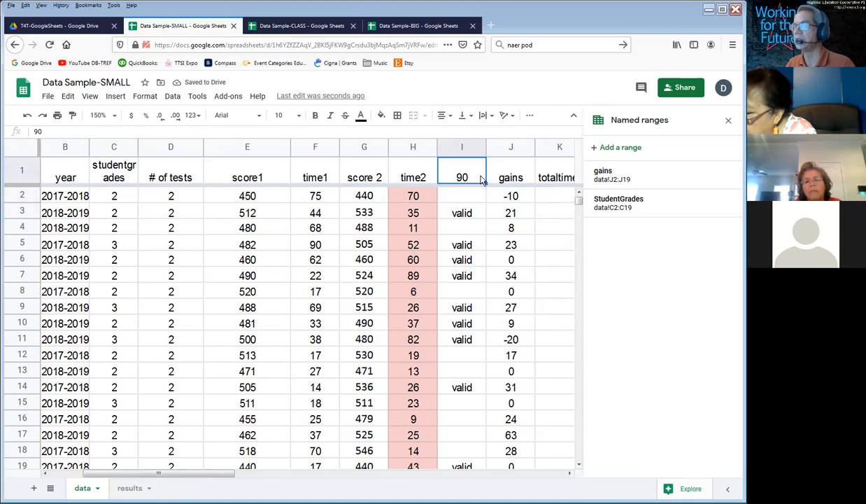
type("30")
key("Return")
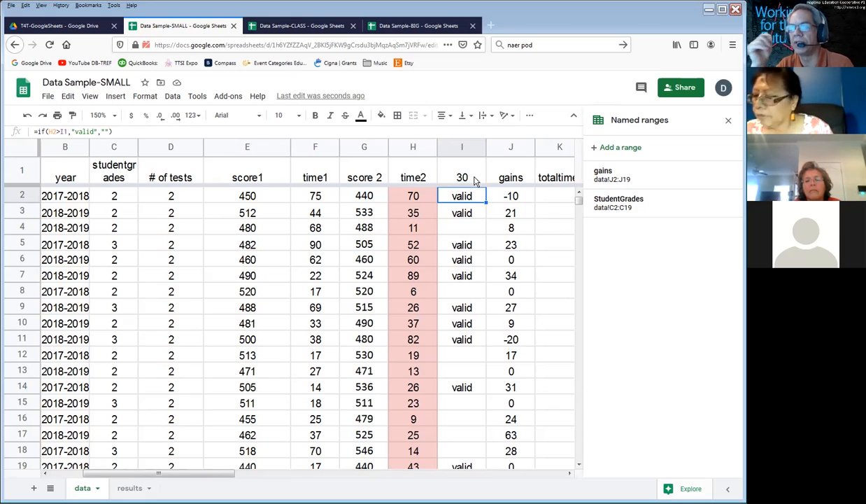
Step: Replace the threshold in I1 with the column heading valid
left_click(469, 177)
type("valid")
key("Return")
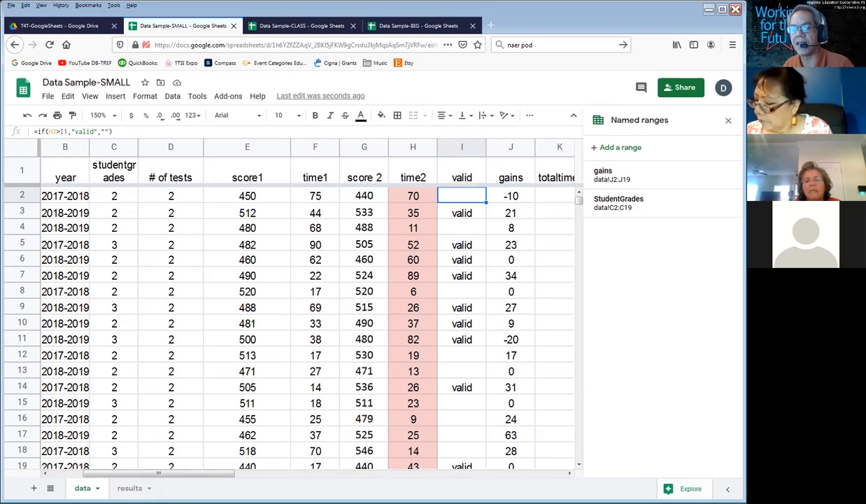
Step: On the results sheet, enter 25 as the mintime value in B1
left_click(127, 487)
left_click(62, 166)
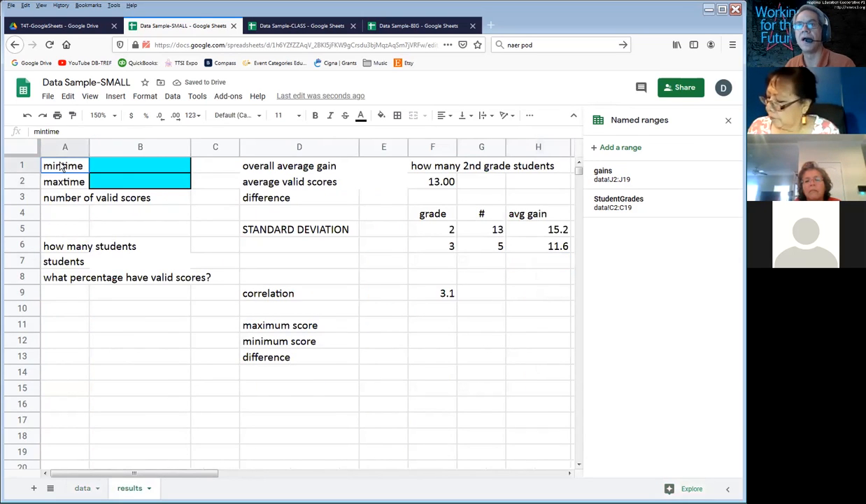
left_click(124, 166)
left_click(61, 165)
left_click(129, 168)
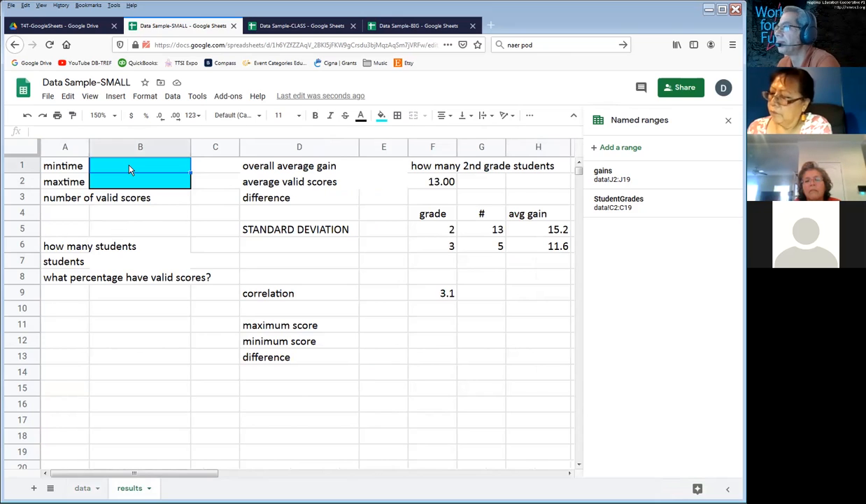
type("25")
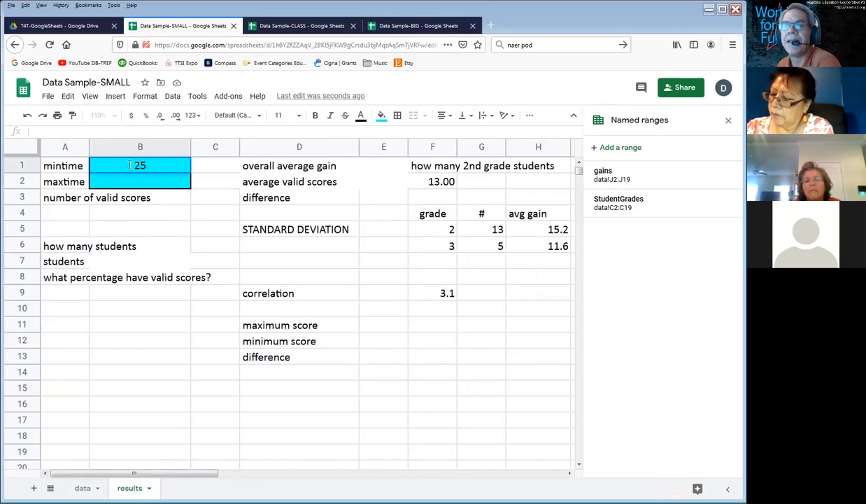
key("Return")
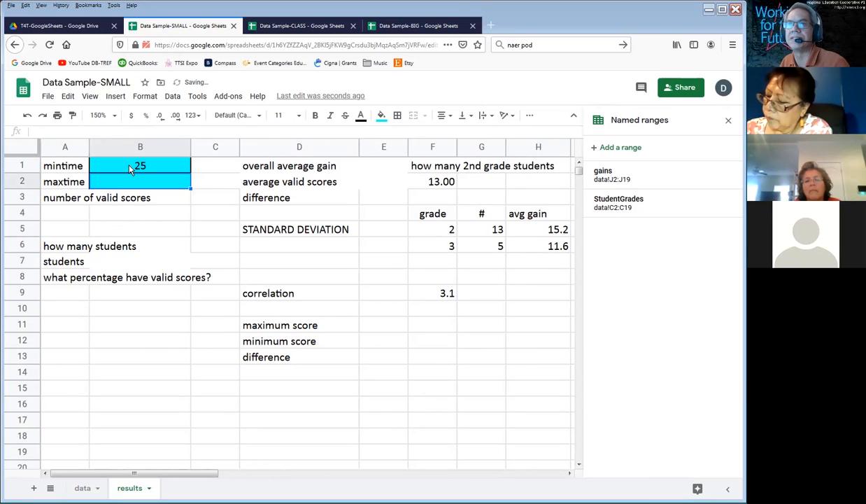
left_click(130, 169)
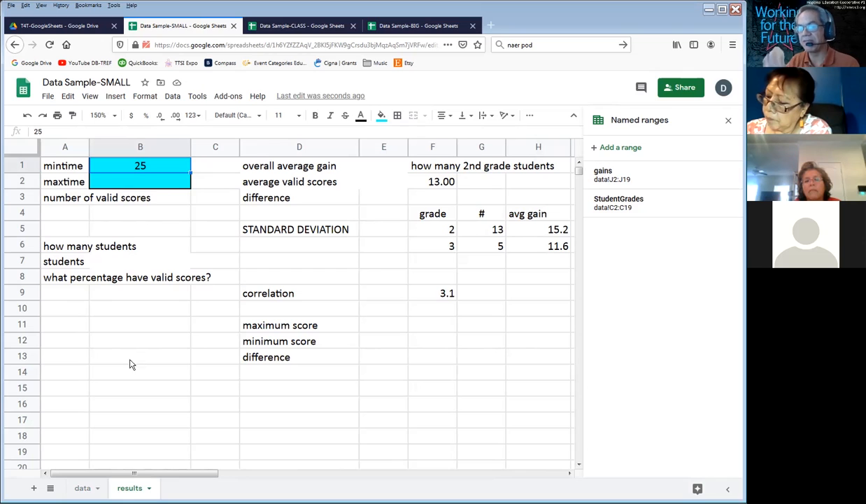
Step: Point the I2 formula on the data sheet at the mintime cell, giving =if(H2>results!B1,"valid","")
left_click(82, 488)
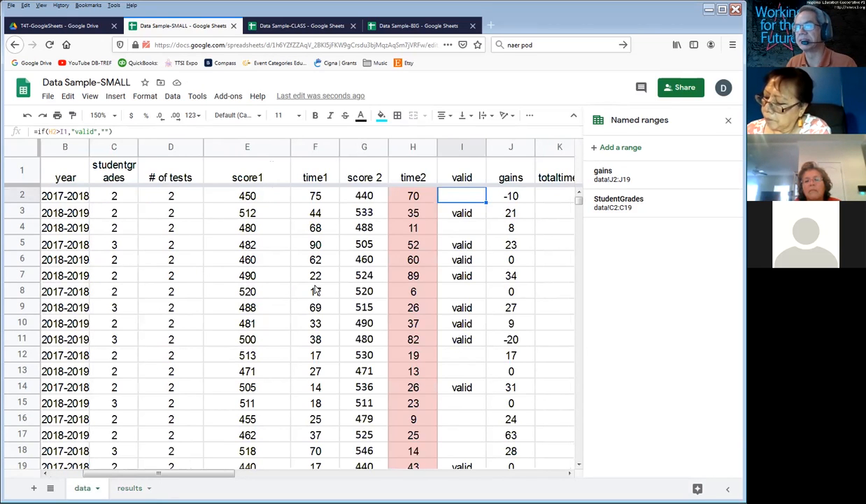
double_click(467, 196)
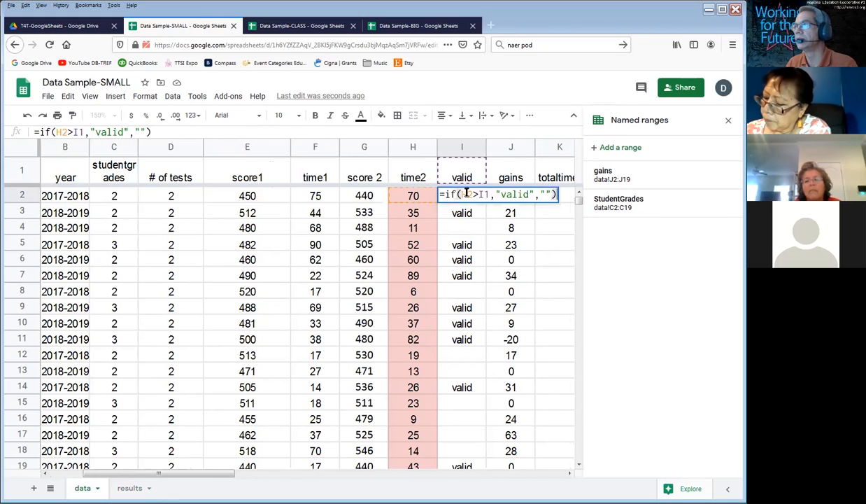
left_click(492, 196)
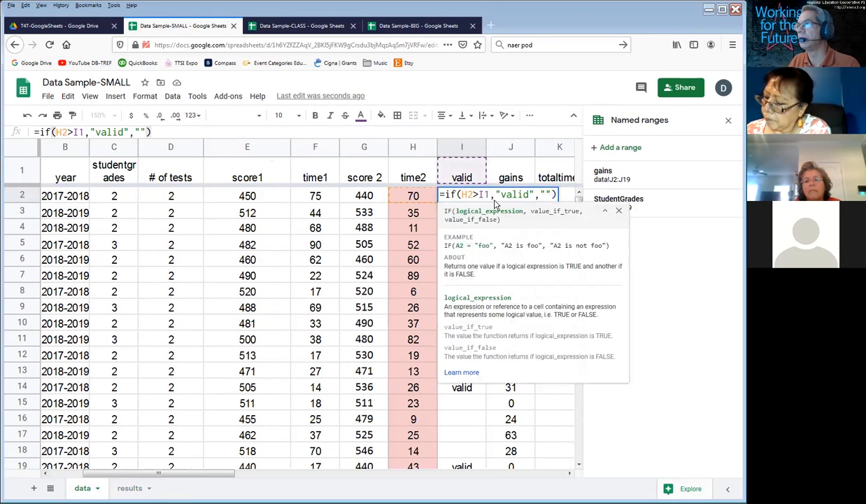
key("BackSpace")
key("BackSpace")
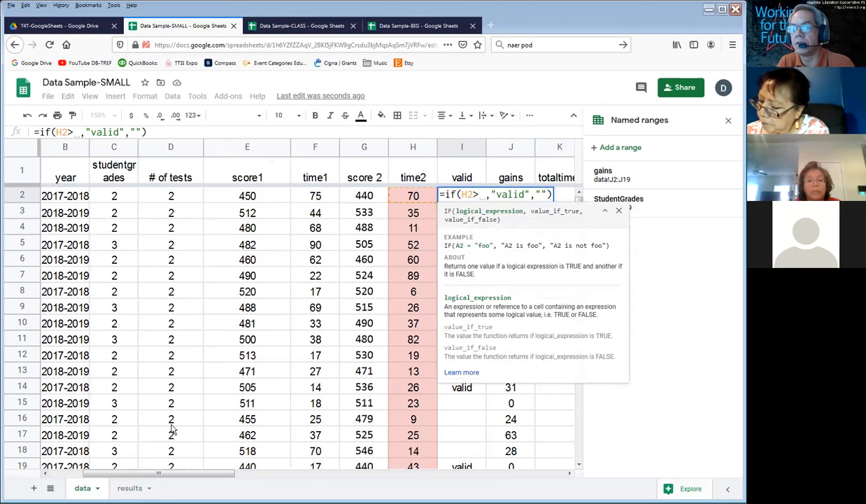
left_click(129, 489)
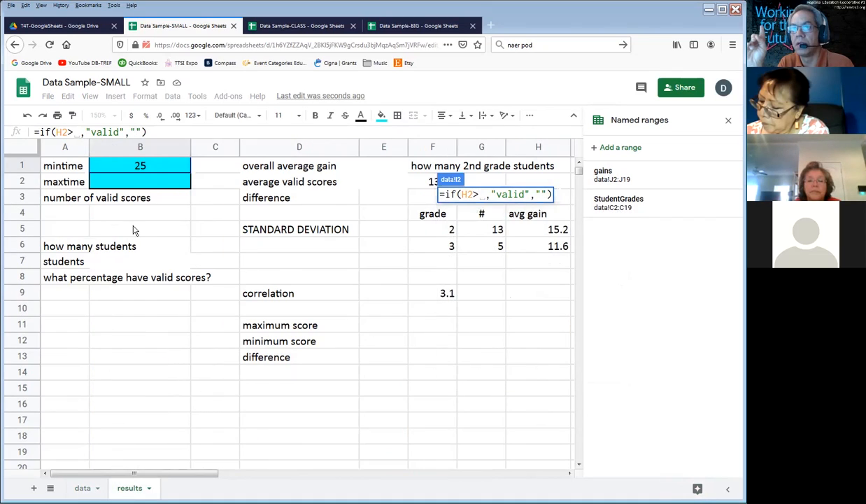
left_click(152, 166)
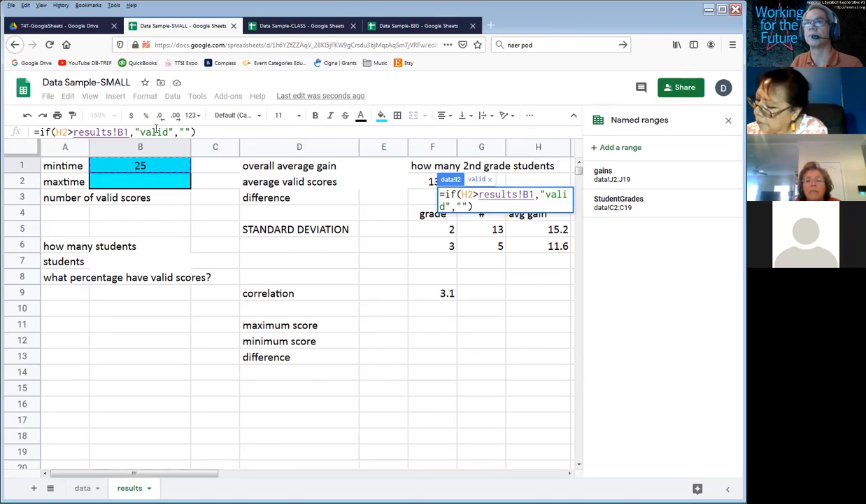
key("Return")
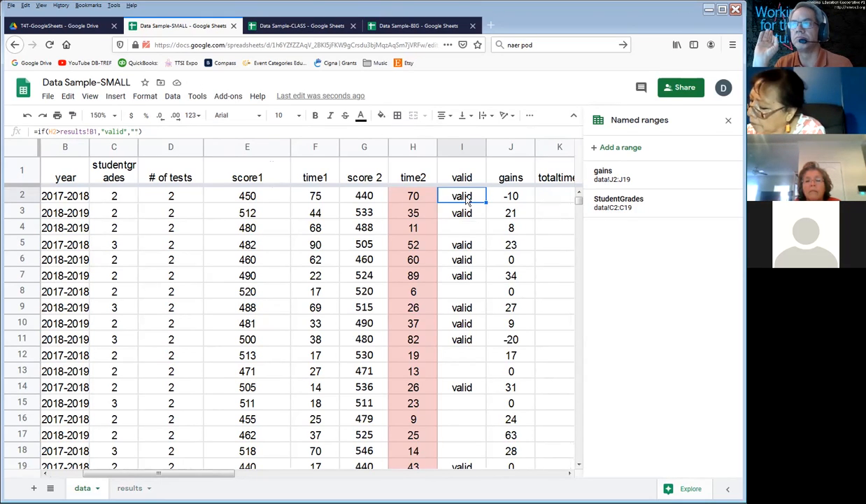
Step: Fill the I2 formula down the valid column through the last data row
left_click(419, 198)
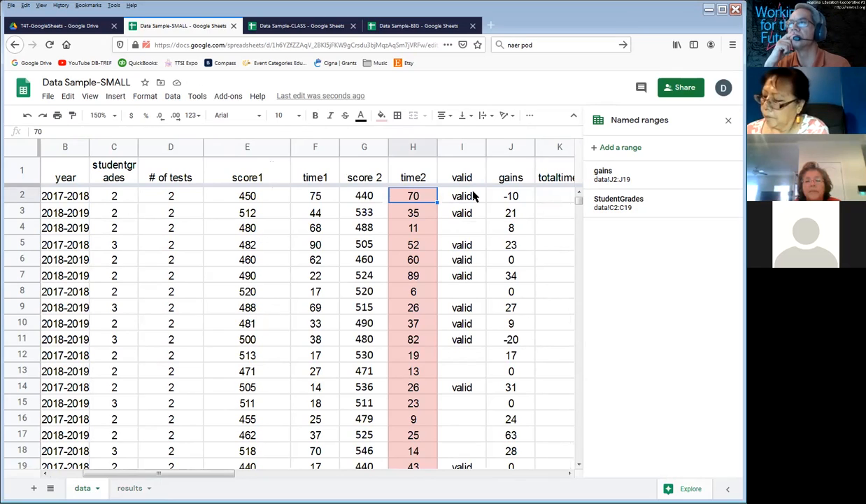
left_click(473, 197)
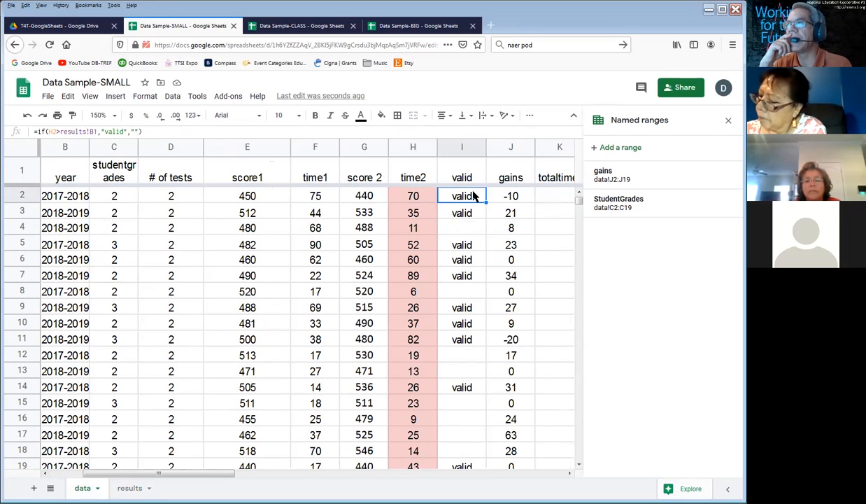
left_click_drag(473, 198, 450, 469)
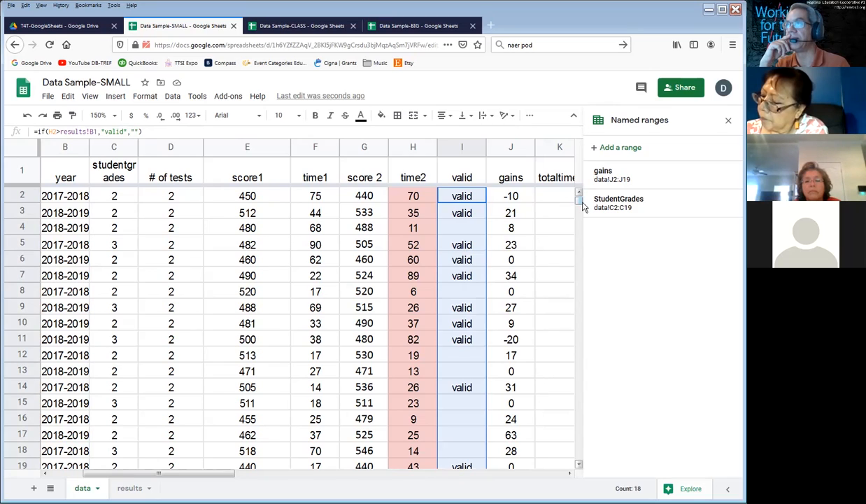
key("ctrl+d")
left_click(462, 202)
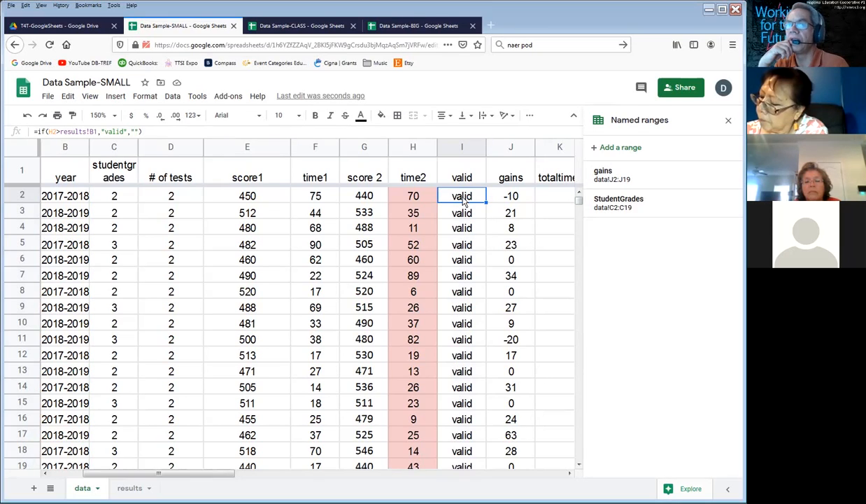
Step: Check the mintime on the results sheet against the low time2 values and valid entries in rows 8, 12 and 13
left_click(131, 488)
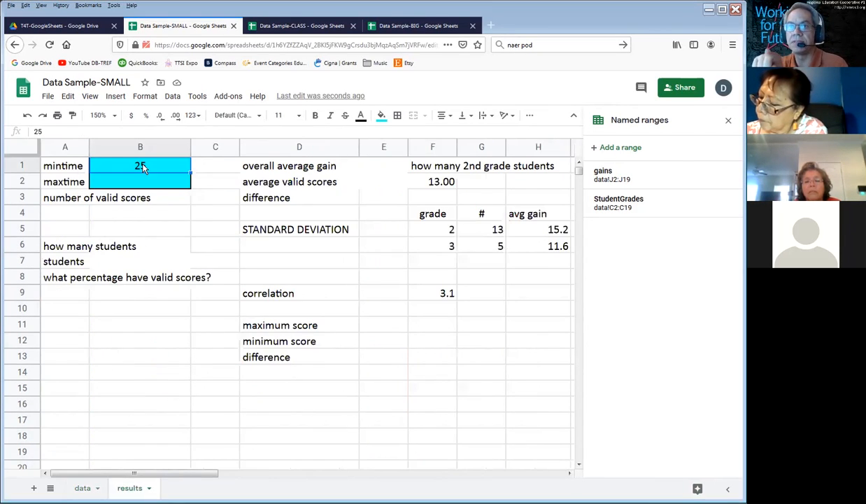
left_click(83, 488)
left_click(420, 291)
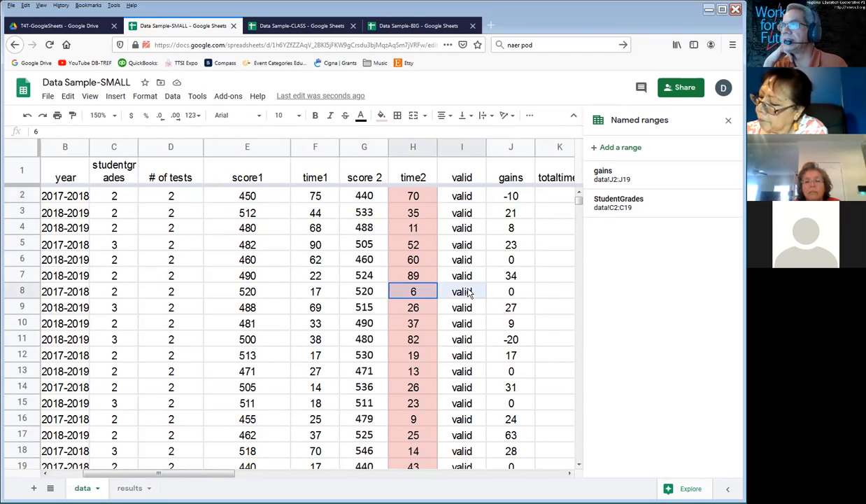
left_click_drag(412, 355, 464, 376)
left_click(464, 377)
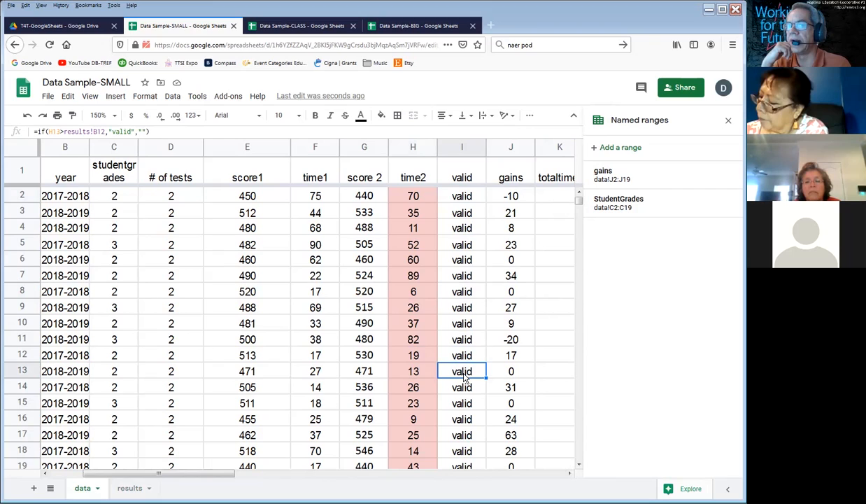
Step: Examine how the cell references shift down the gains formulas in J2, J3 and J4, and review the mintime cell on the results sheet
left_click(512, 202)
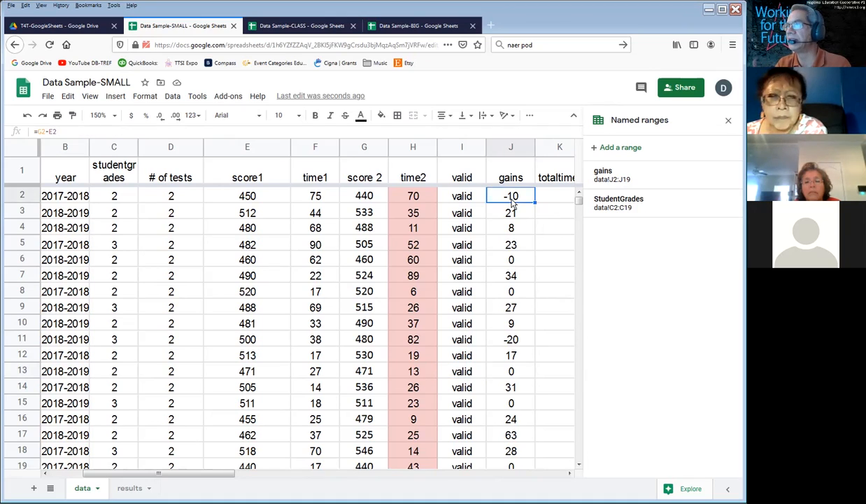
double_click(513, 201)
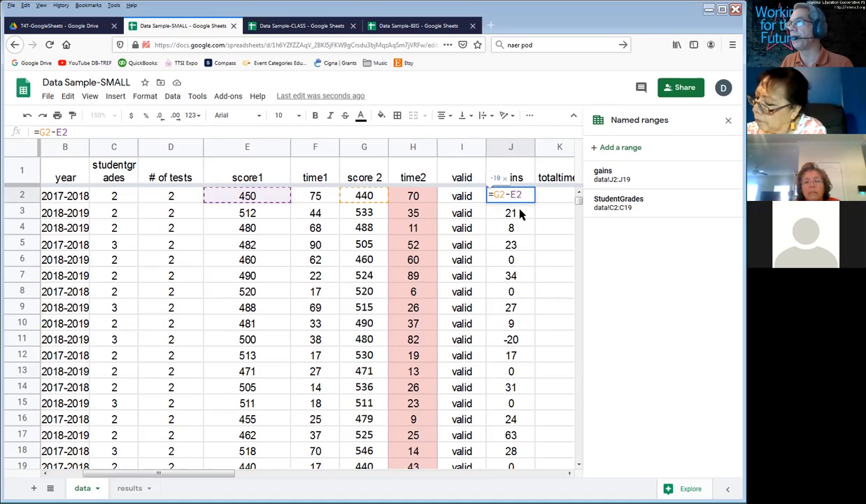
key("Return")
double_click(520, 211)
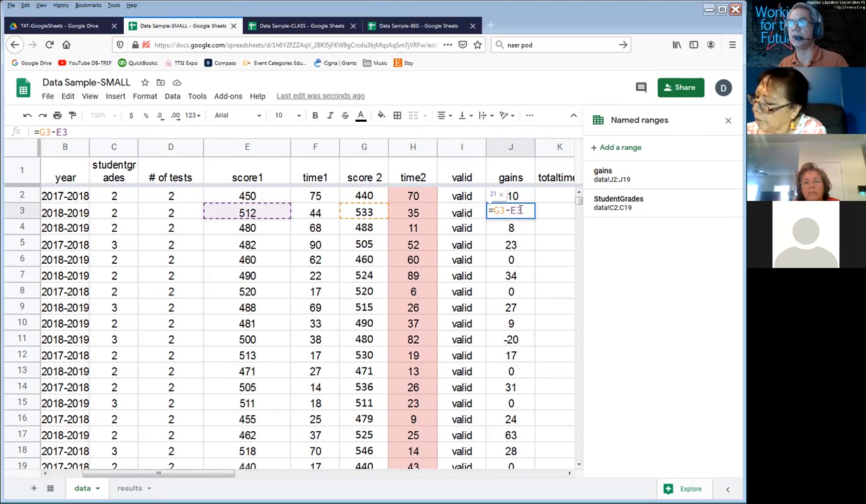
key("Return")
double_click(520, 230)
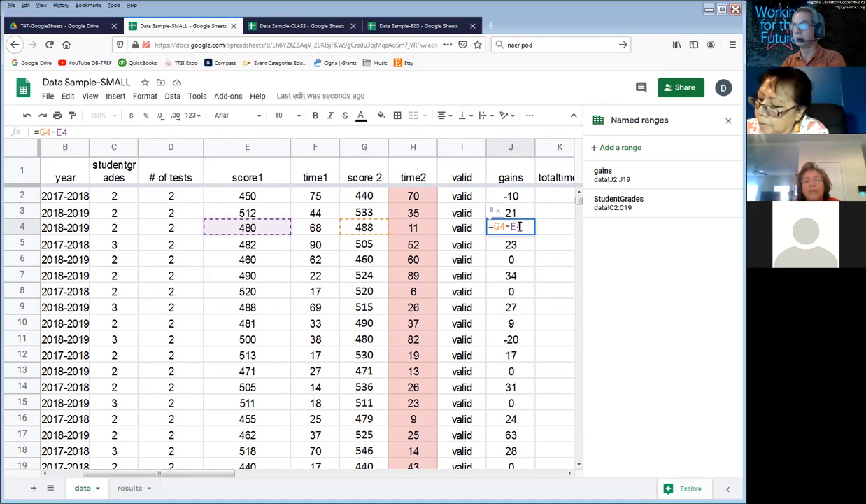
key("Return")
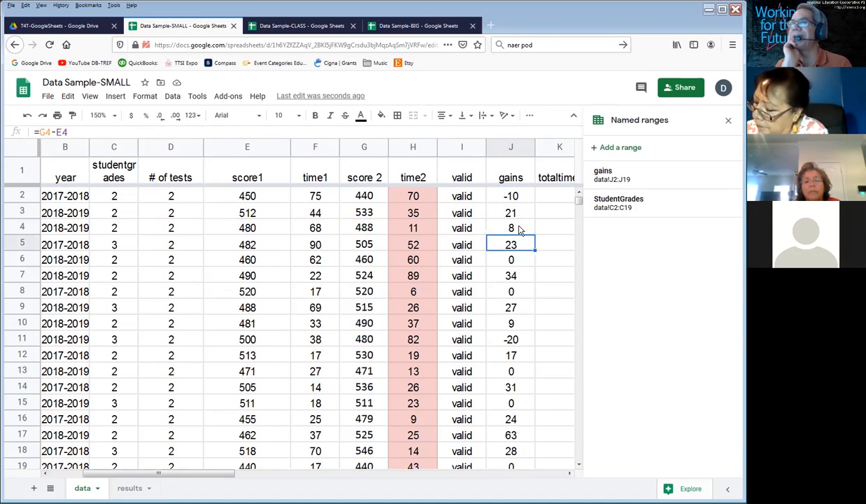
left_click(128, 488)
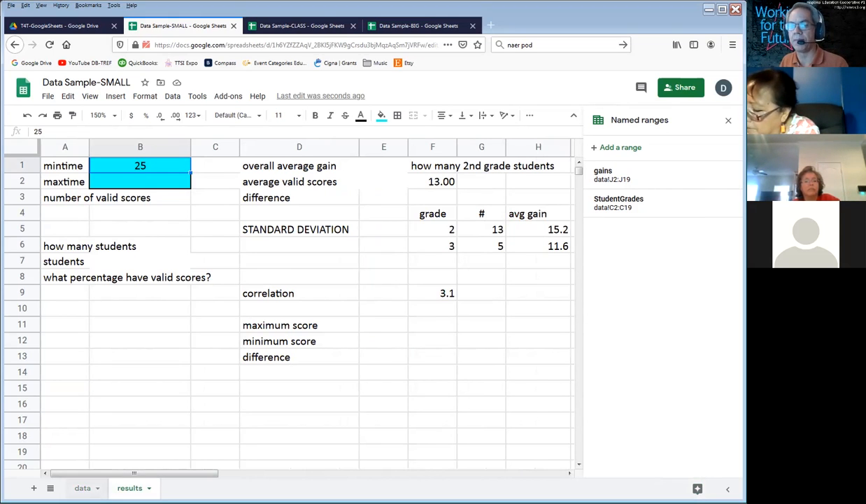
left_click(81, 487)
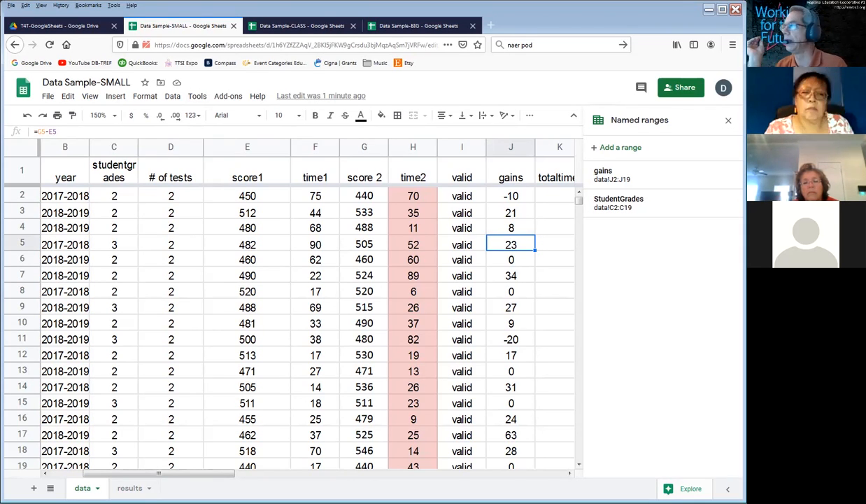
Step: Switch to the EXCEL-Whiteboard.psd drawing in Photoshop and brush column letters A to E above the grid and row numbers 1 to 4 beside it
key("alt+Tab")
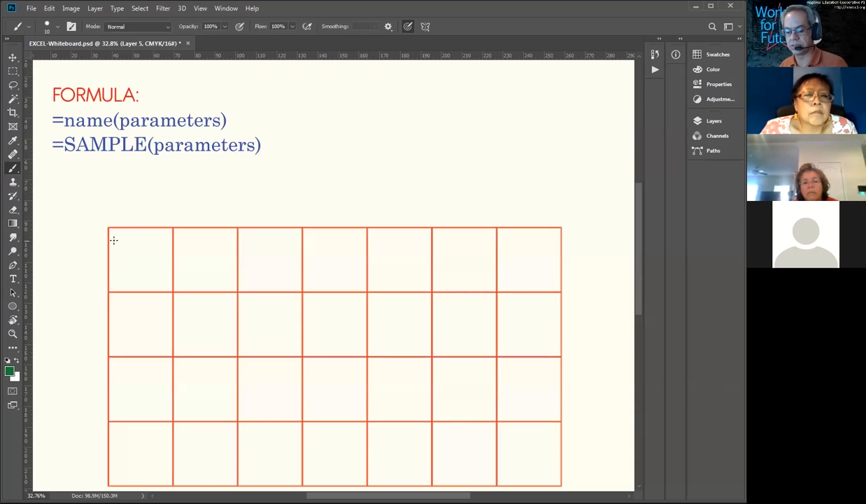
left_click_drag(131, 225, 158, 212)
mouse_move(188, 199)
left_mouse_down()
mouse_move(190, 229)
mouse_move(198, 228)
left_mouse_up()
left_click_drag(273, 208, 278, 225)
left_click_drag(346, 194, 341, 223)
left_click_drag(415, 202, 411, 223)
left_click_drag(95, 253, 94, 278)
left_click_drag(91, 318, 112, 346)
left_click_drag(78, 392, 95, 458)
left_click_drag(91, 442, 92, 474)
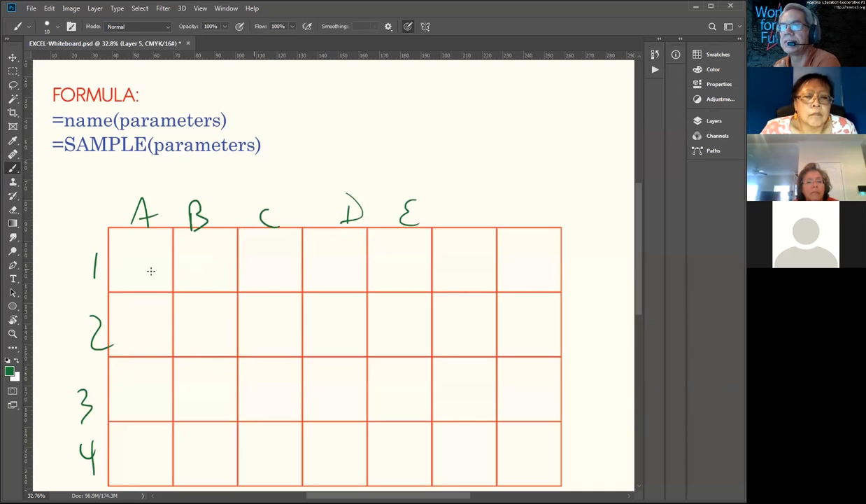
Step: Brush FR into cell A1, a column label F above the sixth column, and a # sign into cell F1
mouse_move(135, 256)
left_mouse_down()
mouse_move(138, 285)
mouse_move(155, 254)
mouse_move(158, 262)
left_mouse_up()
left_click_drag(457, 197, 458, 224)
mouse_move(456, 197)
left_mouse_down()
mouse_move(477, 194)
mouse_move(481, 208)
left_mouse_up()
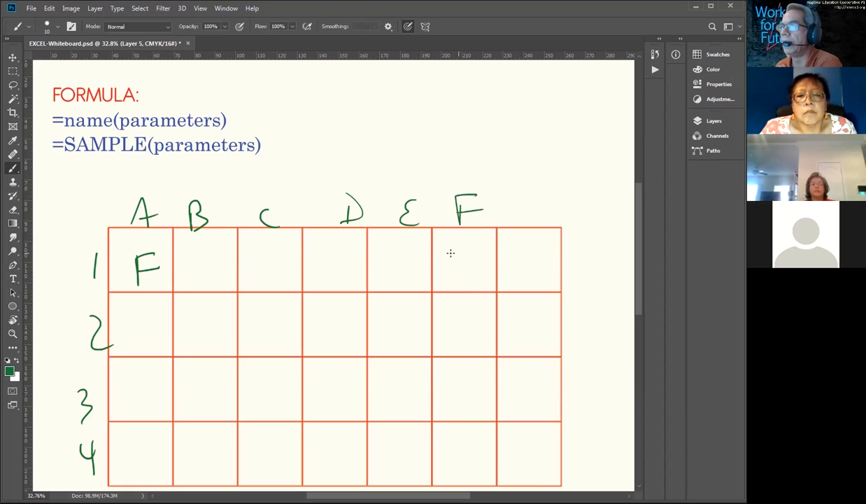
left_click_drag(458, 240, 455, 275)
mouse_move(469, 238)
left_mouse_down()
mouse_move(467, 269)
mouse_move(483, 247)
mouse_move(486, 258)
left_mouse_up()
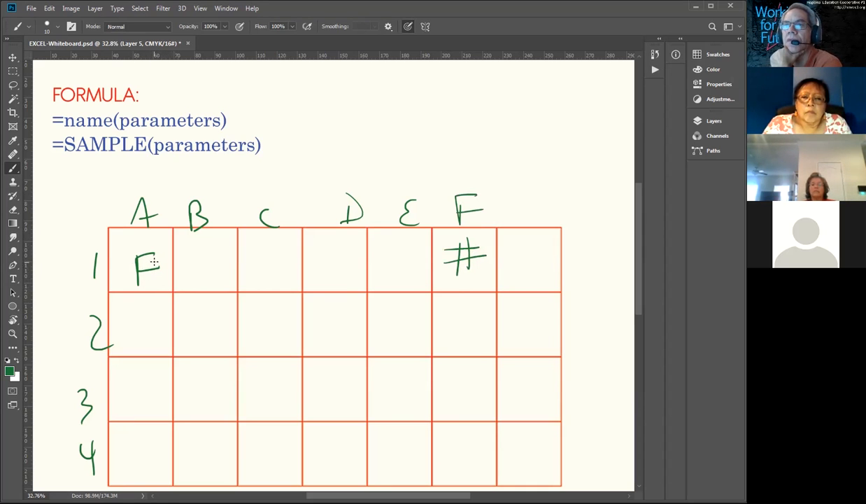
mouse_move(147, 275)
left_mouse_down()
mouse_move(146, 250)
mouse_move(165, 279)
left_mouse_up()
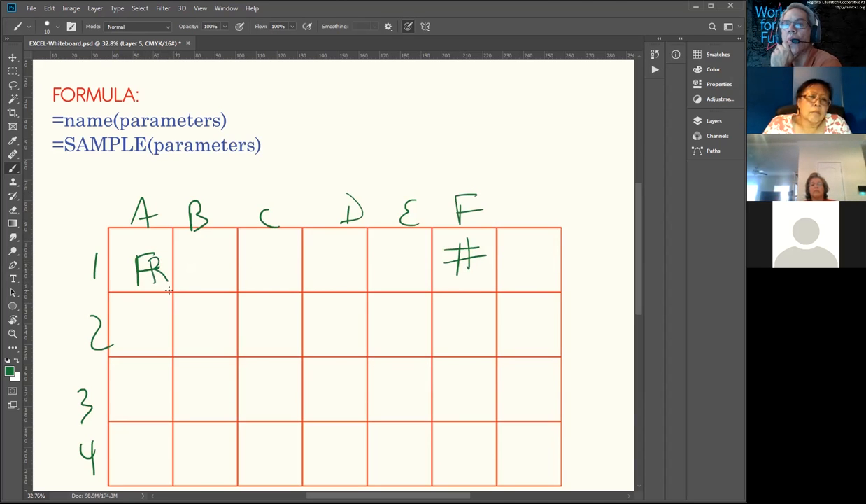
Step: Draw a hopping arrow from A1 across the columns to F1 and circle the # sign
mouse_move(165, 266)
left_mouse_down()
mouse_move(306, 251)
mouse_move(388, 259)
mouse_move(456, 282)
left_mouse_up()
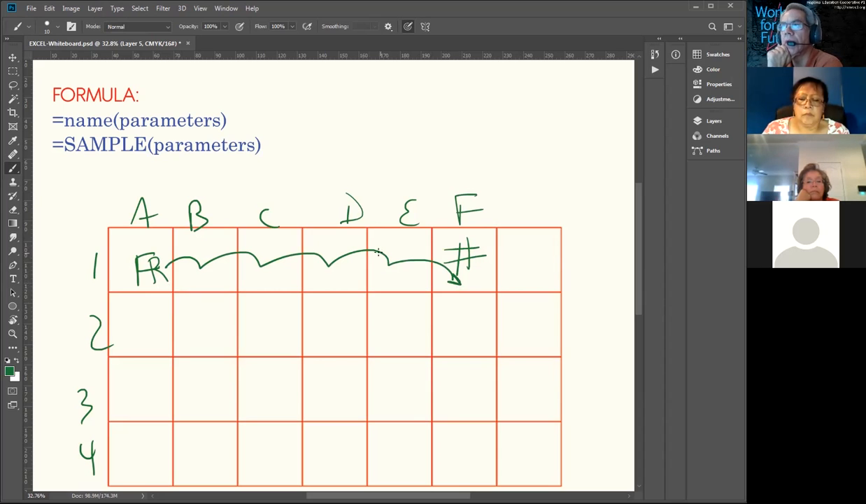
left_click_drag(474, 236, 491, 239)
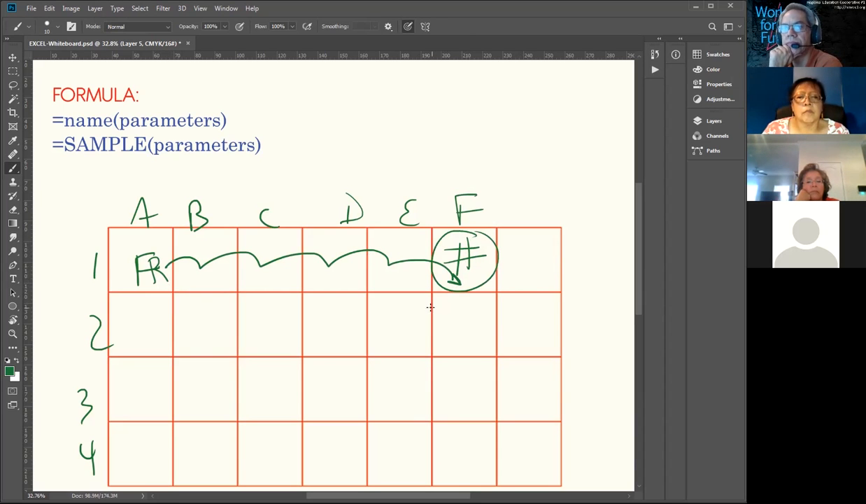
Step: Brush a red arrow from A1 down to A2, then in green write FR in A2 and draw a hopping line across to a circle in F2
left_click(695, 54)
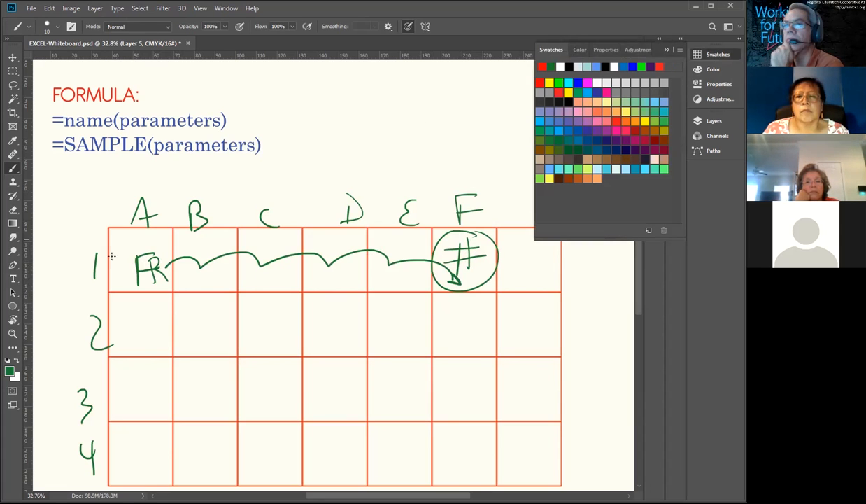
mouse_move(136, 303)
left_mouse_down()
mouse_move(137, 281)
mouse_move(145, 305)
left_mouse_up()
right_click(143, 278)
left_click_drag(132, 291, 152, 294)
right_click(145, 297)
left_click(131, 324)
left_click_drag(131, 324, 133, 349)
mouse_move(130, 326)
left_mouse_down()
mouse_move(146, 318)
mouse_move(148, 333)
mouse_move(168, 341)
mouse_move(308, 320)
mouse_move(468, 344)
left_mouse_up()
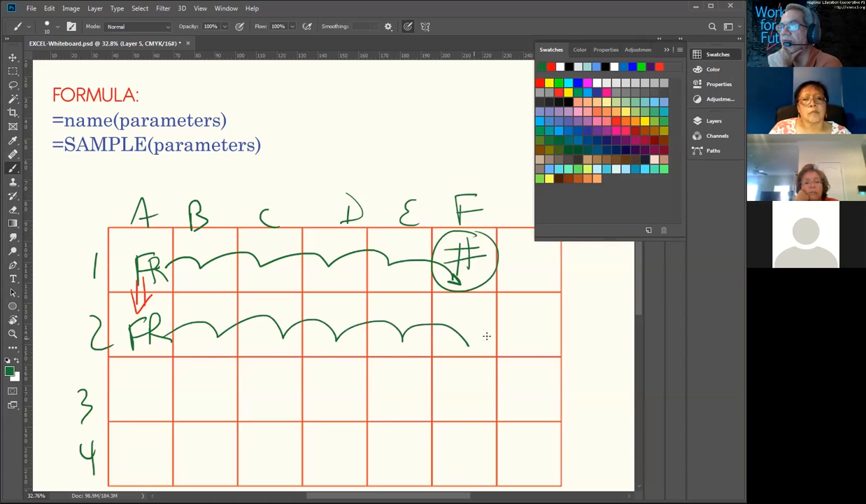
left_click_drag(477, 313, 462, 337)
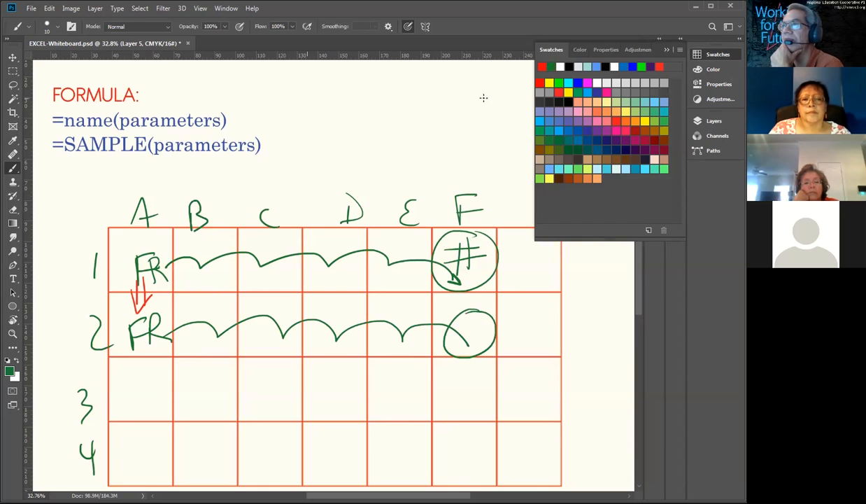
Step: Brush a red arrow from A2 down to a red FR in A3, and draw a green hopping line across to a circle in F3
mouse_move(140, 339)
left_mouse_down()
mouse_move(143, 366)
mouse_move(155, 352)
left_mouse_up()
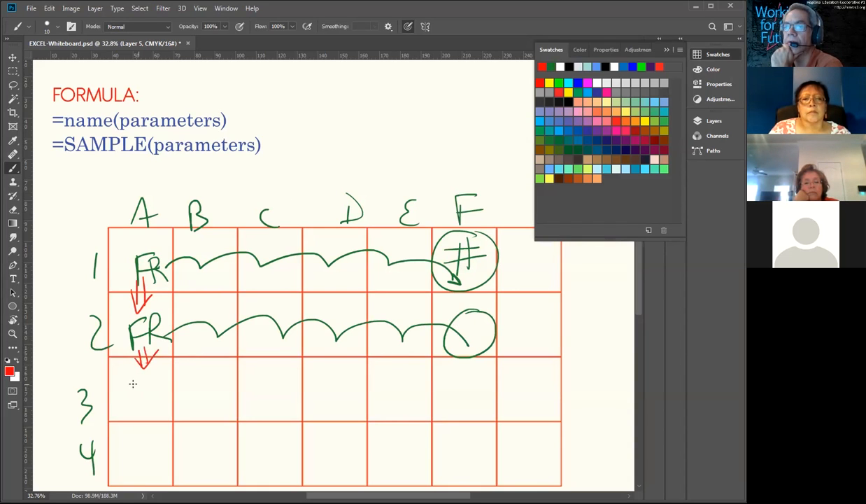
right_click(137, 370)
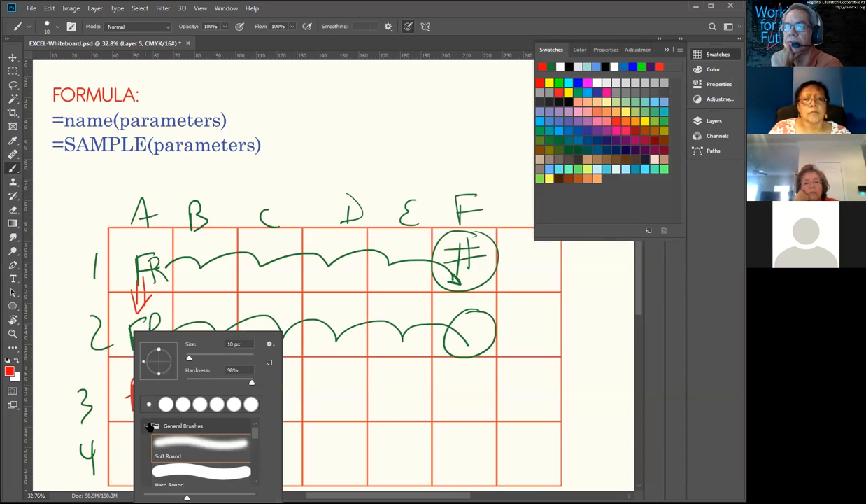
left_click(121, 403)
mouse_move(144, 381)
left_mouse_down()
mouse_move(153, 405)
mouse_move(169, 408)
left_mouse_up()
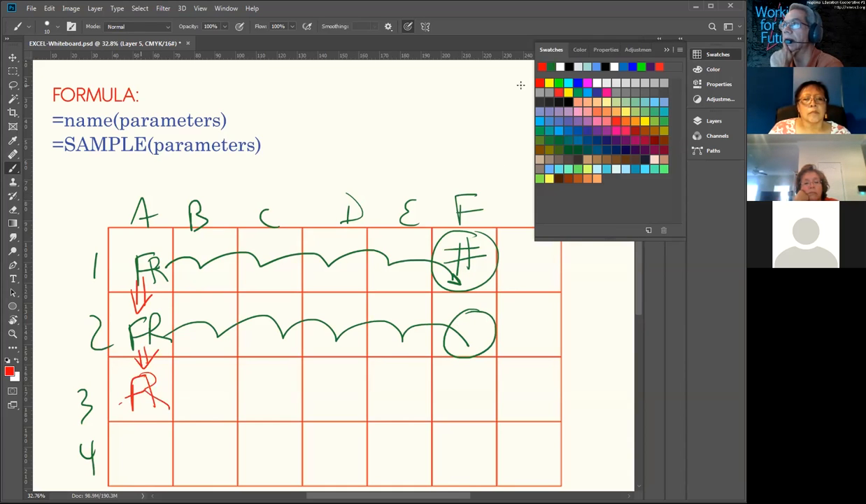
left_click(551, 67)
mouse_move(157, 383)
left_mouse_down()
mouse_move(383, 371)
mouse_move(489, 383)
mouse_move(468, 394)
left_mouse_up()
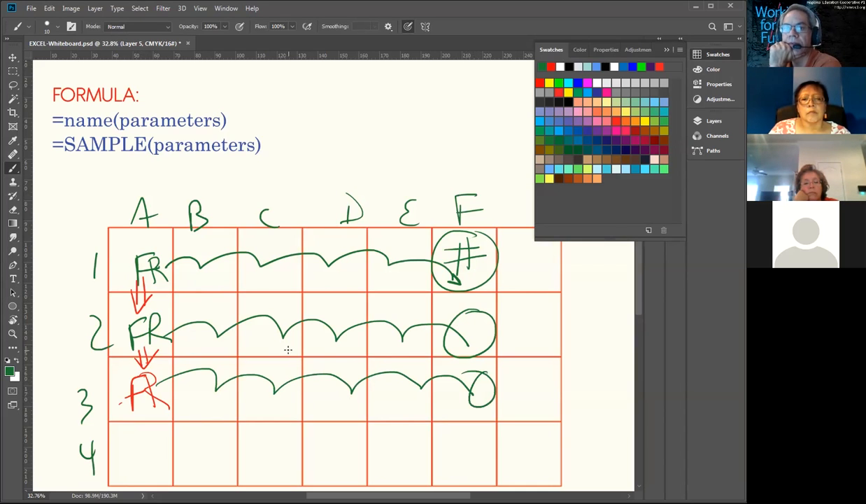
Step: Draw red arrows from the FR in A2 and A3 up to the # sign in F1, and circle that cell repeatedly in red
left_click(551, 66)
mouse_move(150, 339)
left_mouse_down()
mouse_move(194, 293)
mouse_move(410, 230)
left_mouse_up()
left_click_drag(449, 258, 431, 262)
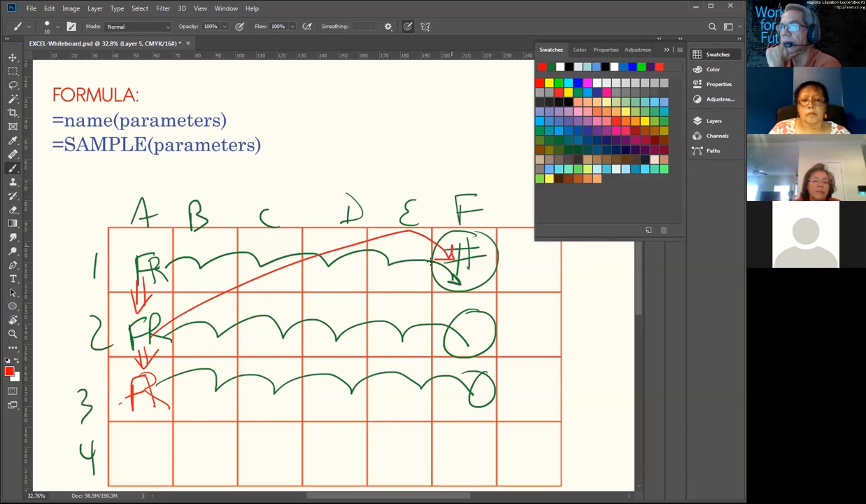
mouse_move(179, 393)
left_mouse_down()
mouse_move(351, 290)
mouse_move(440, 255)
mouse_move(430, 249)
mouse_move(462, 300)
mouse_move(472, 297)
mouse_move(496, 252)
mouse_move(447, 303)
mouse_move(419, 287)
left_mouse_up()
right_click(480, 250)
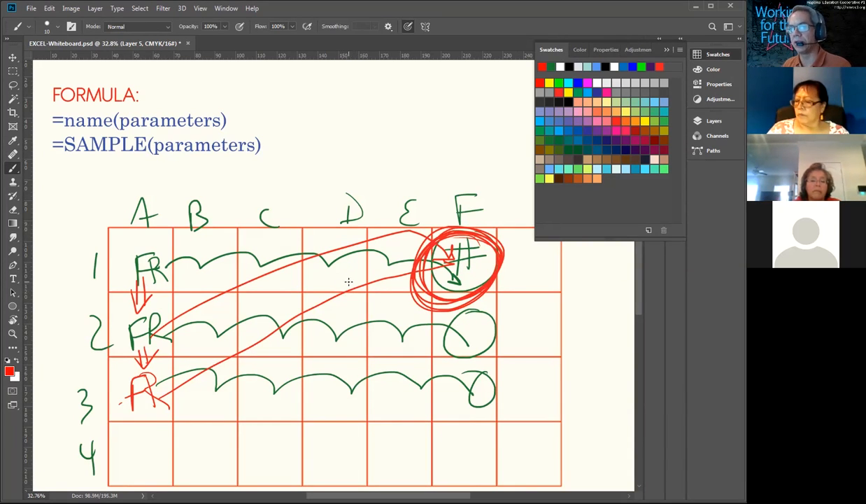
Step: Clear all brush strokes from the drawing layer and brush "R= relative pos." in red above the grid
key("ctrl+a")
key("Delete")
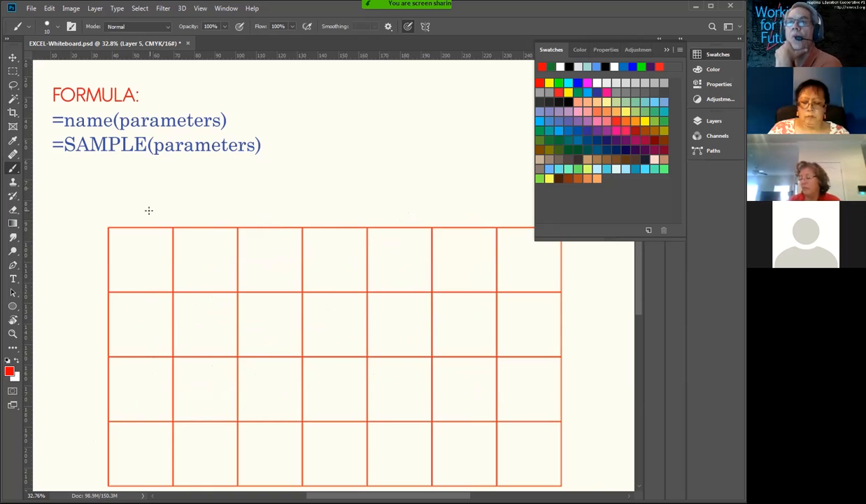
mouse_move(137, 166)
left_mouse_down()
mouse_move(142, 196)
mouse_move(162, 196)
mouse_move(177, 176)
left_mouse_up()
mouse_move(160, 189)
left_mouse_down()
mouse_move(210, 184)
mouse_move(232, 197)
mouse_move(243, 168)
mouse_move(283, 171)
mouse_move(296, 183)
mouse_move(361, 164)
mouse_move(387, 170)
left_mouse_up()
right_click(394, 176)
left_click(395, 176)
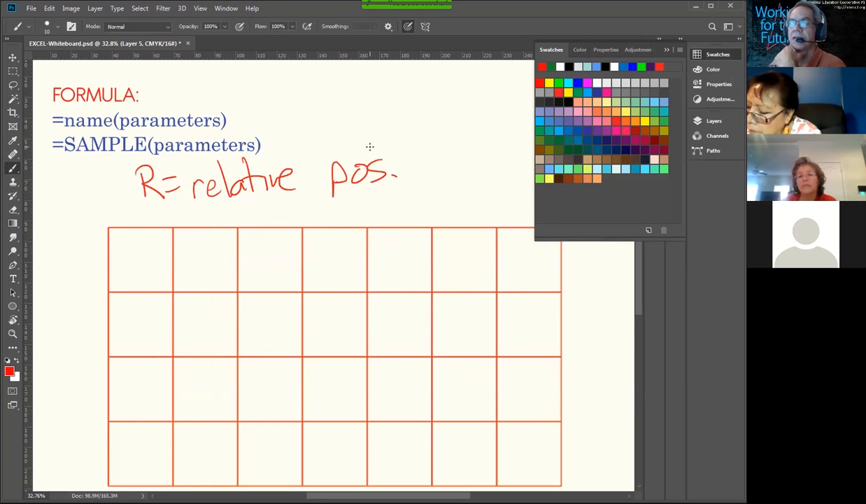
Step: Brush "A = absolute = always" in red beneath the relative note and underline "always" twice
mouse_move(146, 224)
left_mouse_down()
mouse_move(195, 214)
mouse_move(223, 230)
mouse_move(280, 206)
mouse_move(349, 203)
left_mouse_up()
mouse_move(337, 210)
left_mouse_down()
mouse_move(391, 195)
mouse_move(402, 213)
mouse_move(425, 198)
mouse_move(438, 213)
mouse_move(455, 209)
left_mouse_up()
mouse_move(386, 235)
left_mouse_down()
mouse_move(493, 208)
mouse_move(483, 216)
left_mouse_up()
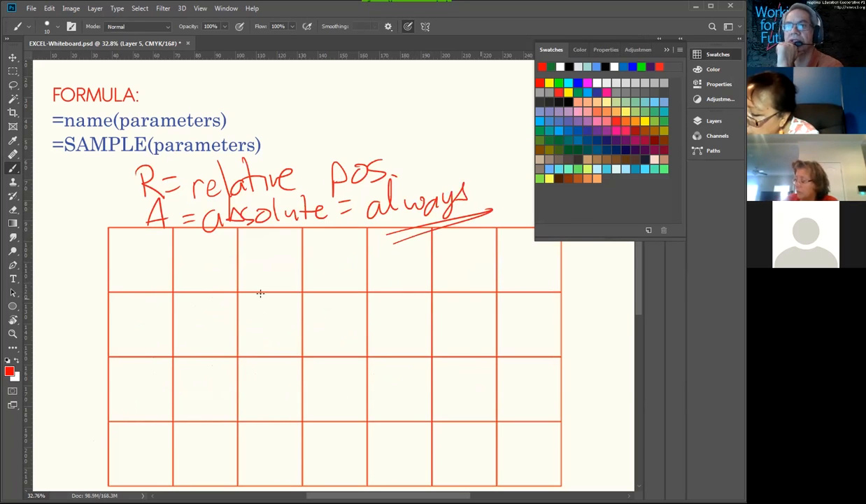
Step: Brush FA into the first grid cell, draw a line across to a # sign in the fifth cell of that row, and circle the # sign
left_click_drag(138, 254, 143, 286)
mouse_move(138, 258)
left_mouse_down()
mouse_move(152, 253)
mouse_move(166, 277)
mouse_move(207, 268)
mouse_move(388, 280)
mouse_move(379, 281)
left_mouse_up()
mouse_move(389, 249)
left_mouse_down()
mouse_move(386, 279)
mouse_move(389, 260)
left_mouse_up()
left_click_drag(356, 277, 379, 274)
left_click_drag(395, 241, 407, 283)
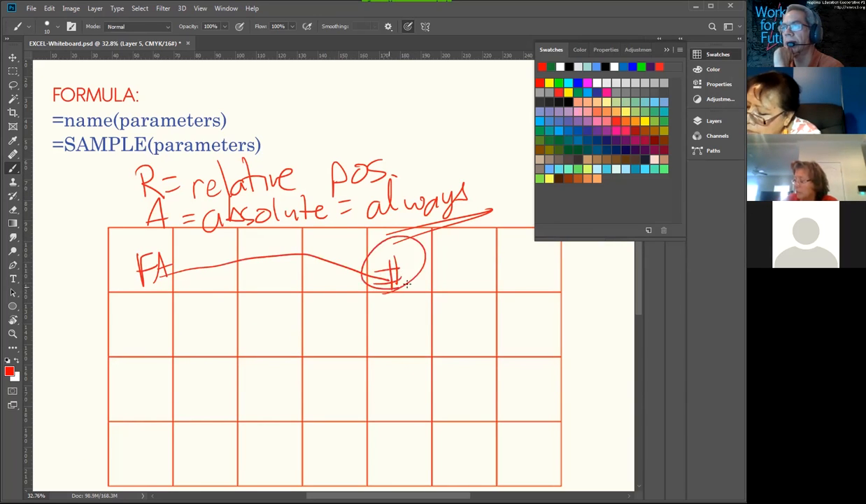
Step: Draw a green arrow from FA down to the third row's second cell, write a red FA there, and point a red arrow from it to the # sign
left_click(552, 66)
mouse_move(142, 281)
left_mouse_down()
mouse_move(188, 387)
mouse_move(199, 371)
mouse_move(201, 409)
mouse_move(210, 375)
mouse_move(212, 392)
left_mouse_up()
left_click(551, 66)
left_click_drag(222, 372, 214, 406)
left_click_drag(221, 372, 230, 398)
mouse_move(215, 391)
left_mouse_down()
mouse_move(338, 332)
mouse_move(381, 280)
left_mouse_up()
left_click_drag(359, 308, 385, 288)
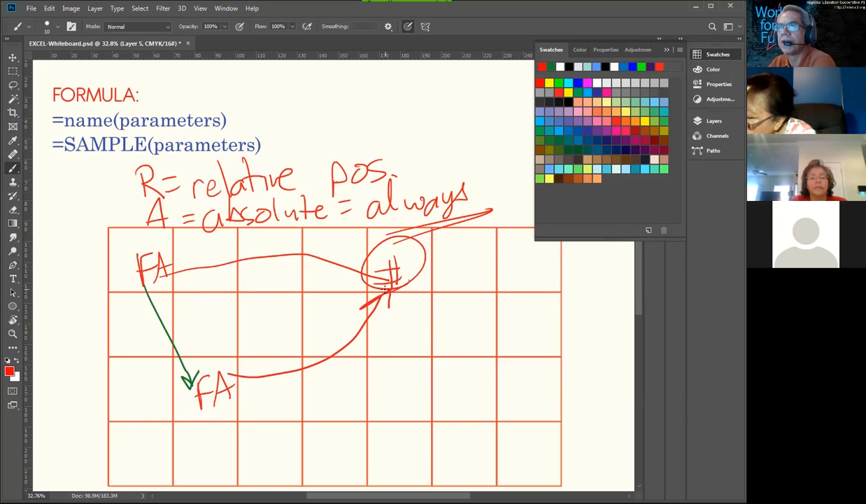
Step: Brush B1 in blue beside the formula text, write $B$1 beneath it, and draw a box around $B$1
left_click(623, 66)
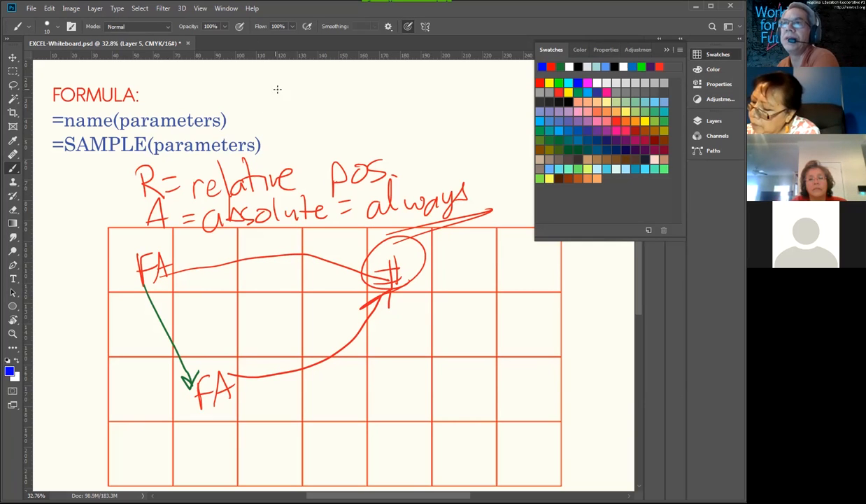
mouse_move(279, 84)
left_mouse_down()
mouse_move(280, 114)
mouse_move(288, 113)
mouse_move(279, 114)
left_mouse_up()
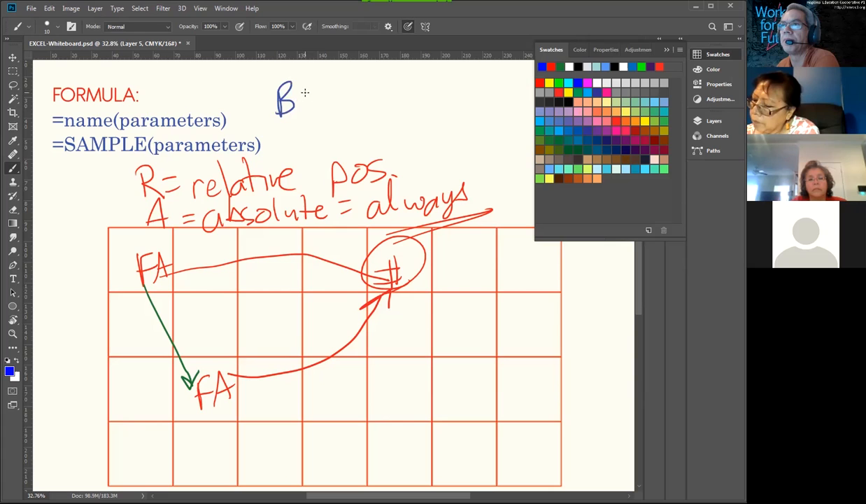
left_click_drag(310, 77, 310, 112)
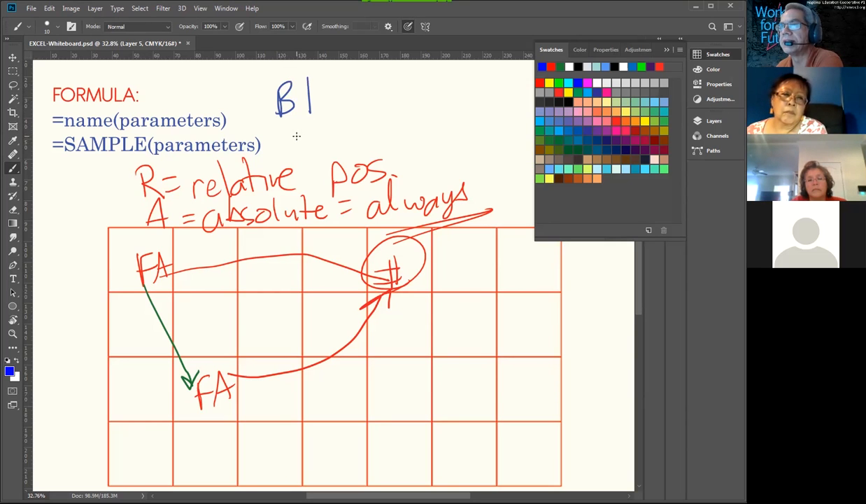
left_click_drag(301, 131, 279, 146)
mouse_move(287, 114)
left_mouse_down()
mouse_move(287, 149)
mouse_move(304, 148)
mouse_move(306, 135)
mouse_move(308, 148)
left_mouse_up()
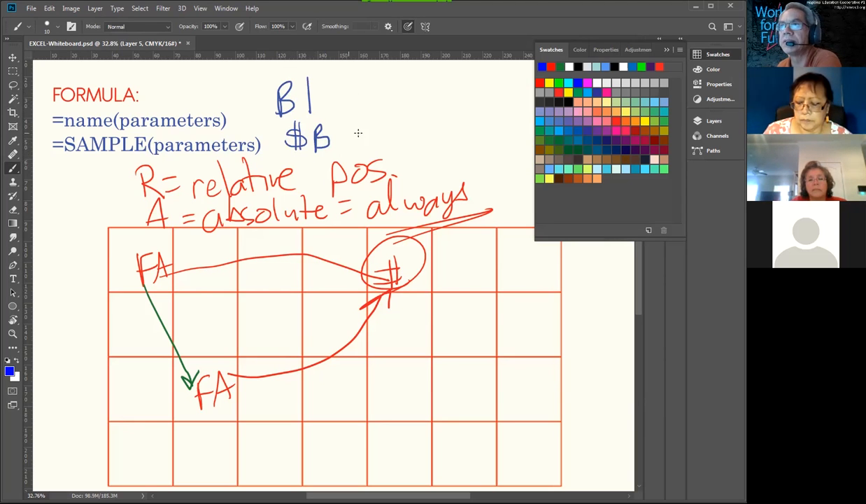
mouse_move(356, 126)
left_mouse_down()
mouse_move(337, 147)
mouse_move(367, 146)
left_mouse_up()
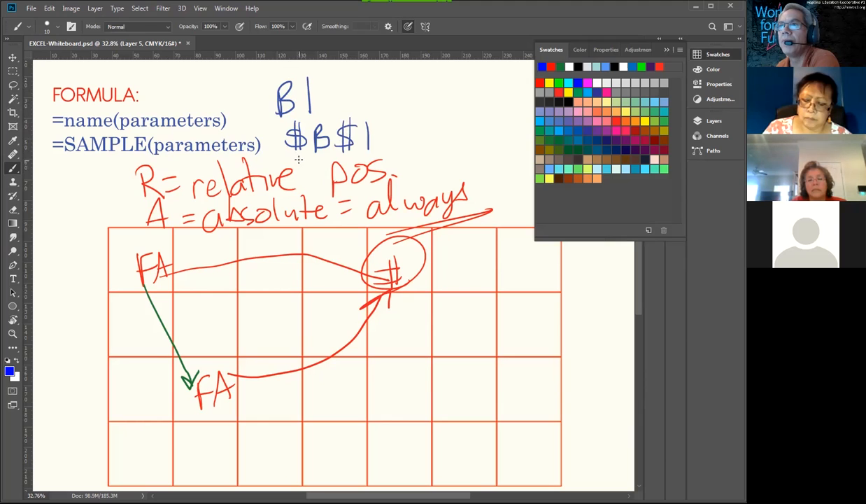
mouse_move(289, 157)
left_mouse_down()
mouse_move(392, 157)
mouse_move(329, 104)
mouse_move(252, 116)
mouse_move(279, 159)
left_mouse_up()
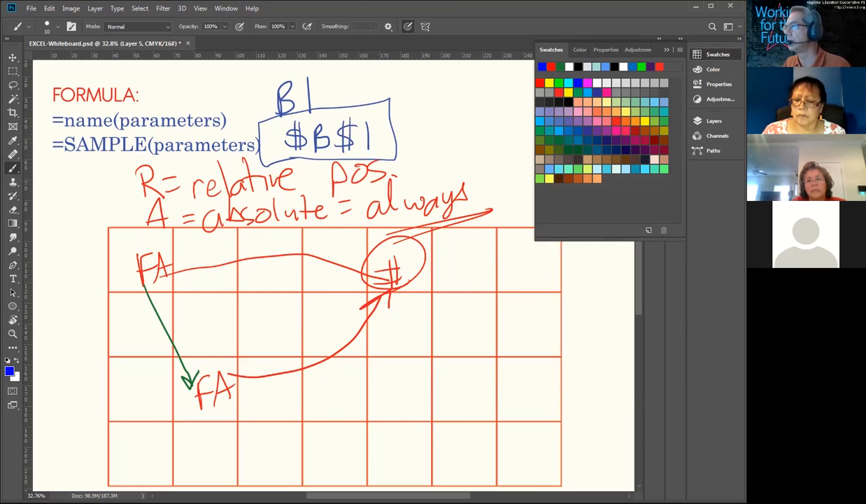
Step: Switch to the Data Sample-SMALL spreadsheet in Google Sheets and examine the cell references in the gains formula in J3
key("alt+Tab")
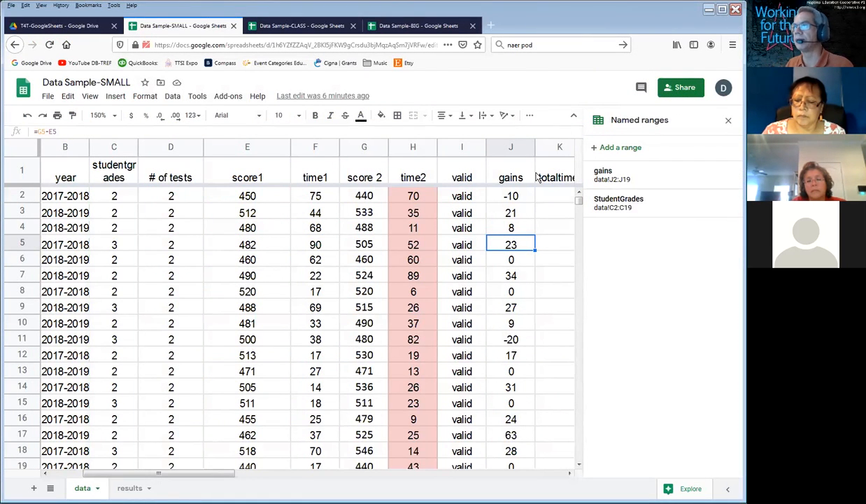
double_click(525, 211)
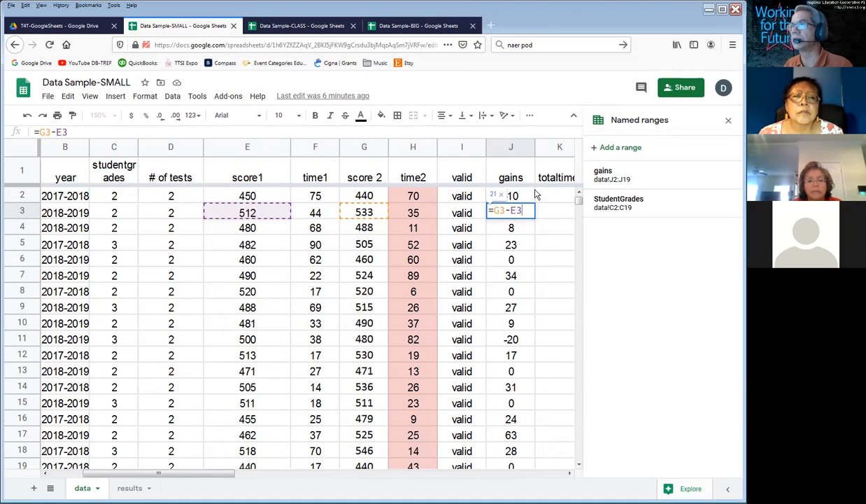
key("Return")
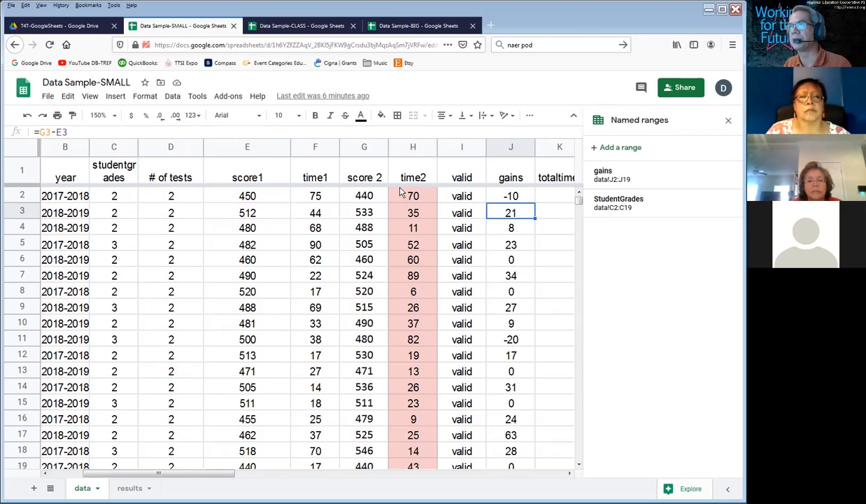
Step: Change the results!B1 reference in the I2 valid formula to the absolute reference results!$B$1
left_click(408, 194)
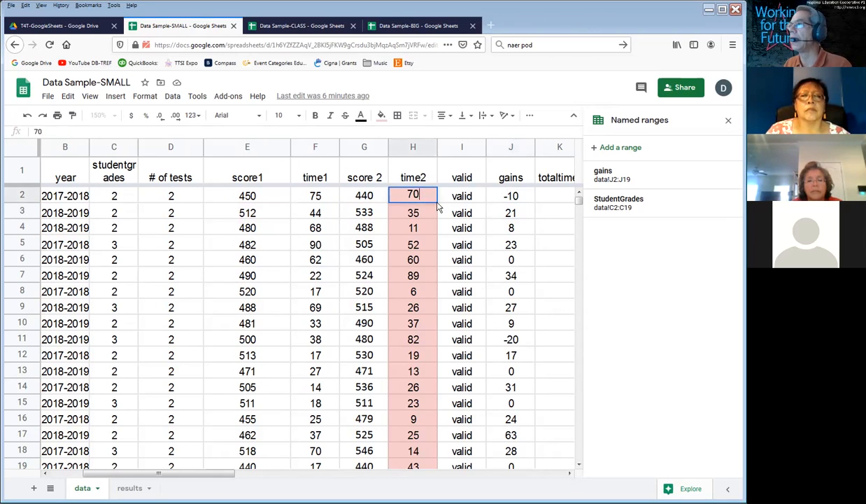
double_click(460, 195)
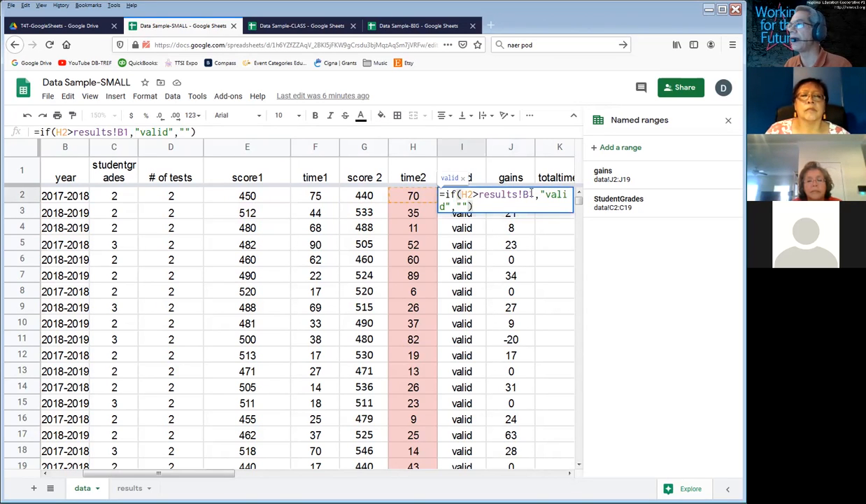
double_click(528, 194)
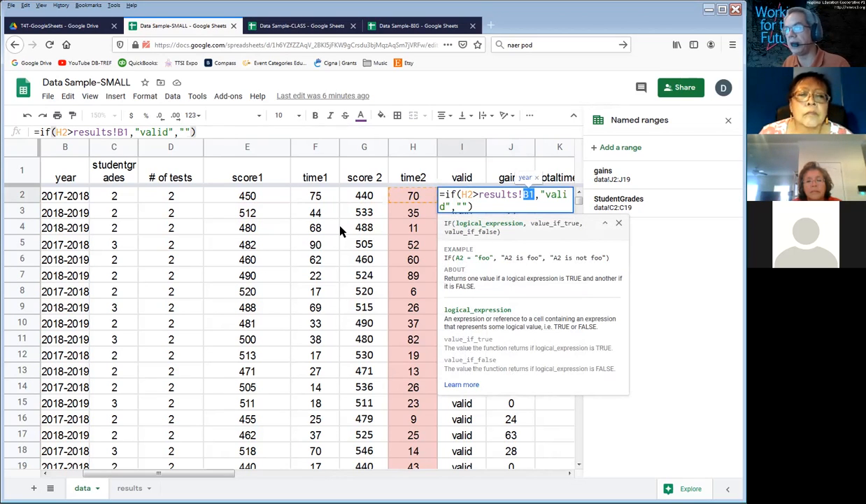
left_click(535, 195)
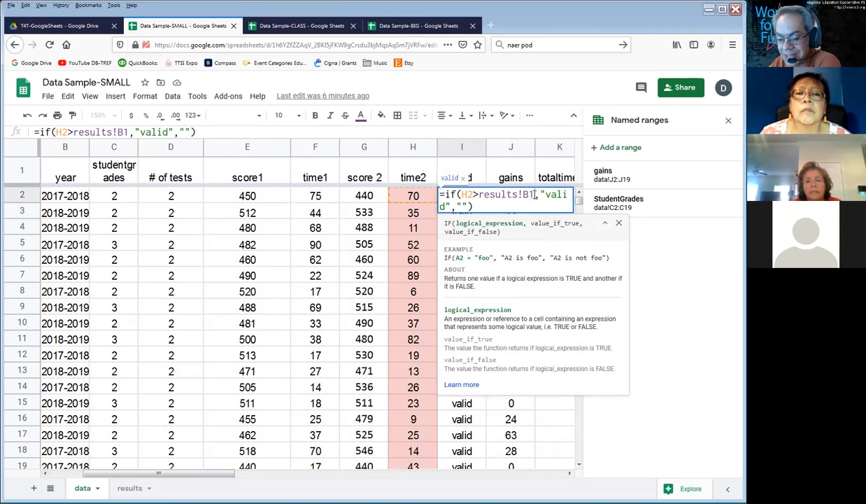
key("F4")
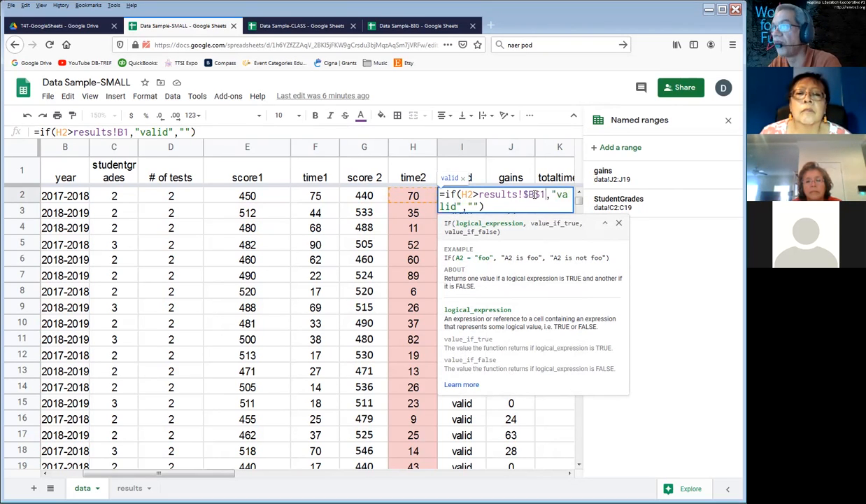
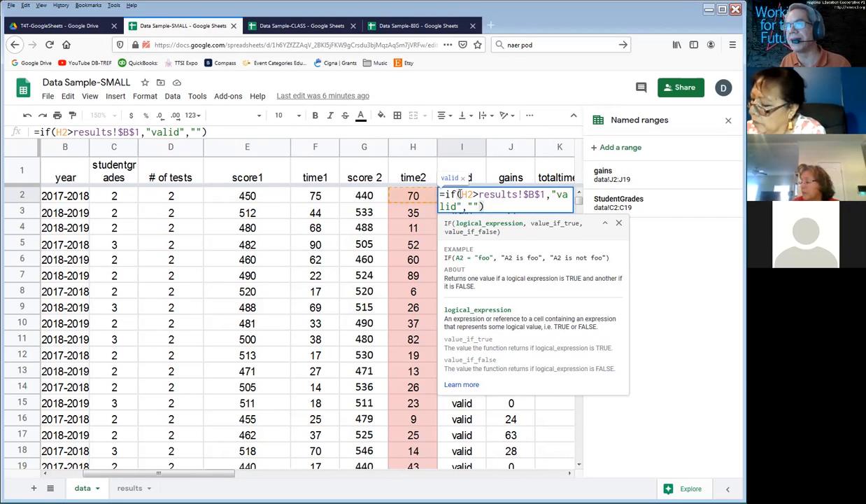
Step: Commit the I2 valid formula and examine the relative cell references in the I3 and I4 valid formulas
key("Return")
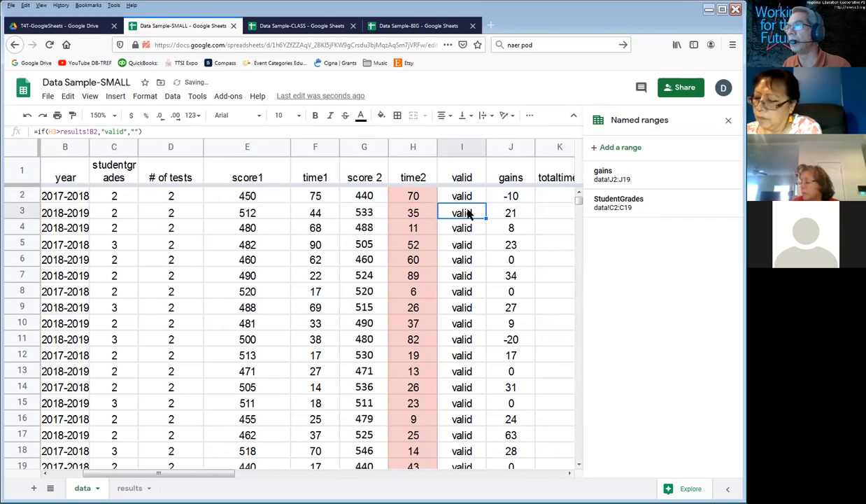
double_click(473, 211)
double_click(465, 210)
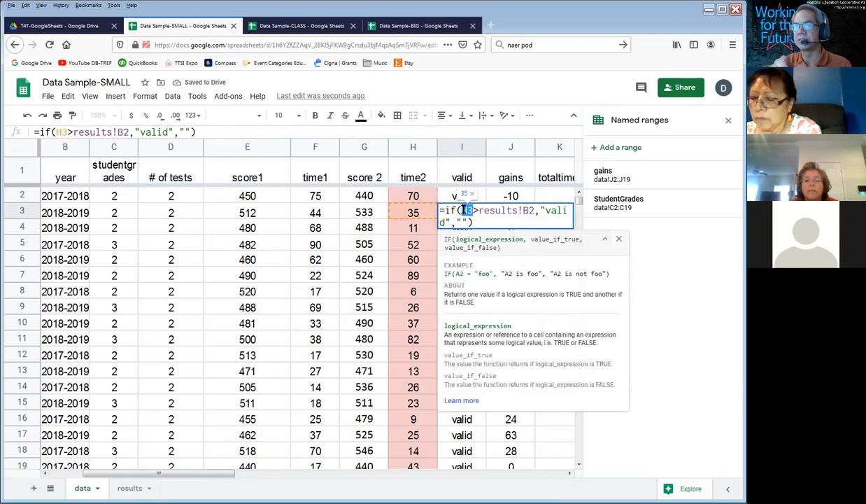
key("Return")
double_click(464, 228)
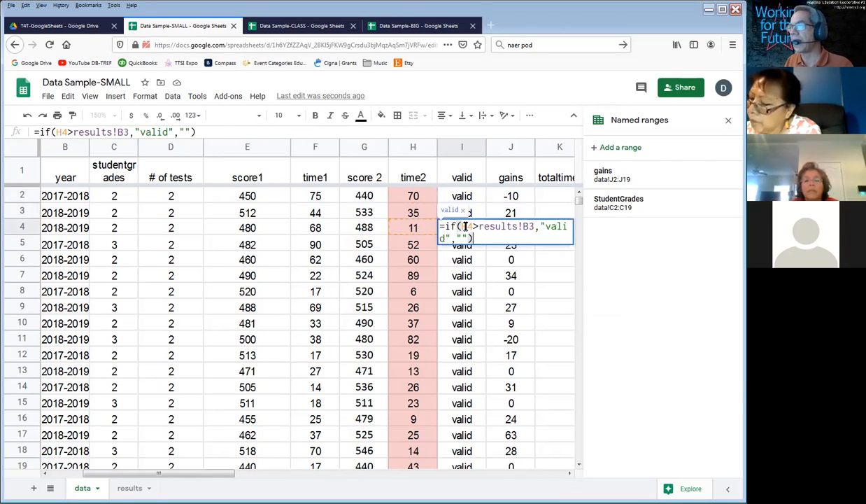
double_click(472, 226)
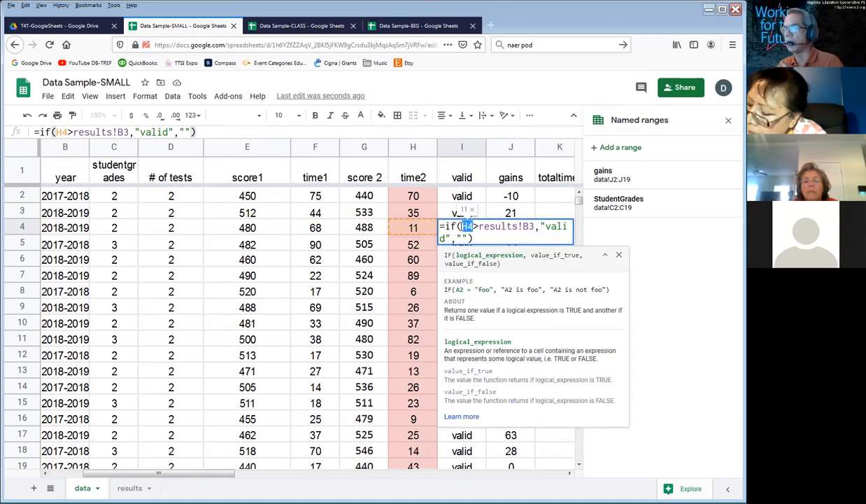
key("Return")
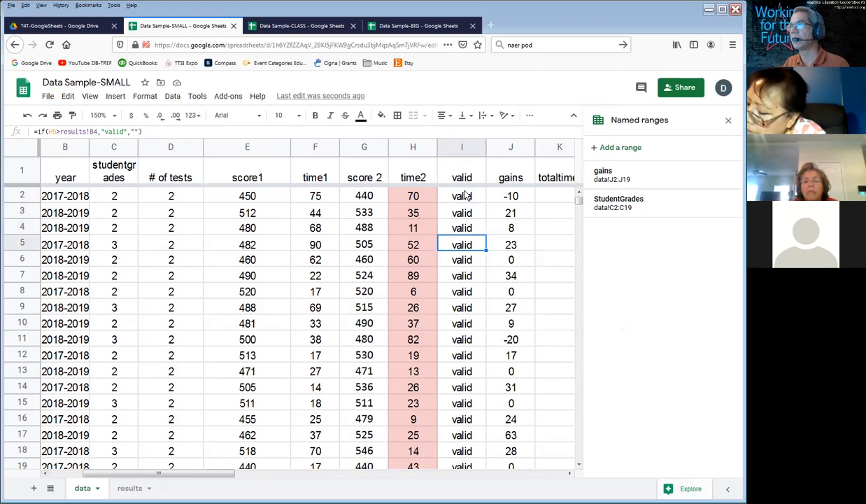
Step: Retype the results reference in the I2 valid formula as b1 and convert it to the absolute $b$1
double_click(465, 196)
left_click_drag(524, 195, 547, 194)
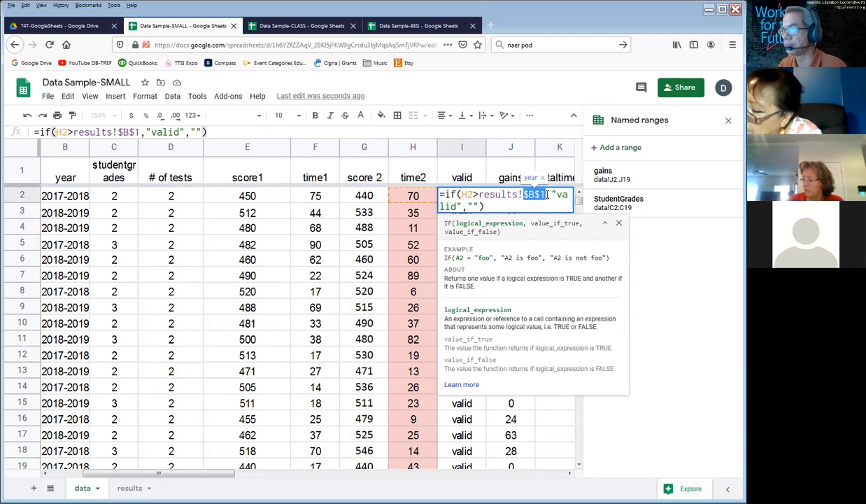
type("b1")
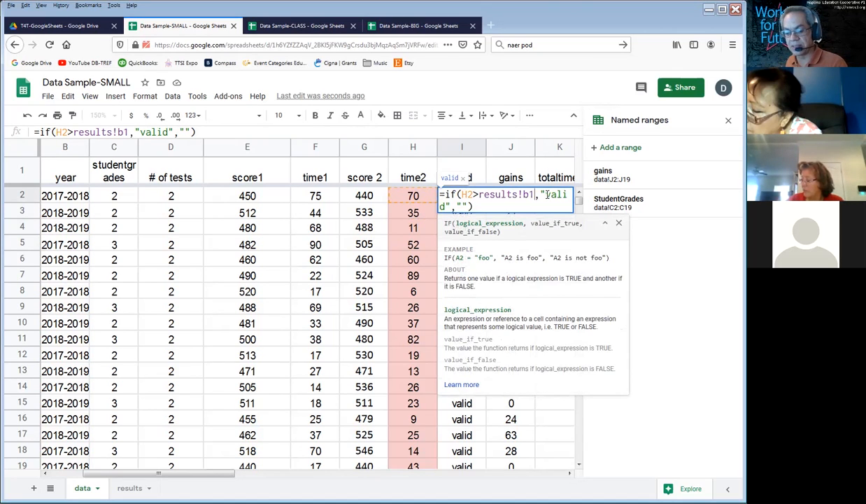
key("F4")
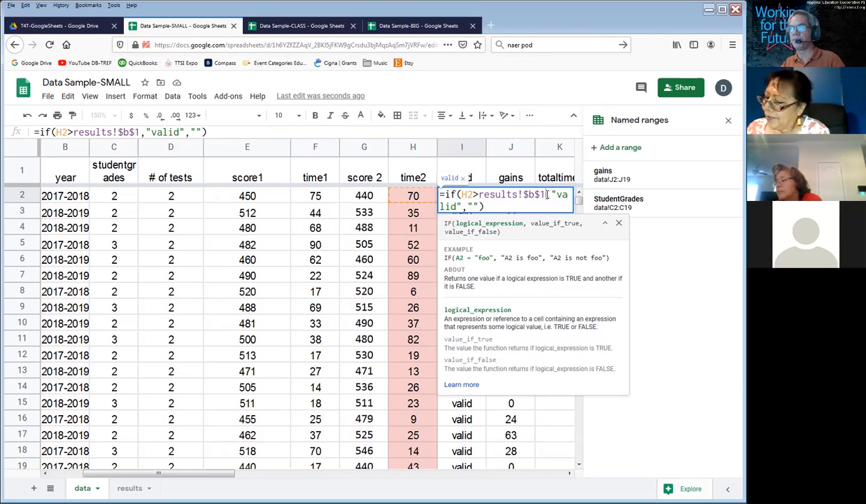
key("Return")
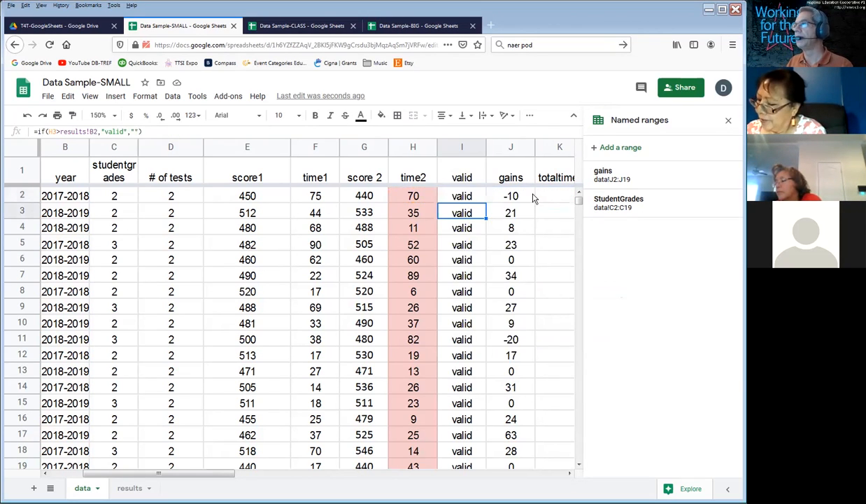
Step: Re-enter the absolute results!$B$1 reference in the I2 valid formula and fill the formula down through I19
left_click(463, 196)
double_click(462, 197)
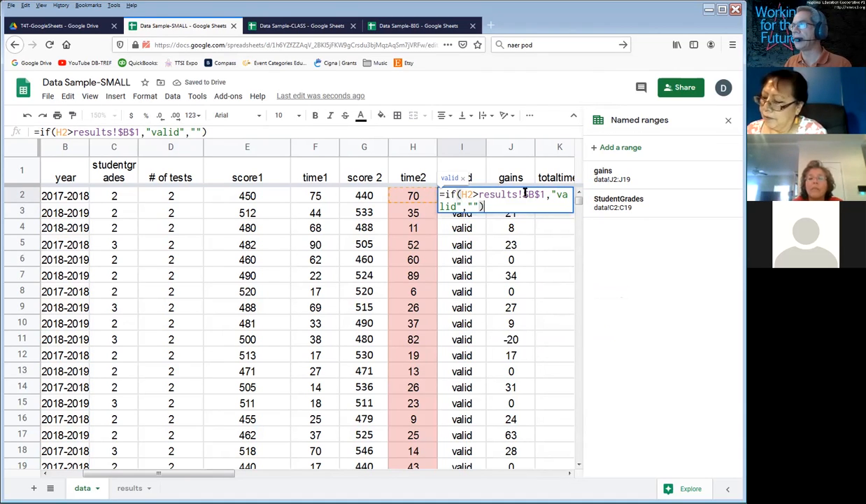
left_click_drag(524, 195, 546, 195)
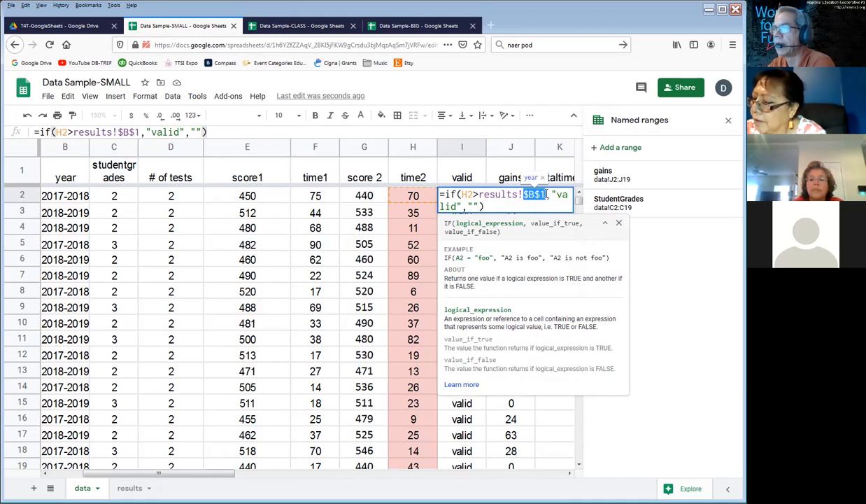
type("B1")
key("Return")
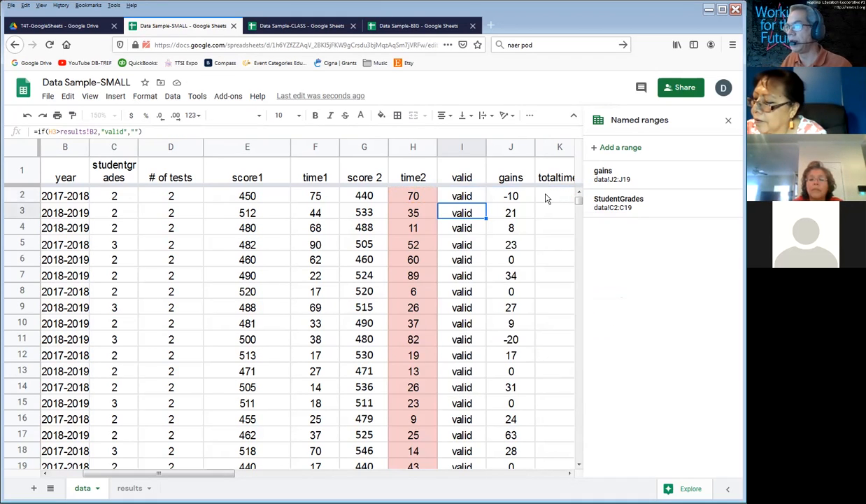
left_click_drag(464, 196, 454, 463)
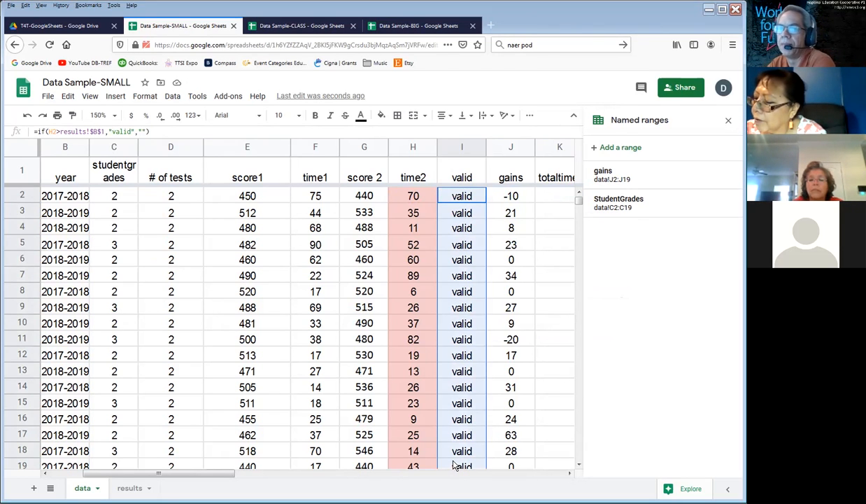
key("ctrl+d")
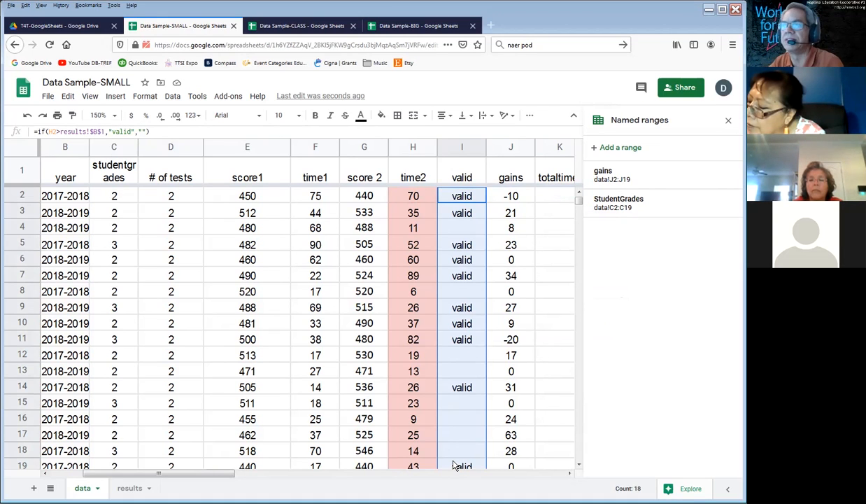
Step: Examine the references in the filled valid formulas in I2 to I5 and I8, and the time2 values in rows 9 and 14
left_click(467, 198)
double_click(468, 197)
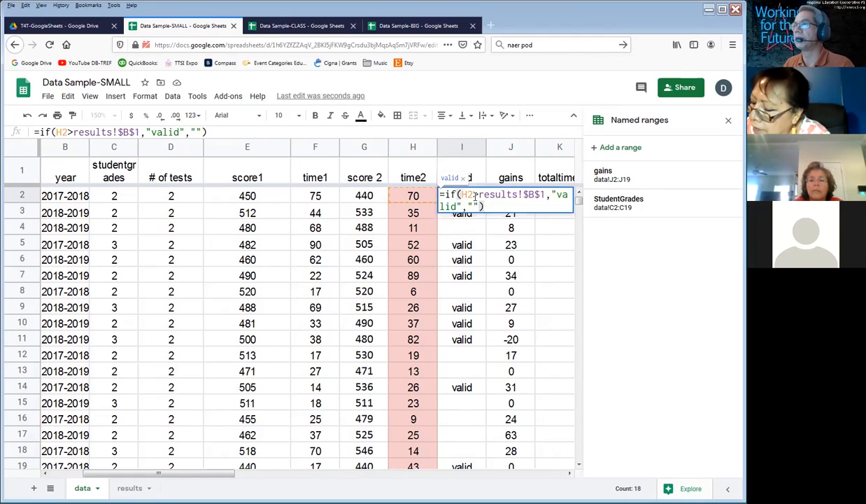
left_click(473, 214)
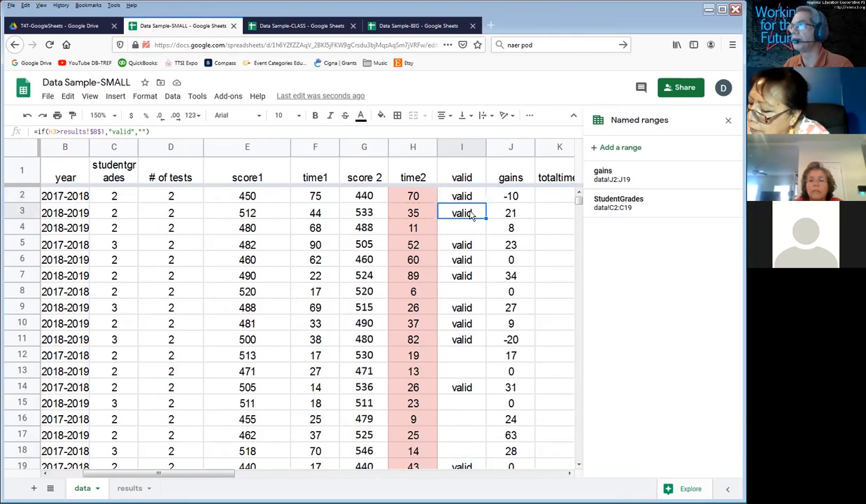
double_click(472, 217)
left_click_drag(523, 210, 543, 210)
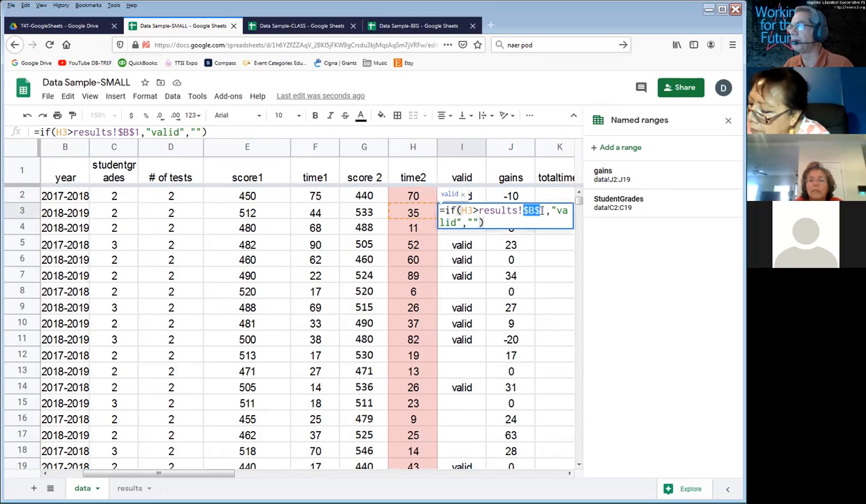
key("Return")
double_click(460, 226)
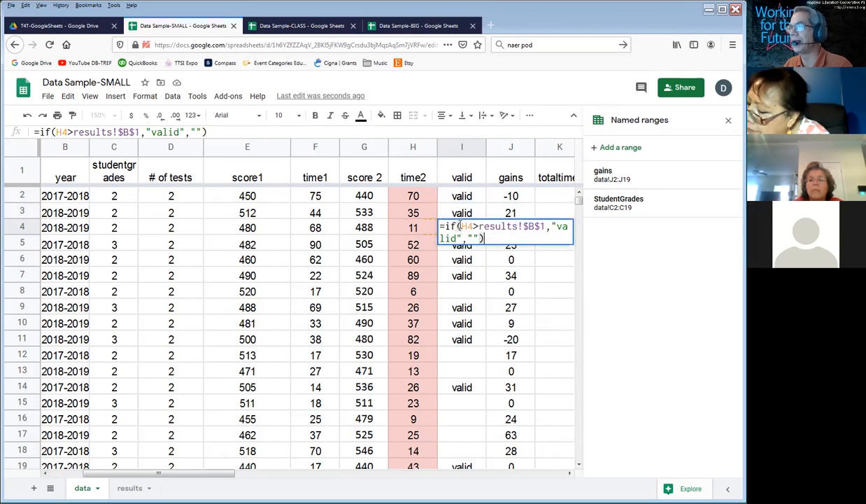
key("Return")
double_click(459, 242)
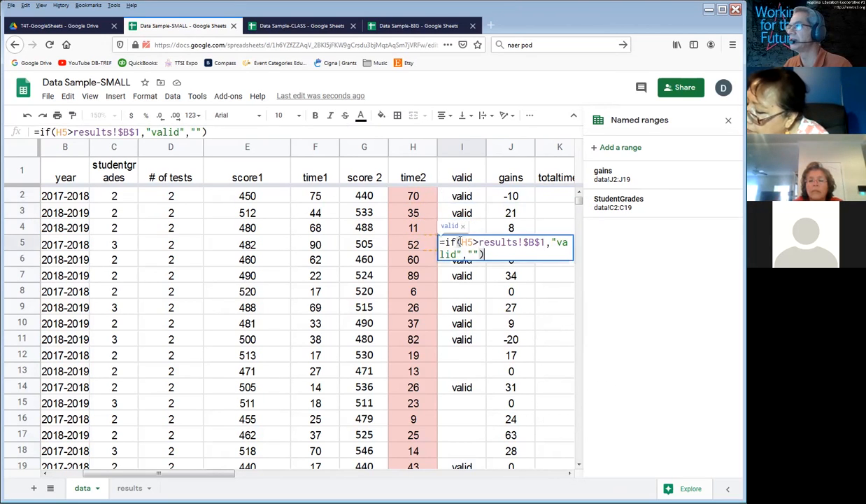
double_click(460, 292)
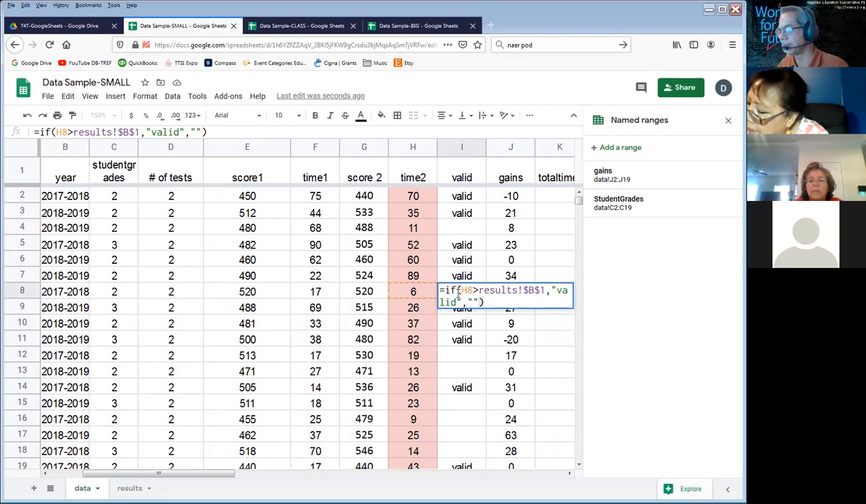
key("Return")
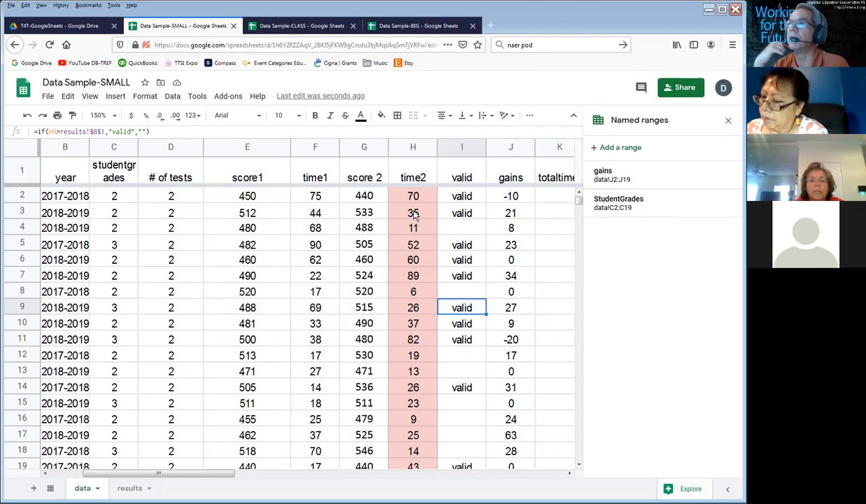
left_click(421, 310)
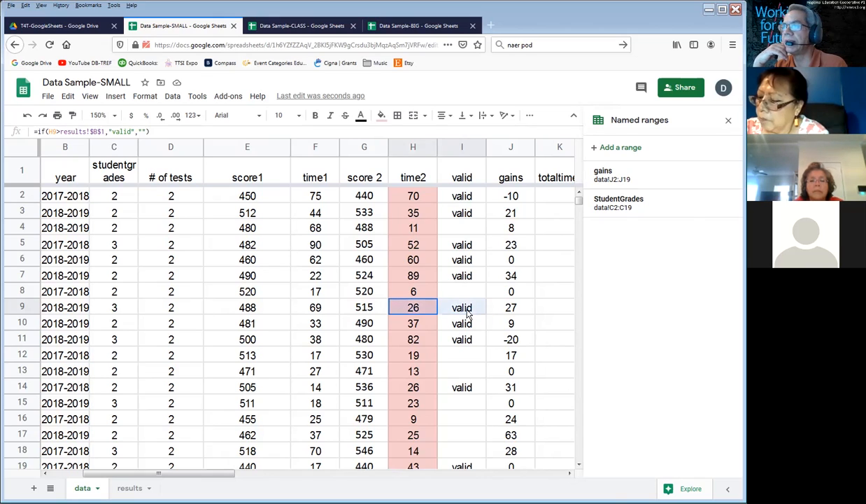
left_click(412, 387)
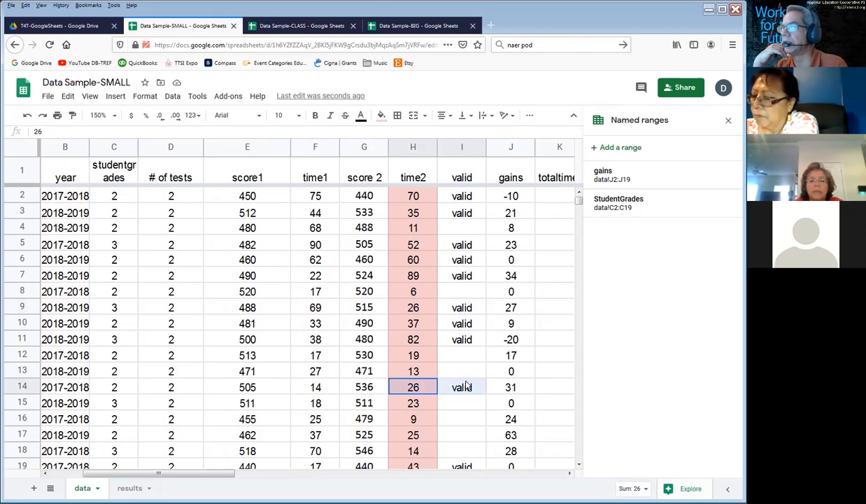
left_click(468, 214)
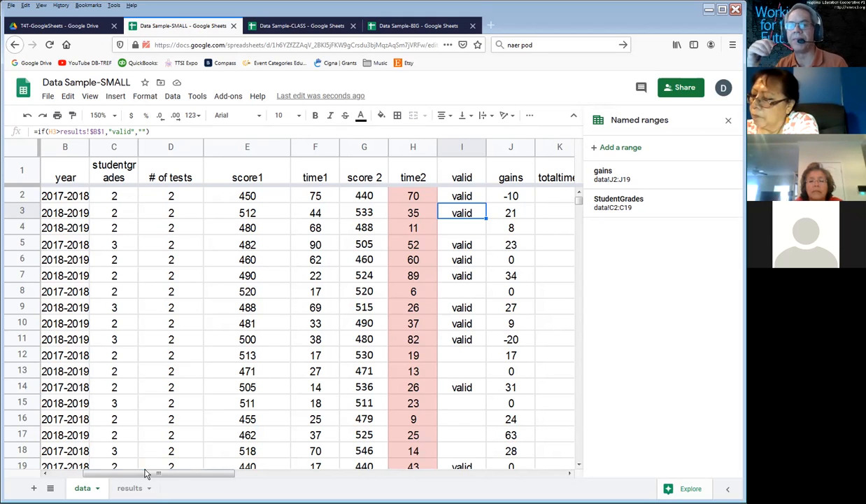
Step: Set the mintime value in B1 of the results sheet to 30
left_click(131, 488)
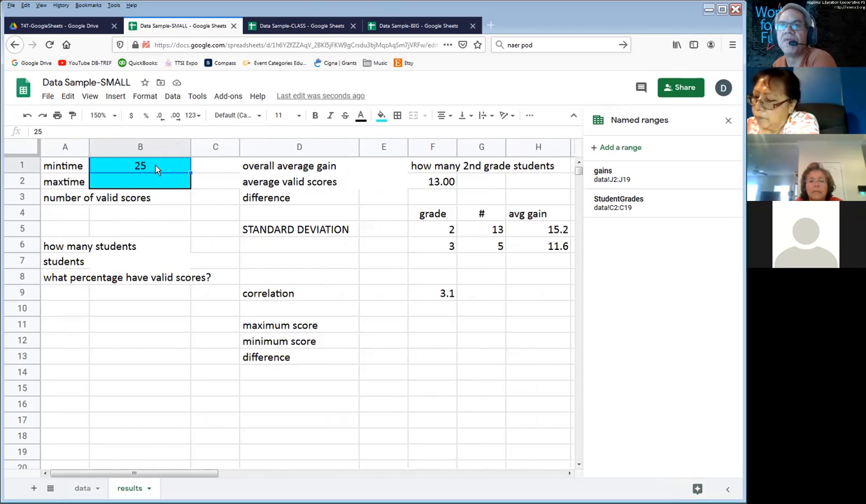
type("30")
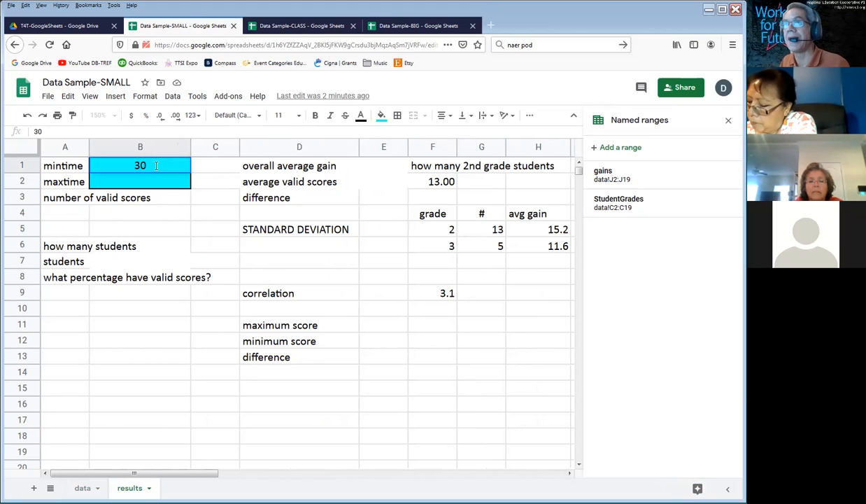
key("Return")
Step: Return to the data sheet and compare time2 with the valid flags in rows 9, 14, 15, 17 and 3
left_click(84, 488)
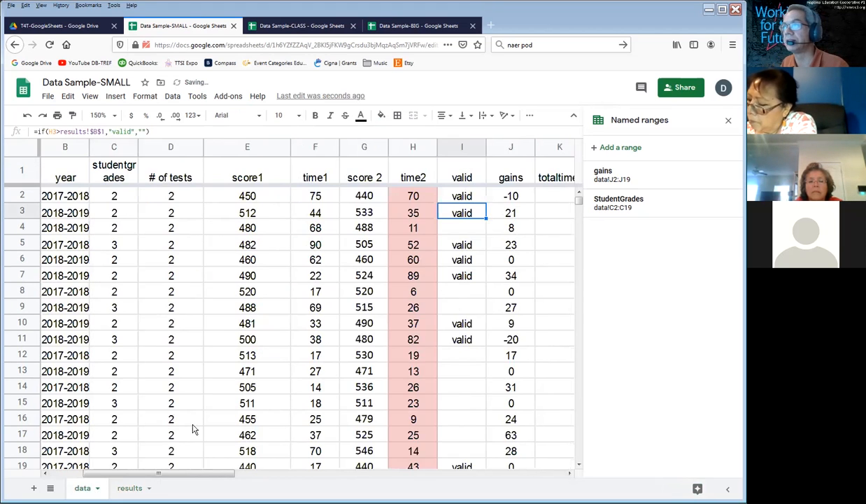
left_click(410, 309)
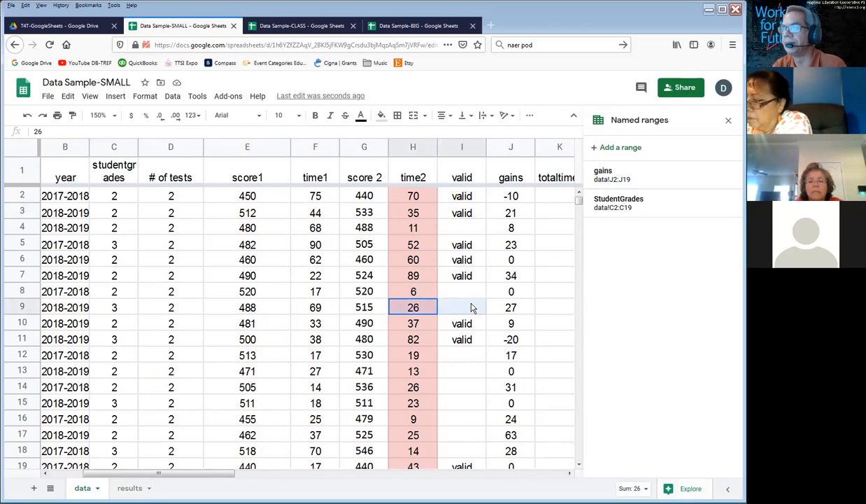
left_click_drag(412, 386, 458, 404)
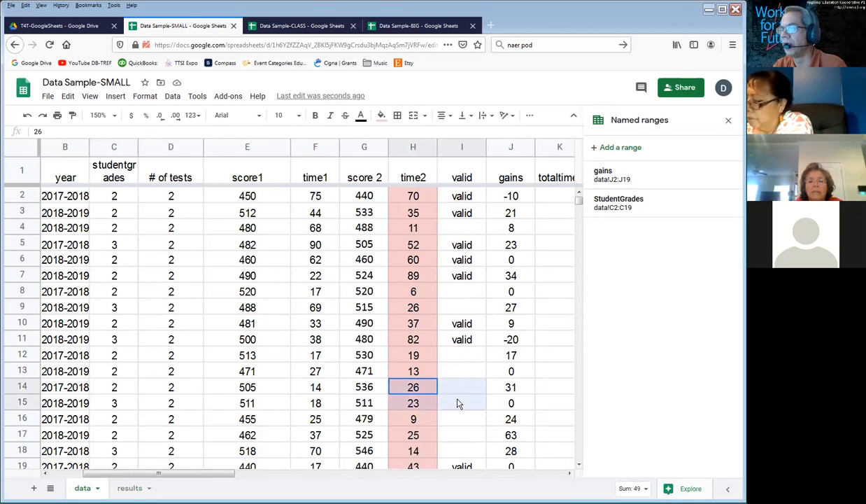
left_click(430, 440)
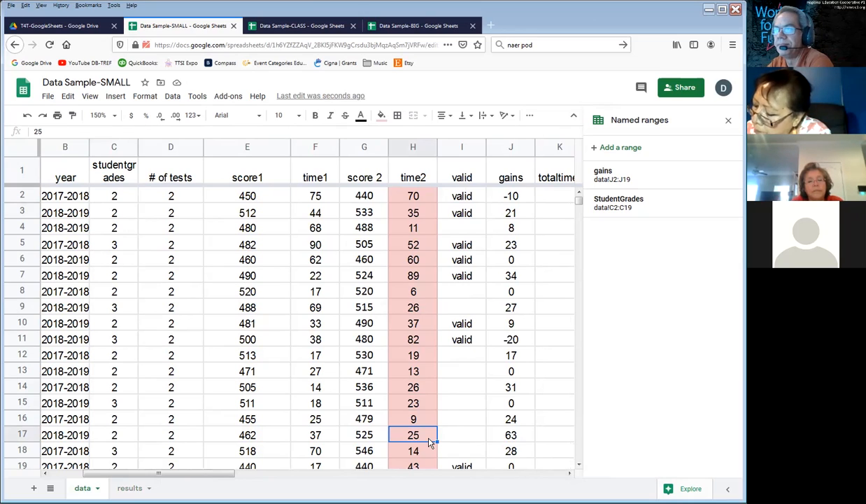
left_click(411, 216)
left_click_drag(411, 215, 485, 213)
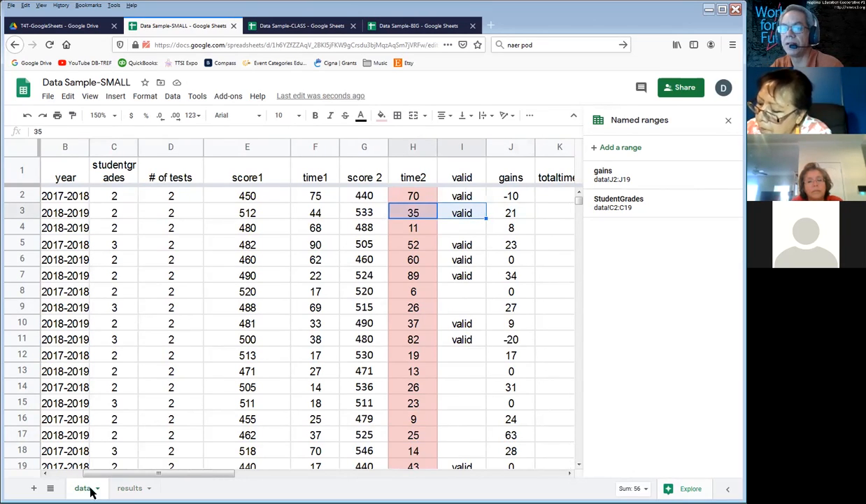
Step: Set the mintime value in B1 of the results sheet to 40
left_click(125, 491)
left_click(144, 168)
type("40")
key("Return")
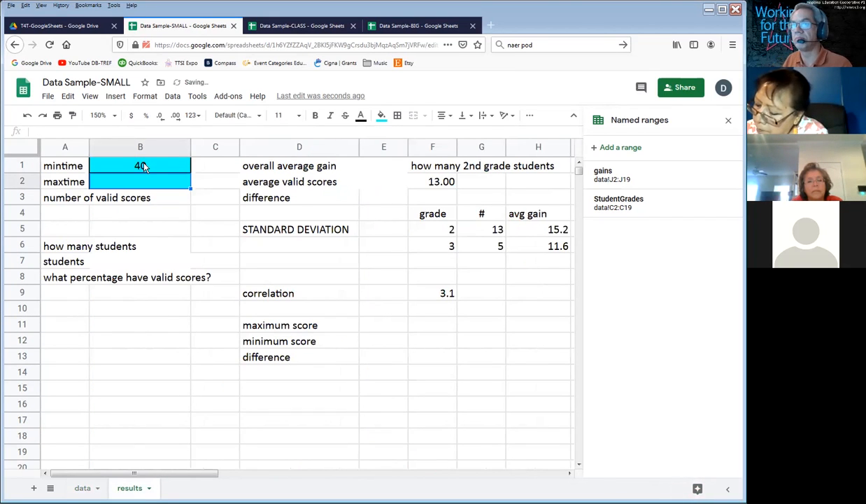
Step: Check the valid column and the I3 formula on the data sheet, and go back to the results sheet
left_click(81, 489)
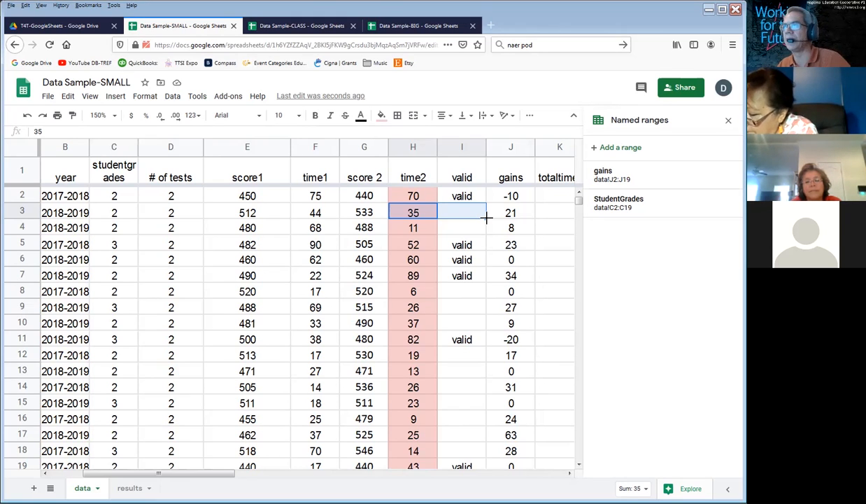
left_click(469, 216)
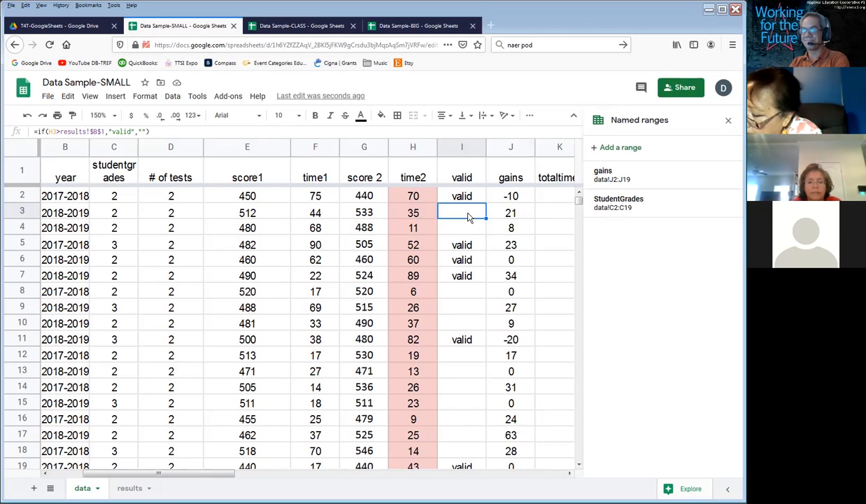
left_click(126, 486)
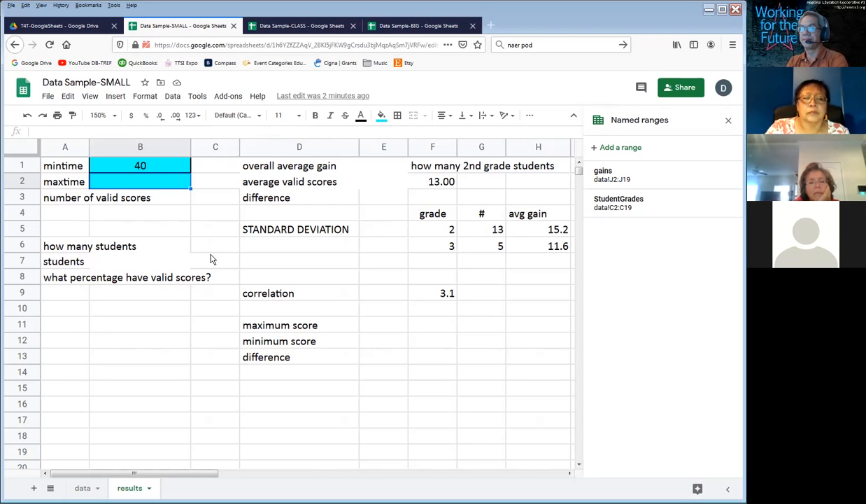
Step: Open the data sheet and inspect the formula in I2 that refers to results!$B$1
left_click(83, 488)
left_click(468, 197)
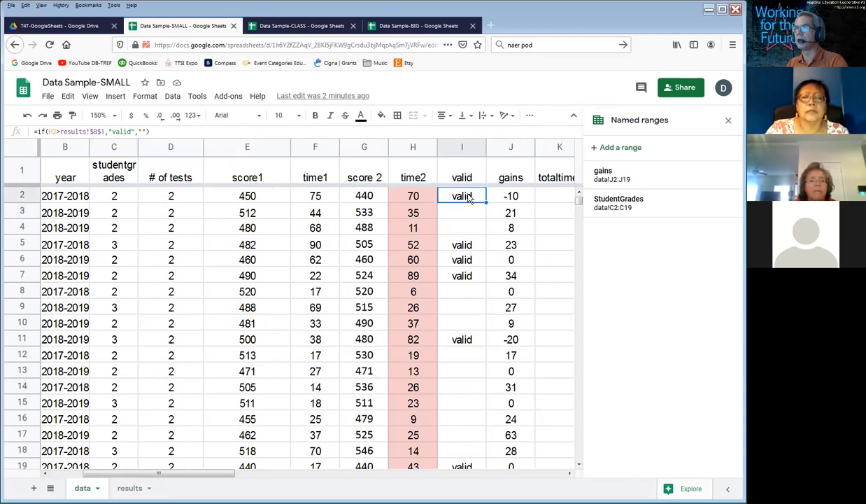
double_click(468, 197)
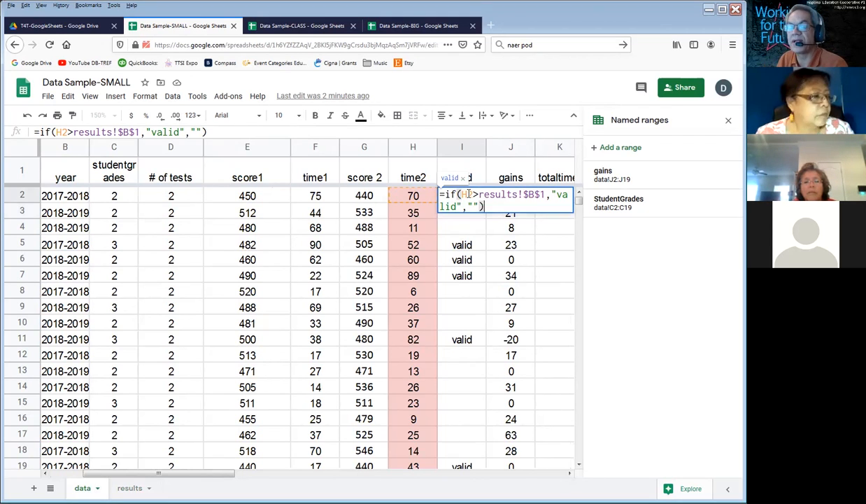
key("Return")
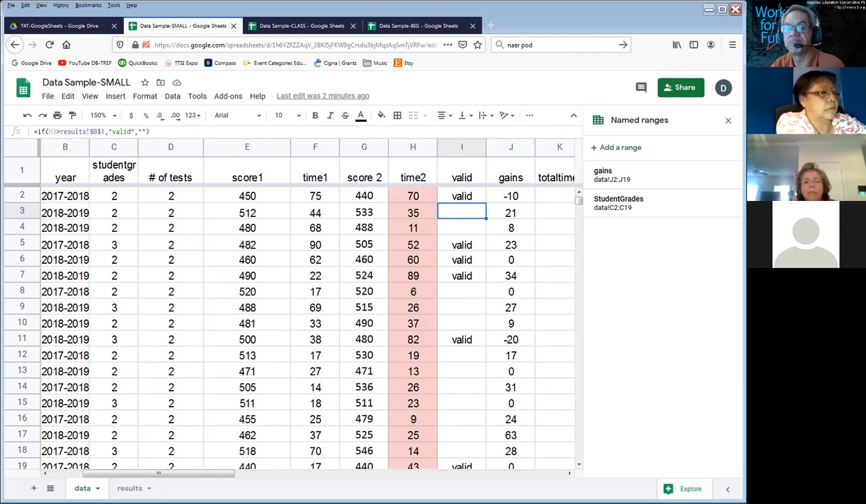
Step: Create a named range called MinTime for cell B1 on the results sheet
left_click(130, 487)
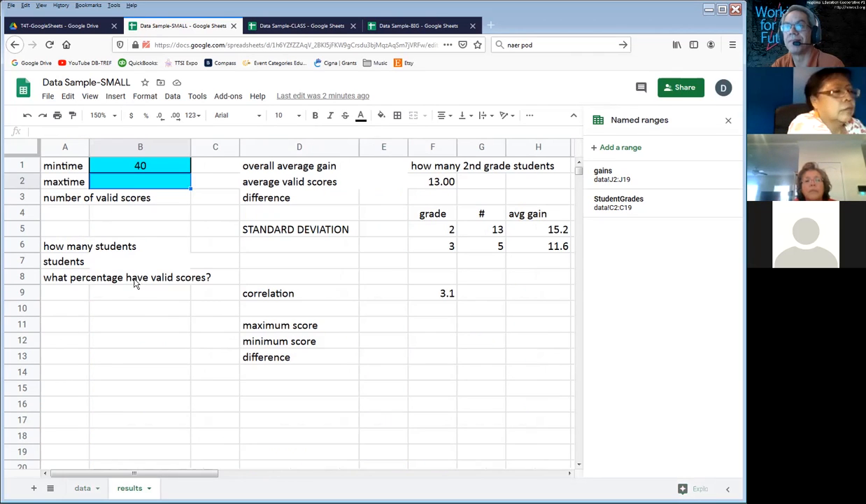
left_click(130, 170)
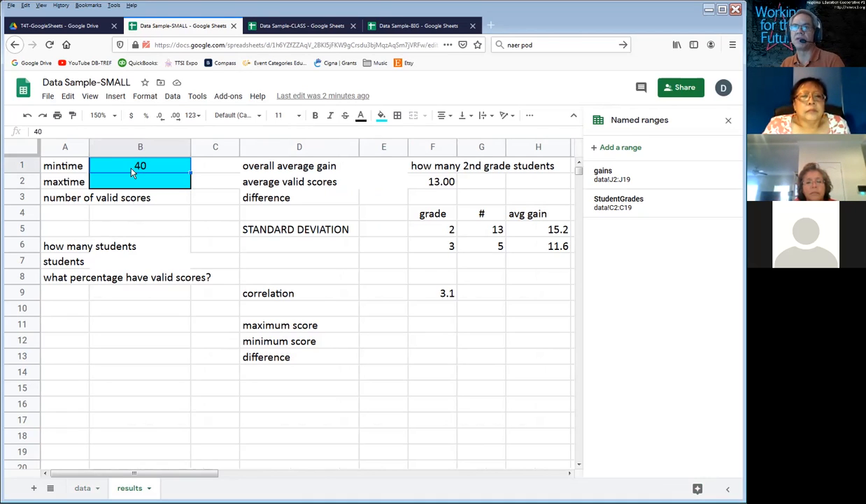
left_click(619, 148)
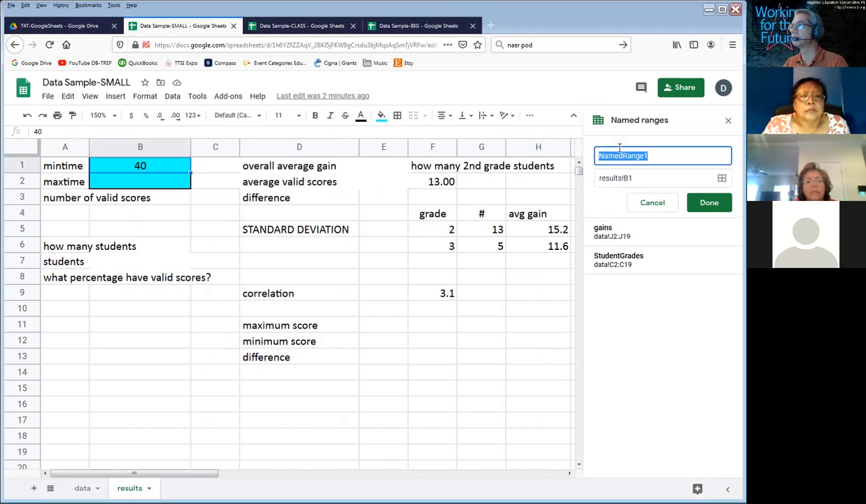
type("Min")
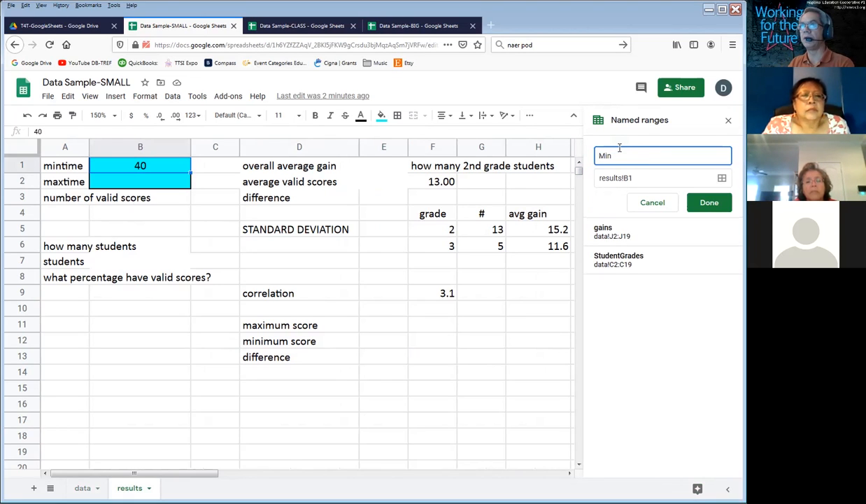
type("Time")
key("Return")
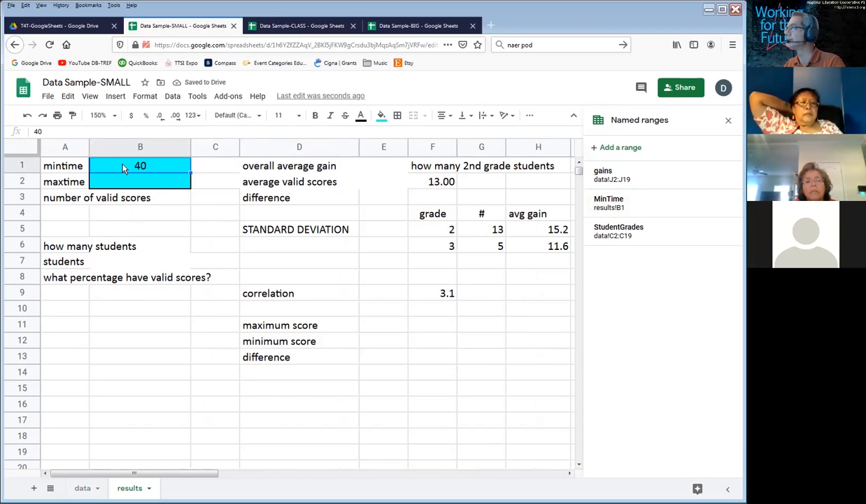
Step: Replace results!$B$1 with the named range mintime in the I2 formula on the data sheet
left_click(81, 489)
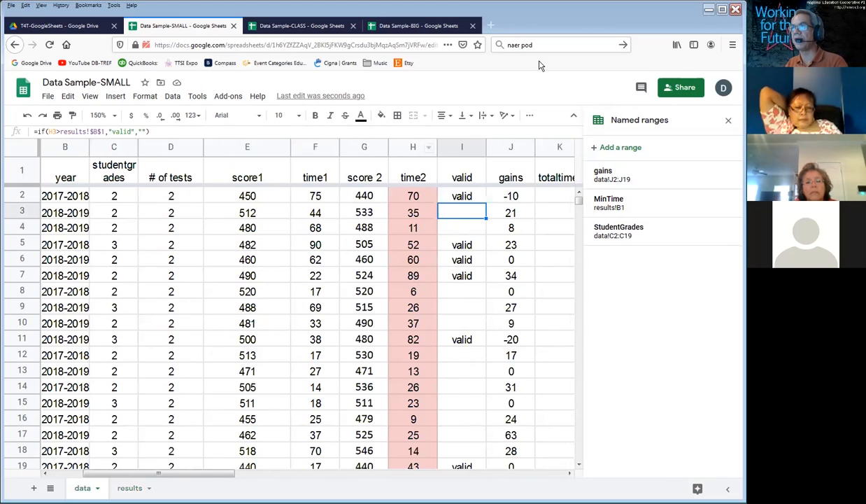
double_click(464, 193)
left_click_drag(479, 194, 547, 199)
type("mintim,\"")
key("Tab")
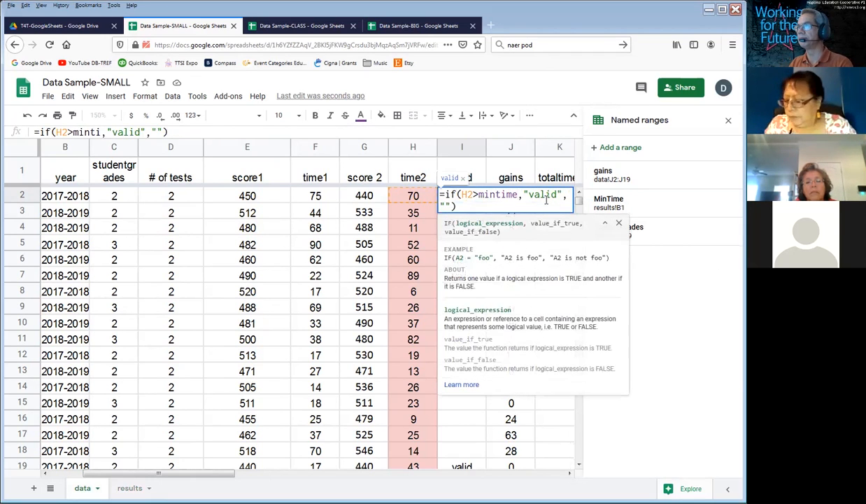
key("Return")
Step: Fill the I2 formula down the valid column through I19
key("Up")
key("shift+Down")
key("shift+Down")
key("shift+Down")
key("shift+Down")
key("shift+Down")
key("shift+Down")
key("shift+Down")
key("shift+Down")
key("shift+Down")
key("shift+Down")
key("shift+Down")
key("shift+Down")
key("shift+Down")
key("shift+Down")
key("shift+Down")
key("shift+Down")
key("shift+Down")
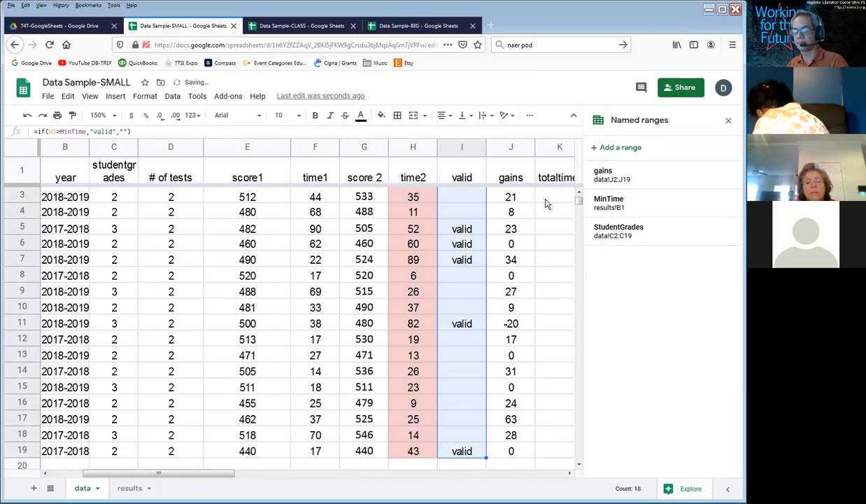
key("Up")
key("Down")
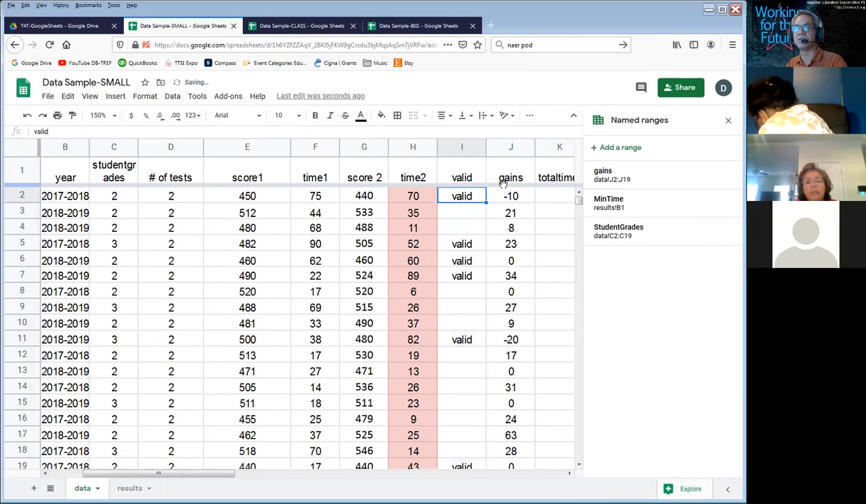
Step: Inspect the formulas in I2 and I5, comparing how each uses the MinTime name
double_click(464, 195)
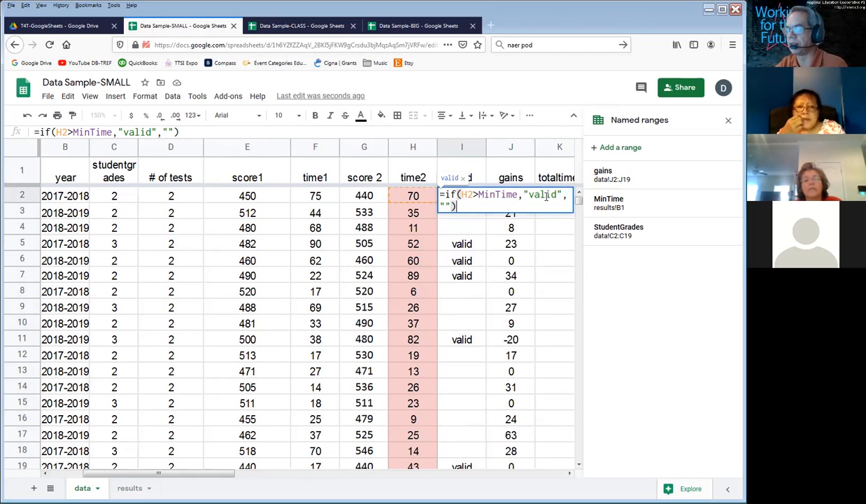
key("Return")
double_click(465, 243)
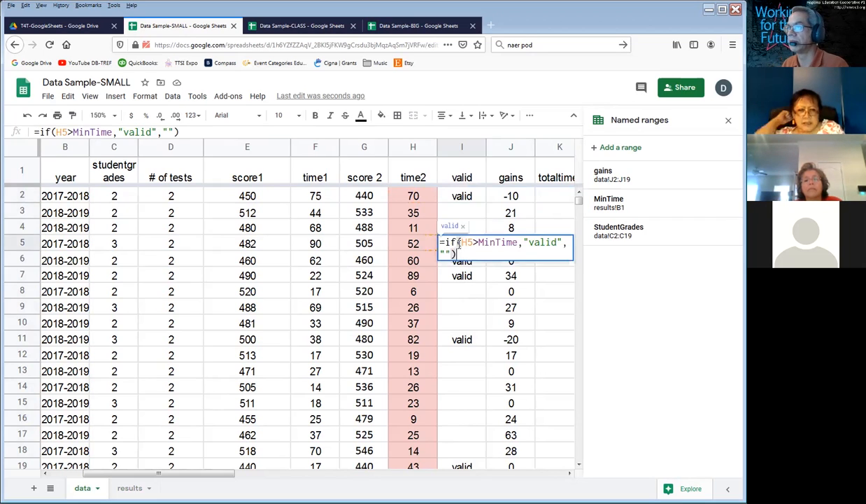
left_click_drag(479, 242, 501, 244)
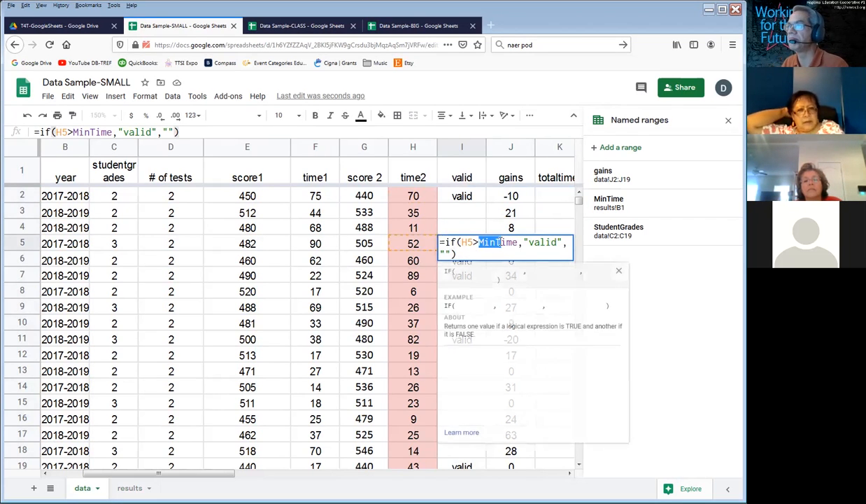
key("Return")
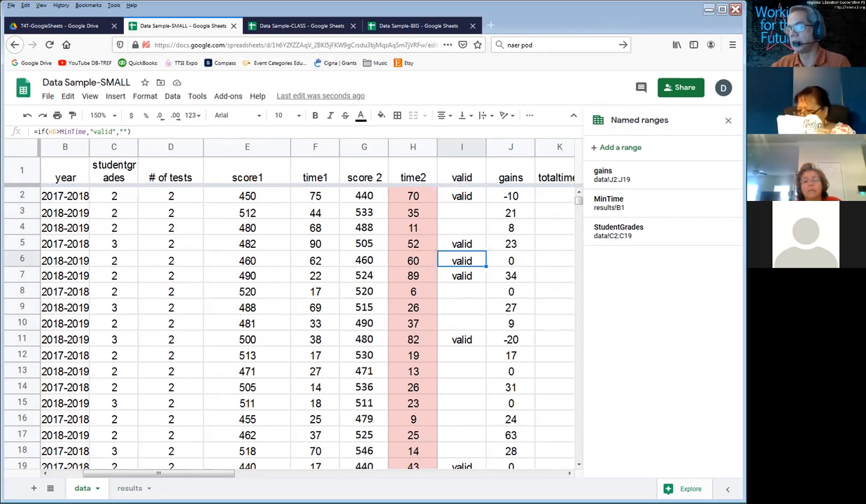
Step: Set the maxtime value in B2 of the results sheet to 70
left_click(138, 489)
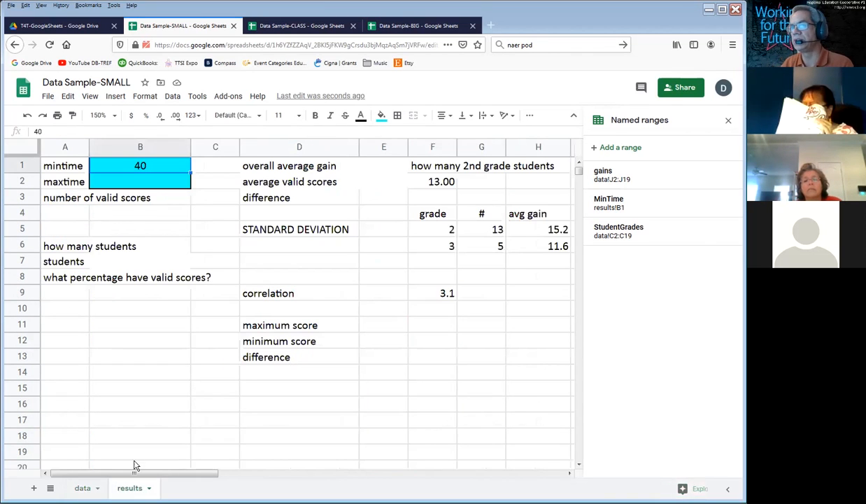
left_click(56, 182)
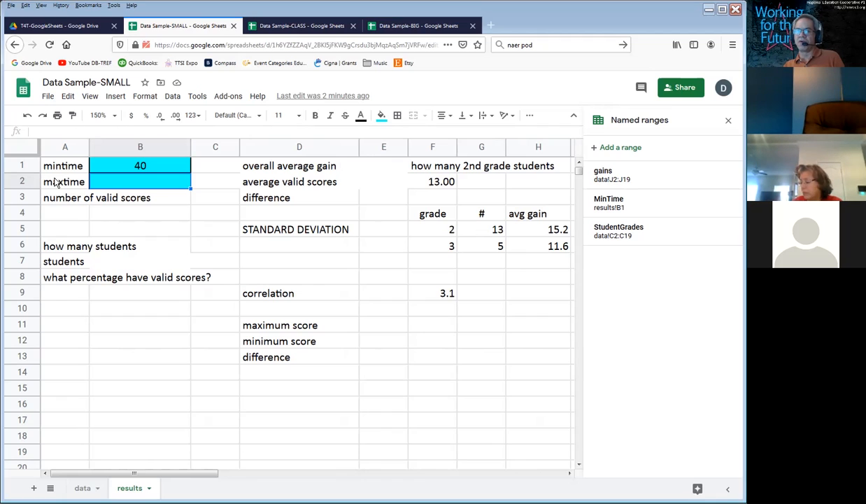
type("70")
key("Return")
Step: Create a named range called maxtime for cell B2 on the results sheet
left_click(140, 183)
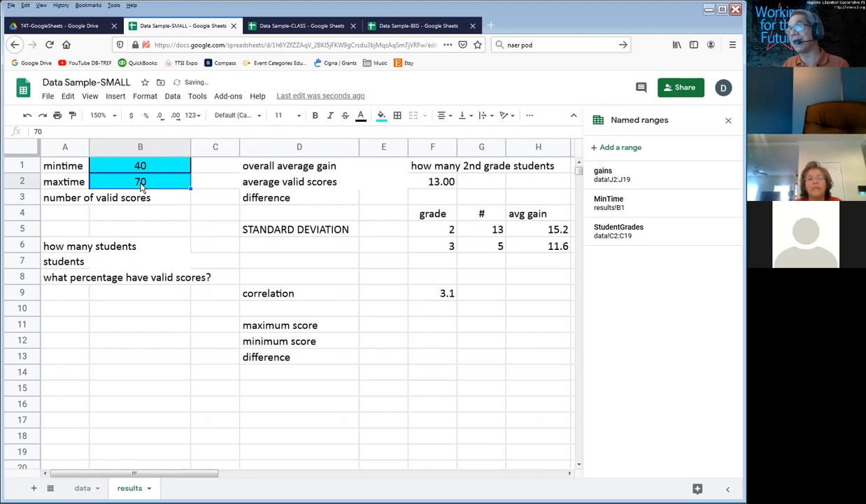
left_click(608, 148)
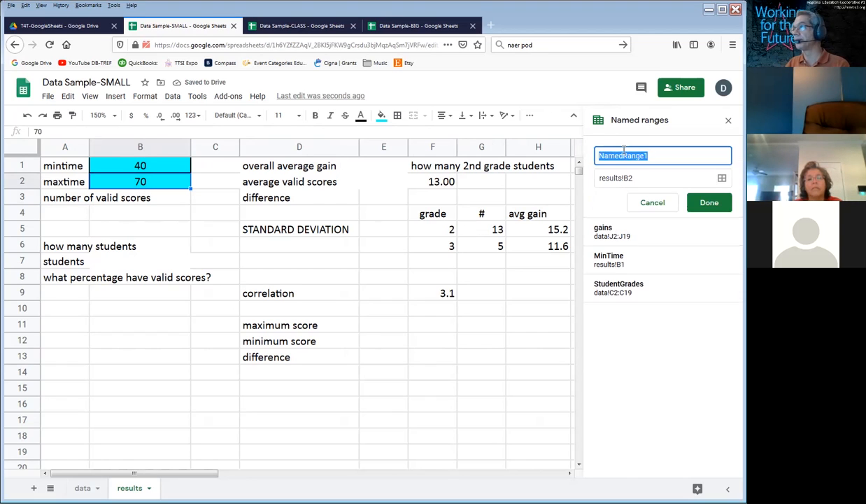
type("maxtime")
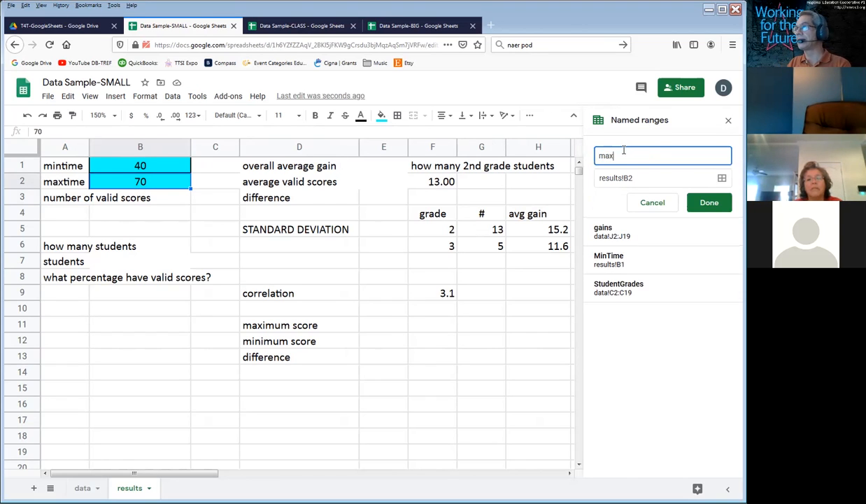
key("Return")
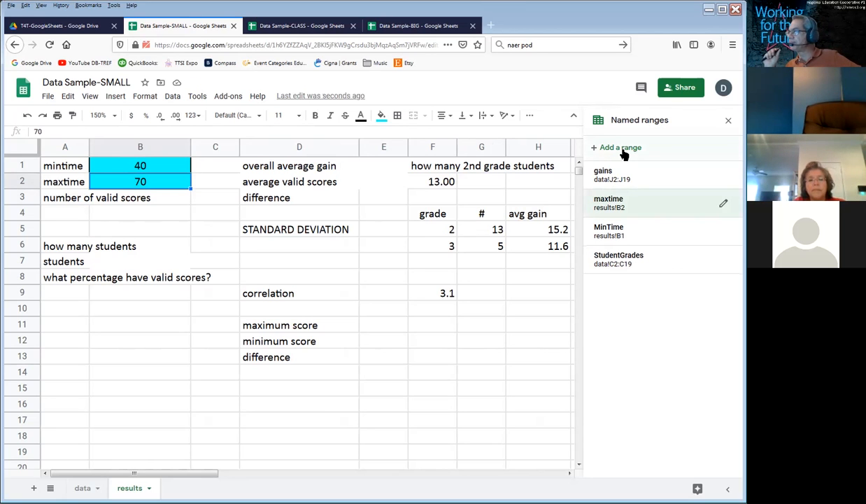
Step: Return to the data sheet and review the I2 formula without changing it
left_click(77, 488)
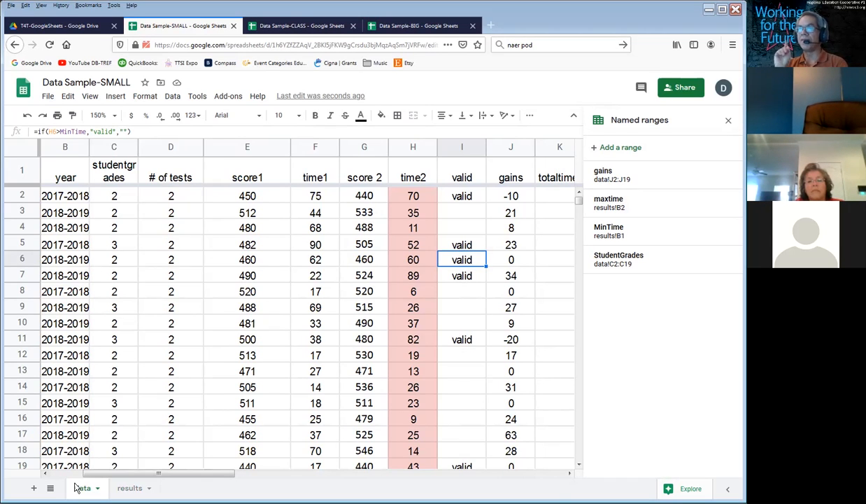
left_click(470, 196)
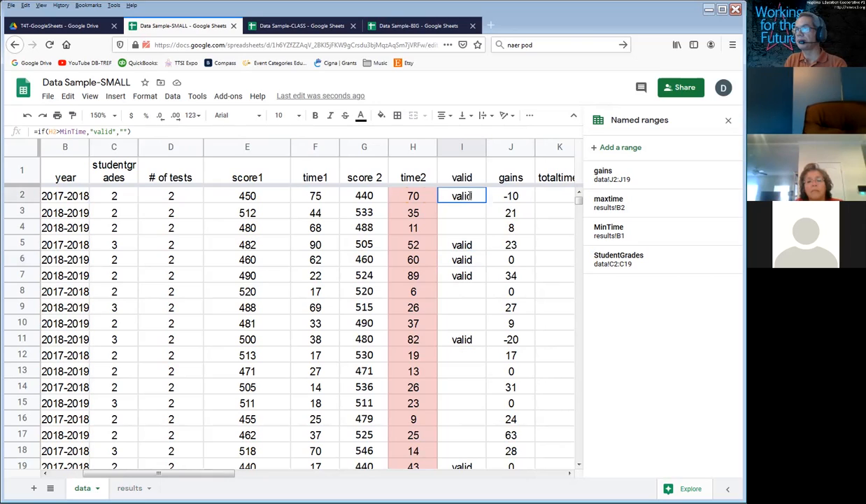
double_click(471, 196)
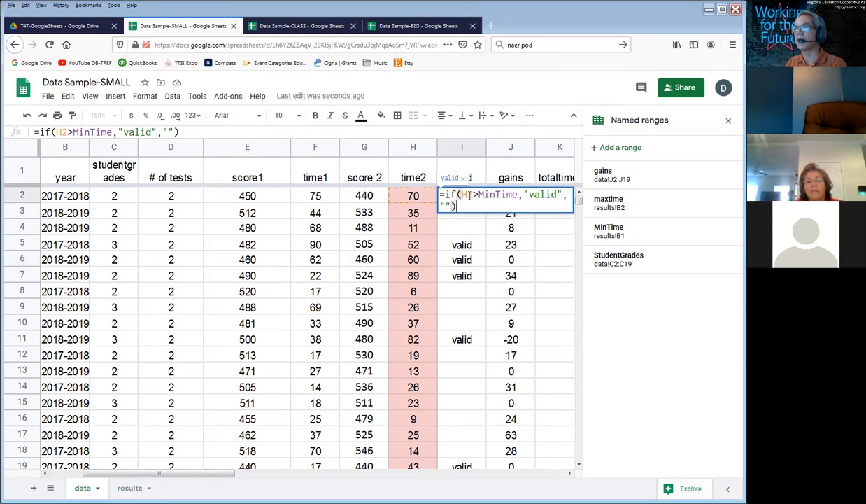
key("Escape")
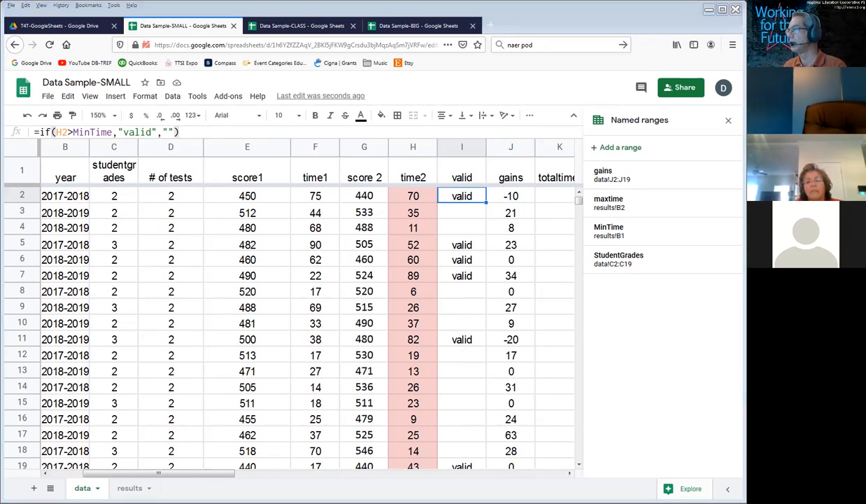
Step: Switch to the Photoshop whiteboard, clear the old handwriting, and write "if(cond, if yes do, if no do)" in blue above the grid
key("alt+Tab")
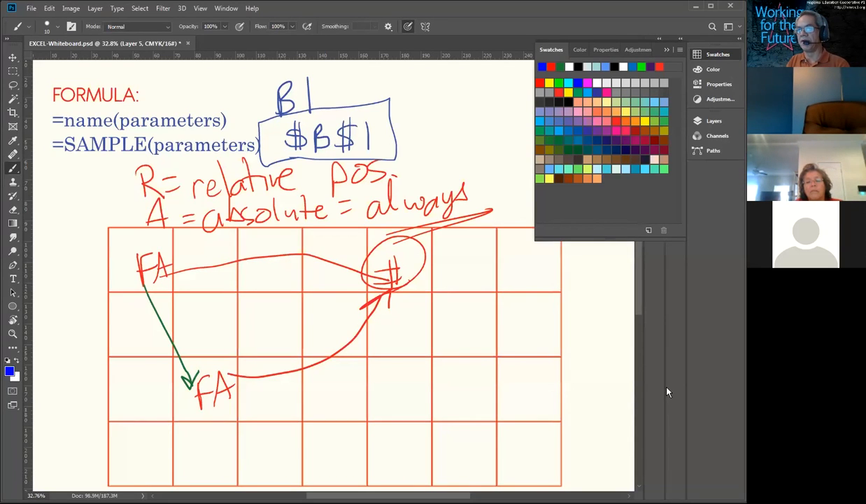
key("Delete")
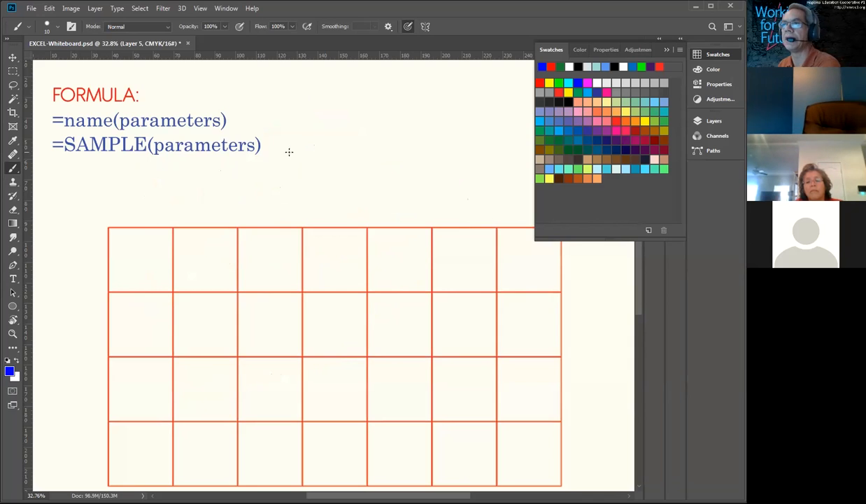
left_click_drag(115, 183, 115, 203)
left_click_drag(134, 167, 124, 204)
left_click_drag(117, 188, 133, 185)
mouse_move(149, 155)
left_mouse_down()
mouse_move(161, 211)
mouse_move(164, 202)
left_mouse_up()
mouse_move(170, 193)
left_mouse_down()
mouse_move(207, 204)
mouse_move(222, 199)
left_mouse_up()
mouse_move(233, 173)
left_mouse_down()
mouse_move(228, 199)
mouse_move(238, 186)
mouse_move(273, 189)
mouse_move(249, 219)
mouse_move(260, 212)
left_mouse_up()
mouse_move(294, 189)
left_mouse_down()
mouse_move(294, 200)
mouse_move(321, 195)
left_mouse_up()
left_click_drag(313, 182, 348, 189)
mouse_move(348, 184)
left_mouse_down()
mouse_move(357, 183)
mouse_move(342, 176)
left_mouse_up()
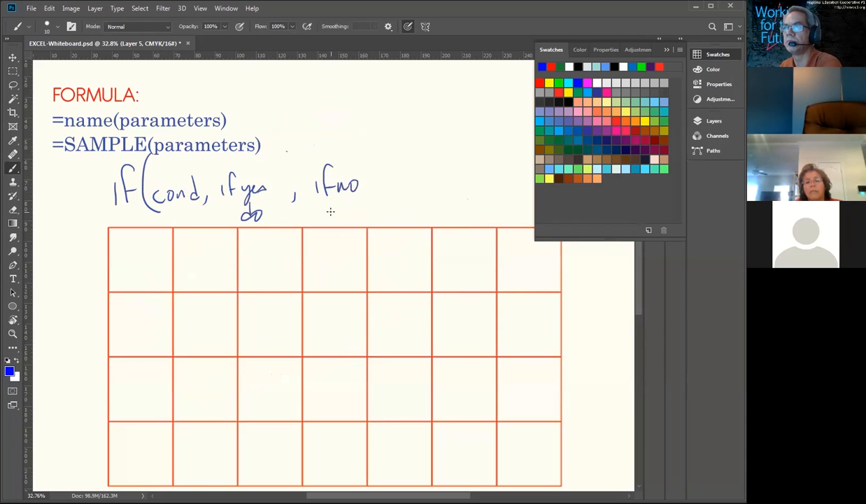
mouse_move(335, 207)
left_mouse_down()
mouse_move(336, 218)
mouse_move(343, 210)
left_mouse_up()
left_click_drag(341, 137, 361, 239)
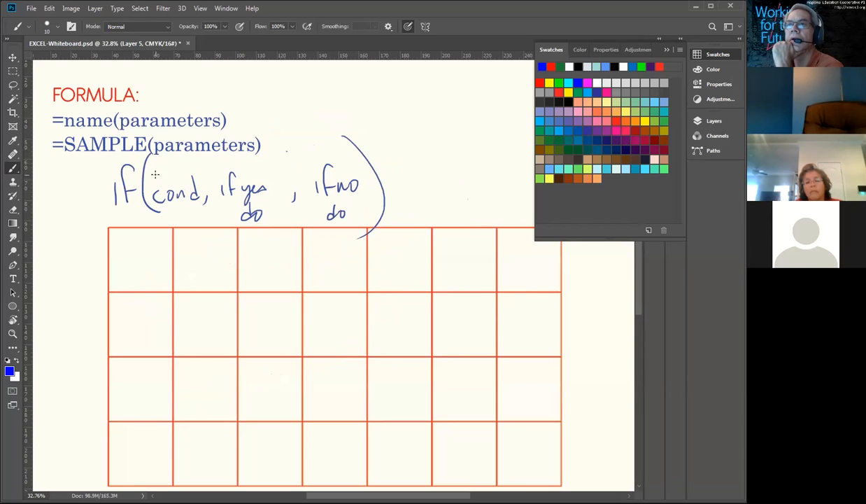
Step: In red, underline "cond" and write "and(1cond, 2cond)" above the if formula, with a line over each condition
left_click(552, 66)
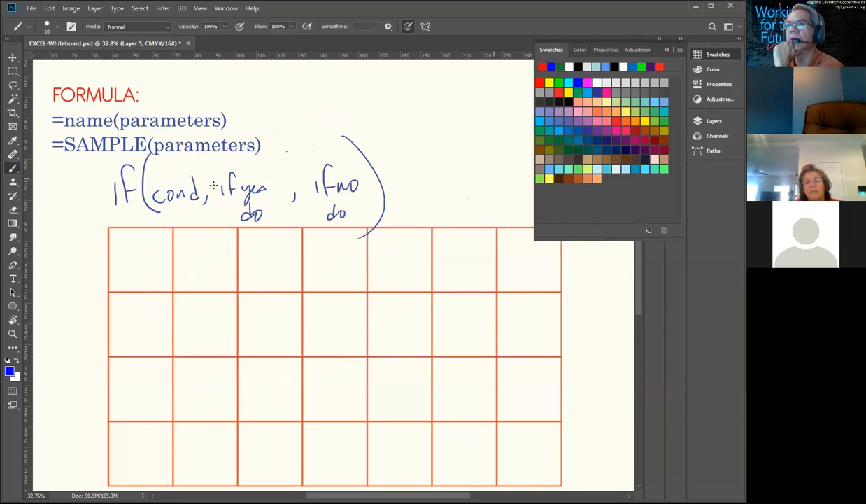
left_click_drag(160, 217, 194, 211)
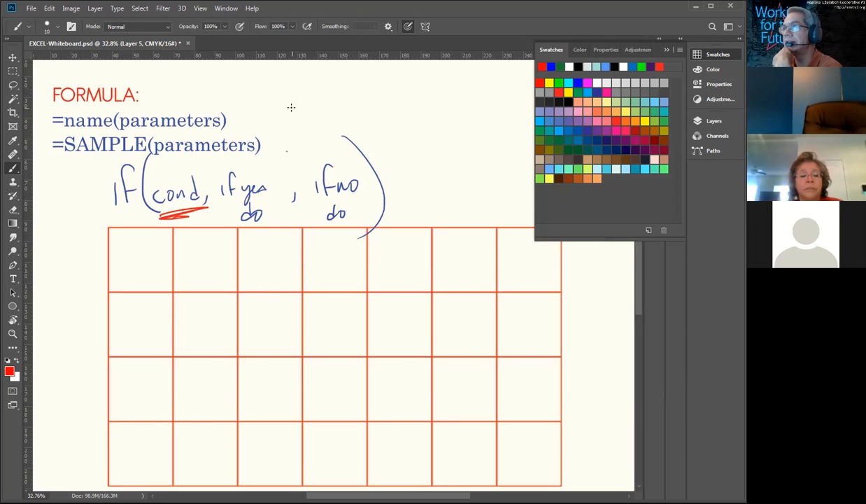
mouse_move(302, 106)
left_mouse_down()
mouse_move(289, 113)
mouse_move(309, 111)
mouse_move(320, 87)
mouse_move(327, 116)
left_mouse_up()
left_click_drag(345, 76, 342, 122)
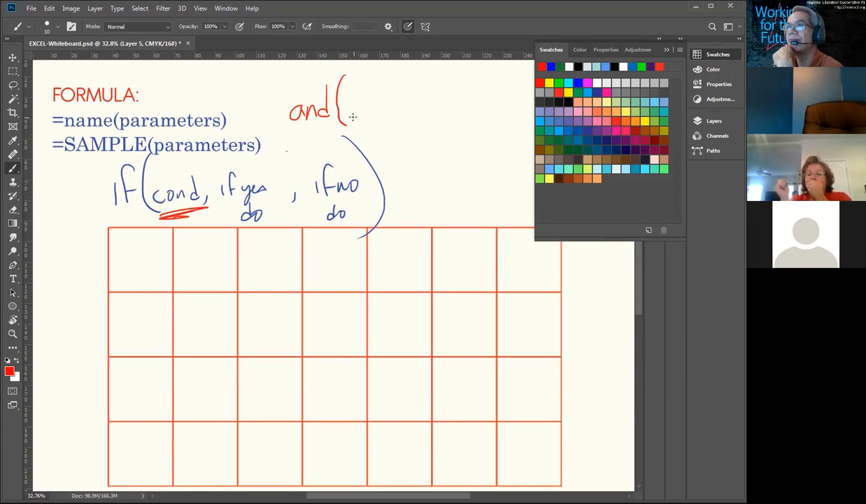
mouse_move(351, 116)
left_mouse_down()
mouse_move(407, 115)
mouse_move(363, 133)
left_mouse_up()
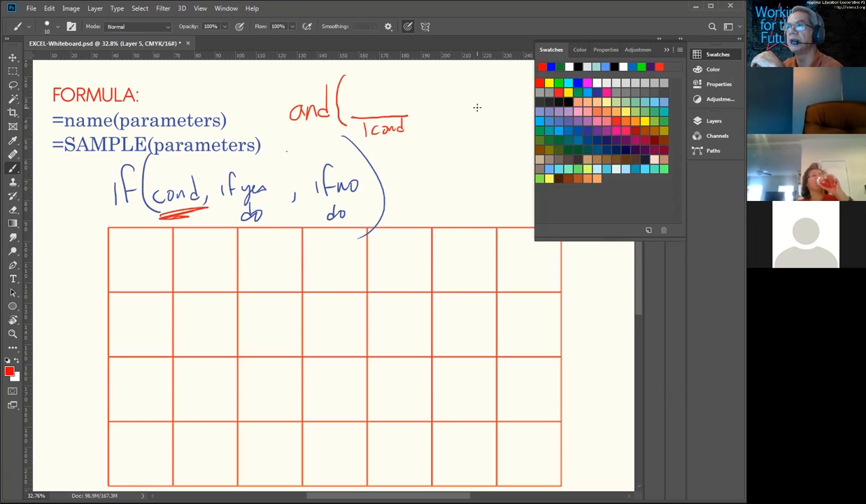
mouse_move(424, 116)
left_mouse_down()
mouse_move(422, 123)
mouse_move(497, 111)
left_mouse_up()
mouse_move(446, 123)
left_mouse_down()
mouse_move(476, 125)
mouse_move(481, 111)
left_mouse_up()
left_click_drag(484, 76, 498, 135)
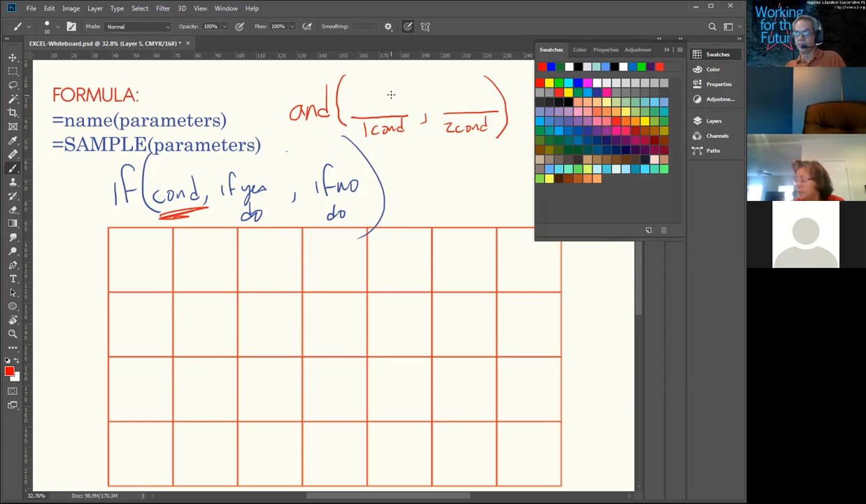
Step: In magenta, circle the and() expression, draw an arrow from it to "cond" in the if formula, and box "cond"
left_click(587, 82)
mouse_move(478, 142)
left_mouse_down()
mouse_move(503, 134)
mouse_move(476, 77)
mouse_move(413, 62)
mouse_move(324, 61)
mouse_move(279, 132)
mouse_move(466, 138)
left_mouse_up()
mouse_move(287, 140)
left_mouse_down()
mouse_move(203, 167)
mouse_move(196, 182)
mouse_move(284, 132)
left_mouse_up()
mouse_move(183, 215)
left_mouse_down()
mouse_move(199, 211)
mouse_move(188, 216)
left_mouse_up()
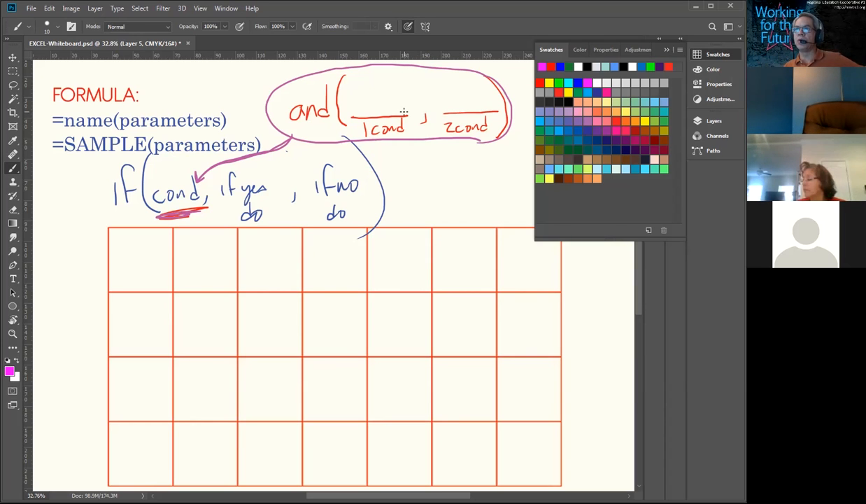
mouse_move(173, 212)
left_mouse_down()
mouse_move(211, 172)
mouse_move(144, 195)
mouse_move(150, 212)
left_mouse_up()
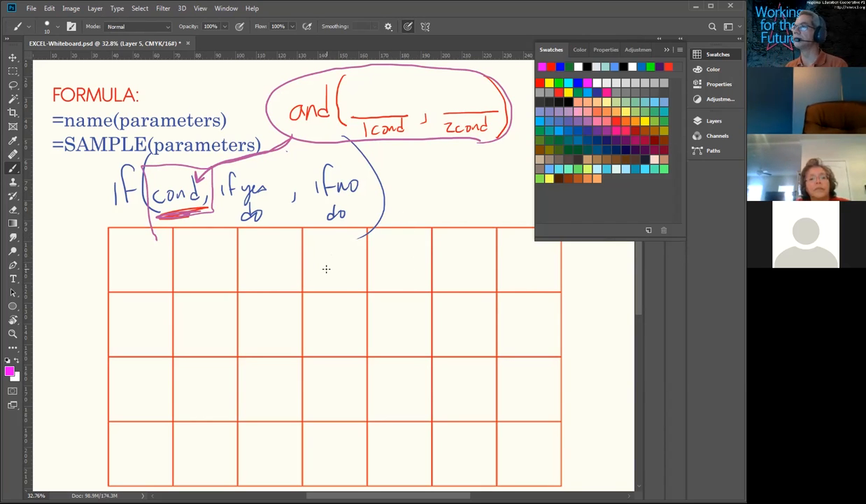
left_click_drag(335, 285, 334, 164)
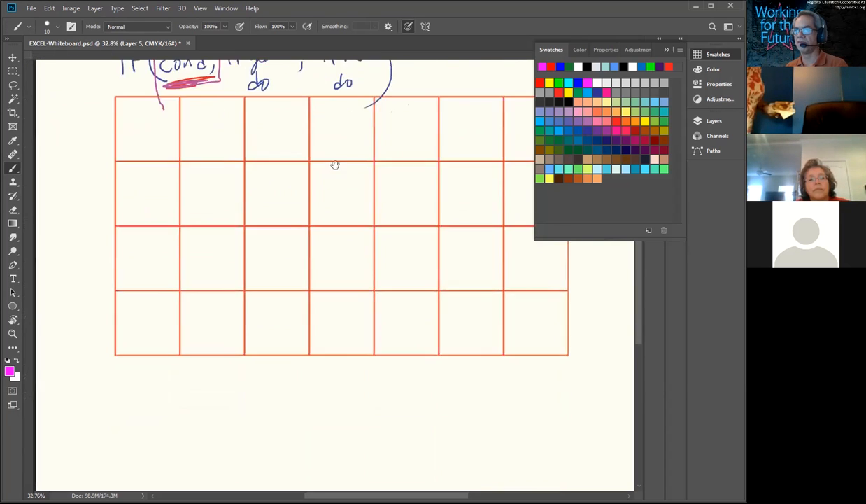
left_click_drag(313, 263, 361, 196)
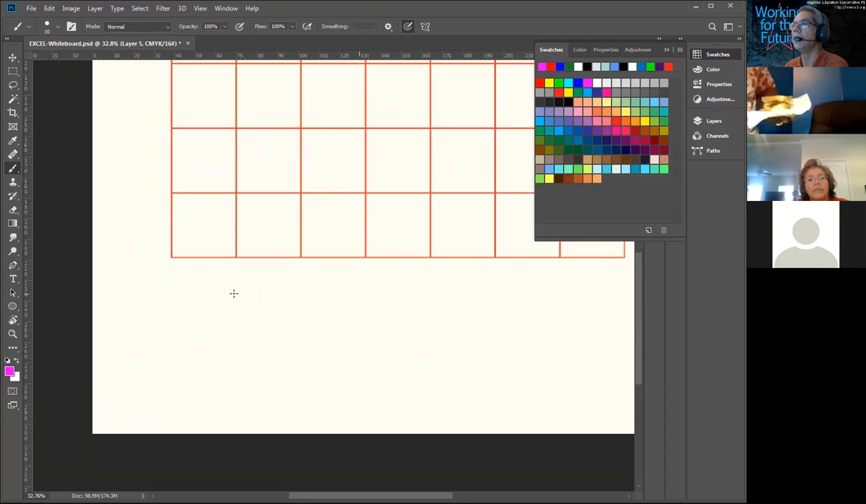
left_click(540, 83)
left_click_drag(357, 174, 295, 416)
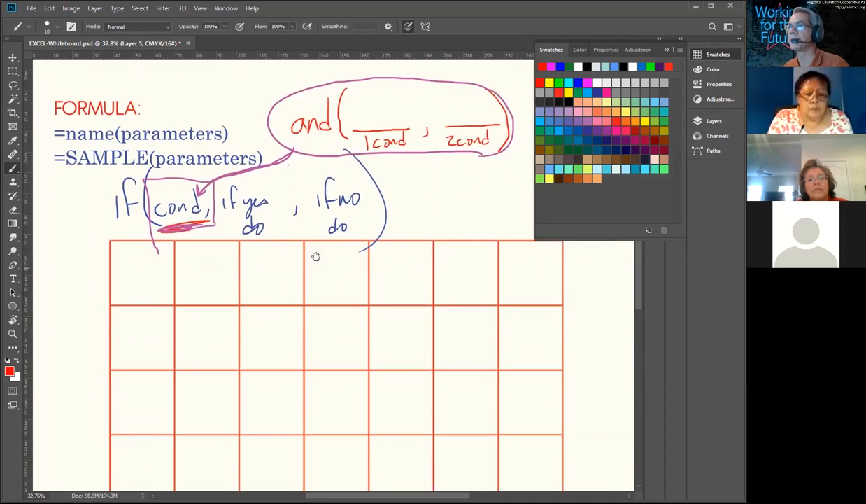
left_click_drag(310, 224, 332, 266)
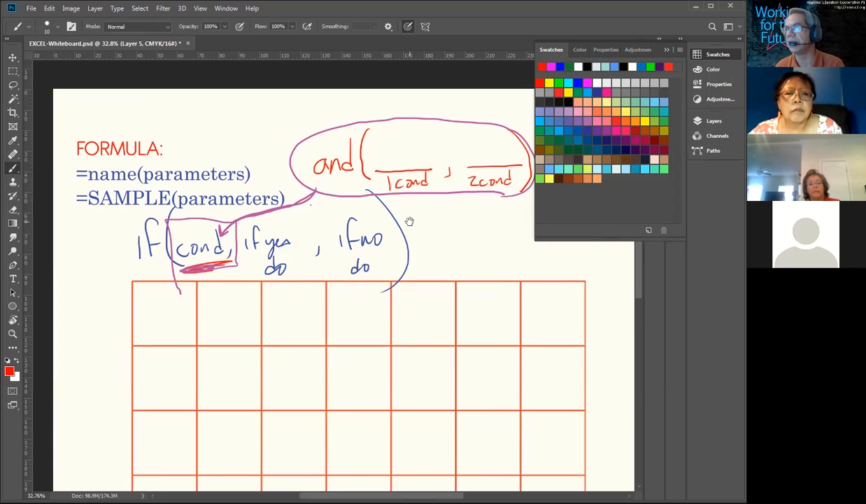
Step: Trace over the and() expression's opening parenthesis, both condition lines and the comma between them in magenta
left_click(429, 248, "ctrl")
right_click(423, 250)
left_click(408, 280)
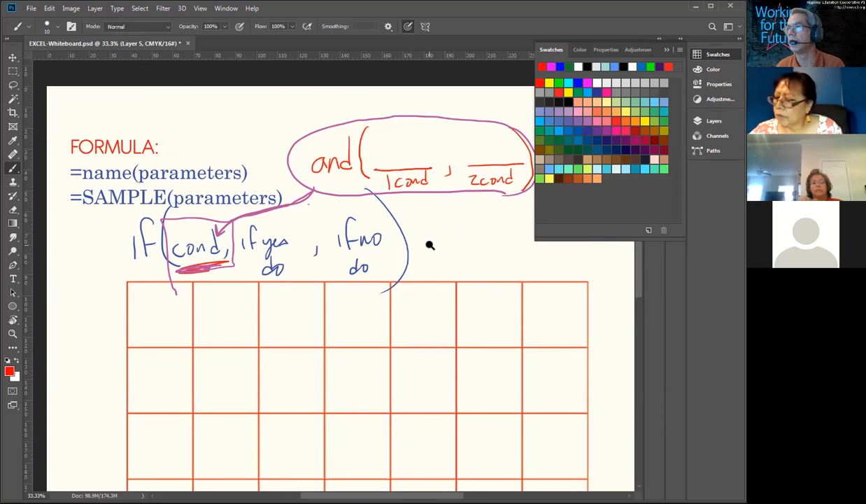
left_click(428, 246, "ctrl")
right_click(427, 244)
right_click(450, 218)
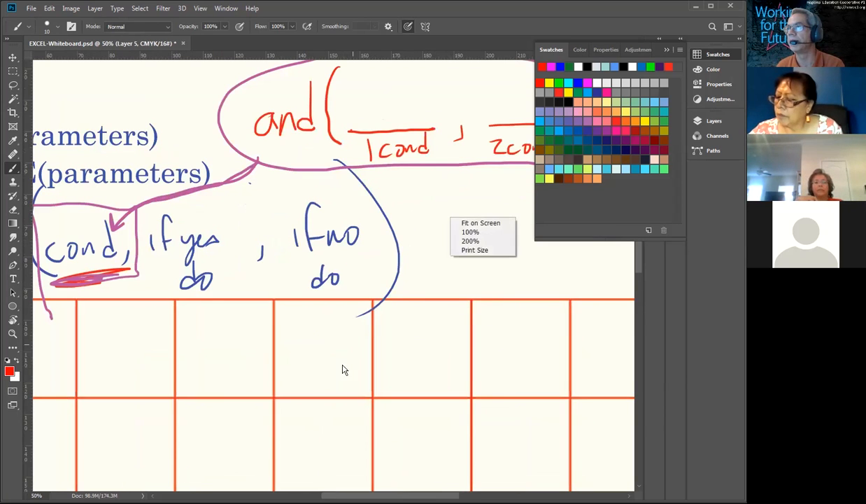
left_click(426, 203)
left_click_drag(413, 214, 355, 332)
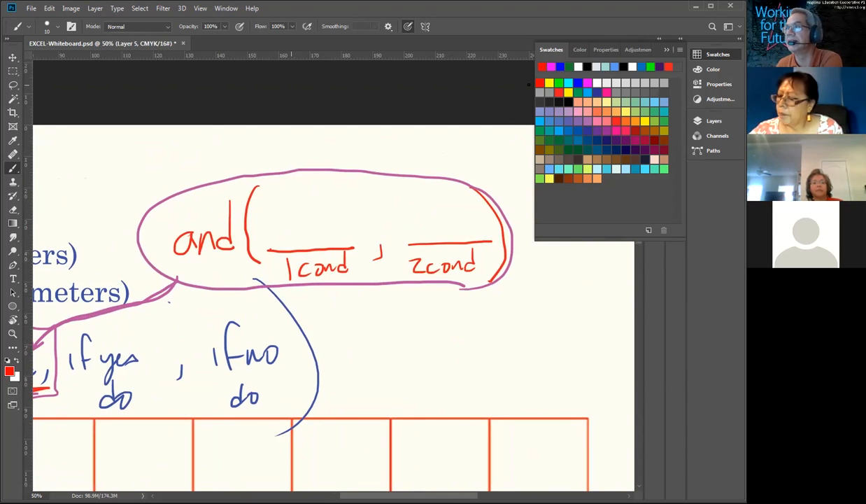
left_click(552, 66)
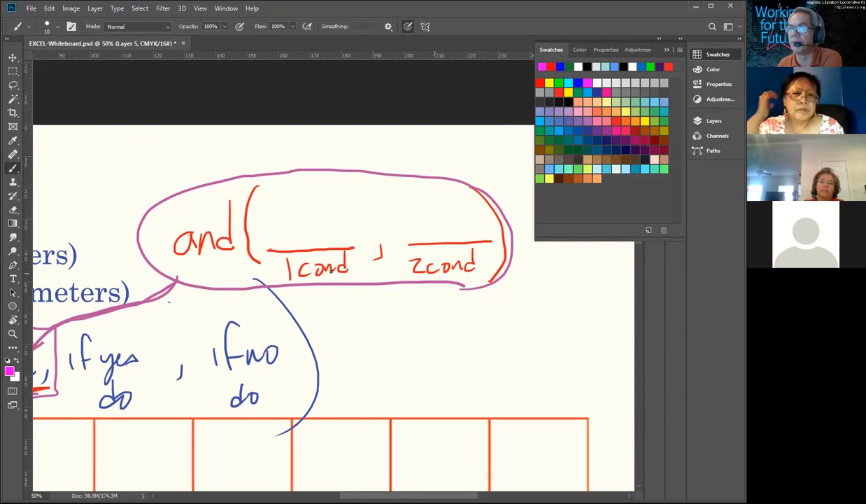
mouse_move(255, 179)
left_mouse_down()
mouse_move(239, 195)
mouse_move(245, 257)
mouse_move(334, 247)
left_mouse_up()
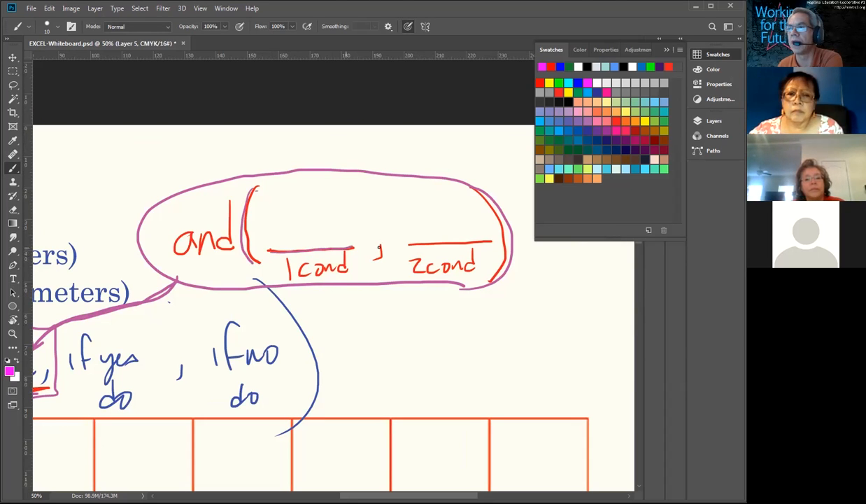
left_click_drag(413, 244, 490, 242)
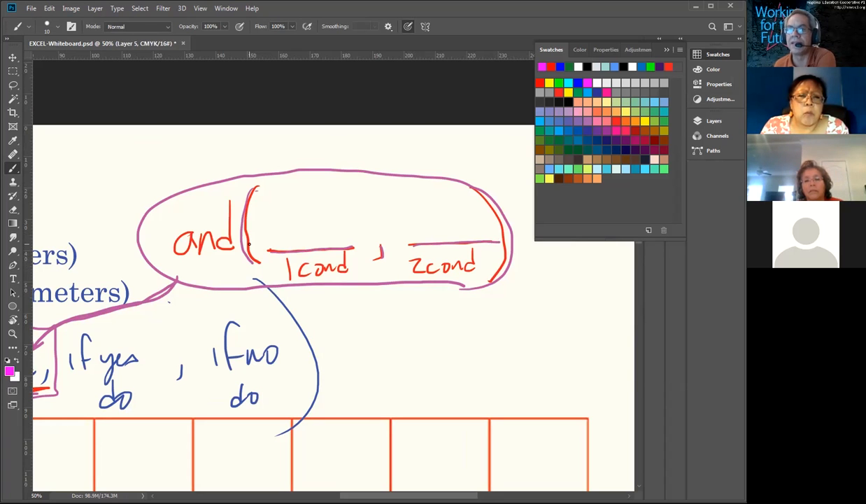
Step: Draw a magenta box around "if yes do" in the if formula
mouse_move(175, 331)
left_mouse_down()
mouse_move(215, 321)
mouse_move(274, 281)
mouse_move(423, 217)
left_mouse_up()
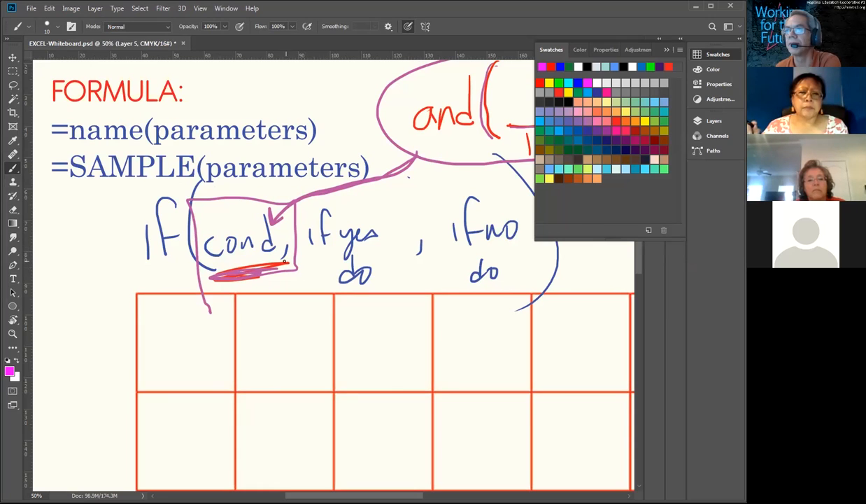
mouse_move(415, 182)
left_mouse_down()
mouse_move(319, 279)
mouse_move(277, 297)
left_mouse_up()
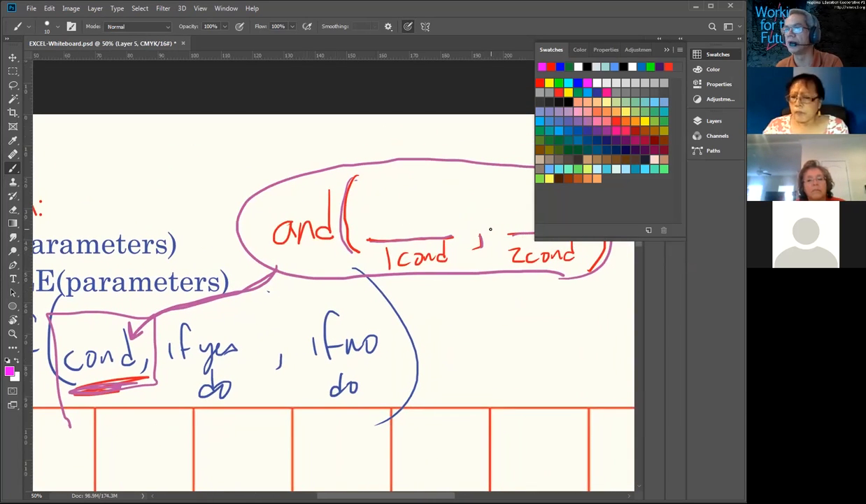
left_click_drag(253, 305, 384, 235)
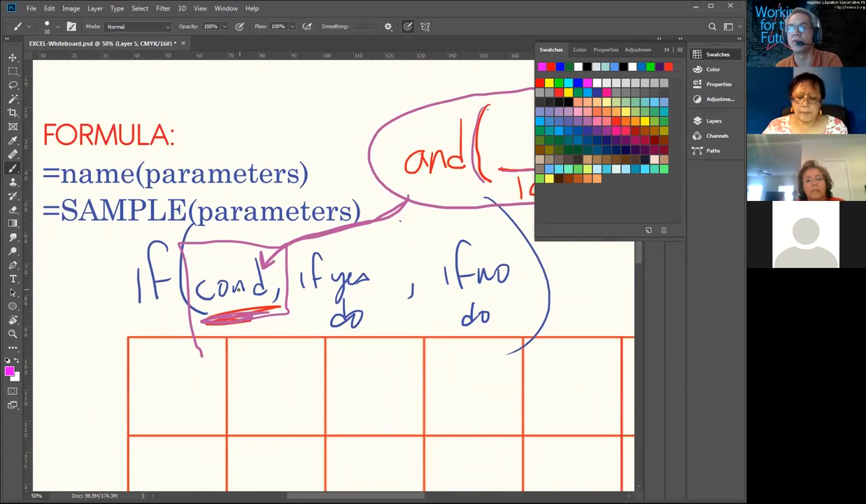
left_click_drag(326, 242, 374, 330)
mouse_move(304, 240)
left_mouse_down()
mouse_move(354, 246)
mouse_move(353, 341)
left_mouse_up()
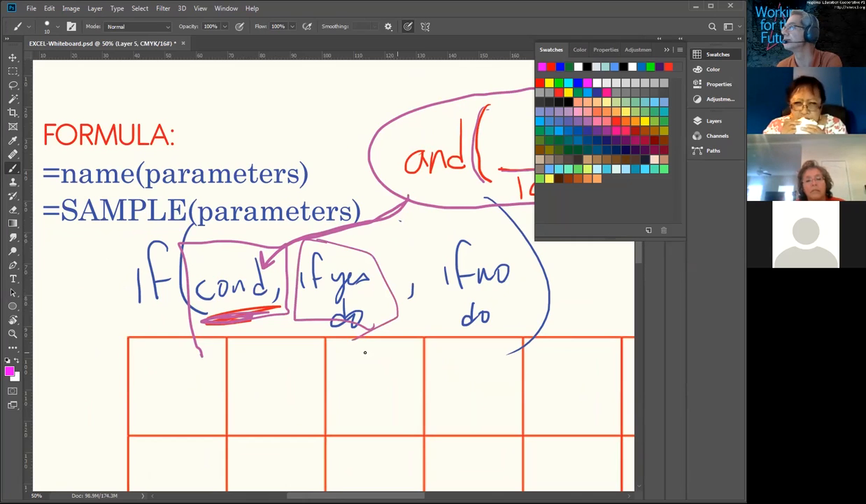
Step: Start a red handwritten formula in the blank area below the grid with "=if(and("
left_click_drag(269, 412, 314, 201)
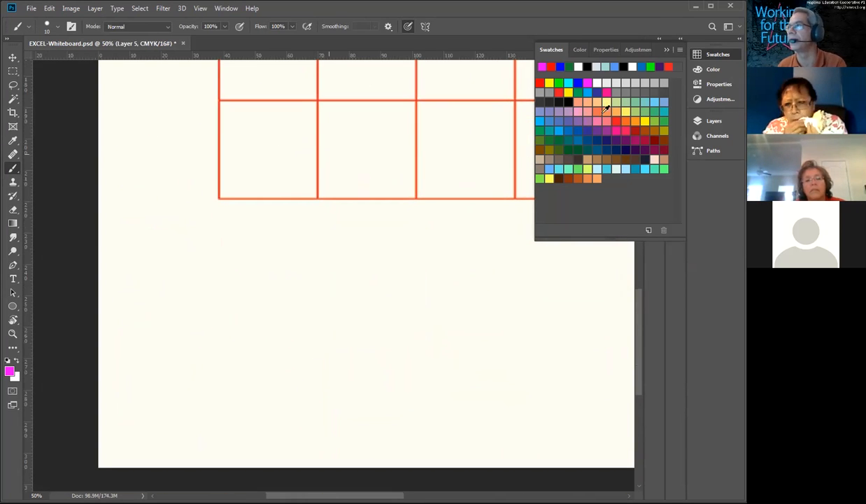
left_click(539, 82)
left_click_drag(147, 270, 159, 267)
mouse_move(150, 277)
left_mouse_down()
mouse_move(170, 277)
mouse_move(186, 246)
mouse_move(207, 287)
left_mouse_up()
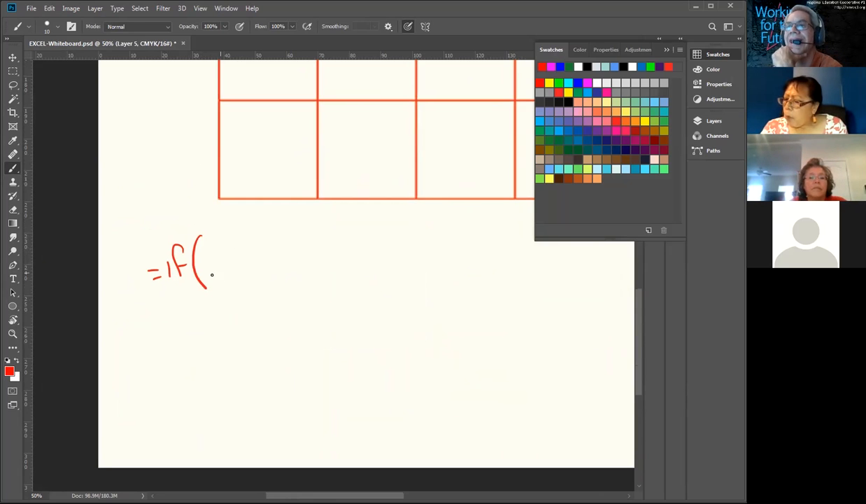
mouse_move(212, 255)
left_mouse_down()
mouse_move(204, 259)
mouse_move(214, 270)
mouse_move(250, 266)
left_mouse_up()
mouse_move(268, 229)
left_mouse_down()
mouse_move(260, 256)
mouse_move(269, 285)
left_mouse_up()
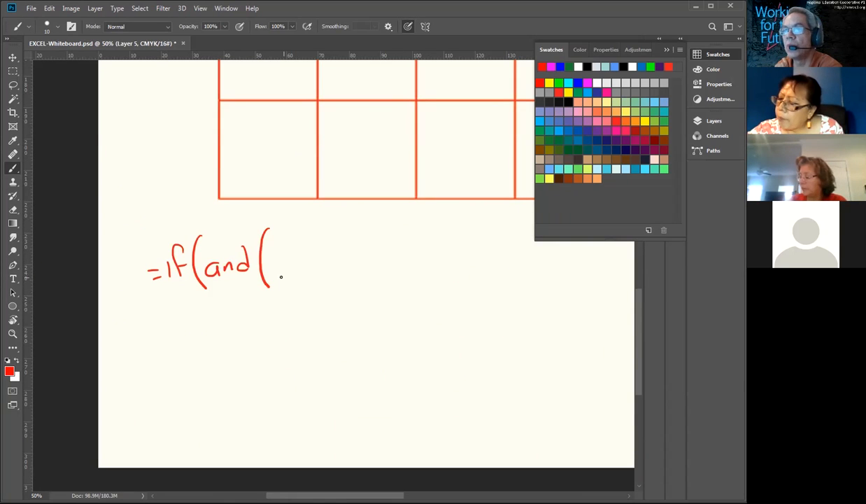
Step: Continue the red handwritten formula with the two conditions "time>min, time<max" and close the and() parenthesis
left_click_drag(275, 256, 276, 269)
left_click_drag(271, 264, 284, 268)
left_click_drag(287, 262, 305, 264)
mouse_move(310, 236)
left_mouse_down()
mouse_move(312, 266)
mouse_move(328, 270)
left_mouse_up()
mouse_move(333, 270)
left_mouse_down()
mouse_move(339, 261)
mouse_move(365, 265)
mouse_move(329, 272)
mouse_move(367, 270)
mouse_move(373, 282)
mouse_move(395, 262)
left_mouse_up()
key("e")
key("b")
left_click(352, 253)
left_click_drag(397, 258, 484, 268)
left_click_drag(484, 259, 478, 269)
left_click_drag(484, 225, 486, 280)
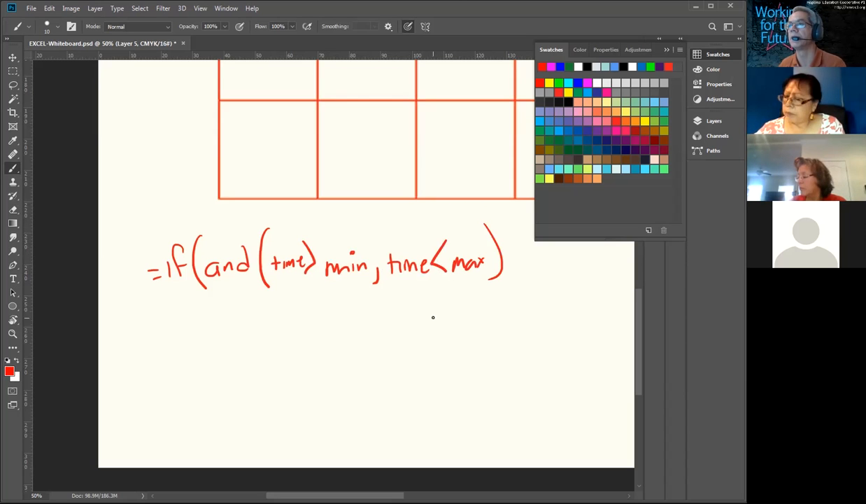
Step: In magenta, underline each of the two time conditions and draw a curly brace under the whole and() part
left_click(551, 66)
left_click_drag(264, 295, 492, 289)
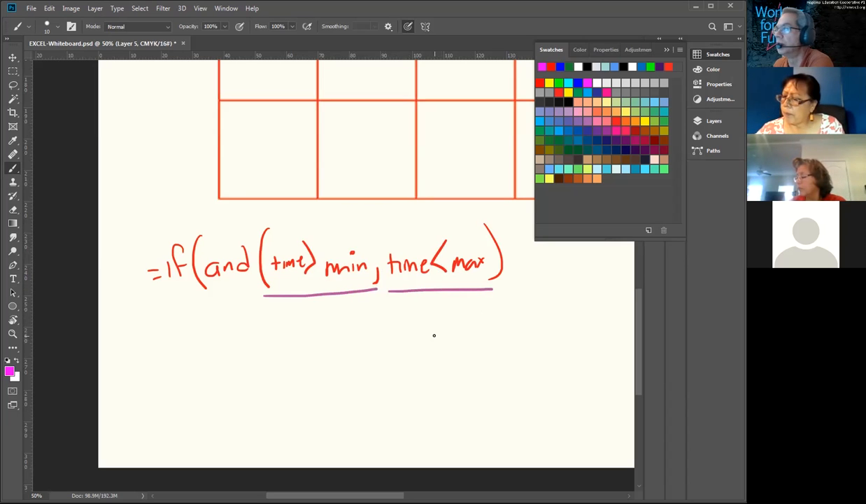
mouse_move(208, 297)
left_mouse_down()
mouse_move(210, 310)
mouse_move(389, 320)
mouse_move(504, 301)
left_mouse_up()
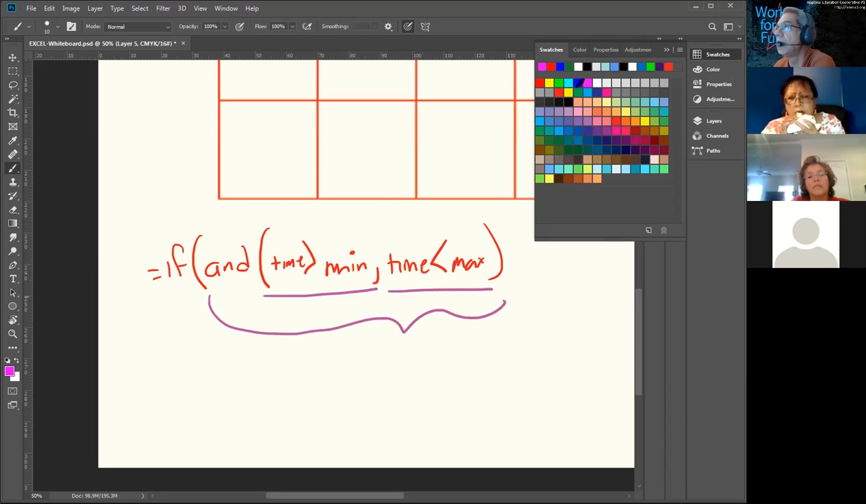
Step: Complete the handwritten formula in red with ", do, that)"
mouse_move(509, 267)
left_mouse_down()
mouse_move(506, 282)
mouse_move(529, 265)
mouse_move(531, 274)
left_mouse_up()
left_click_drag(537, 259, 549, 278)
left_click_drag(568, 249, 569, 270)
left_click_drag(561, 261, 586, 267)
left_click_drag(594, 259, 605, 266)
mouse_move(600, 256)
left_mouse_down()
mouse_move(611, 253)
mouse_move(619, 292)
mouse_move(615, 216)
mouse_move(596, 297)
left_mouse_up()
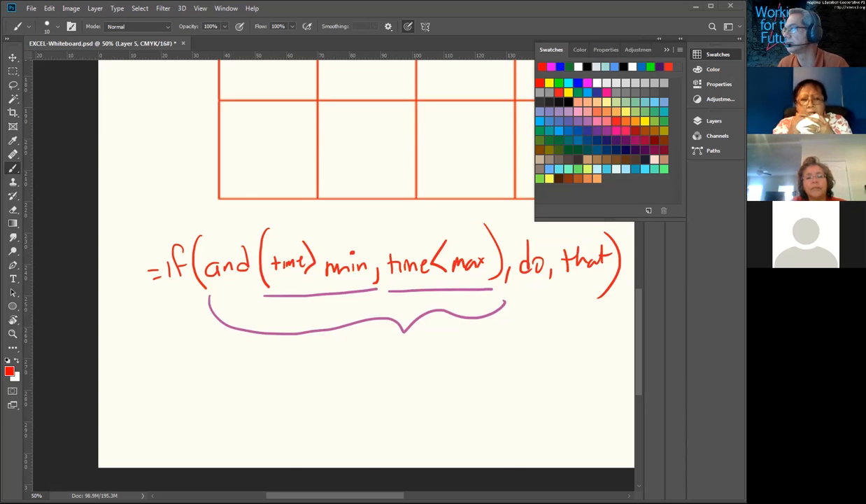
Step: Switch to the Google Sheets file Data Sample-SMALL and check the mintime and maxtime cells B1 and B2 on the results sheet
key("alt+Tab")
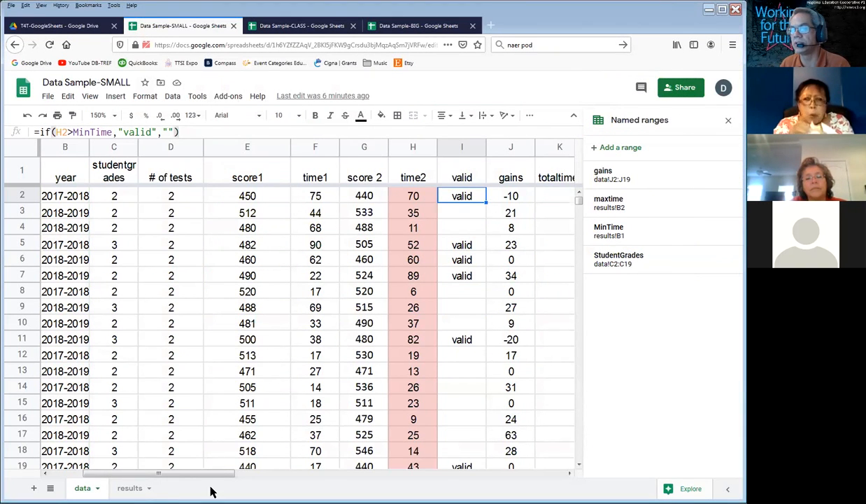
left_click_drag(207, 474, 242, 477)
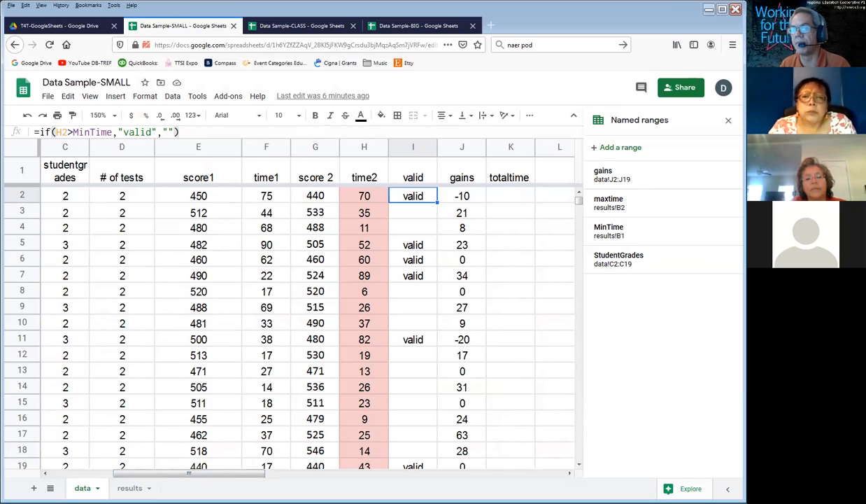
left_click(129, 488)
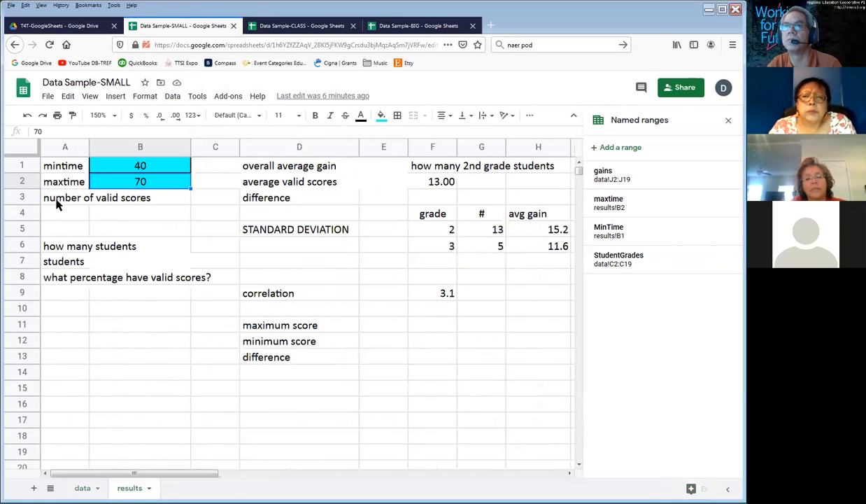
left_click(140, 168)
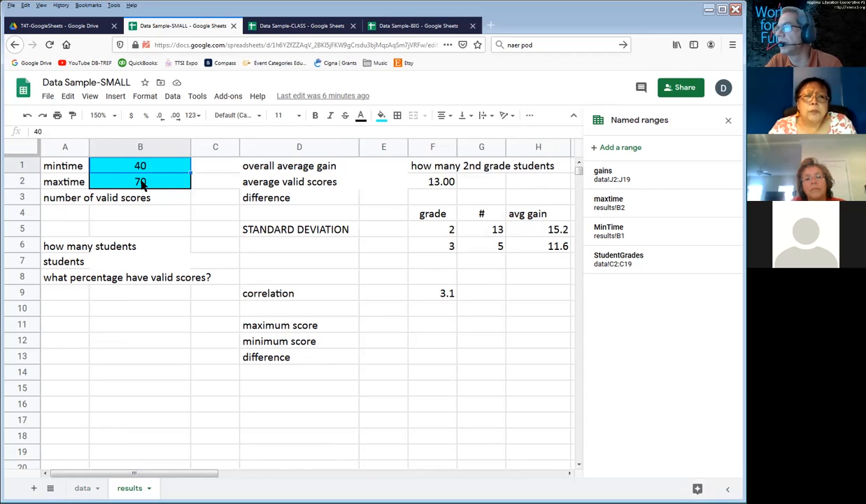
left_click(141, 183)
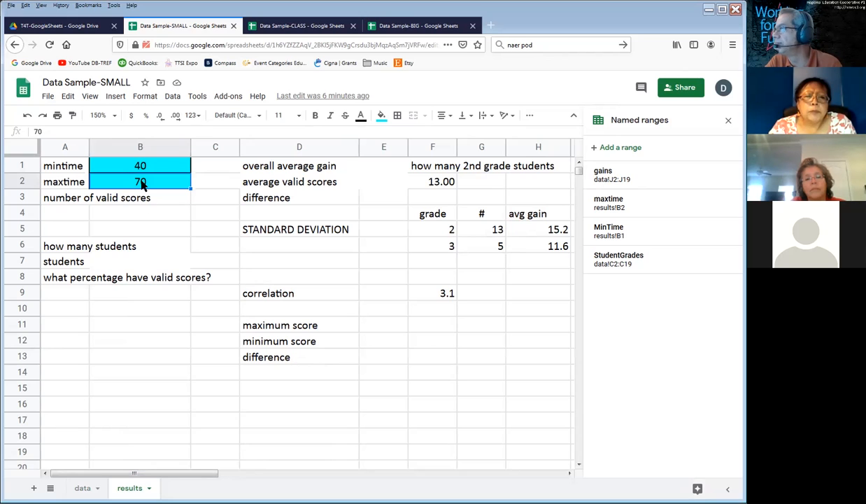
Step: Clear the existing formulas from the valid column on the data sheet, starting at I2
left_click(85, 487)
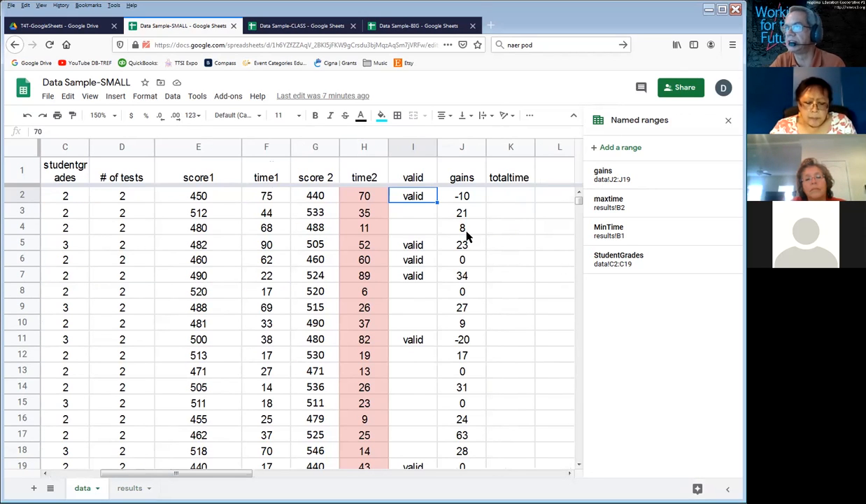
left_click_drag(415, 199, 416, 415)
key("Delete")
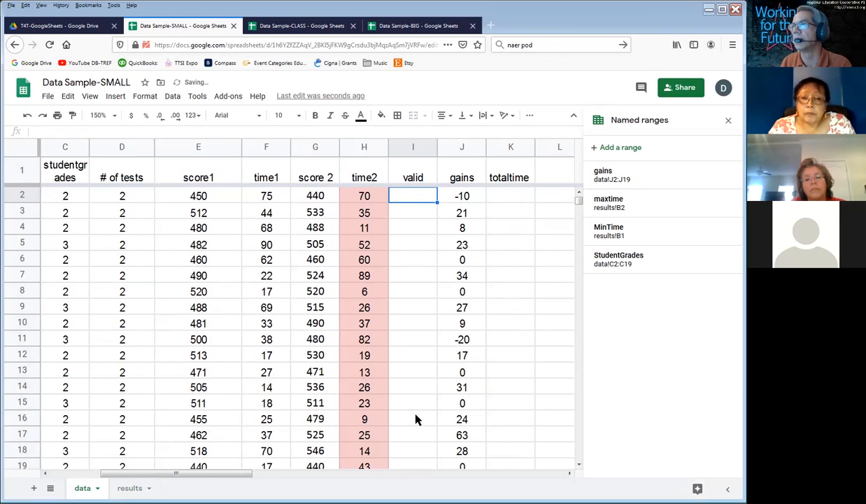
Step: In I2, begin an if() formula whose condition is and(H2>mintime,H2<maxtime)
type("=if")
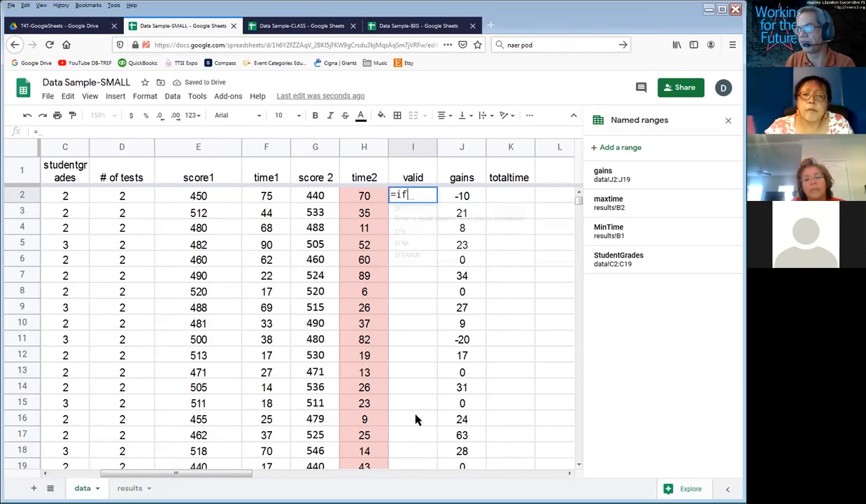
type("(")
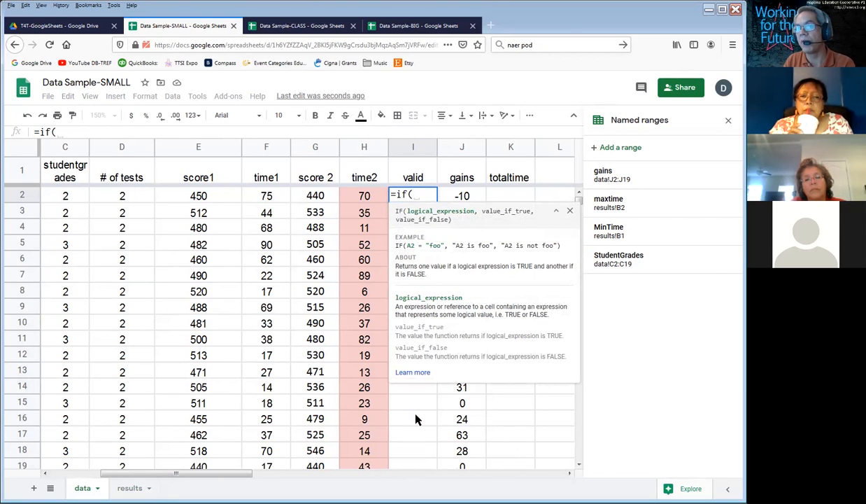
type("and(")
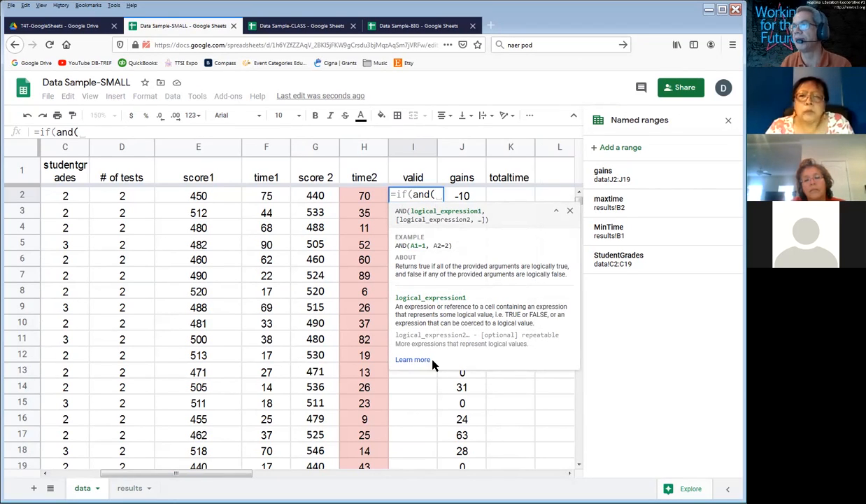
left_click(365, 195)
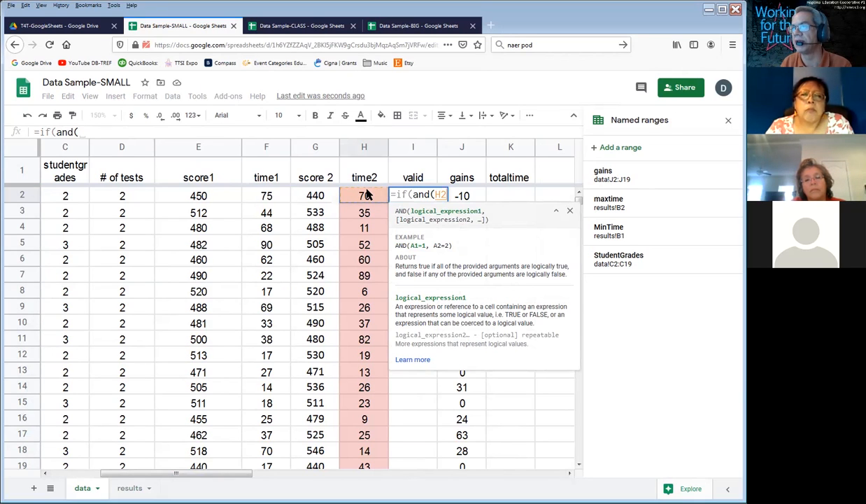
type(">mintime")
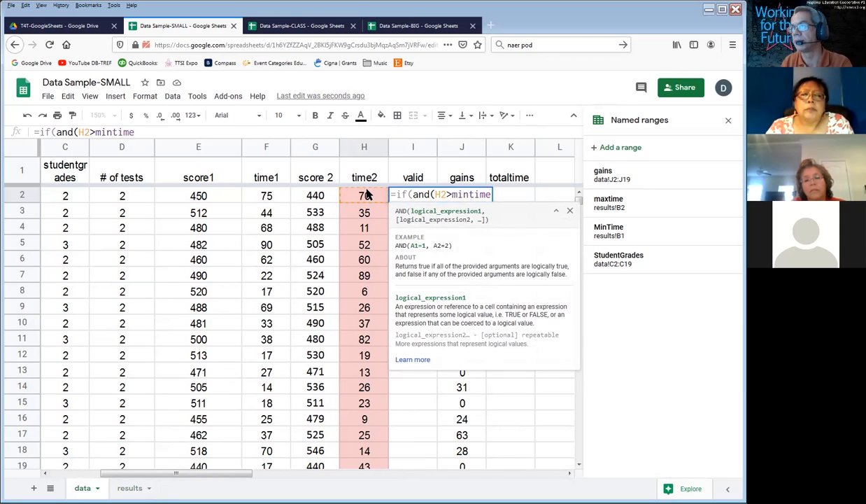
type(",")
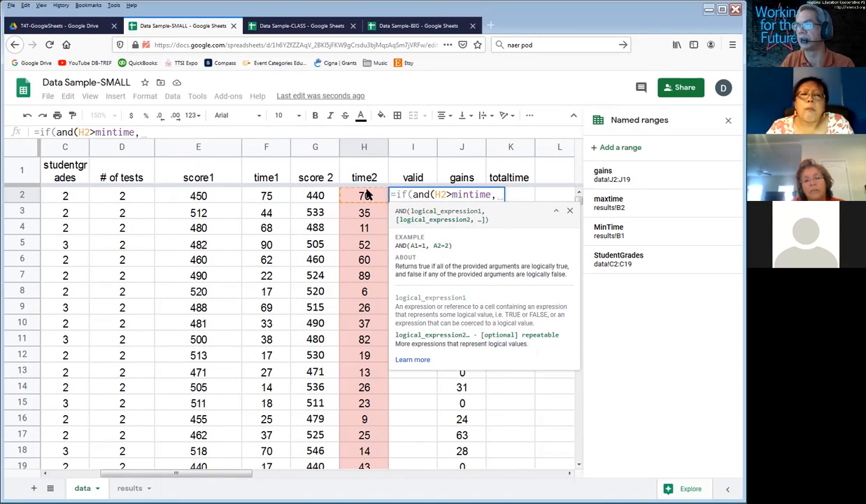
left_click(364, 196)
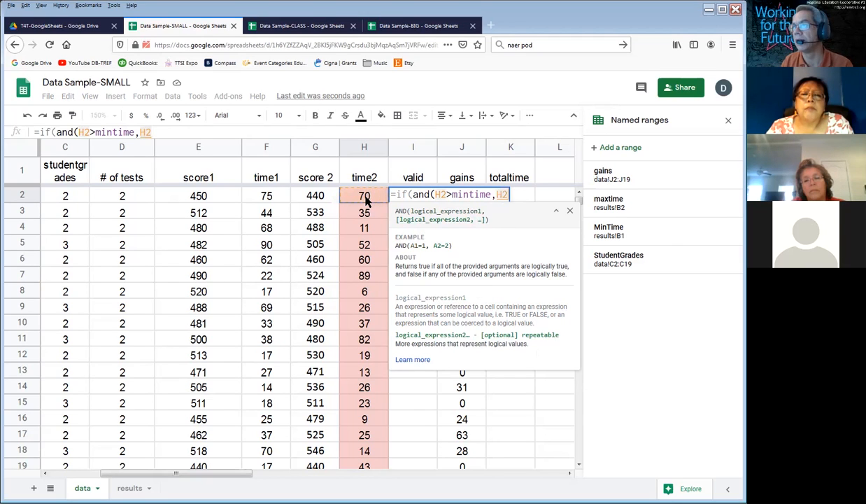
type("<")
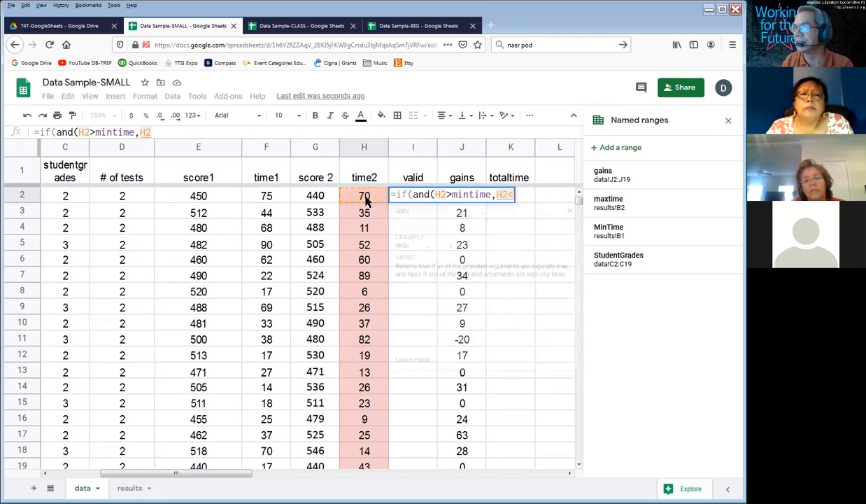
type("maxtime)")
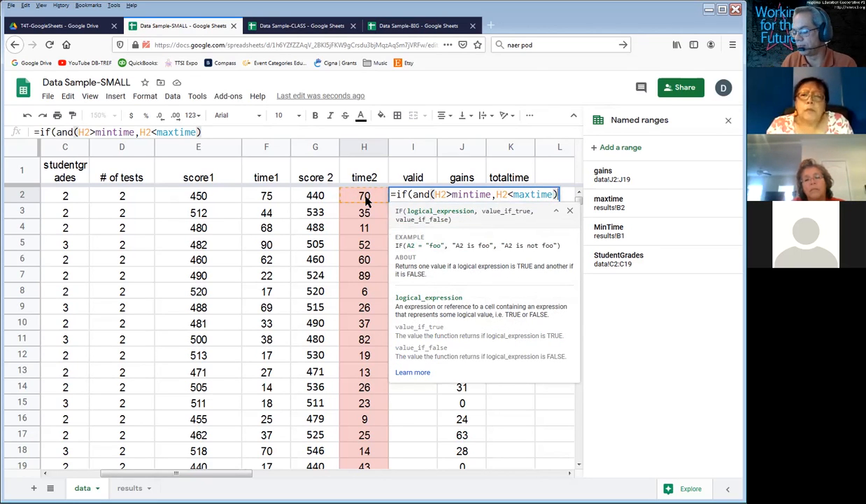
type(",")
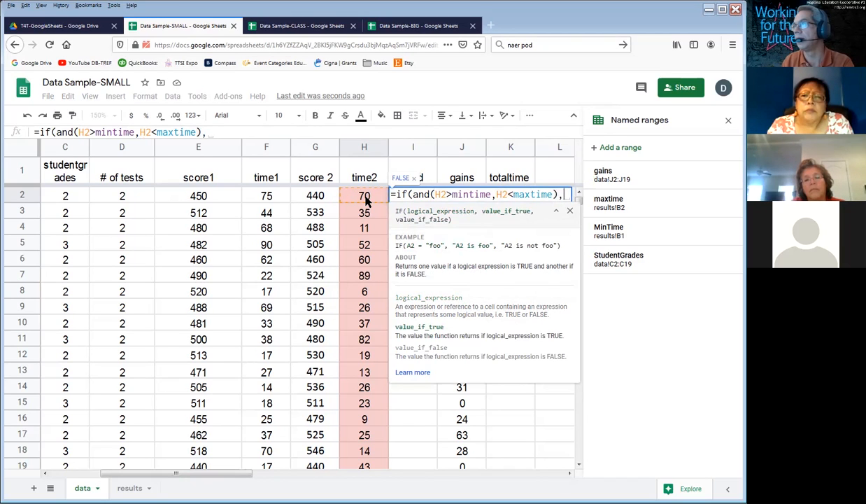
type("\"valid\"")
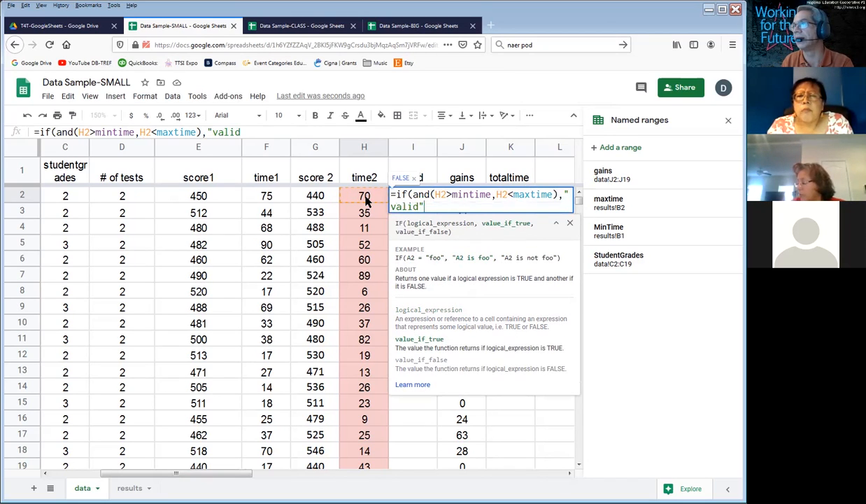
type(",")
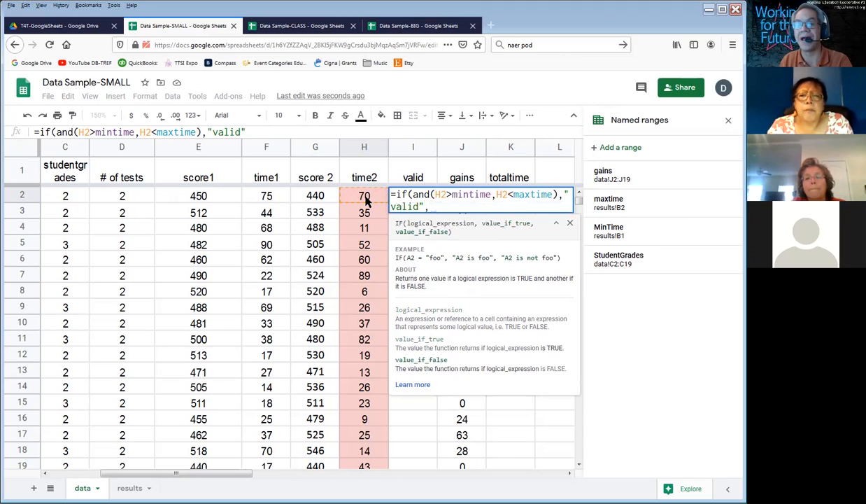
type("\"\")")
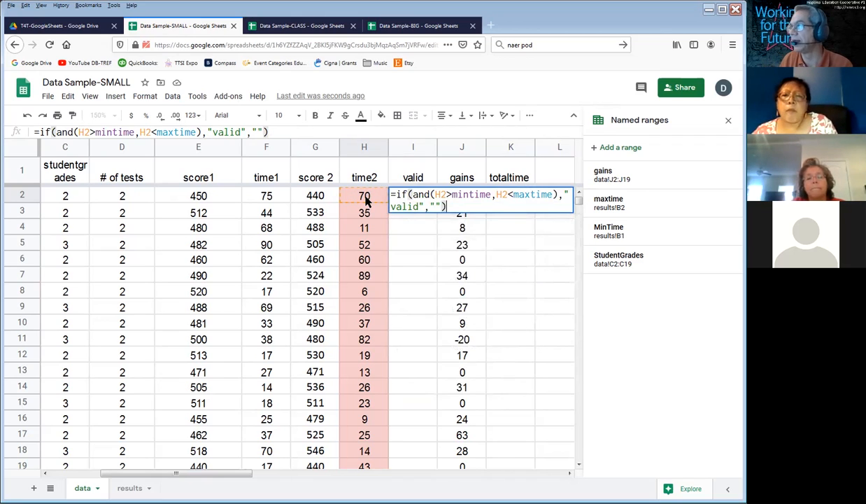
Step: Complete the I2 formula with "valid" as the true result and an empty string "" as the false result, and enter it
key("Return")
Step: Fill the I2 formula down the valid column through I19 and check the copied formula in I5
key("Up")
key("shift+Down")
key("shift+Down")
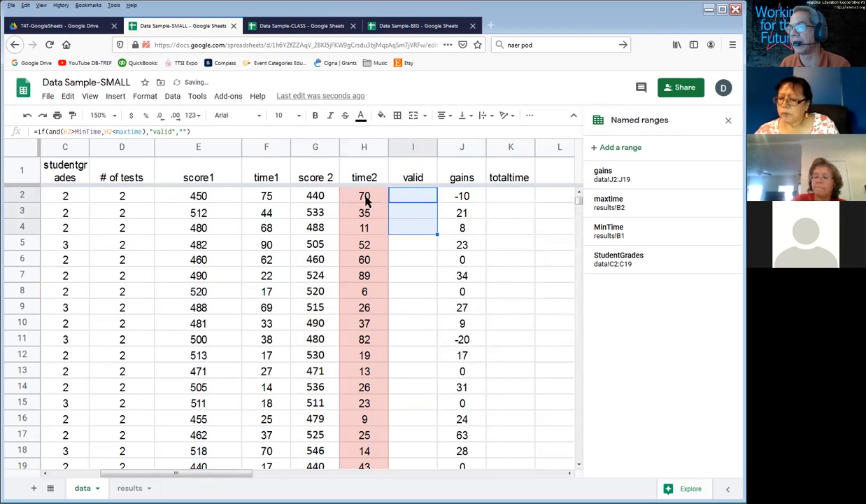
key("shift+Down")
key("shift+Down")
key("shift+Down")
key("shift+Down")
key("shift+Down")
key("shift+Down")
key("shift+Down")
key("shift+Down")
key("shift+Down")
key("shift+Down")
key("shift+Down")
key("shift+Down")
key("shift+Down")
key("shift+Down")
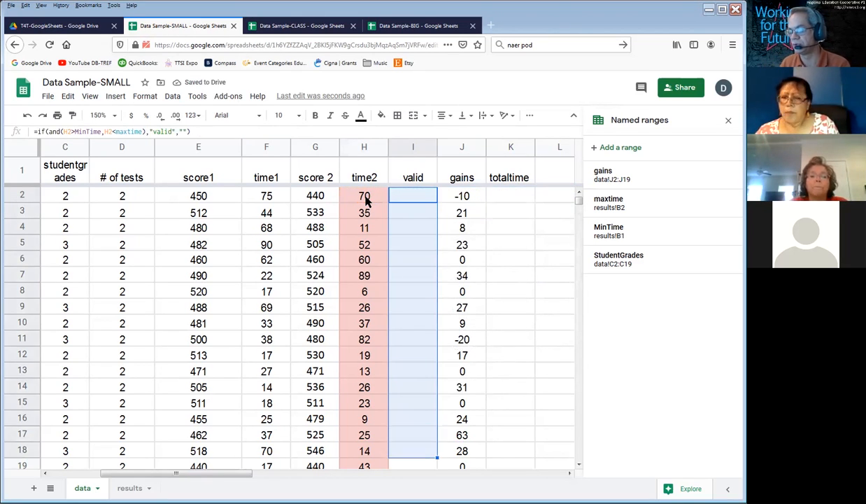
key("shift+Down")
key("ctrl+d")
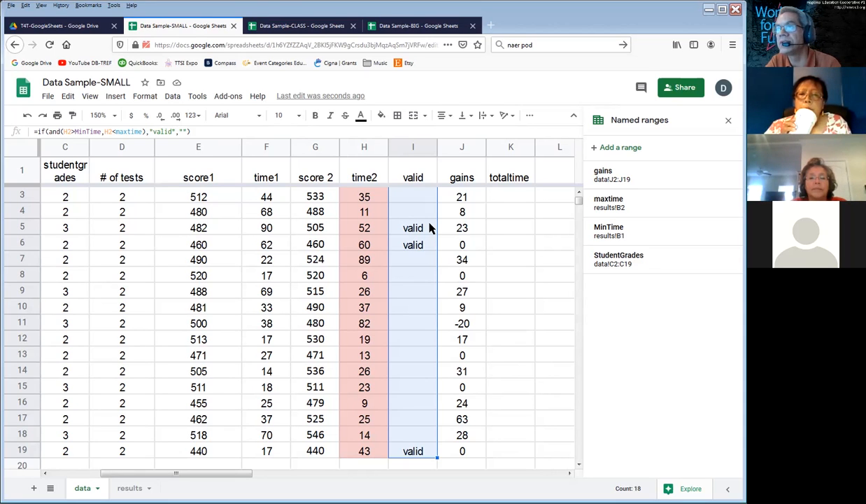
left_click(430, 227)
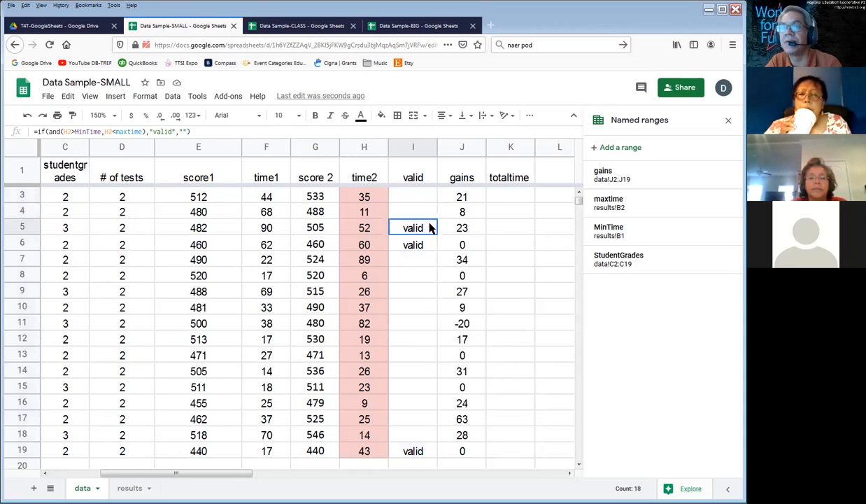
Step: Set mintime in cell B1 of the results sheet to 25
left_click(129, 488)
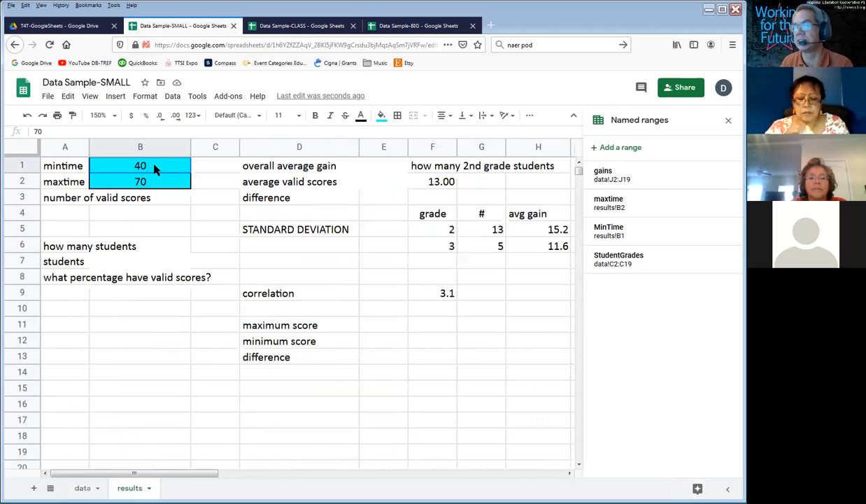
type("25")
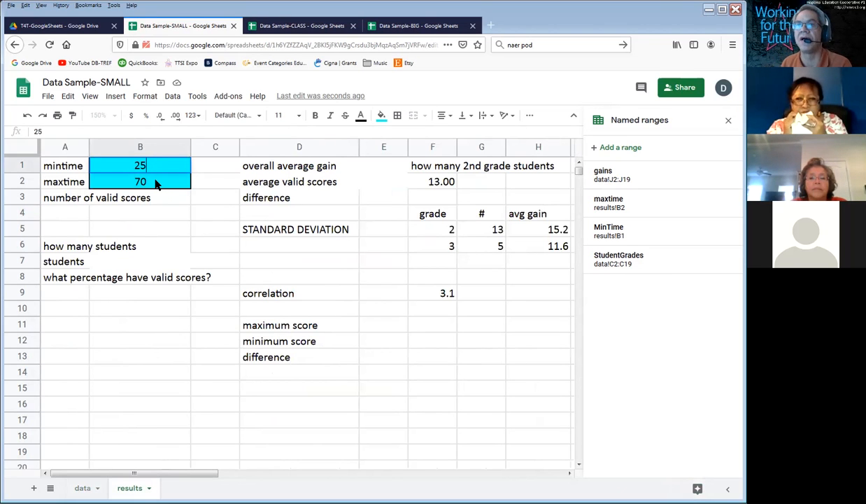
key("Return")
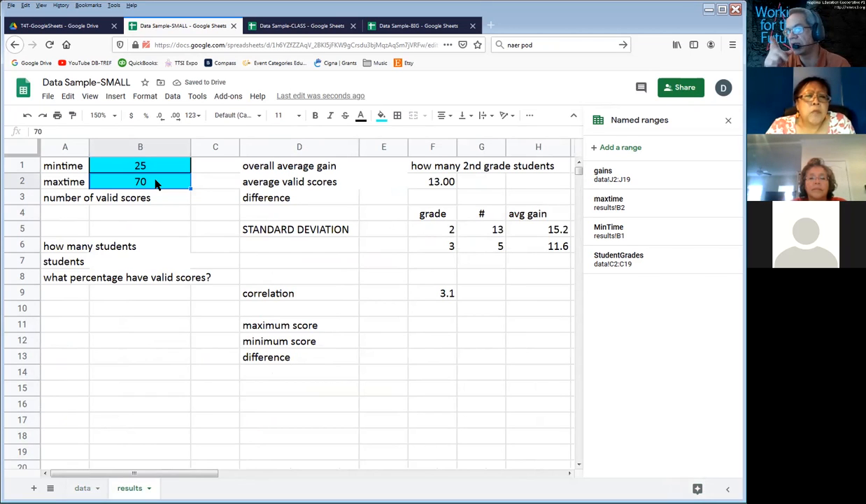
Step: Return to the data sheet and examine the valid column's formula in I3, leaving it unedited
left_click(84, 489)
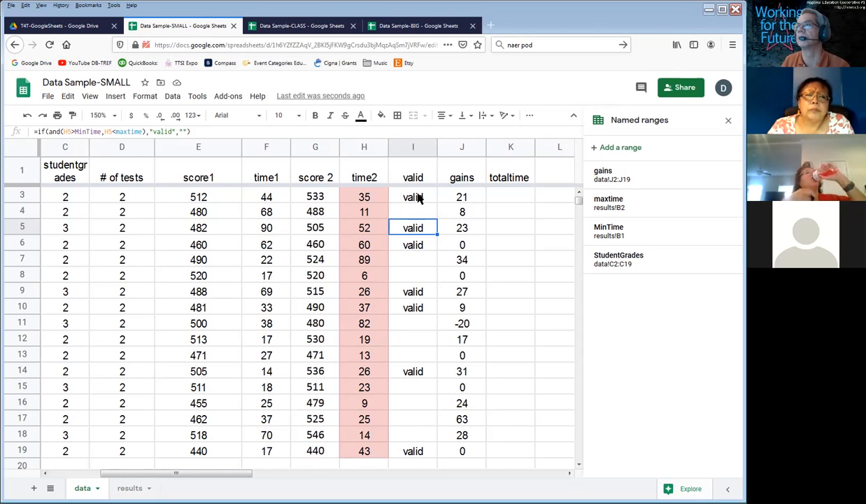
left_click(419, 197)
double_click(418, 197)
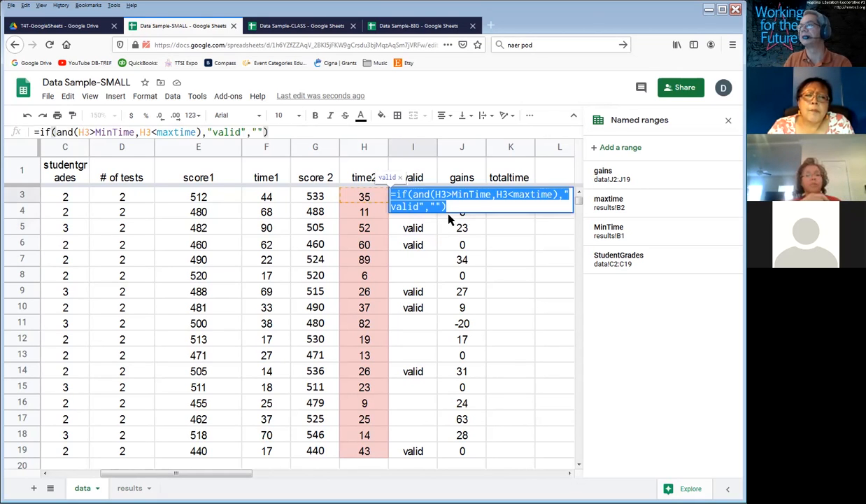
left_click(462, 205)
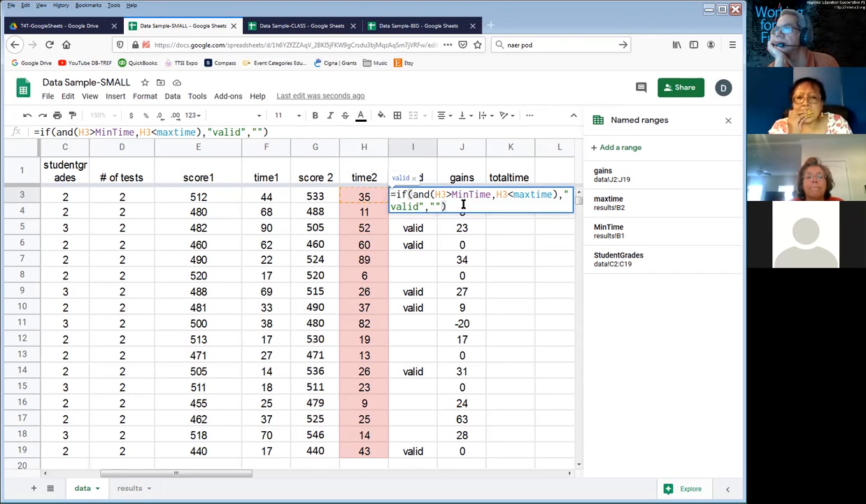
key("Return")
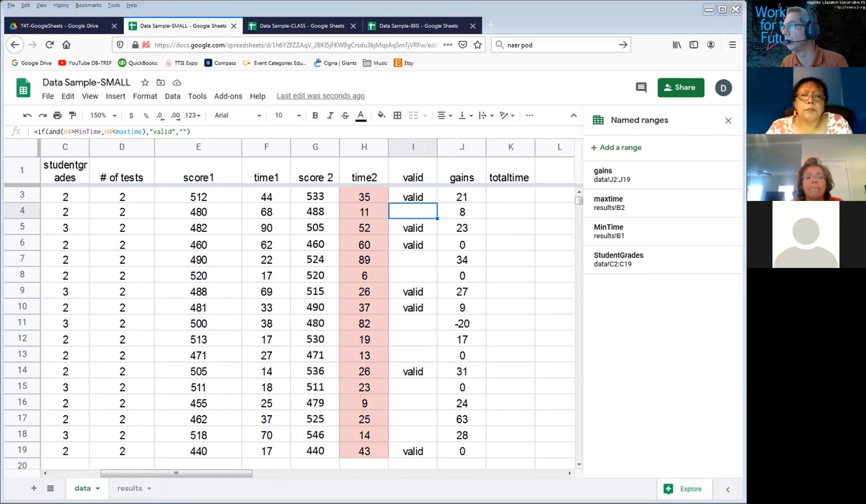
Step: Switch to the Photoshop file EXCEL-Whiteboard.psd and erase the handwritten "and" inside the magenta oval above the grid
key("alt+Tab")
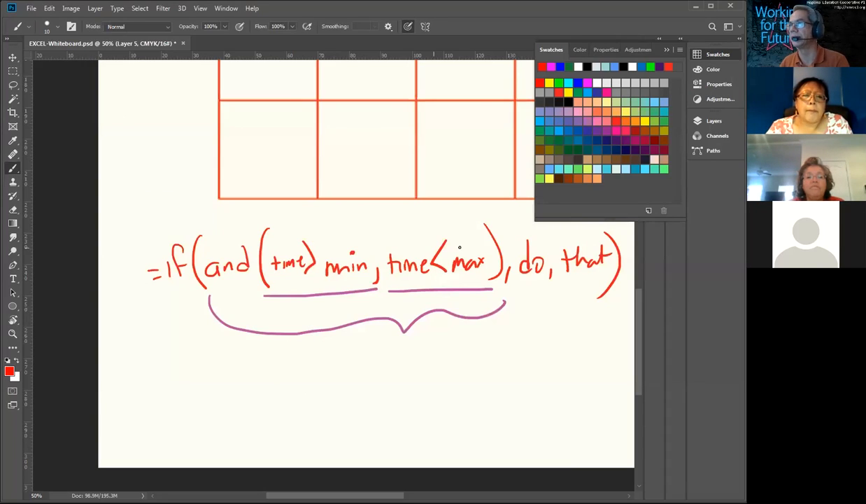
left_click_drag(275, 44, 282, 280)
left_click_drag(290, 322, 300, 45)
scroll(321, 241, "up", 5)
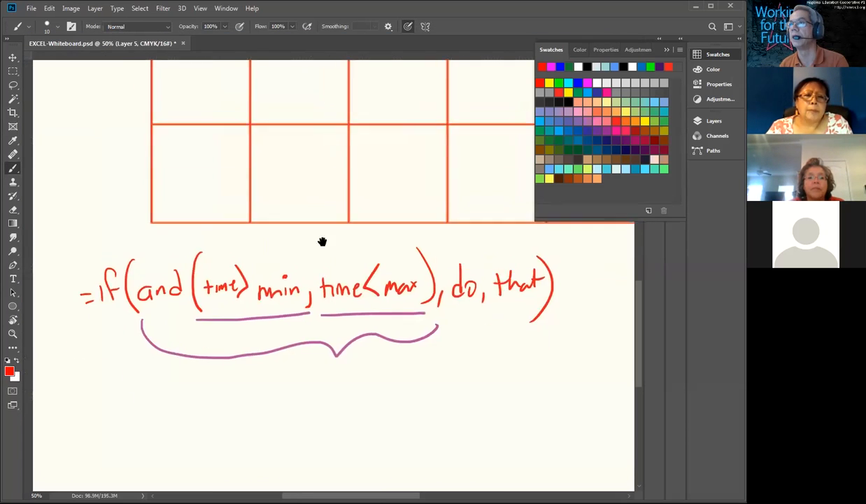
left_click_drag(433, 240, 171, 259)
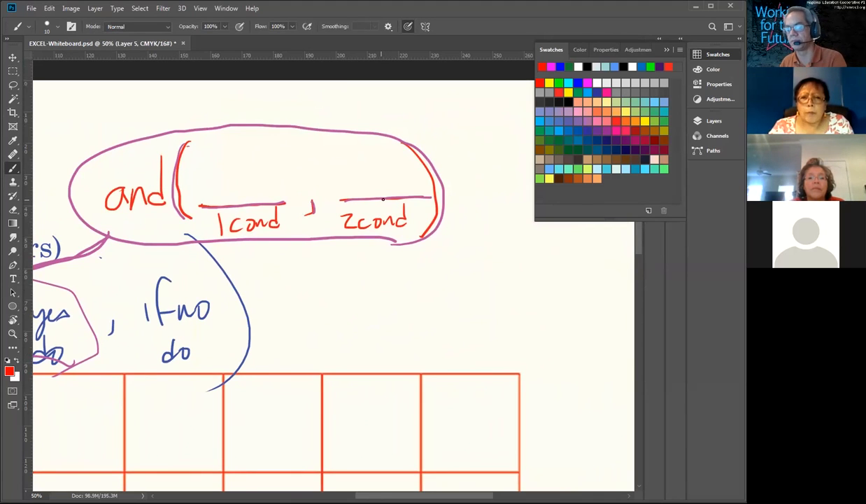
key("e")
mouse_move(149, 170)
left_mouse_down()
mouse_move(154, 199)
mouse_move(126, 207)
mouse_move(120, 197)
left_mouse_up()
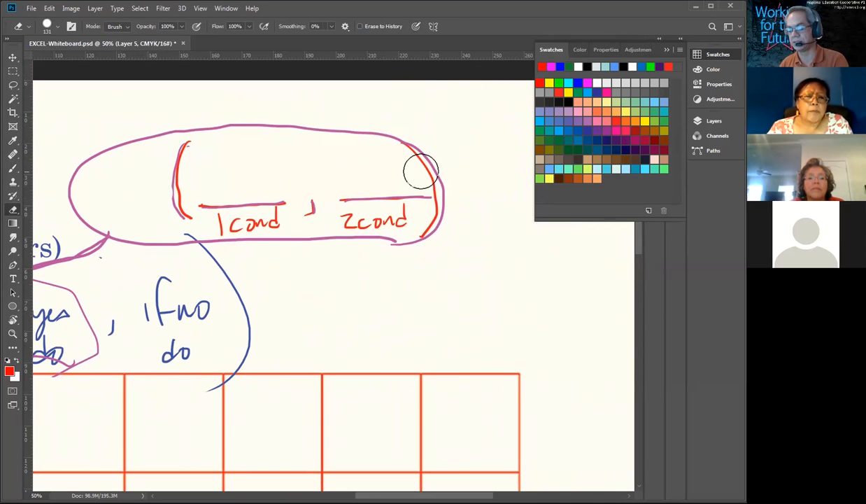
Step: With the brush in red, write "and" over "OR", separated by a line, in front of the two-condition parentheses
key("b")
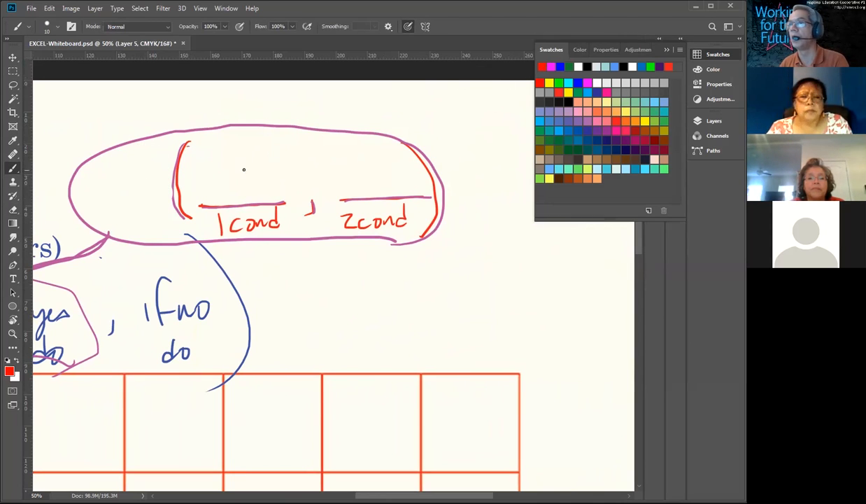
mouse_move(135, 188)
left_mouse_down()
mouse_move(143, 207)
mouse_move(161, 204)
left_mouse_up()
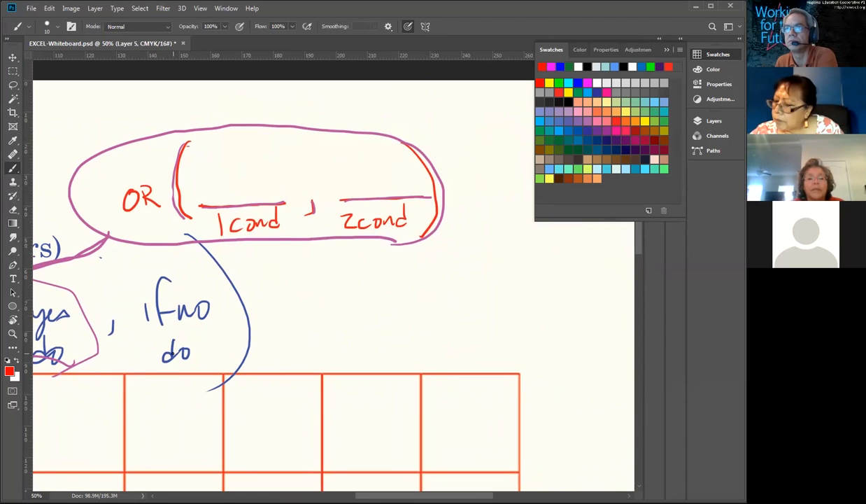
mouse_move(114, 182)
left_mouse_down()
mouse_move(158, 177)
mouse_move(125, 163)
mouse_move(136, 175)
left_mouse_up()
mouse_move(146, 144)
left_mouse_down()
mouse_move(148, 175)
mouse_move(142, 165)
left_mouse_up()
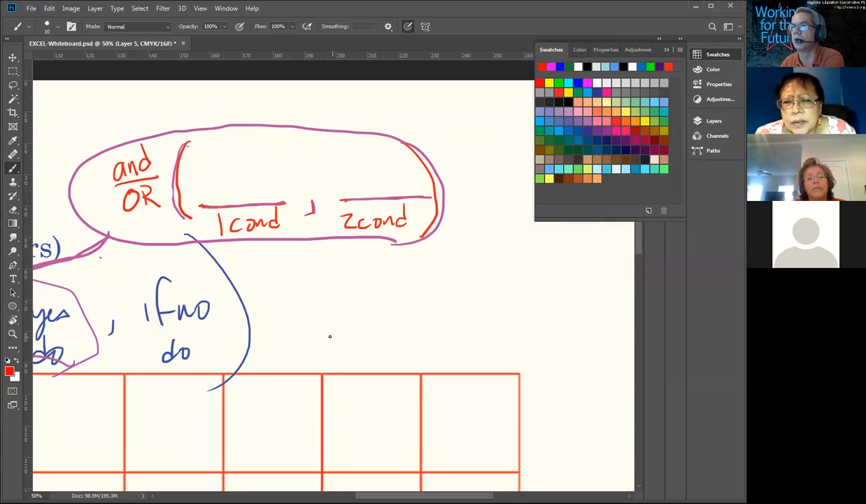
Step: Handwrite "OR(cond1, cond2)" in red below the magenta oval, beside the blue "if no do" note
left_click_drag(312, 292, 341, 308)
mouse_move(347, 274)
left_mouse_down()
mouse_move(350, 313)
mouse_move(404, 287)
mouse_move(434, 311)
mouse_move(482, 286)
mouse_move(516, 295)
left_mouse_up()
left_click_drag(522, 256, 526, 311)
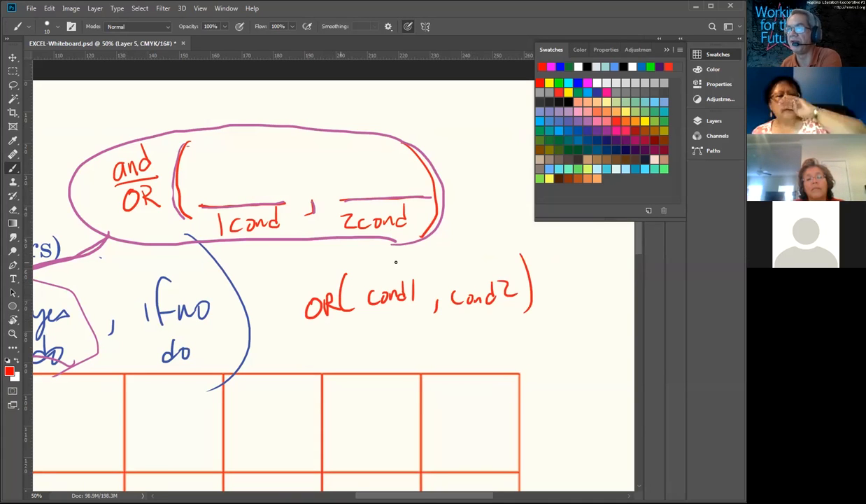
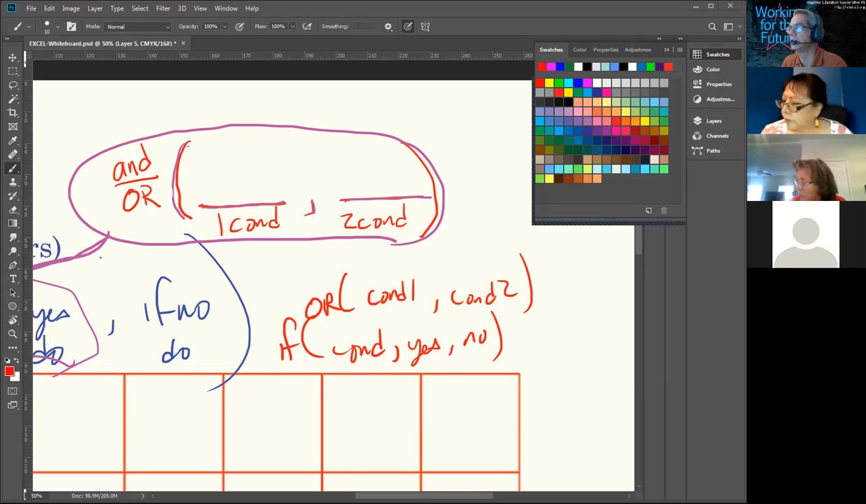
Step: Switch to the Data Sample-SMALL sheet and retype the empty quotes as the false result in the valid formula in I3
key("alt+Tab")
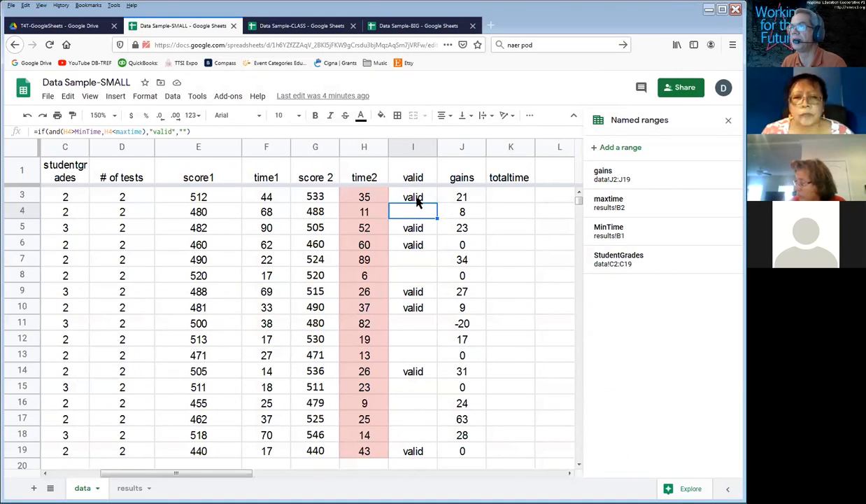
double_click(417, 198)
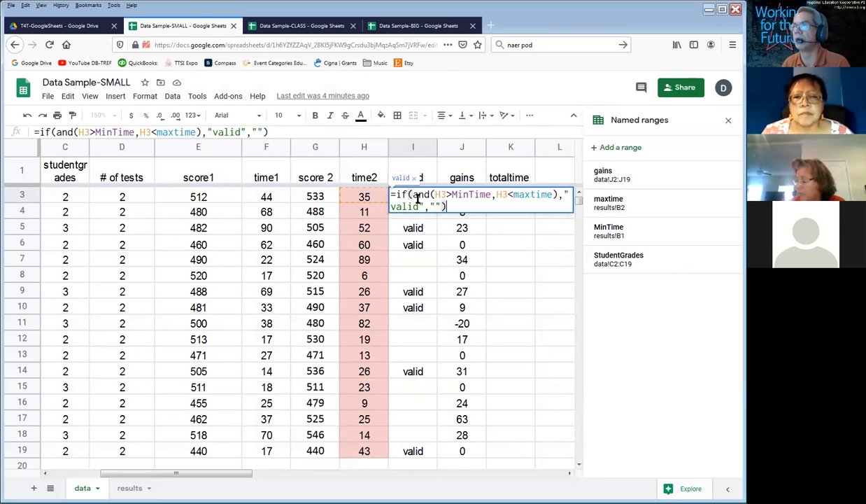
left_click(443, 205)
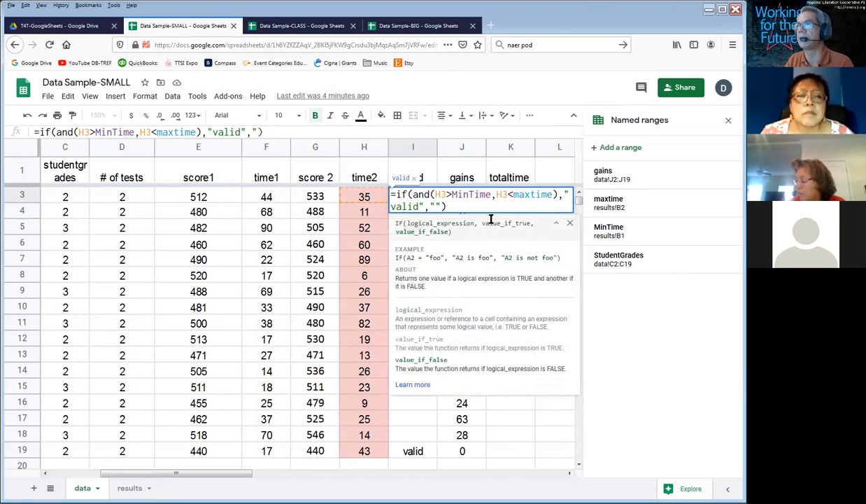
key("BackSpace")
key("BackSpace")
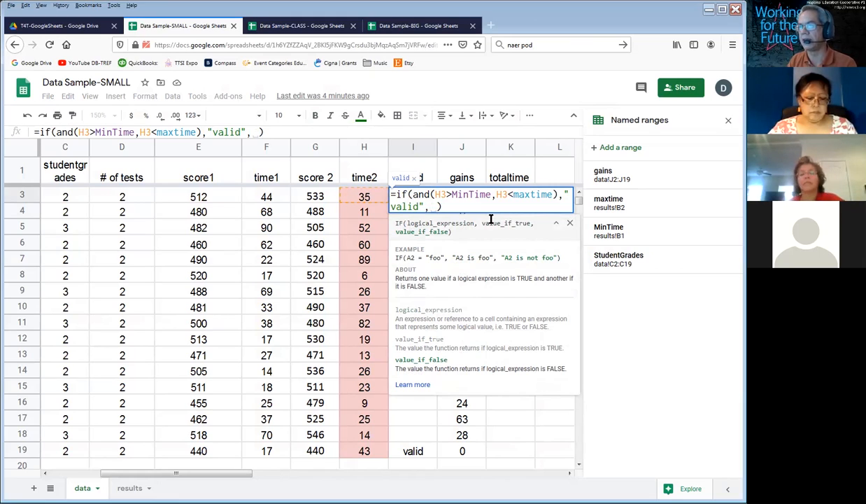
type("\"")
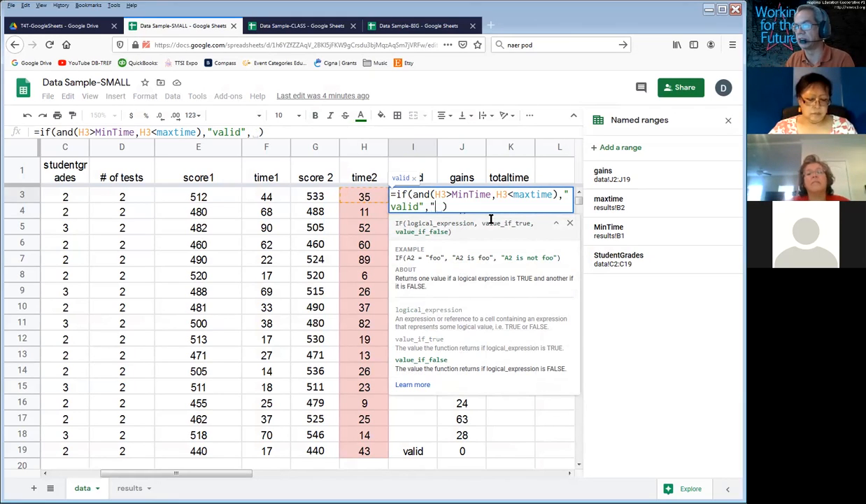
type("\"")
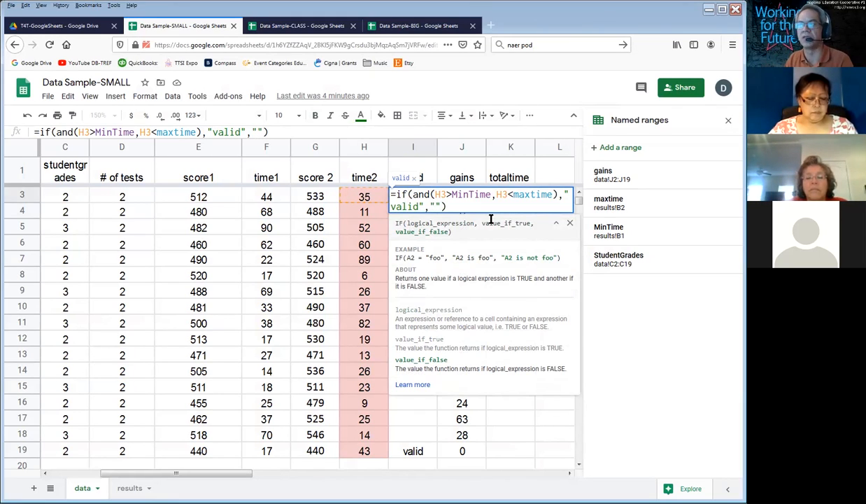
key("Return")
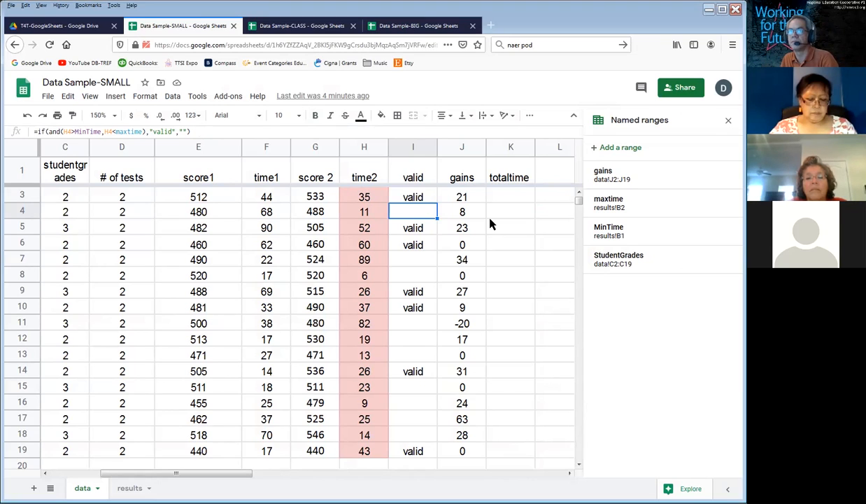
Step: Switch to the Data Sample-CLASS spreadsheet and review the cells covered by named ranges assign1 to assign4, grades, iep and test1
key("Left")
key("Left")
key("Left")
key("Left")
key("Left")
key("Left")
key("Left")
key("Left")
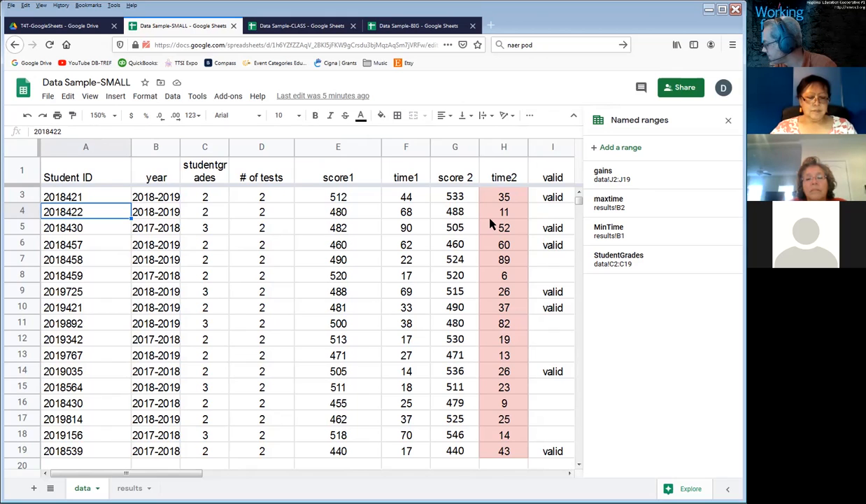
left_click(297, 28)
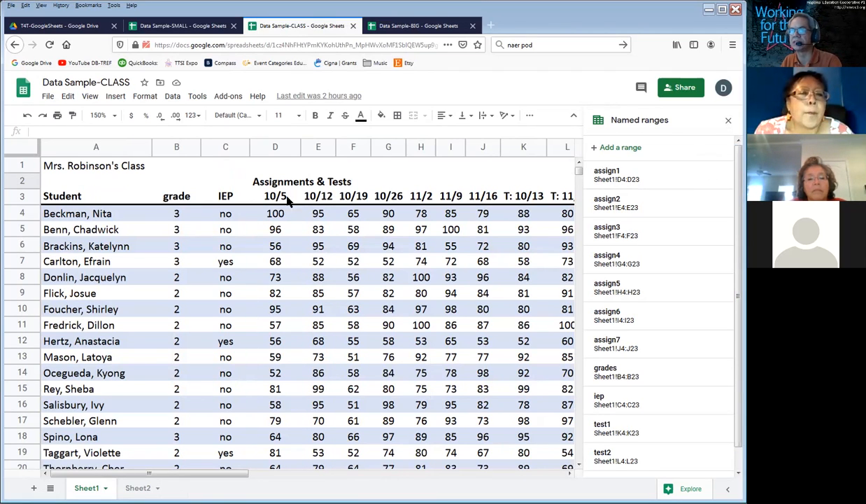
left_click(633, 178)
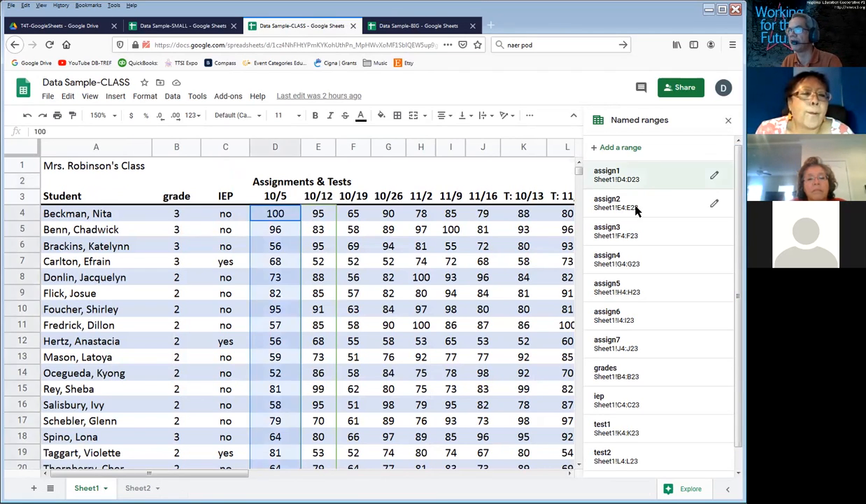
left_click(635, 207)
left_click(633, 234)
left_click(633, 259)
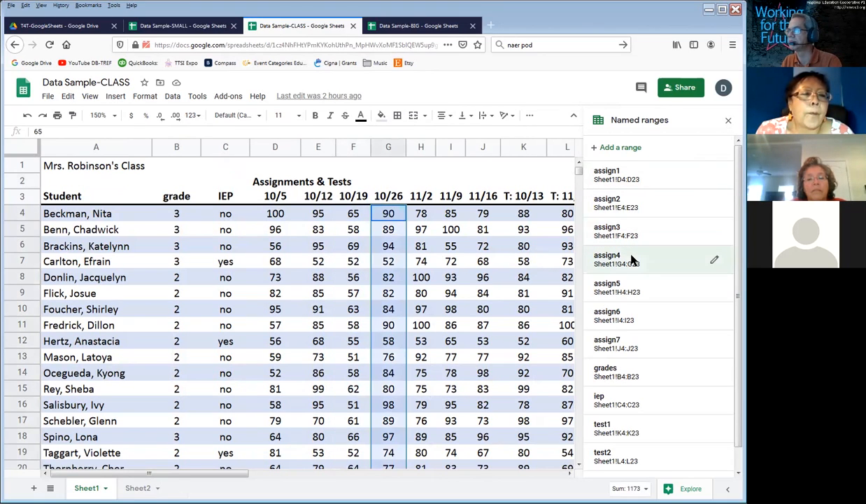
left_click(612, 375)
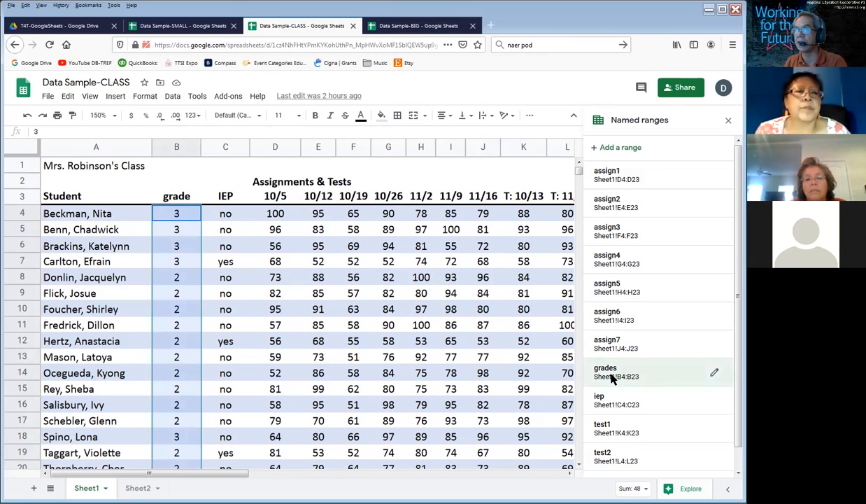
left_click(633, 401)
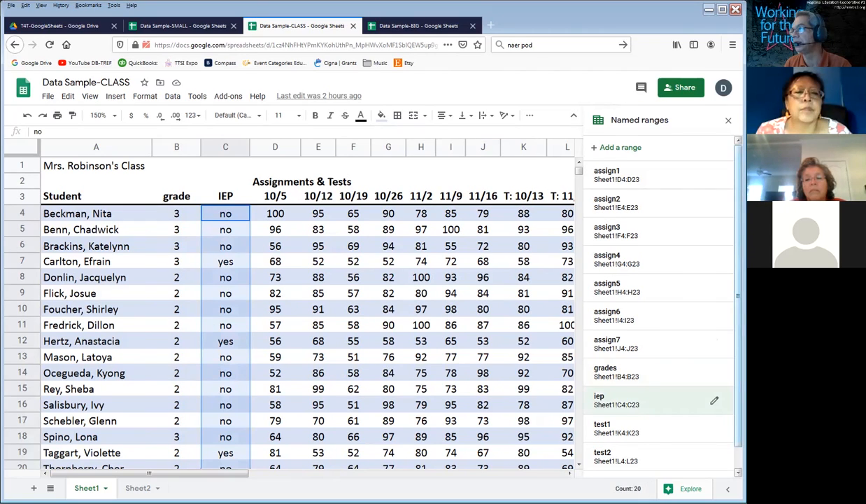
scroll(657, 400, "down", 1)
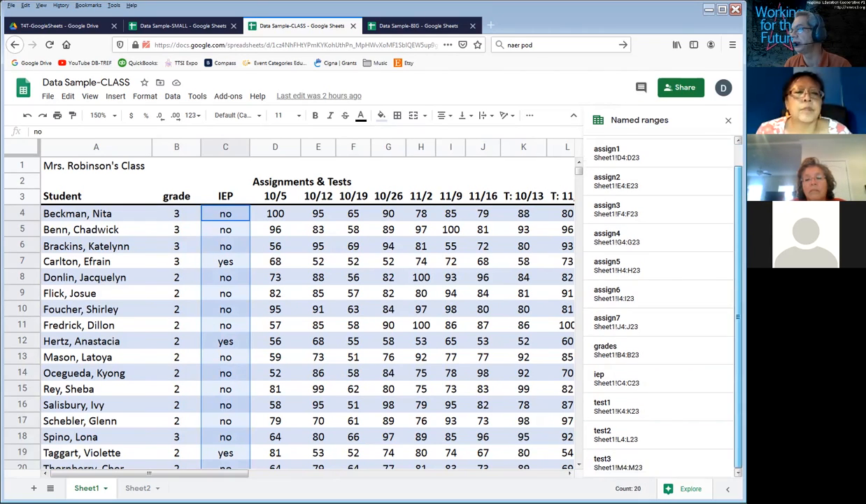
left_click(609, 411)
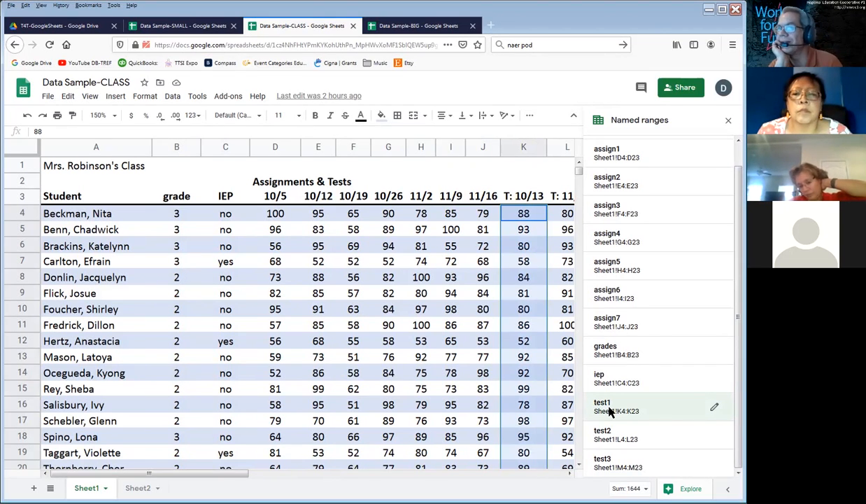
Step: Look over the Student, grade, IEP, assignment and test columns of the class table
left_click_drag(112, 217, 103, 356)
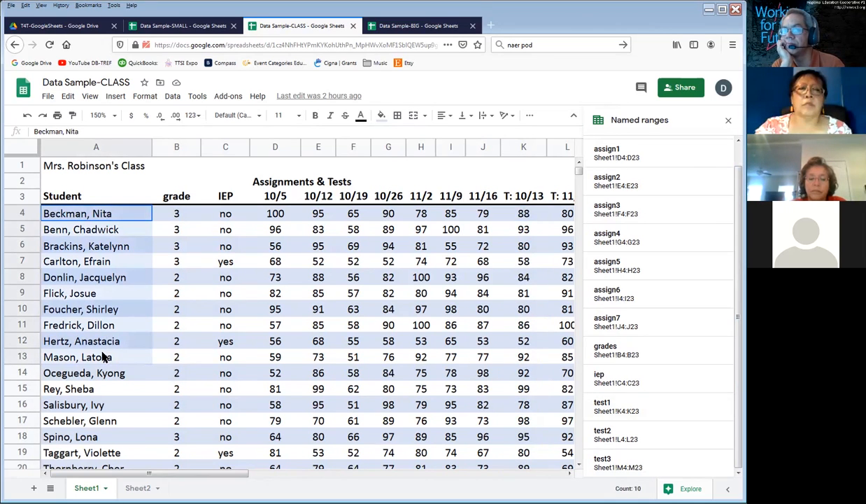
left_click_drag(173, 216, 224, 325)
left_click_drag(225, 214, 247, 301)
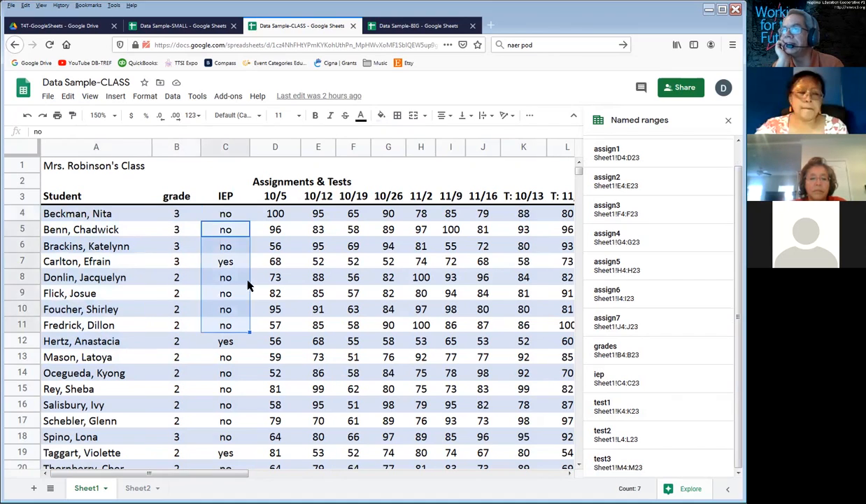
left_click_drag(276, 198, 483, 305)
left_click(525, 292)
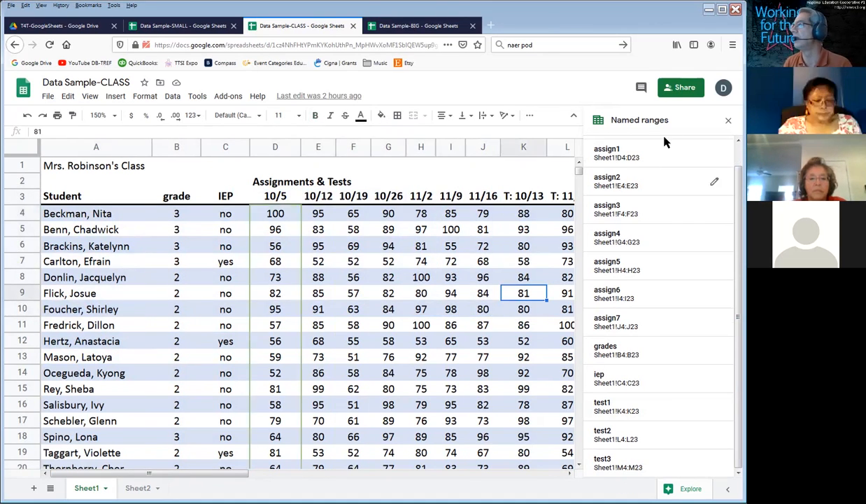
Step: Close the named ranges list and go across row 4 to the total and GRADE columns
left_click(728, 120)
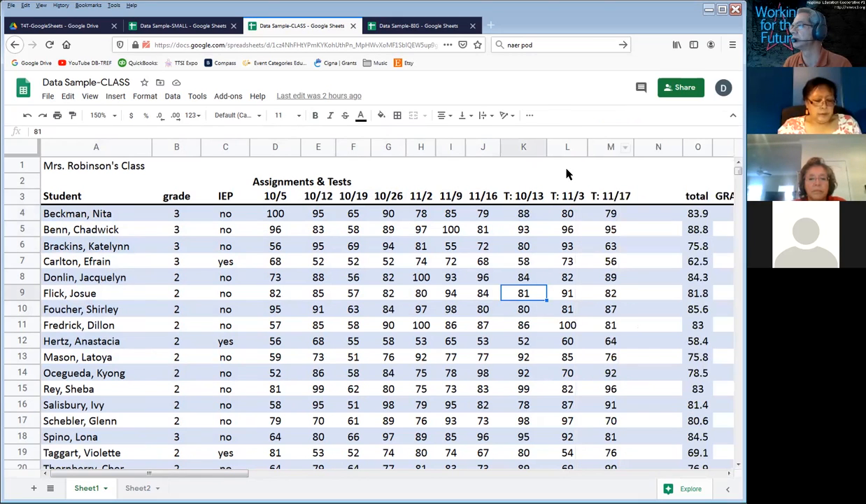
left_click(530, 213)
key("Right")
key("Right")
key("Right")
key("Right")
key("Right")
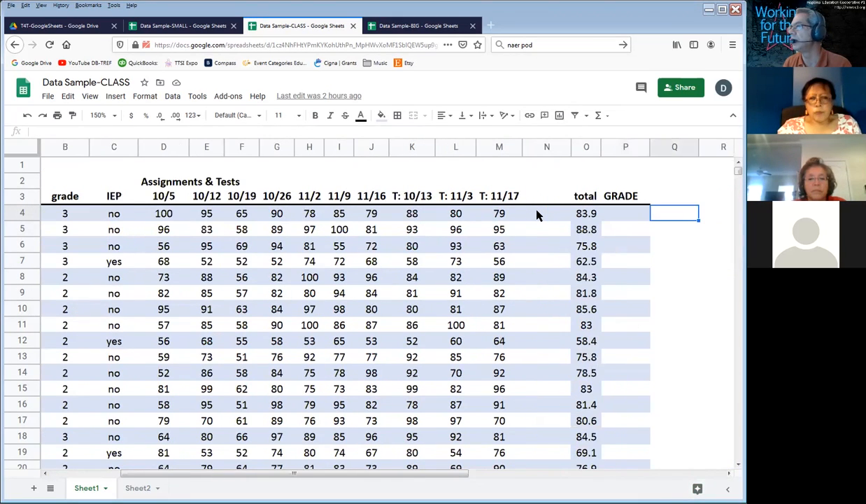
key("Left")
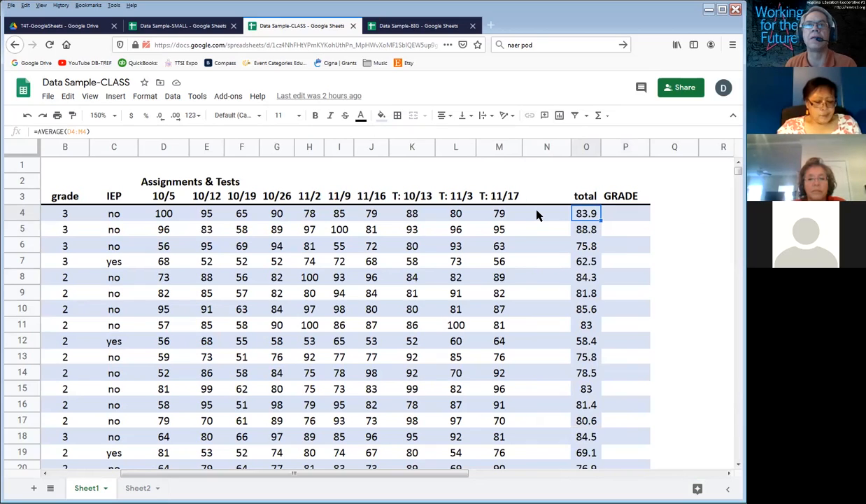
Step: Examine the AVERAGE formulas in O4 and O5 and the rest of the total column, leaving them unedited
double_click(580, 212)
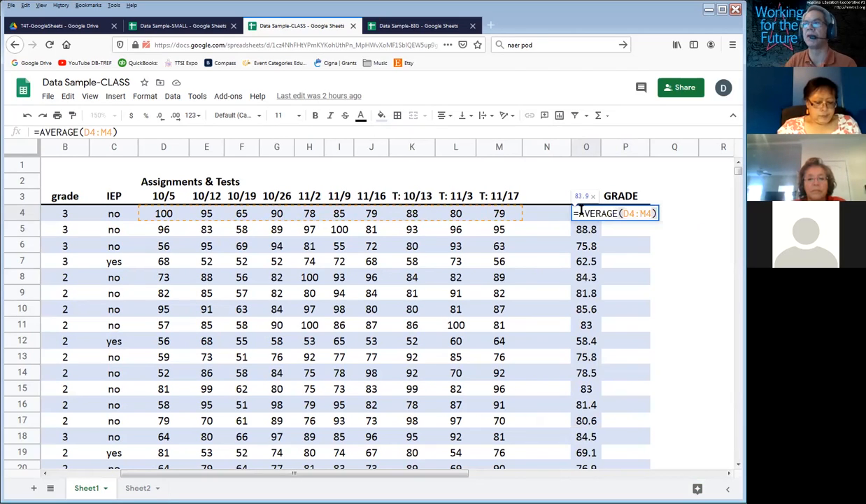
key("Return")
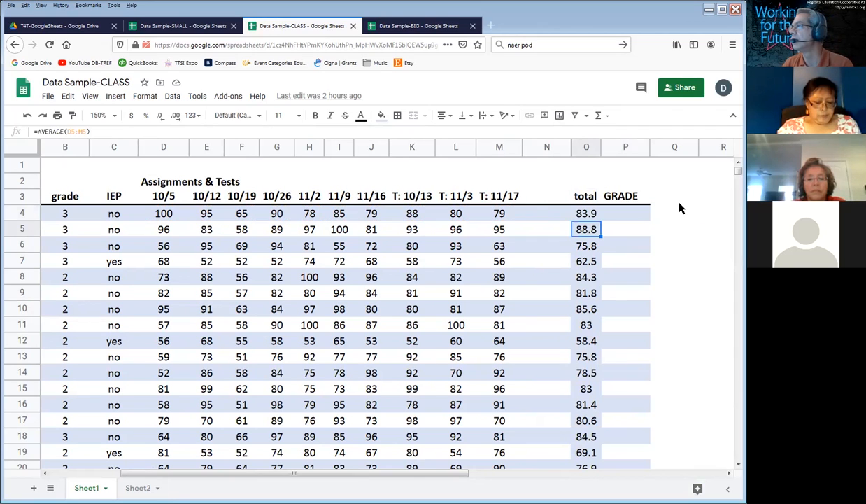
double_click(587, 229)
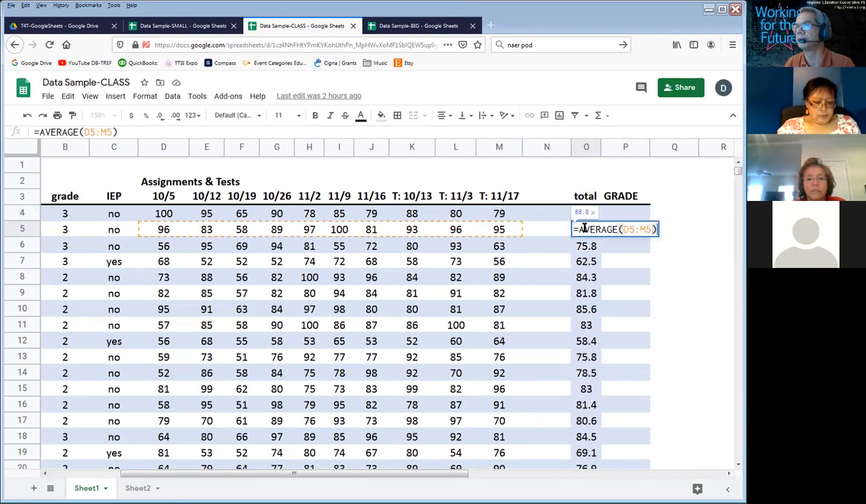
key("Return")
key("Left")
key("Left")
key("Left")
key("Left")
key("Left")
key("Left")
key("Left")
key("Left")
key("Left")
key("Left")
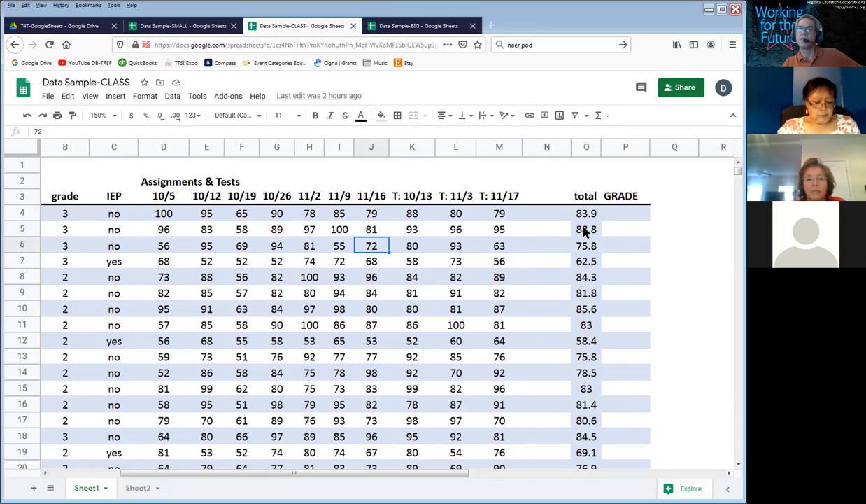
key("Left")
key("Left")
key("Left")
key("Left")
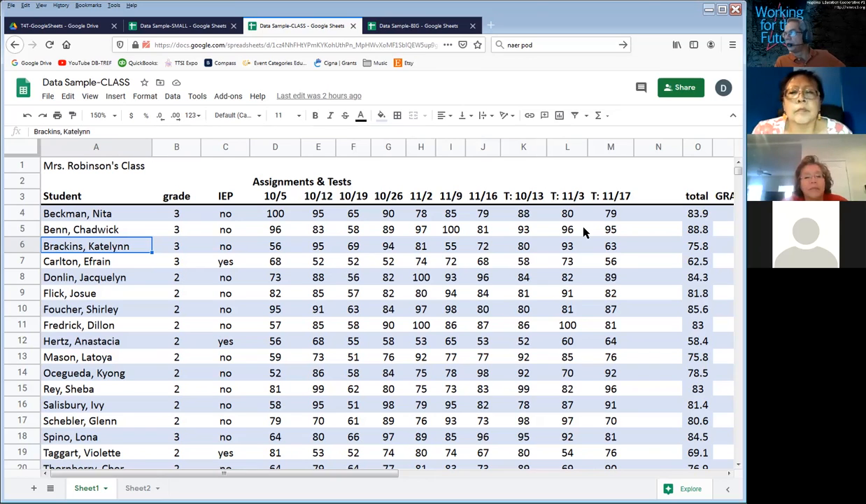
left_click_drag(689, 213, 692, 464)
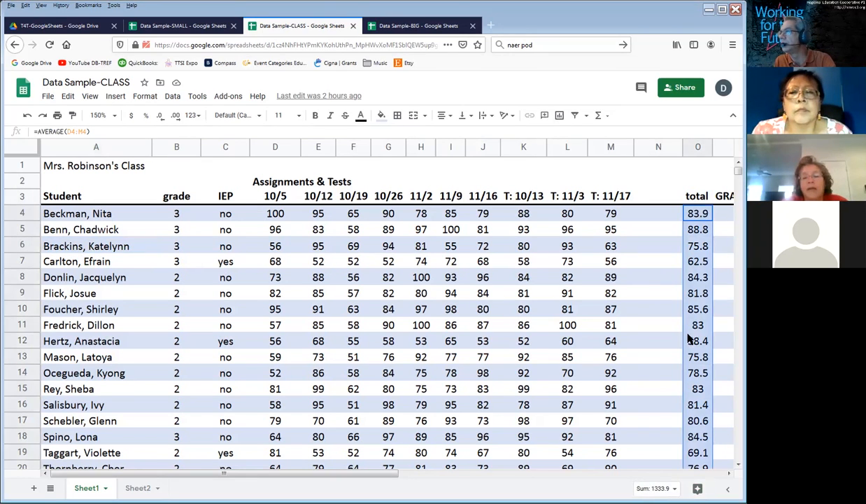
left_click(696, 212)
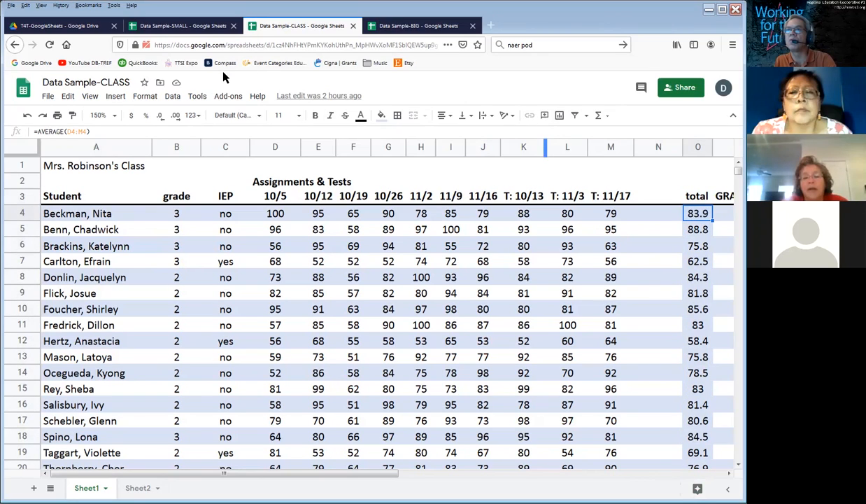
left_click(196, 98)
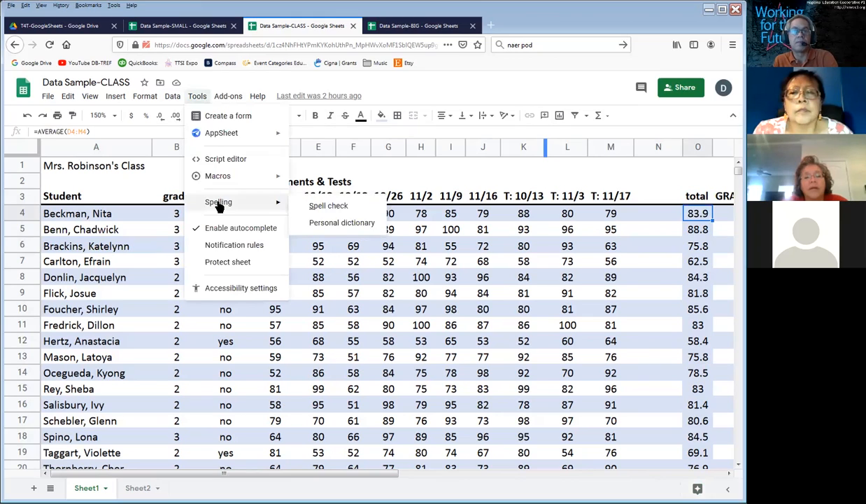
mouse_move(227, 93)
mouse_move(196, 100)
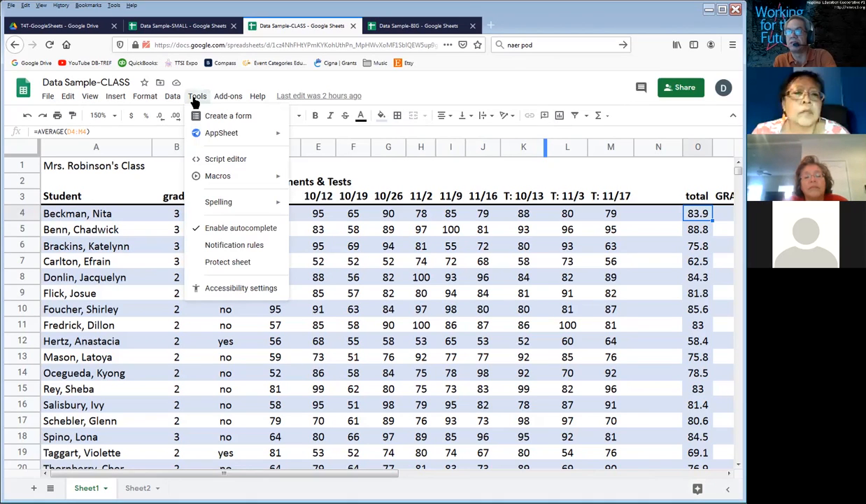
left_click(517, 319)
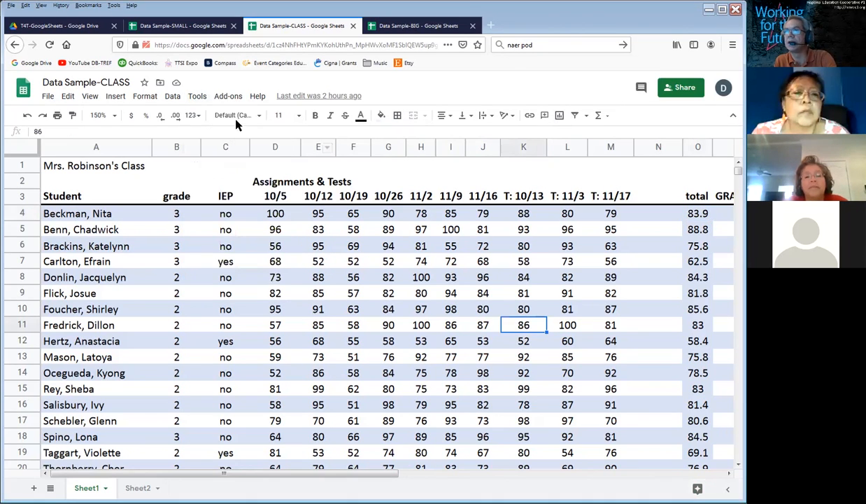
Step: Open the named ranges list again and review its entries from assign1 down to test3
left_click(172, 96)
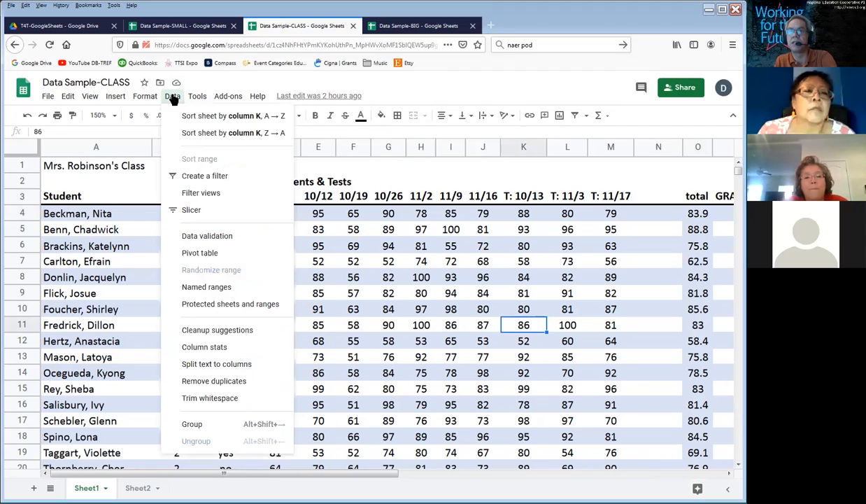
left_click(207, 287)
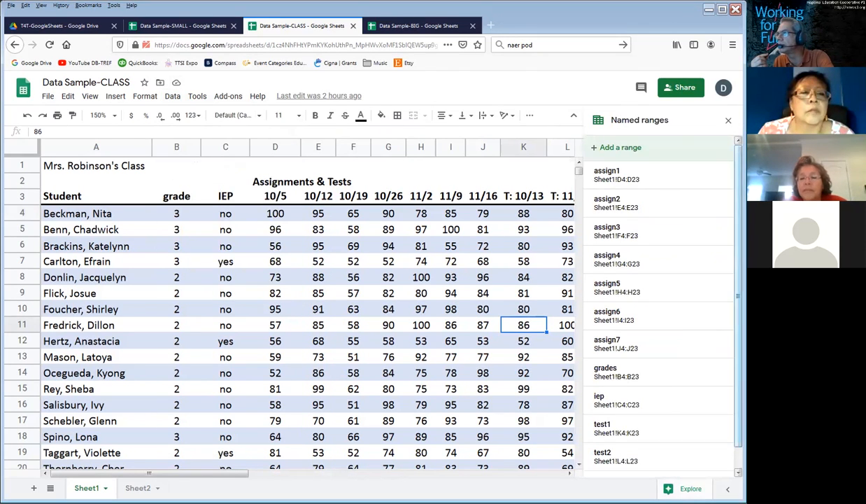
scroll(726, 245, "down", 2)
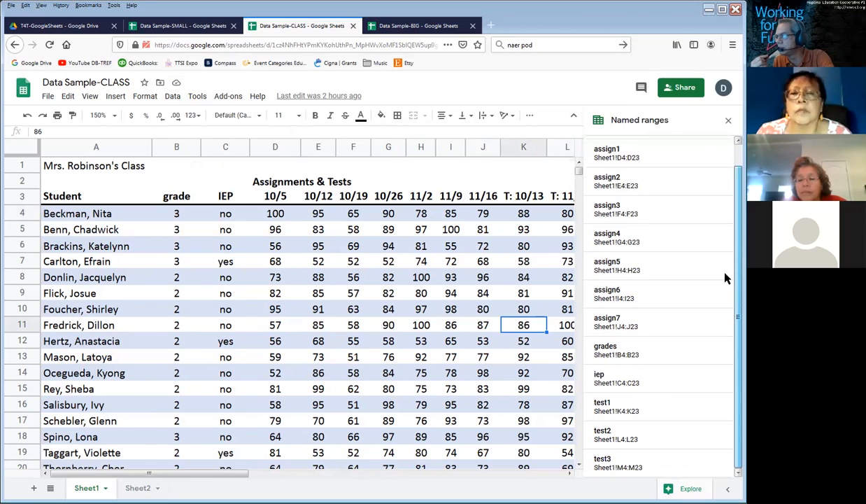
mouse_move(632, 353)
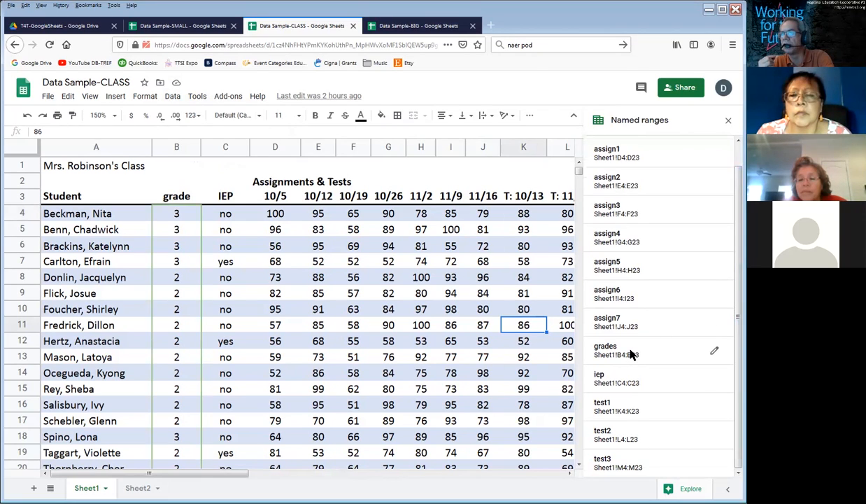
Step: Start a new named range for the total scores in O4:O20 on Sheet1 and name it below60
left_click(465, 245)
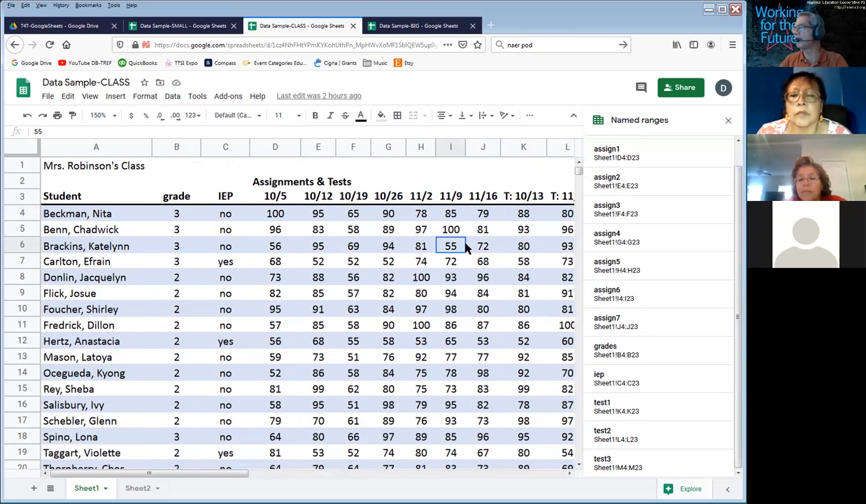
key("Right")
key("Right")
key("Right")
key("Right")
key("Right")
key("Right")
key("Right")
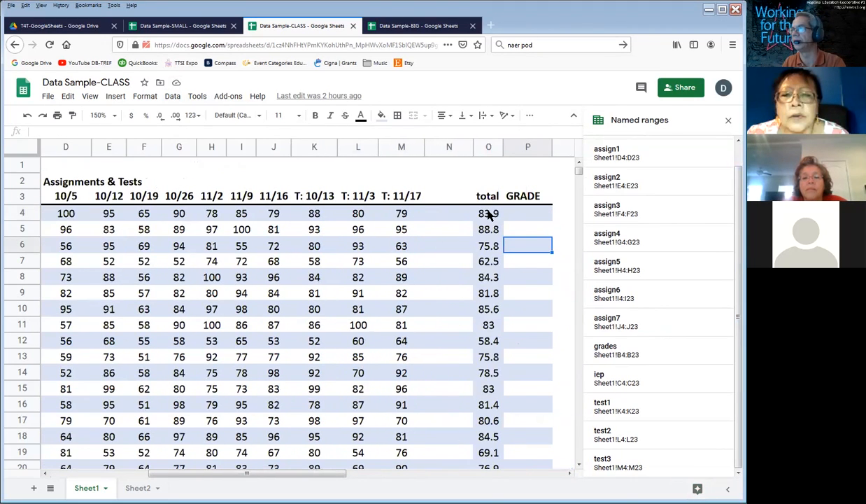
left_click_drag(489, 215, 483, 470)
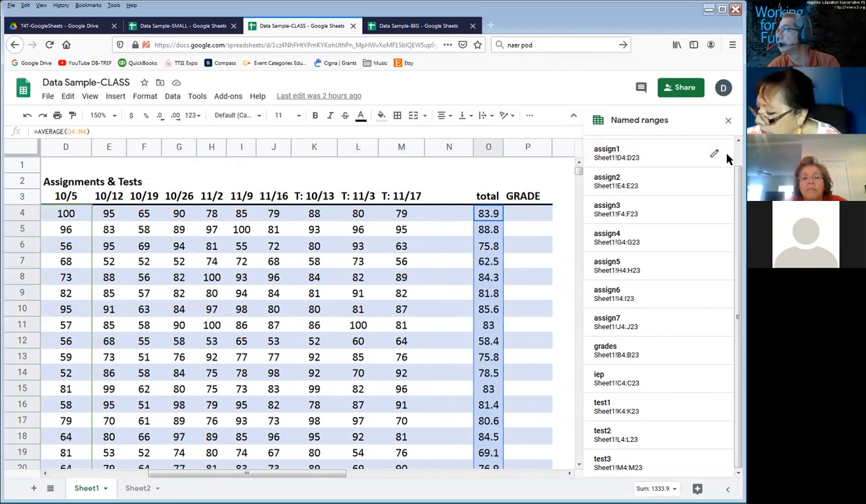
scroll(728, 159, "up", 1)
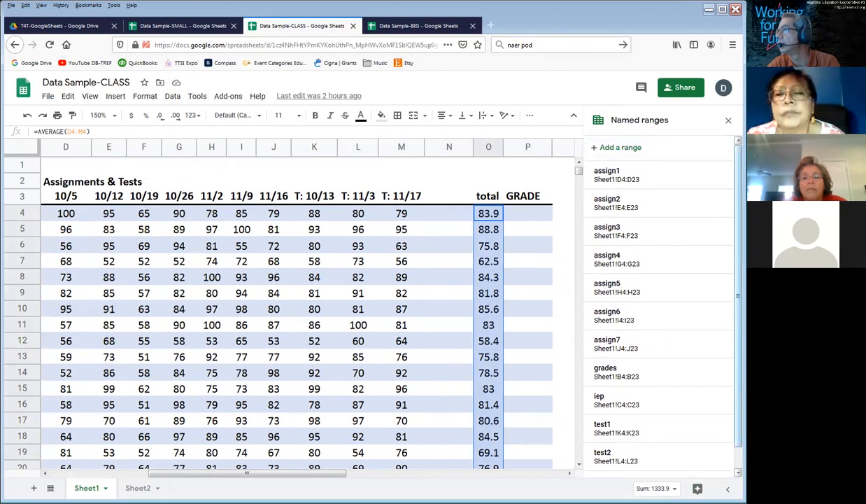
left_click(615, 150)
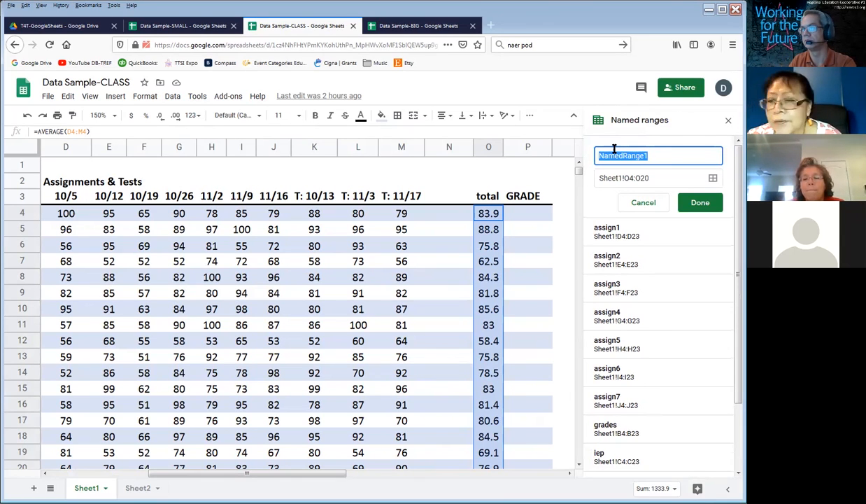
type("below60")
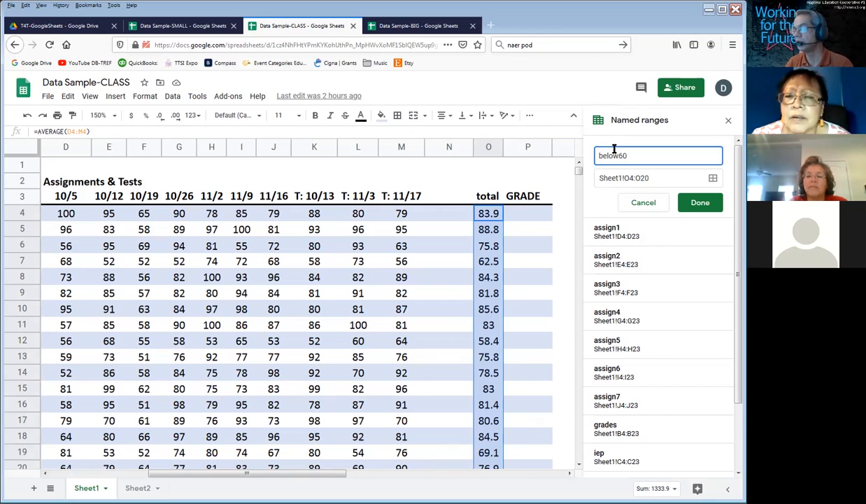
Step: Try below_60 as the new range's name, change it back to below60 and save the named range
key("BackSpace")
key("BackSpace")
type("_")
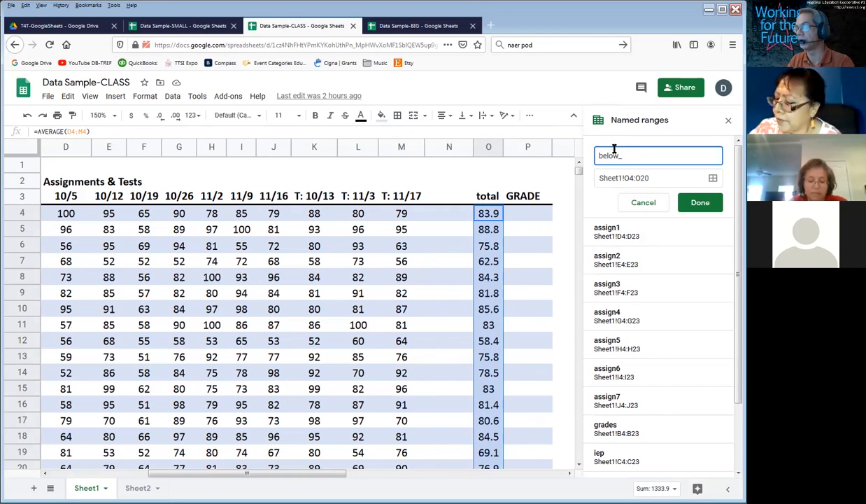
type("60")
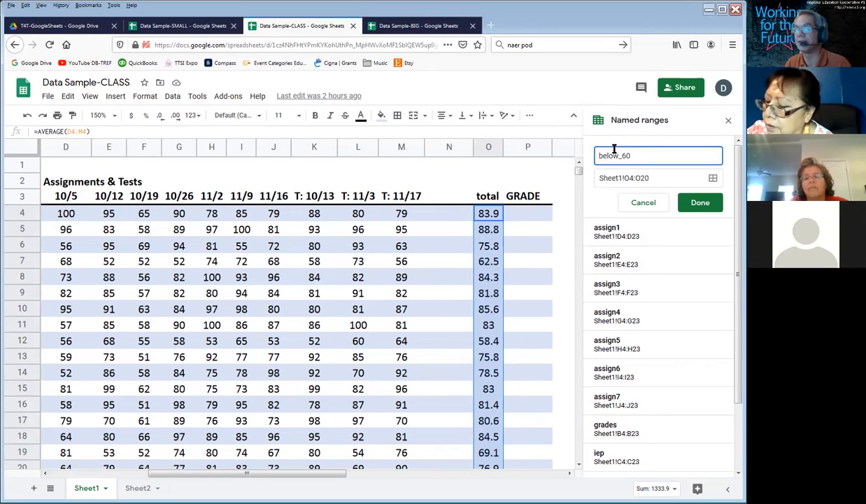
key("BackSpace")
key("BackSpace")
key("BackSpace")
type("60")
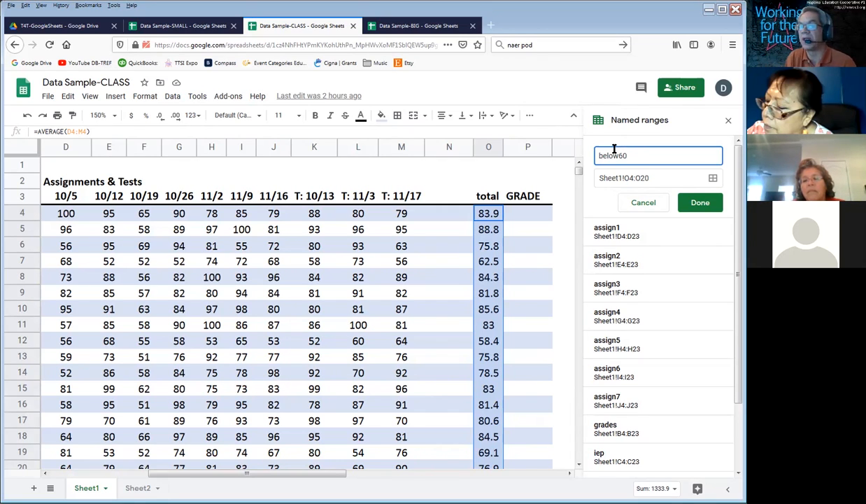
key("Return")
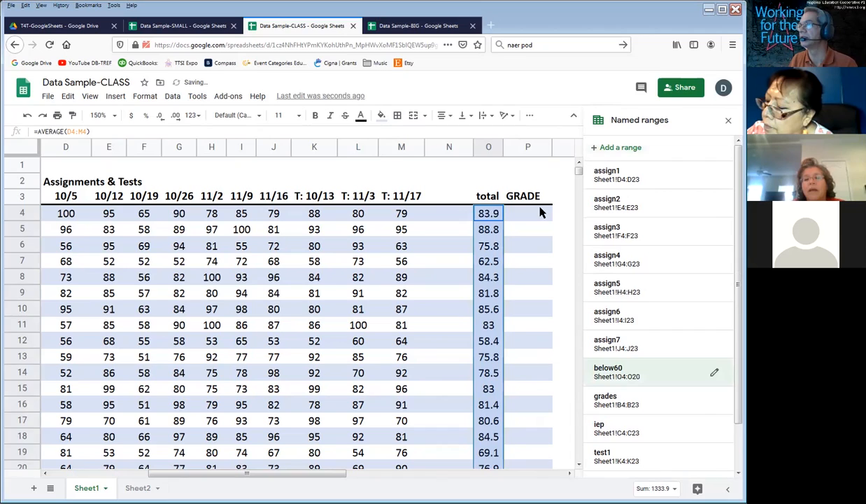
Step: Switch to Sheet2 and enter the label "how many scores below..." in A1
left_click(532, 213)
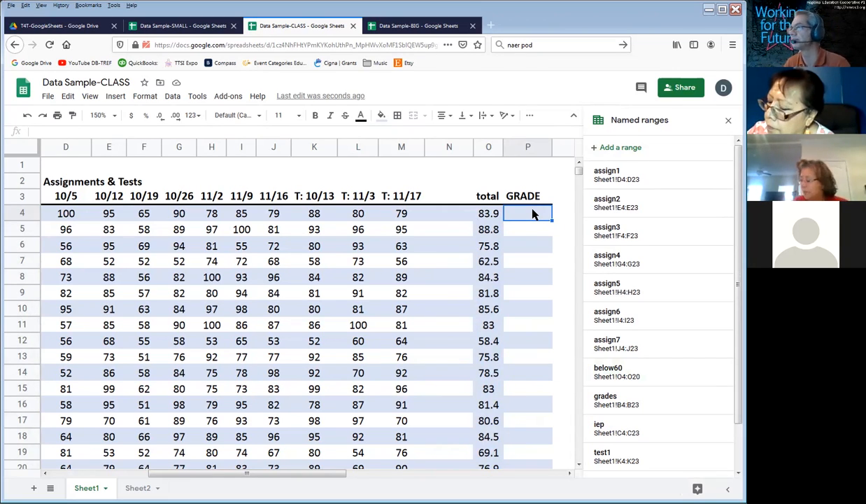
left_click(138, 488)
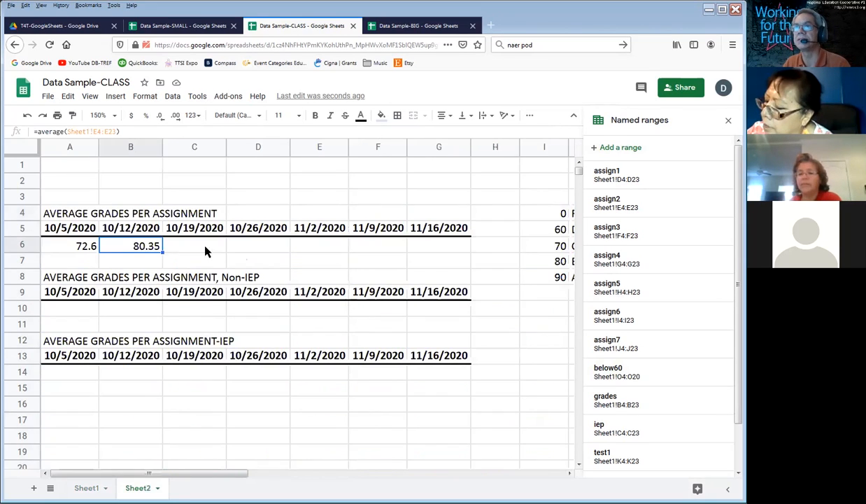
left_click(68, 162)
type("how many scores below...")
key("Tab")
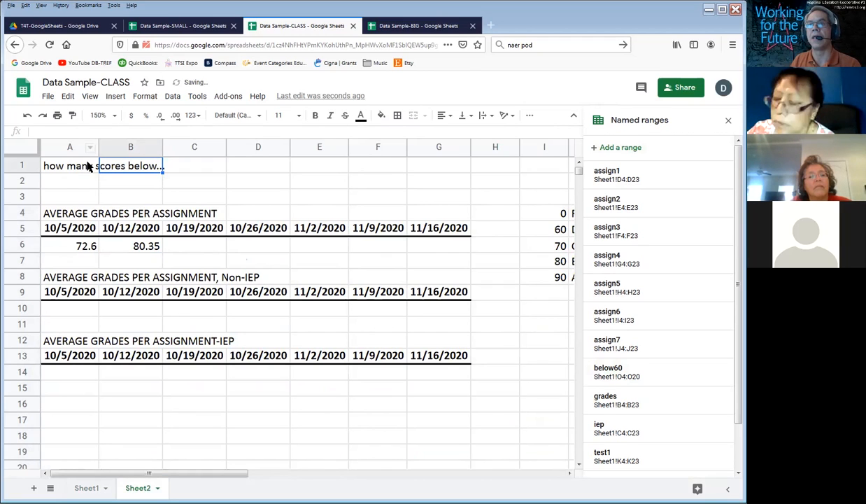
Step: Enter 60 in C1 beside the label and clear it again
left_click(208, 168)
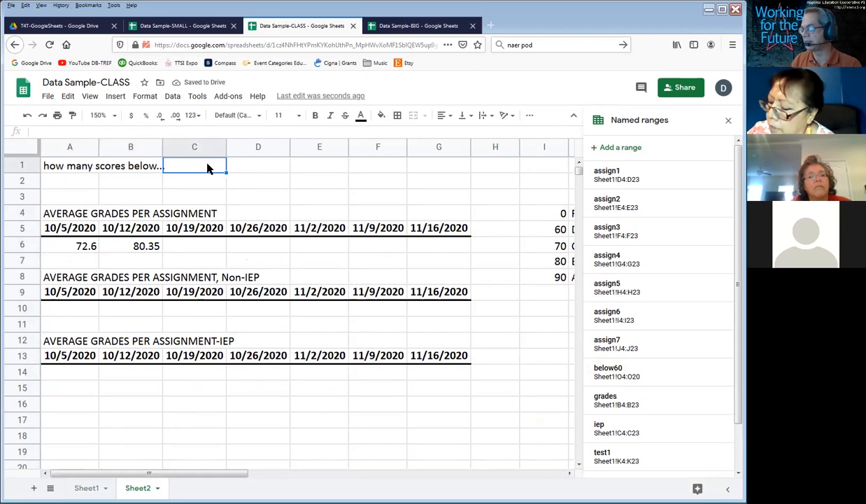
type("60")
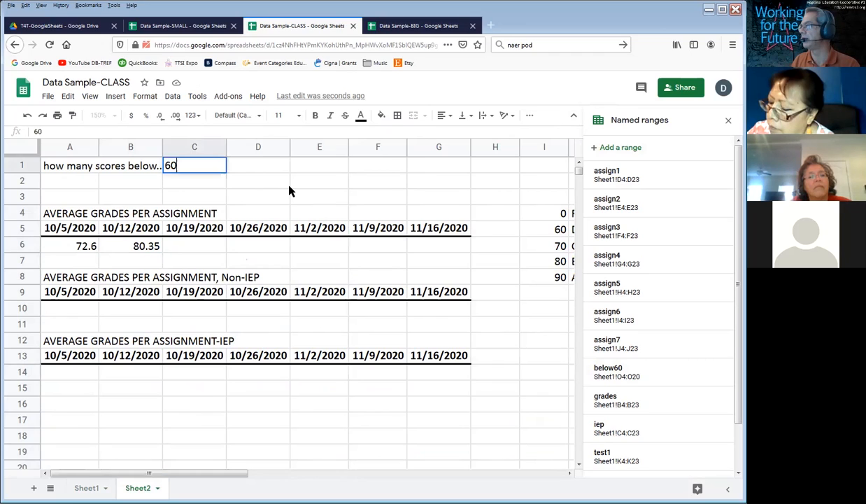
key("Return")
key("Up")
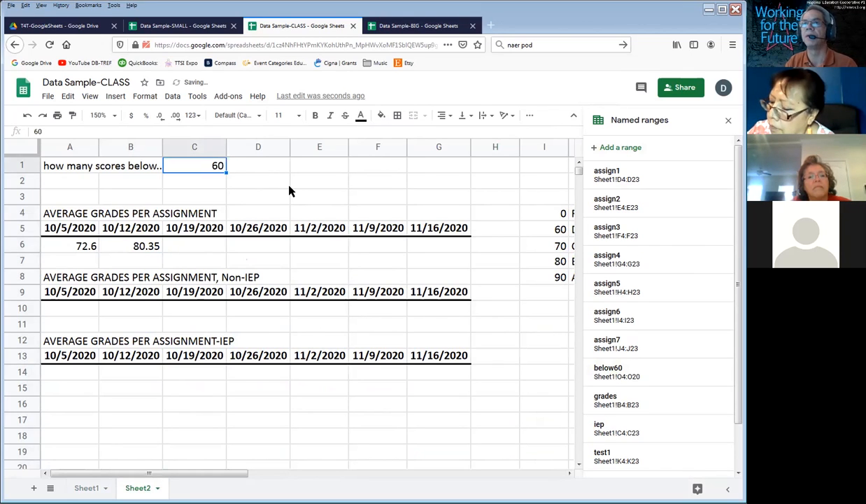
key("Delete")
Step: Replace the label in A1 with "minimum score" and enter 60 in B1
key("Left")
key("Left")
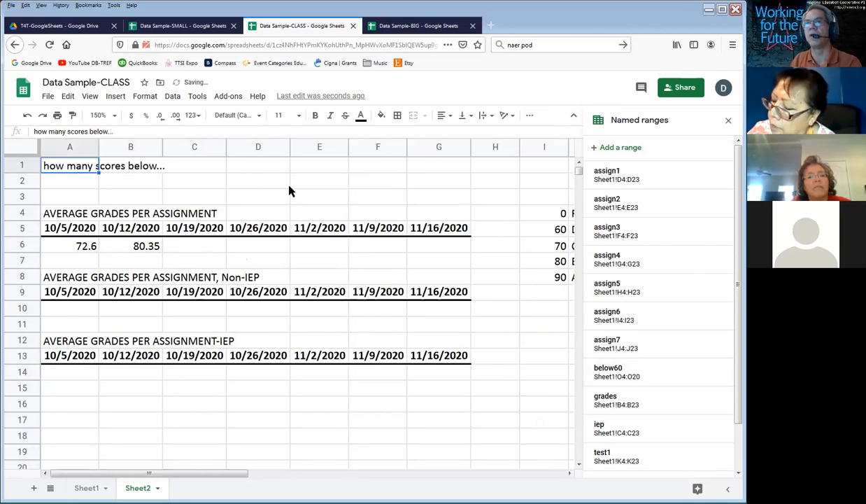
type("minimum")
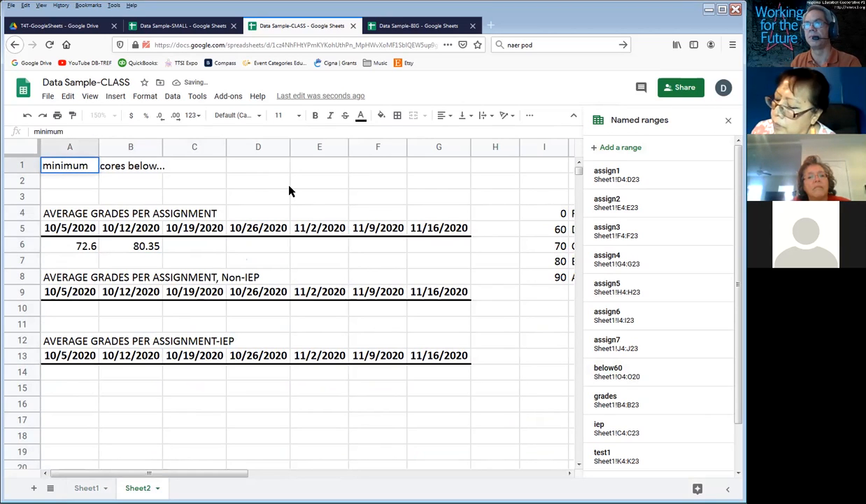
type(" score")
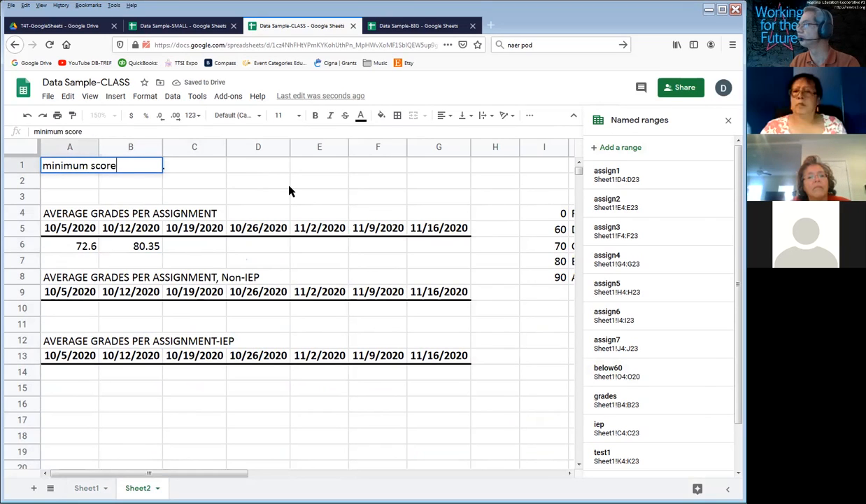
key("Tab")
type("60")
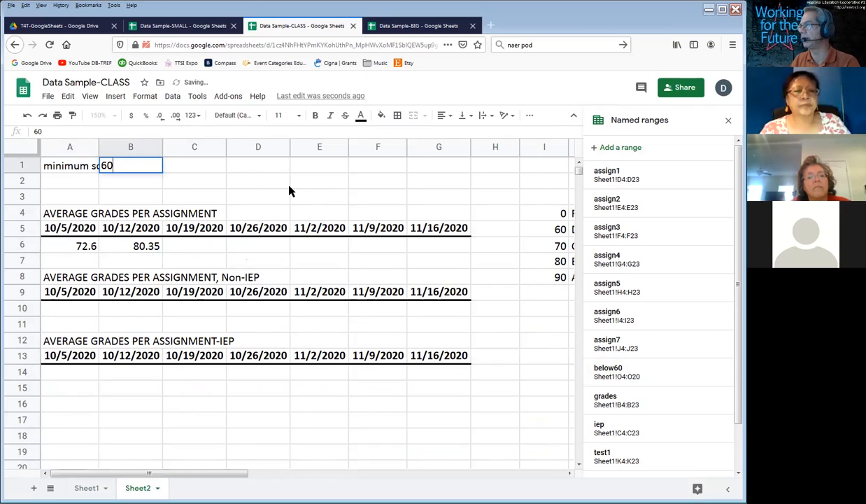
key("Left")
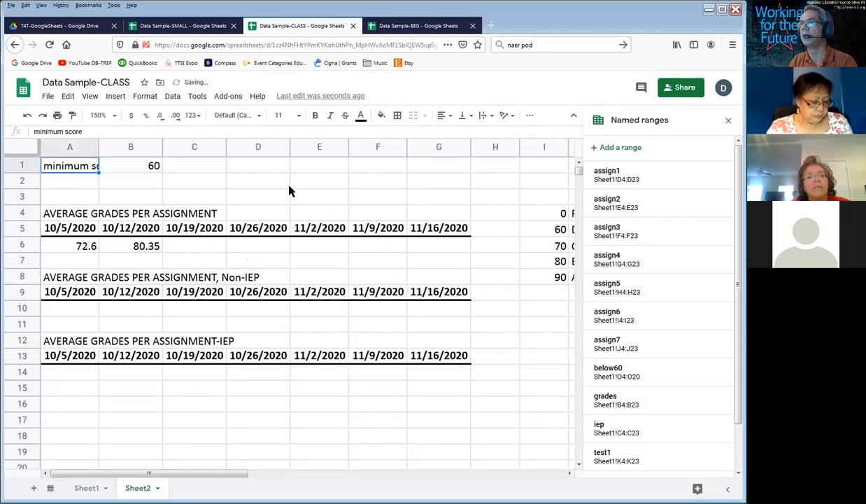
Step: Fill cell B1, holding the minimum score, with light green
key("Right")
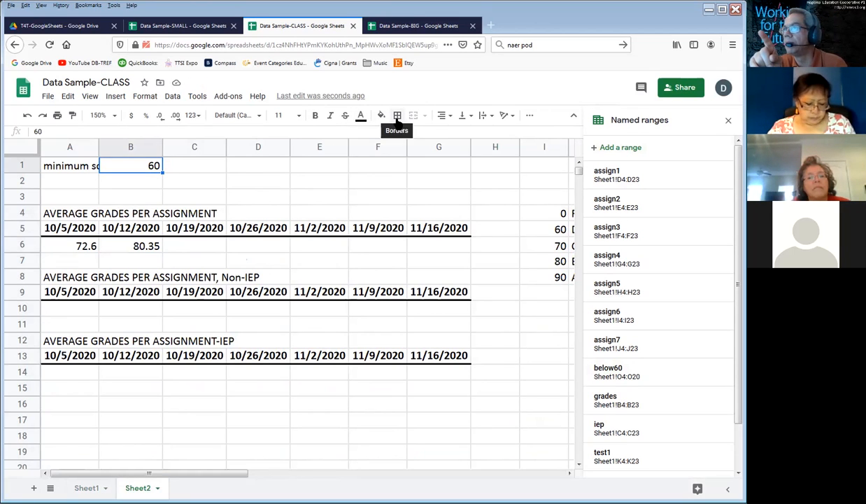
left_click(380, 115)
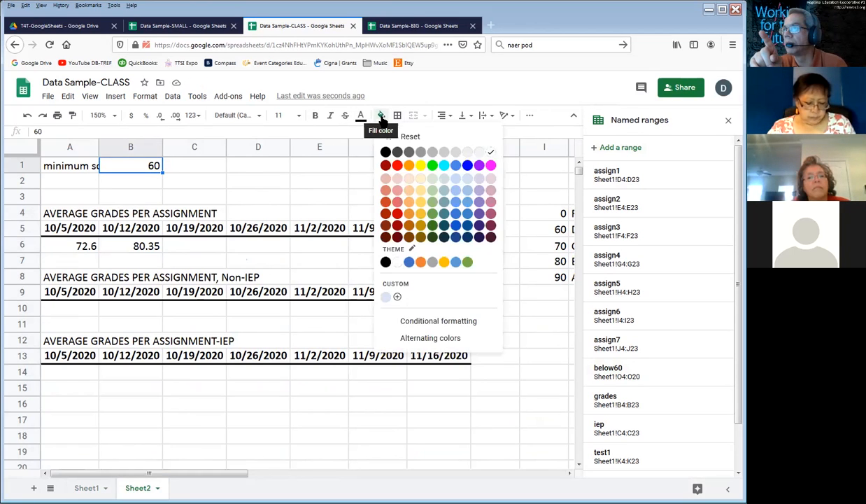
left_click(432, 193)
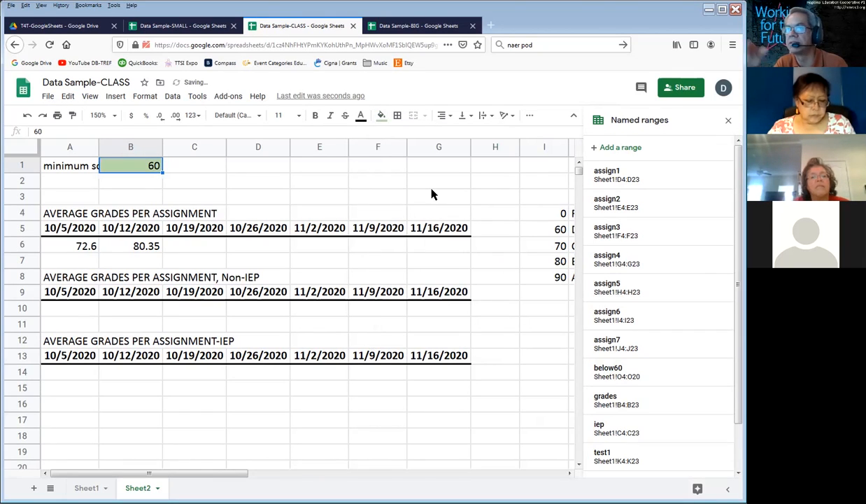
Step: Remove the space from the label in A1 so it reads minimumscore
double_click(78, 165)
left_click(89, 165)
key("BackSpace")
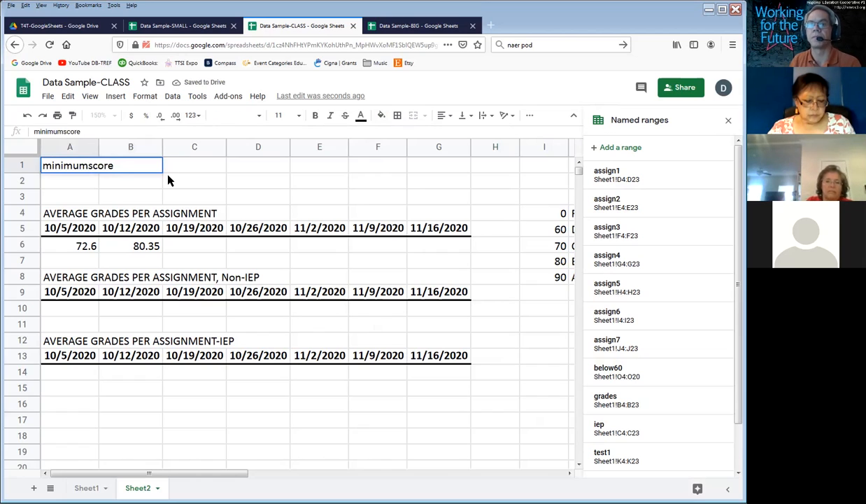
key("Tab")
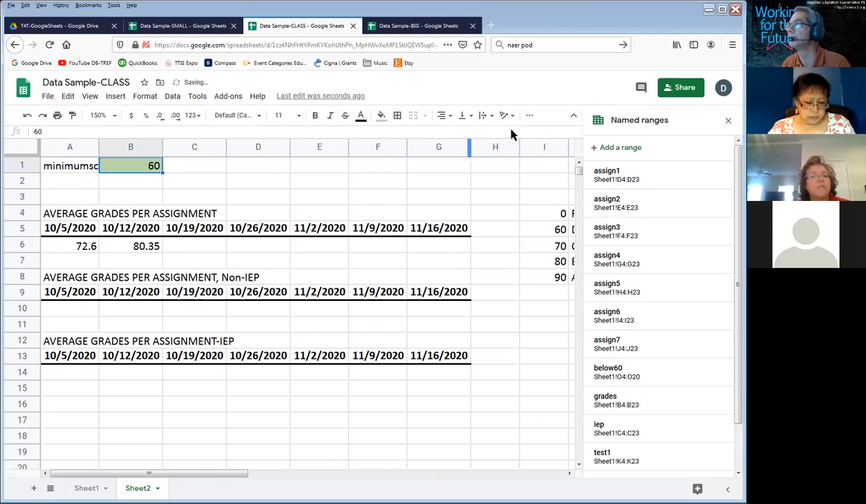
Step: Define cell B1 on Sheet2 as a named range called minimumscore
left_click(621, 147)
type("minimumscore")
key("Return")
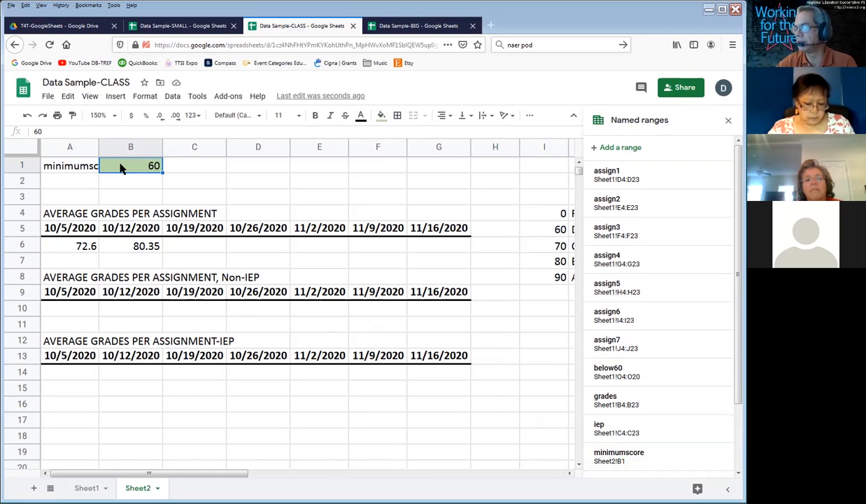
Step: Go down the average scores in the total column of Sheet1
left_click(86, 487)
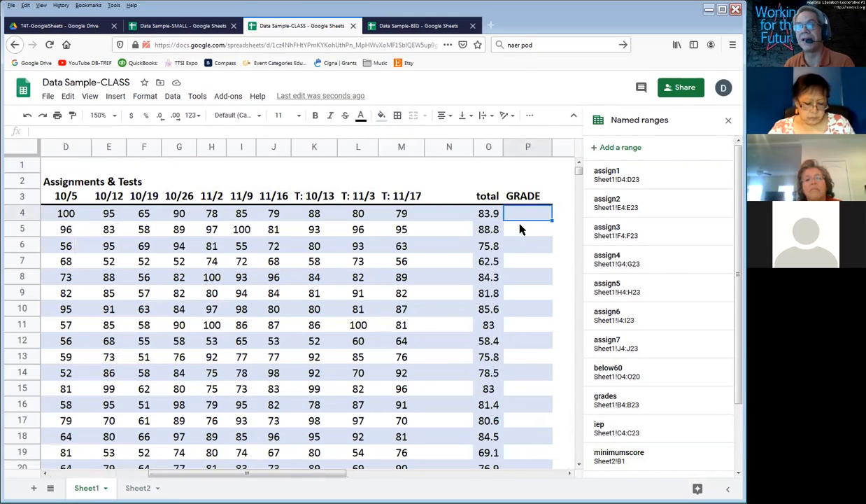
left_click_drag(485, 217, 482, 457)
left_click(480, 455)
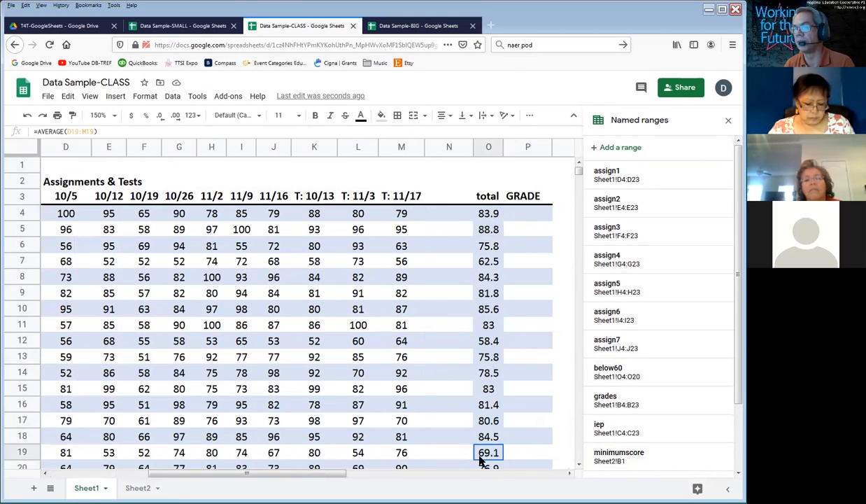
Step: Return to Sheet2 and enter the label "how many below the minimum score?" in D1
left_click(135, 487)
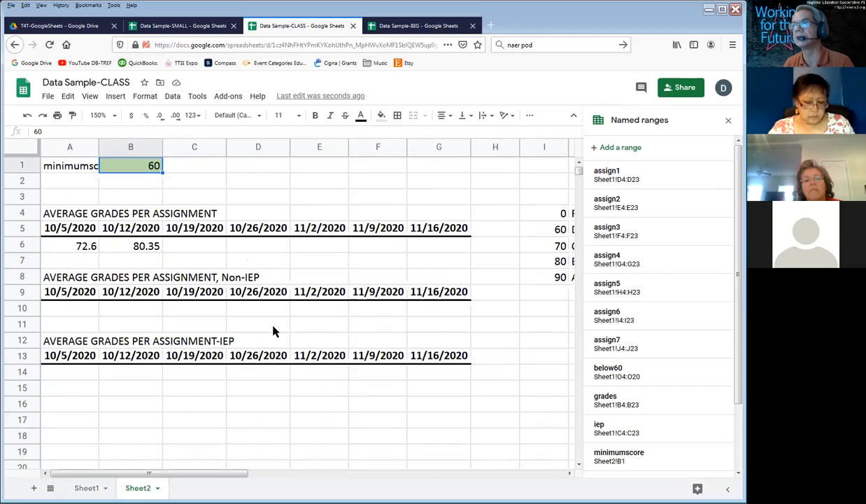
key("Right")
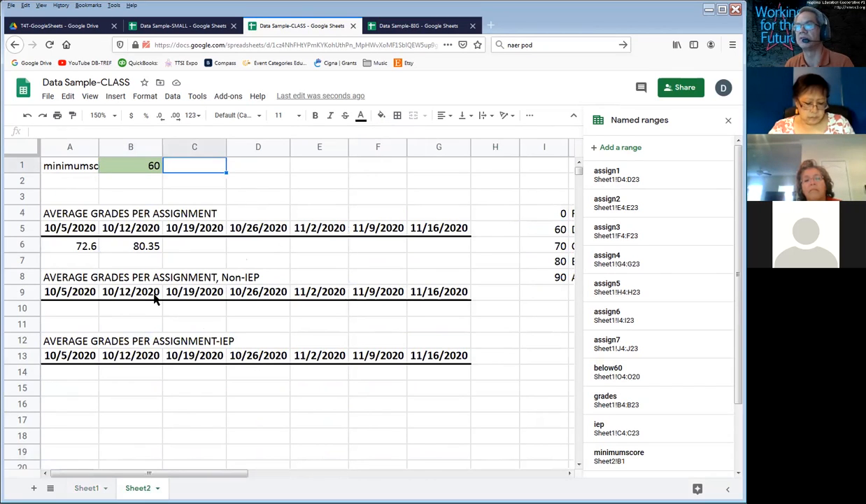
left_click(251, 168)
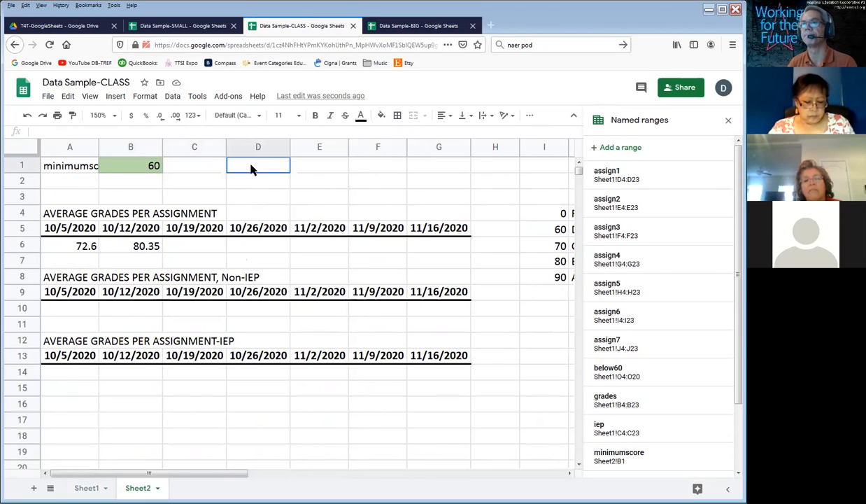
type("how man")
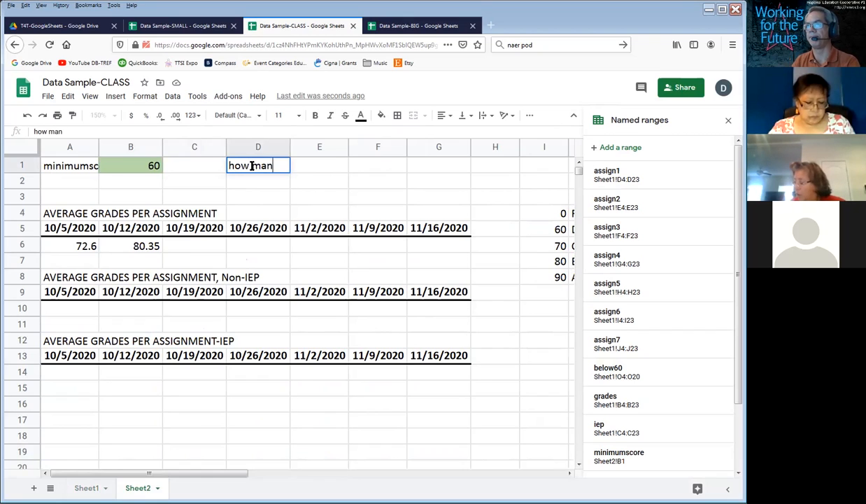
type("y below the ")
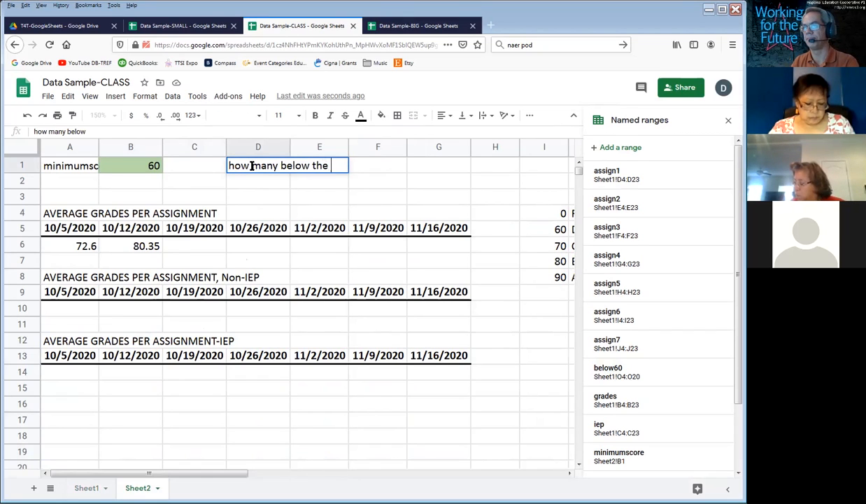
type("minimum score?")
key("Tab")
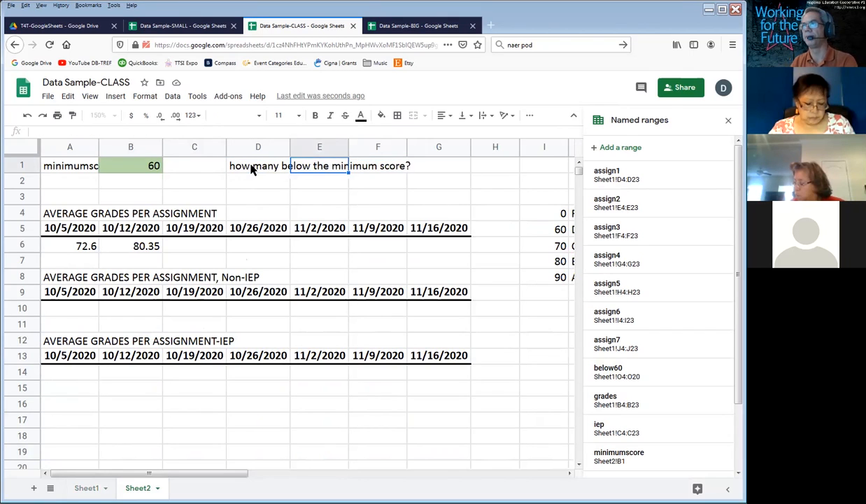
key("Tab")
key("Tab")
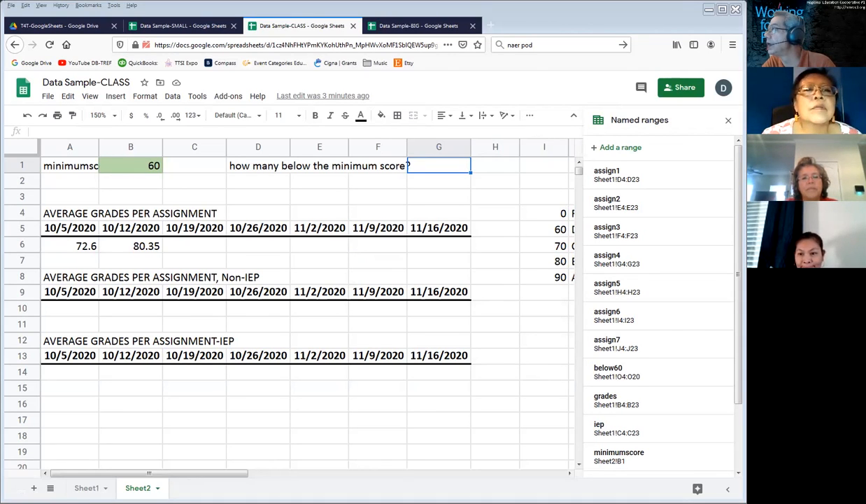
Step: View the upload option for importing a file from the device, and leave without importing
left_click(84, 186)
left_click(49, 97)
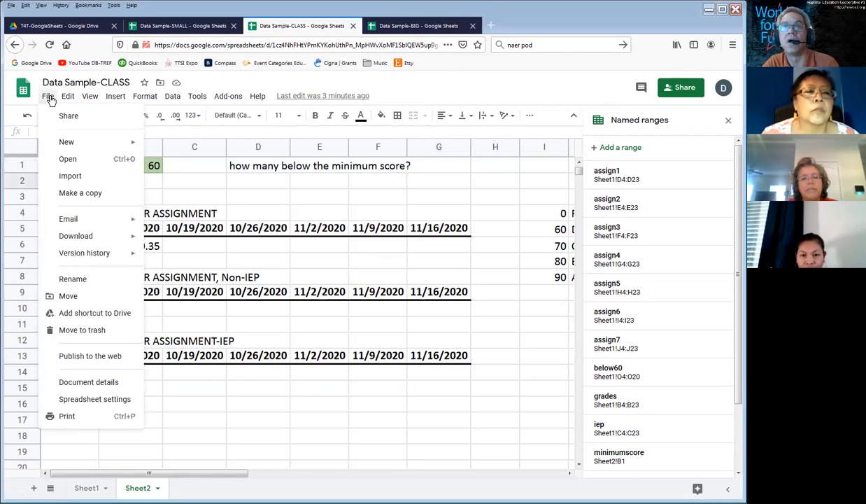
left_click(59, 178)
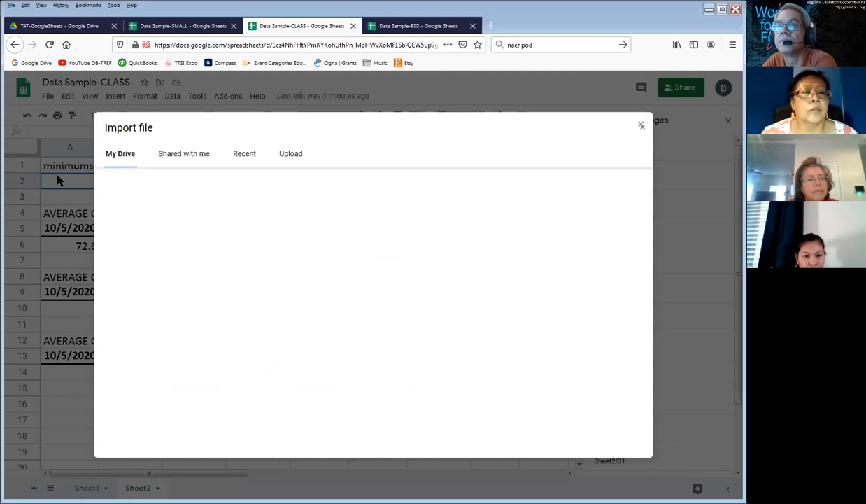
left_click(293, 157)
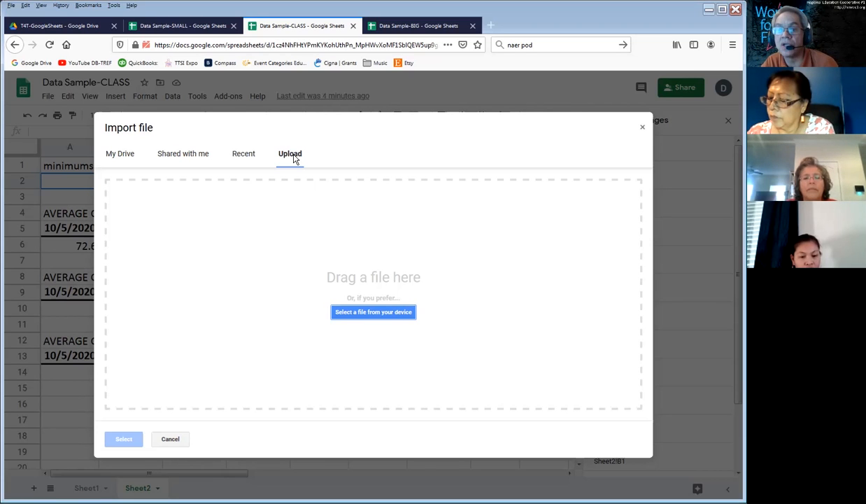
left_click(170, 439)
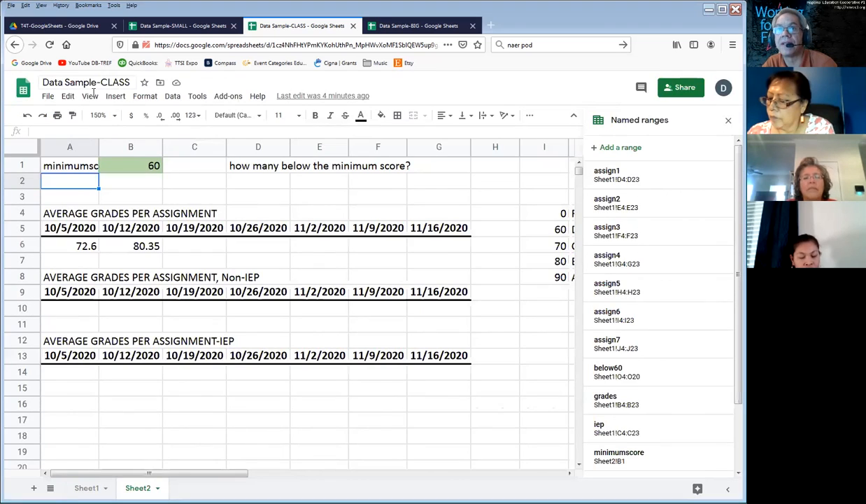
Step: View the file formats offered for downloading the spreadsheet, and leave without downloading
left_click(47, 98)
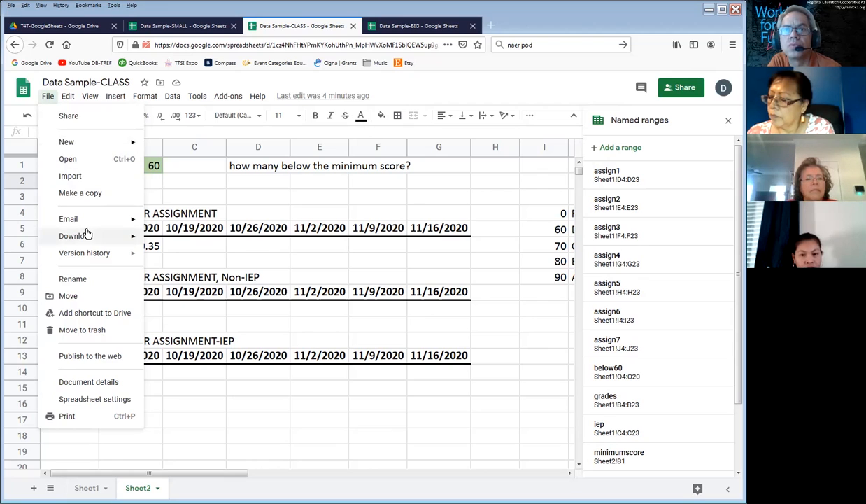
mouse_move(87, 234)
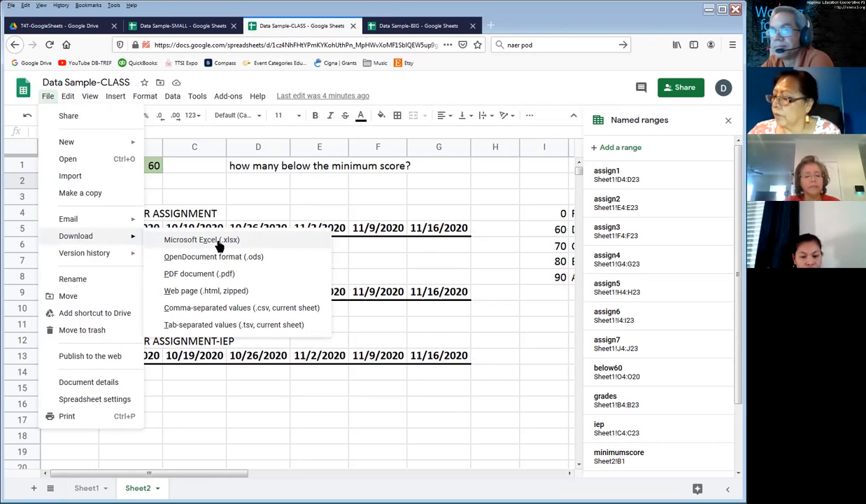
left_click(503, 213)
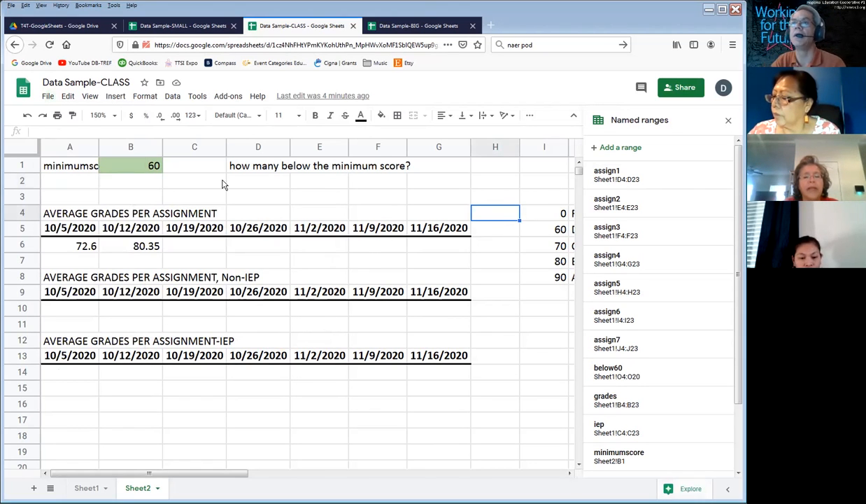
left_click(273, 164)
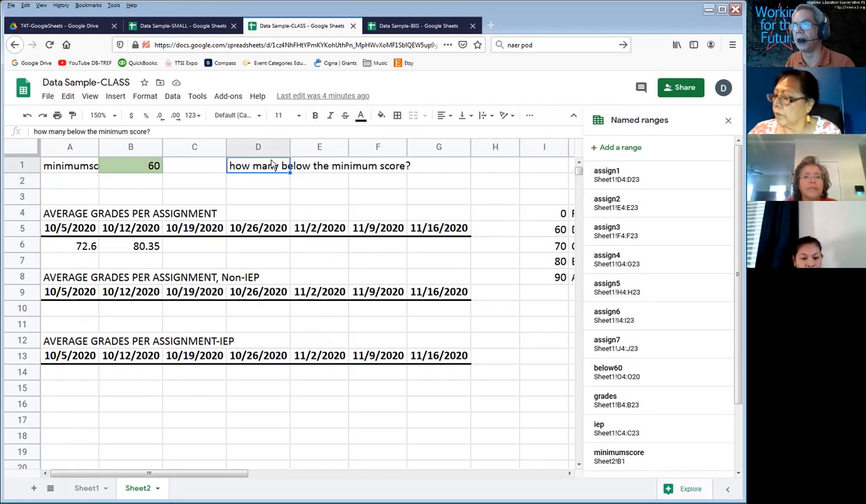
key("Right")
key("Right")
key("Right")
key("Down")
key("Left")
key("Left")
key("Left")
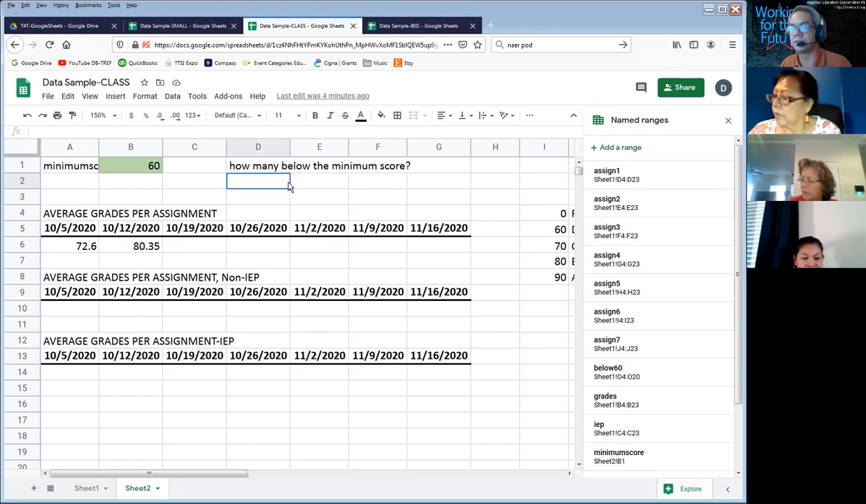
Step: Check the below60 named range on Sheet1 and the minimum score in B1 on Sheet2
left_click(87, 489)
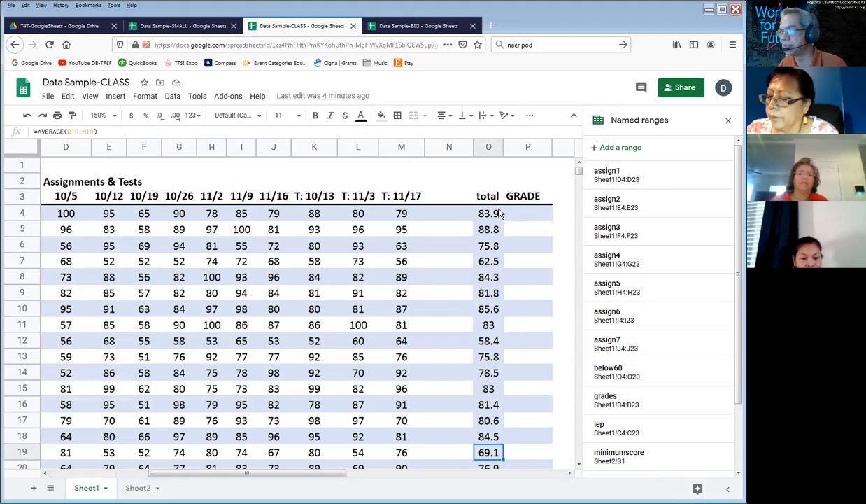
left_click(611, 372)
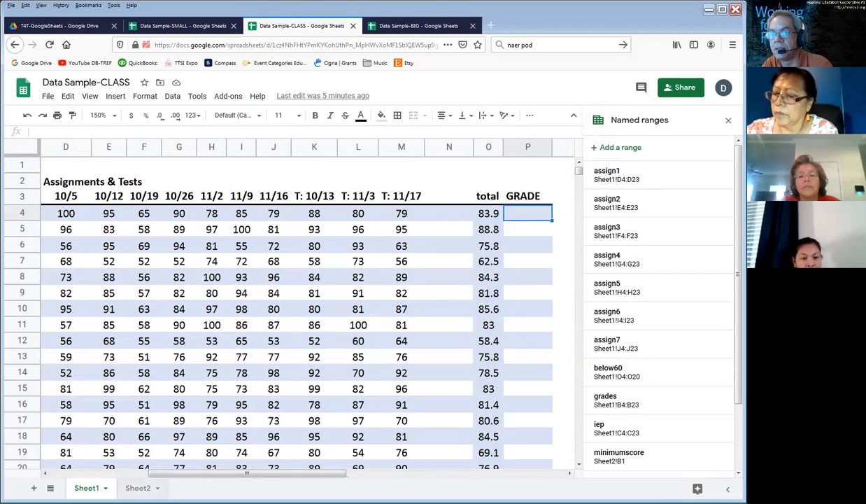
left_click(133, 487)
left_click(120, 167)
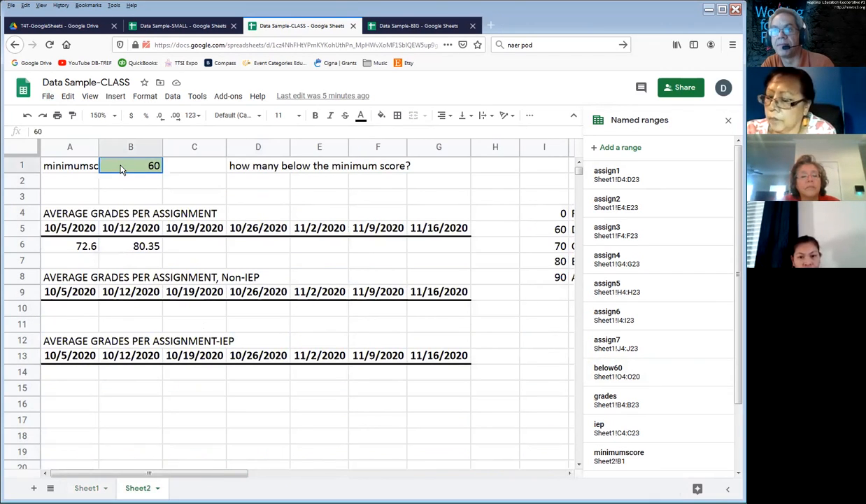
Step: Enter the formula =countif(below60,minimumscore) in D2 on Sheet2
left_click(266, 184)
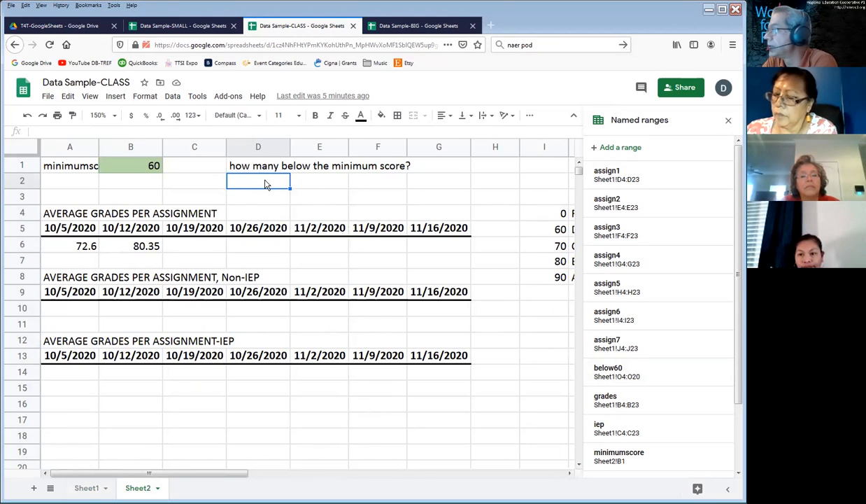
type("=")
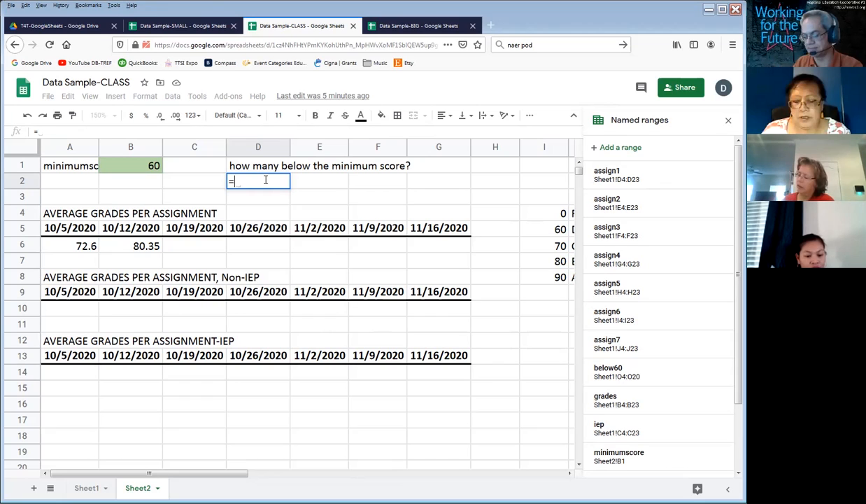
type("count")
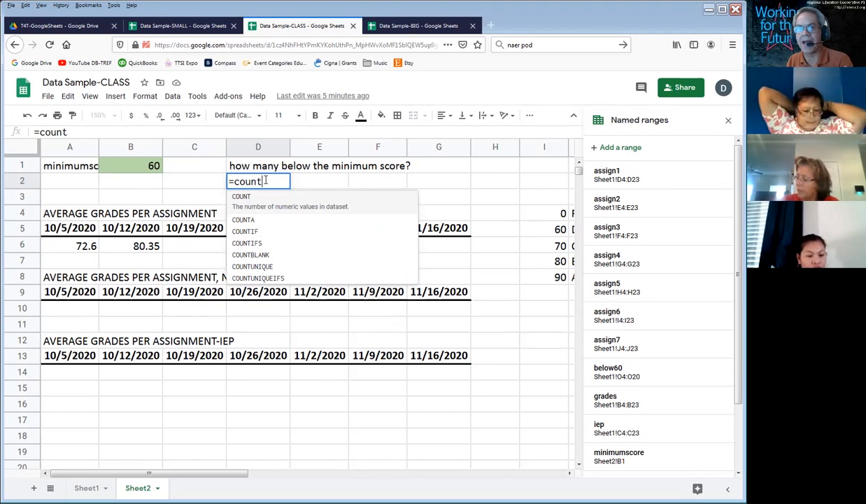
type("if")
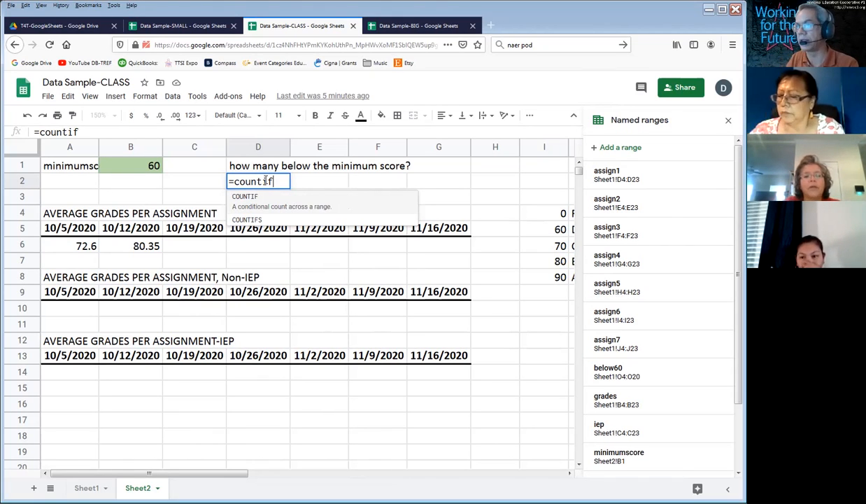
type("(")
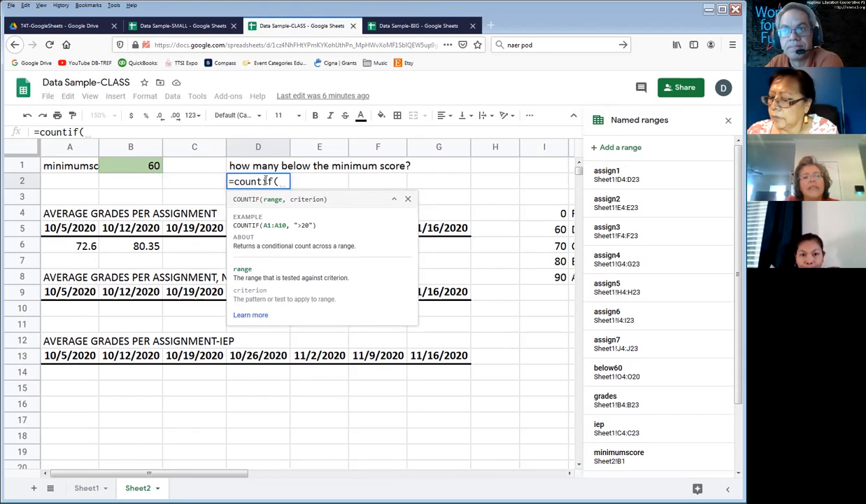
type("b")
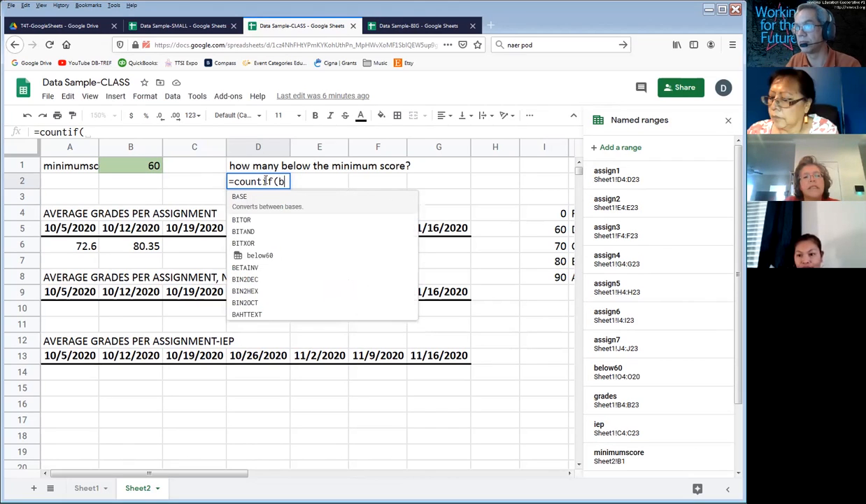
type("elow60")
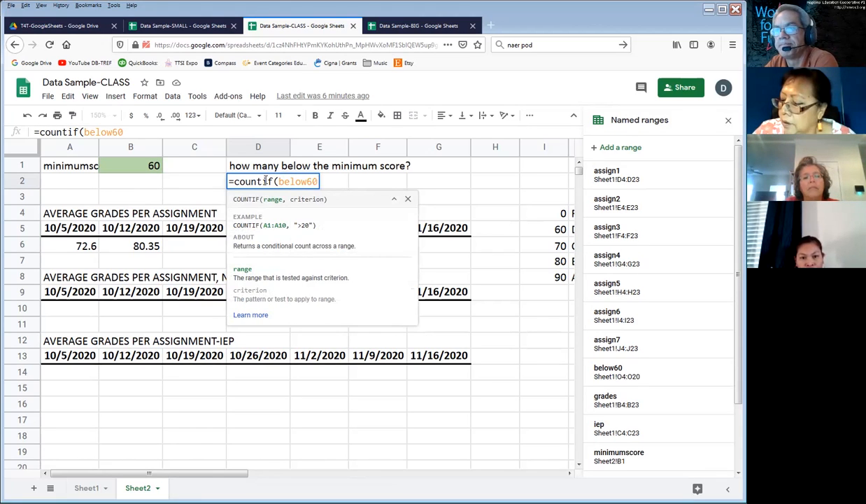
type(",")
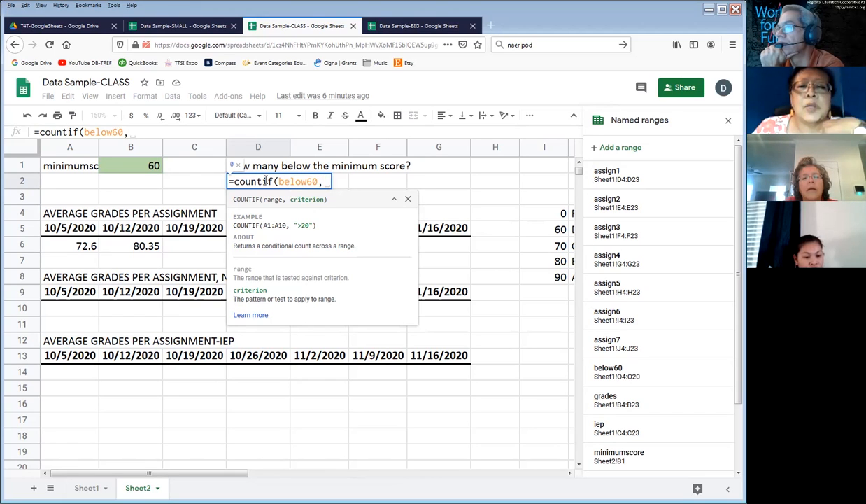
type("minimumscore")
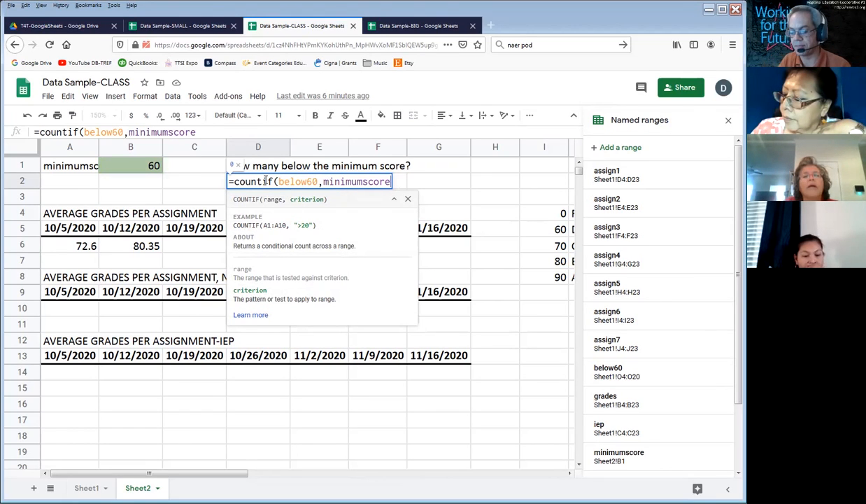
type(")")
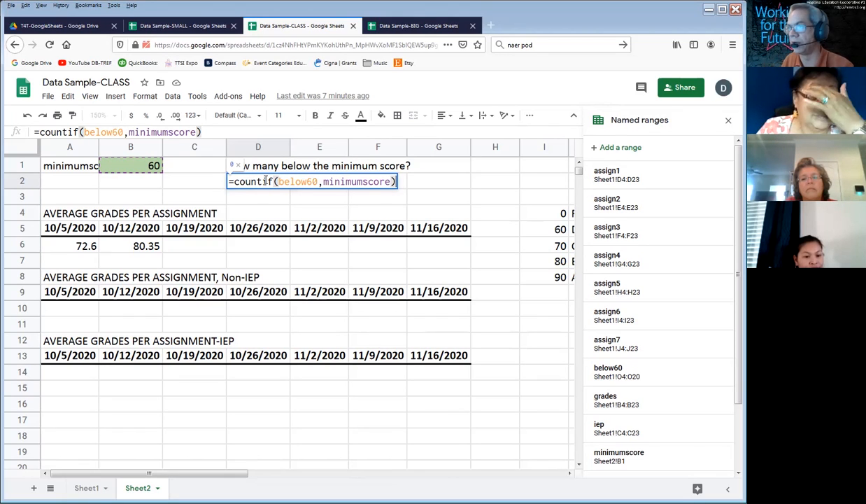
key("Return")
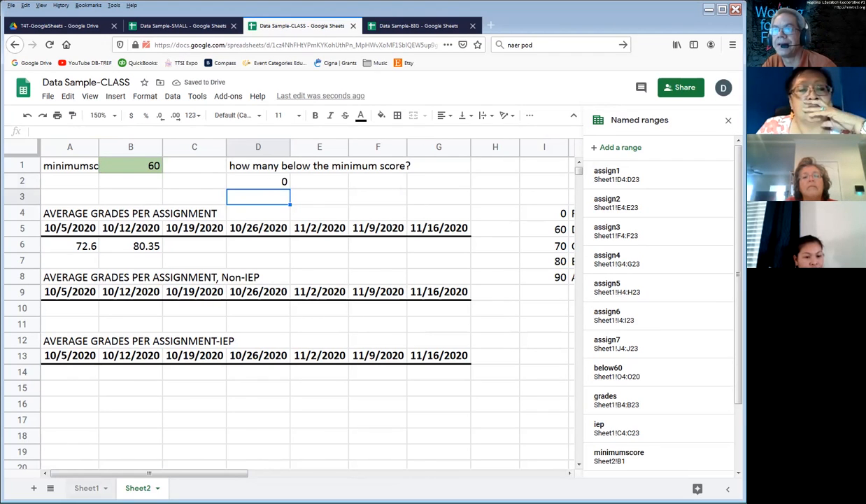
Step: Examine the averages in the total column of Sheet1 down to the last student row, looking for scores below the minimum
left_click(87, 487)
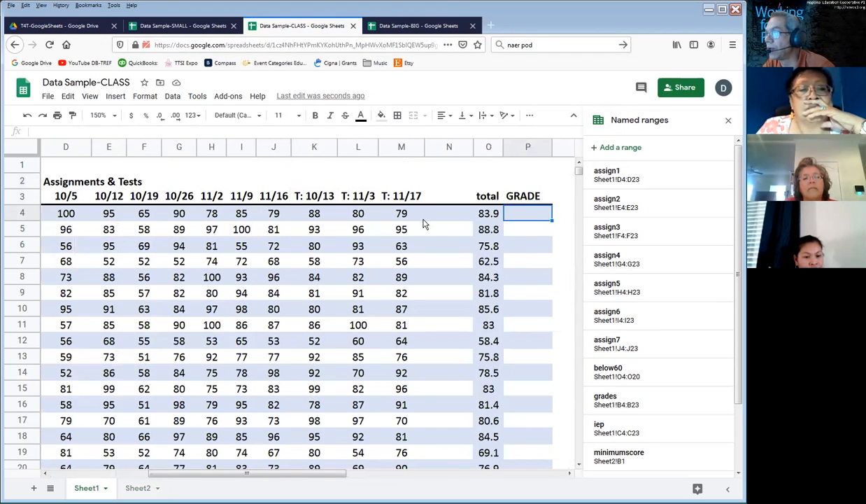
left_click(578, 465)
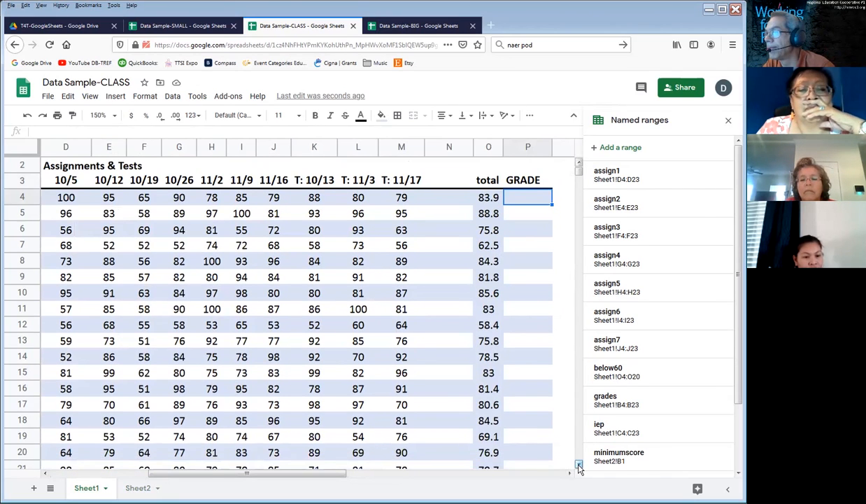
left_click(578, 465)
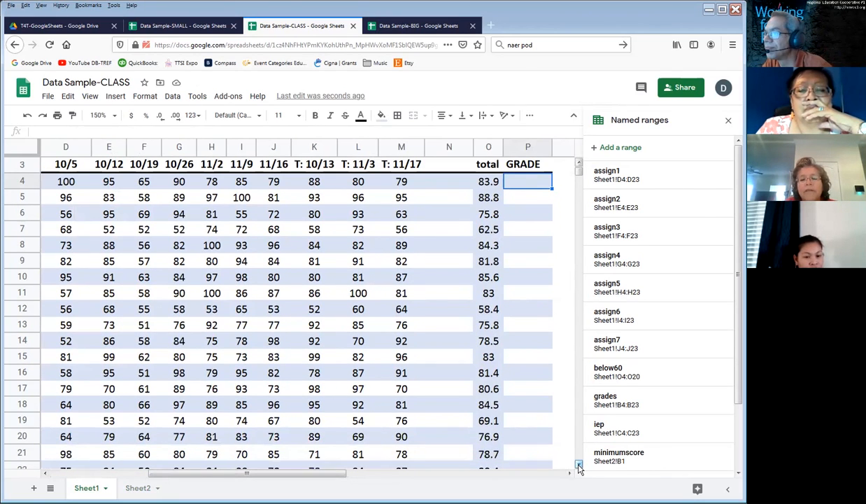
left_click(493, 308)
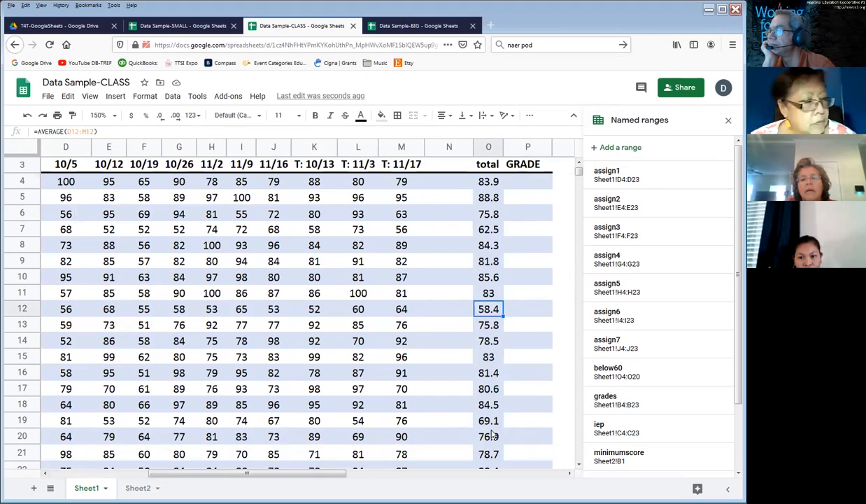
left_click(580, 464)
left_click(580, 464)
left_click(579, 465)
left_click(579, 464)
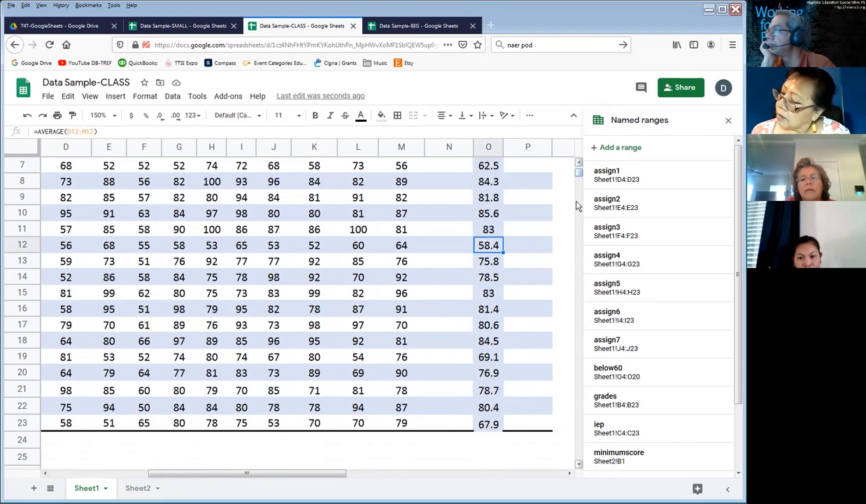
Step: Check which cells the below60 named range covers and change its range to Sheet1!O4:O23
left_click(608, 371)
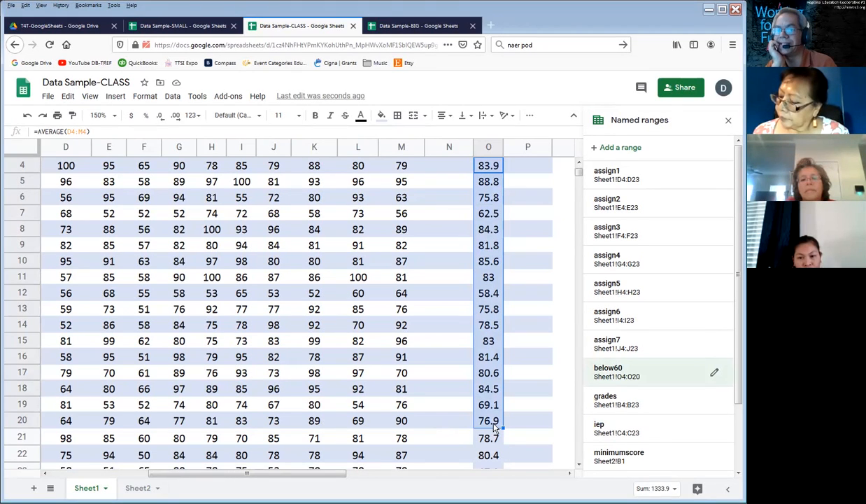
scroll(580, 468, "down", 3)
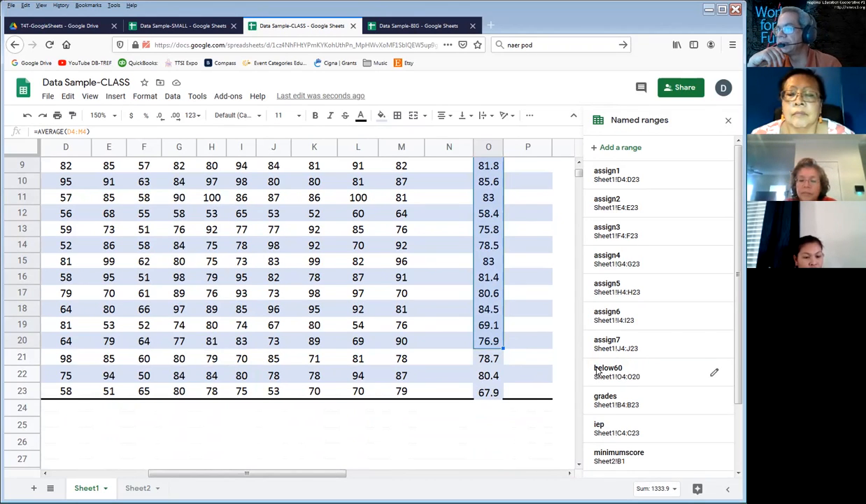
left_click(717, 374)
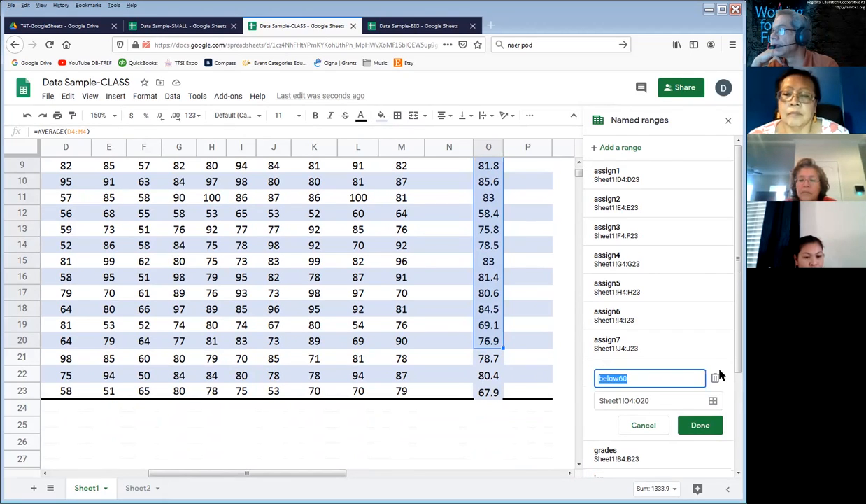
left_click(625, 400)
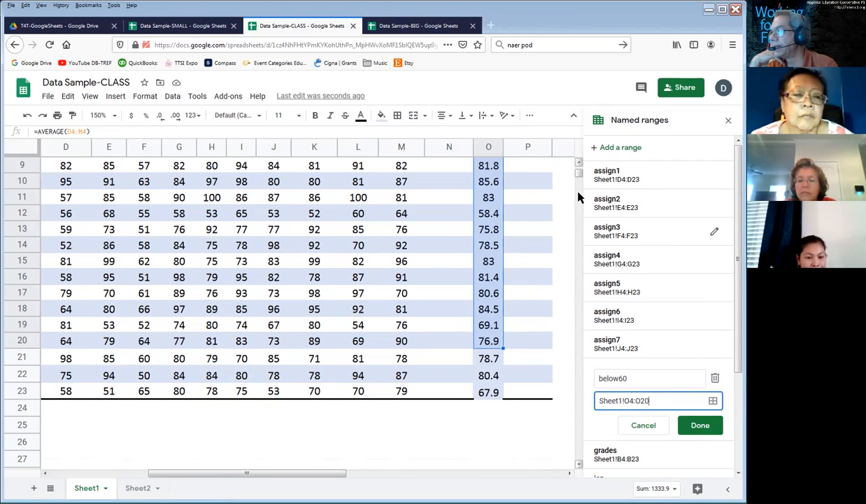
left_click_drag(580, 174, 579, 177)
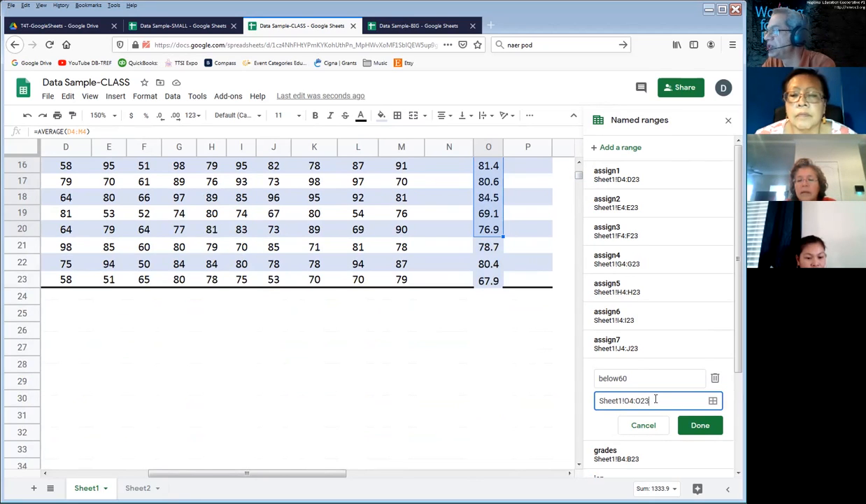
left_click(693, 424)
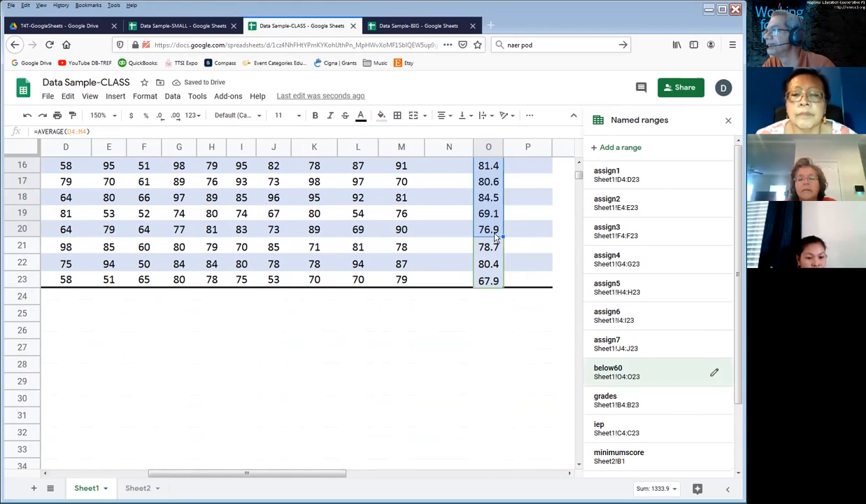
Step: Check which cells the below60 named range covers and examine the total in row 12 on Sheet1
left_click(596, 371)
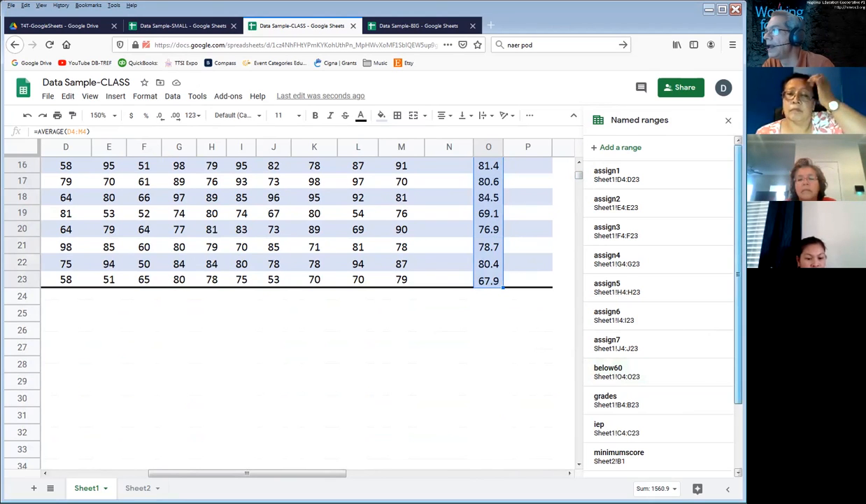
scroll(561, 186, "up", 5)
left_click(482, 293)
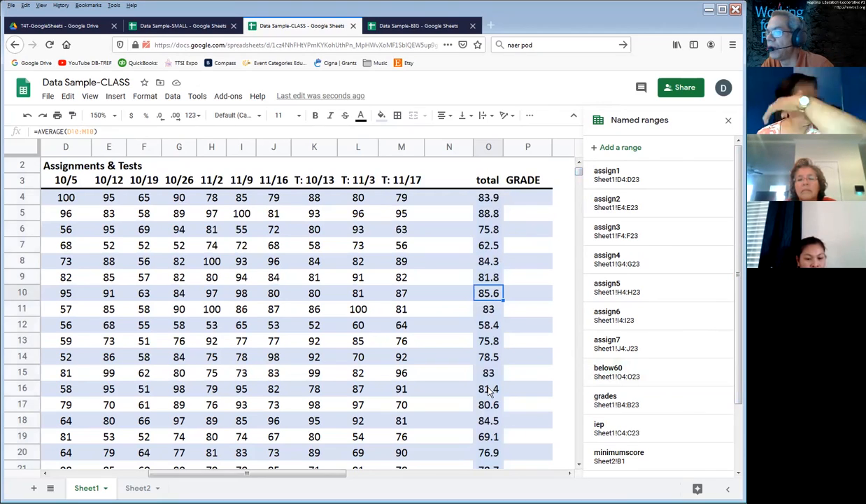
left_click(487, 327)
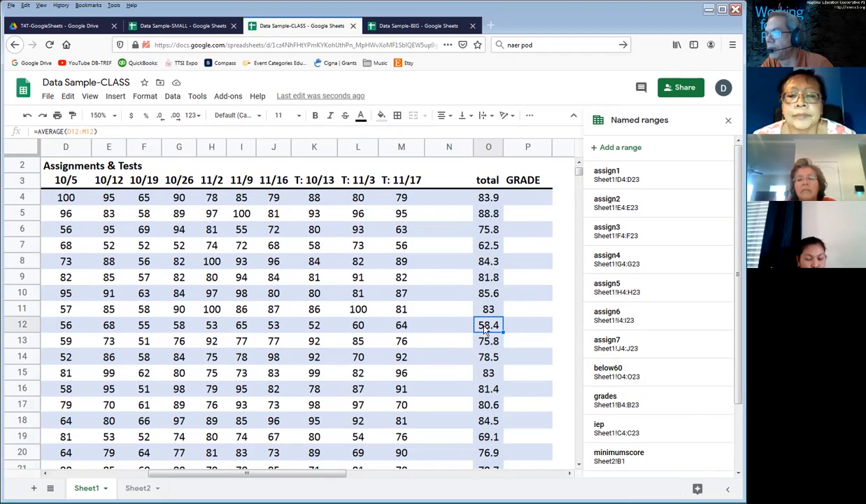
Step: Check the minimum score in B1 on Sheet2 and the range and criterion arguments of the COUNTIF formula in D2
left_click(133, 487)
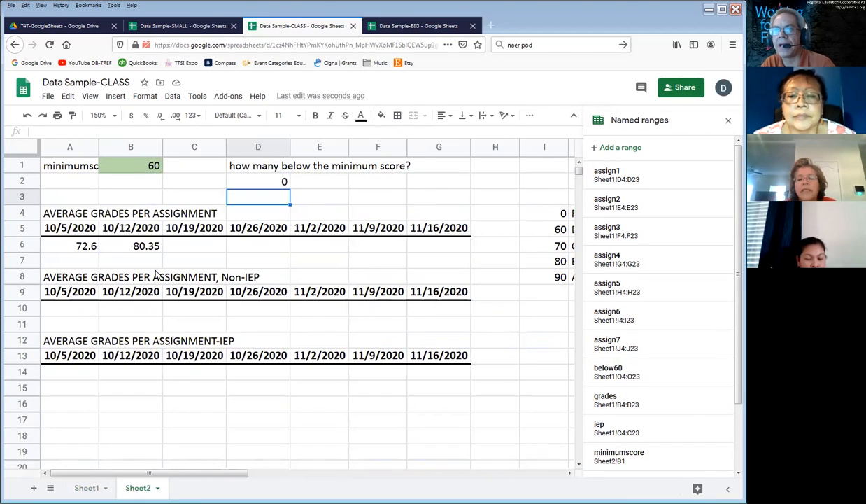
left_click(133, 170)
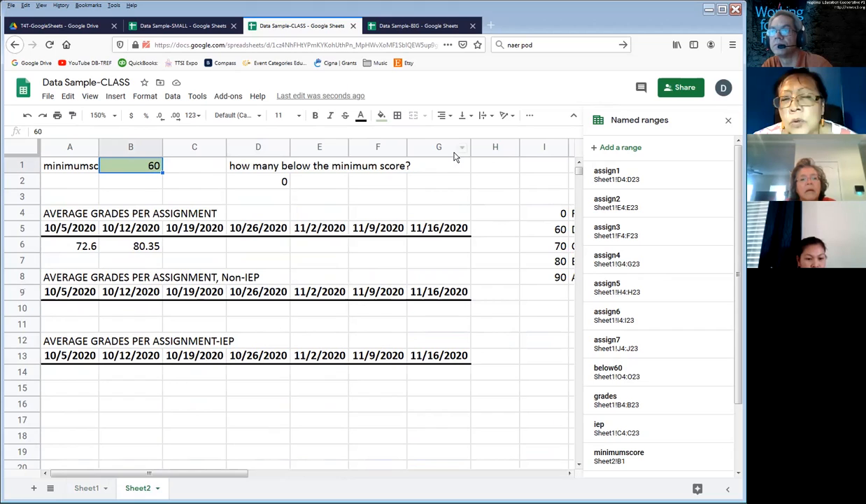
left_click(253, 186)
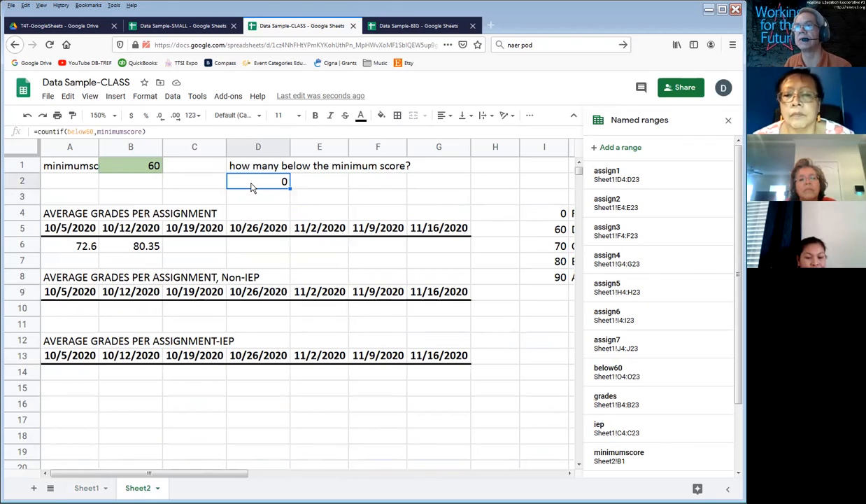
double_click(254, 186)
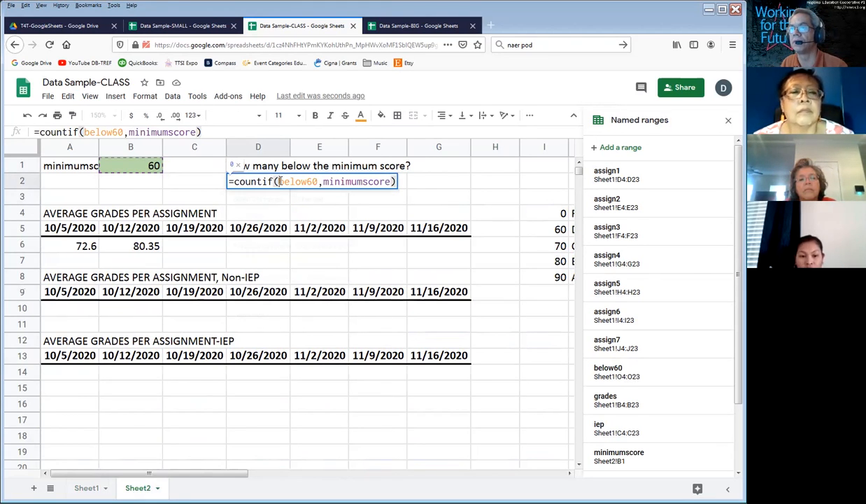
left_click(315, 181)
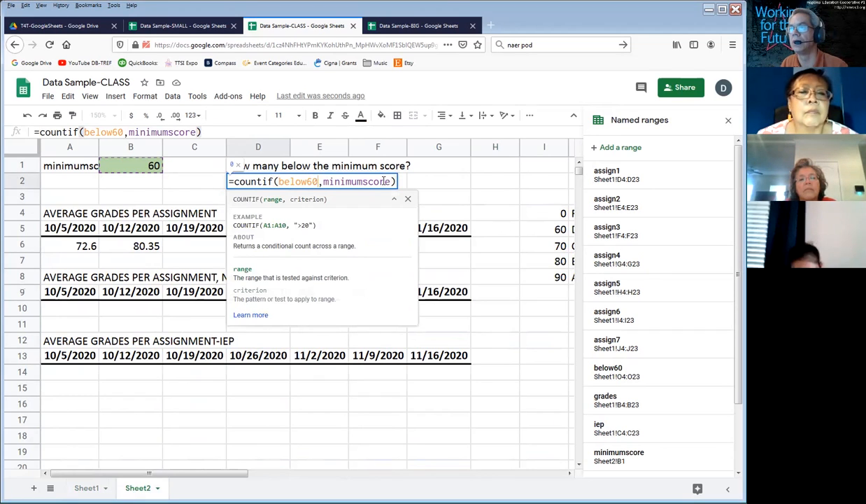
left_click(390, 181)
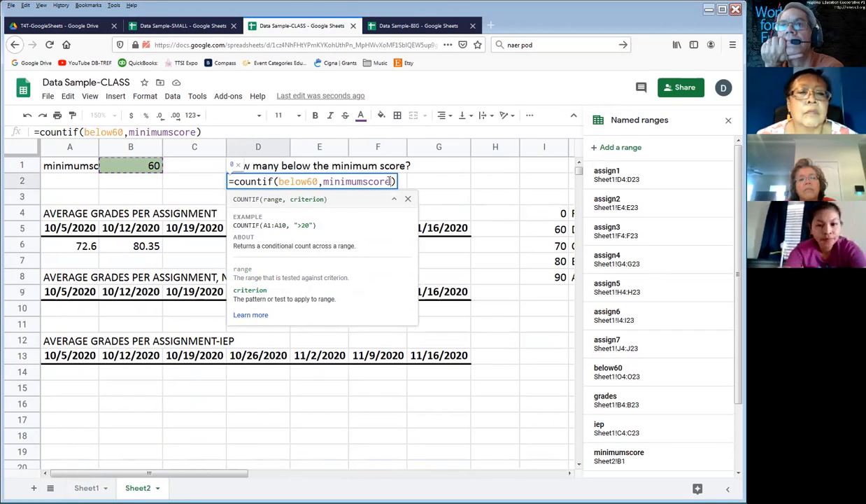
key("Escape")
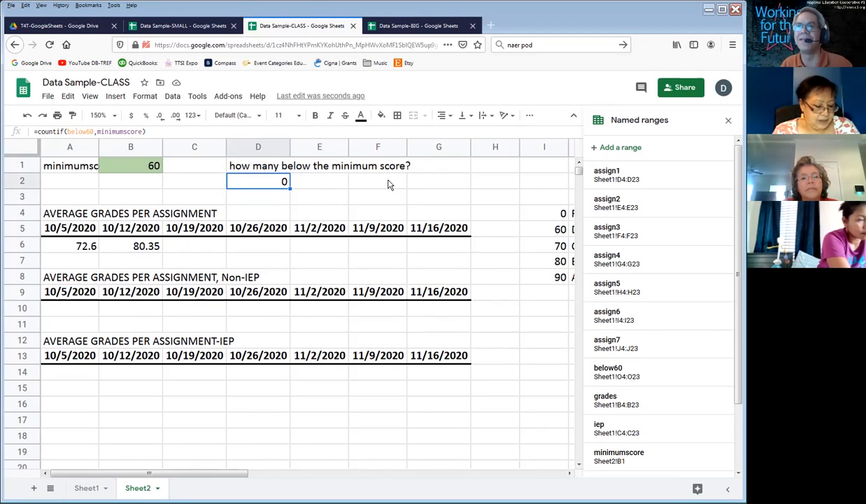
Step: Try a quoted less-than criterion in D2 by changing the formula to =countif(below60,"<minimumscore")
double_click(250, 181)
left_click(320, 181)
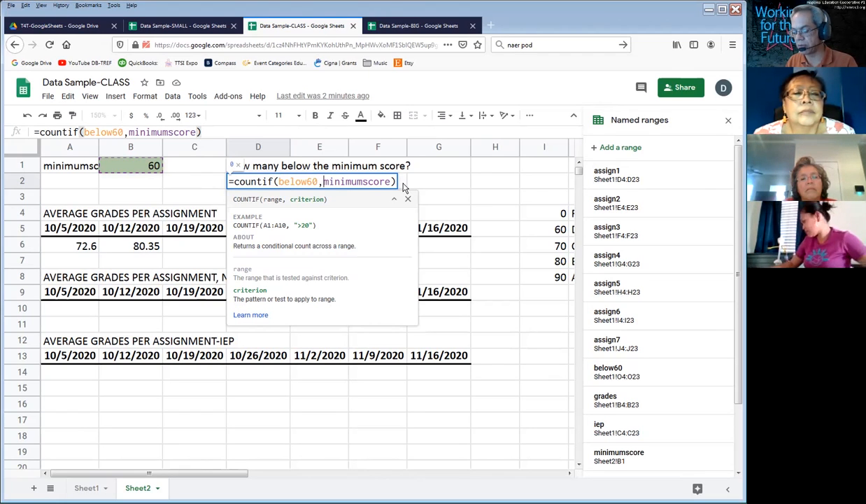
type("<")
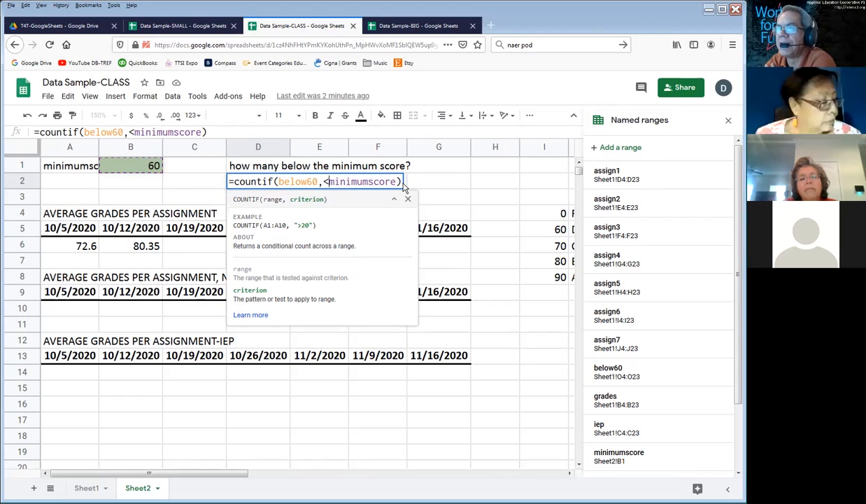
left_click(322, 181)
type("\"")
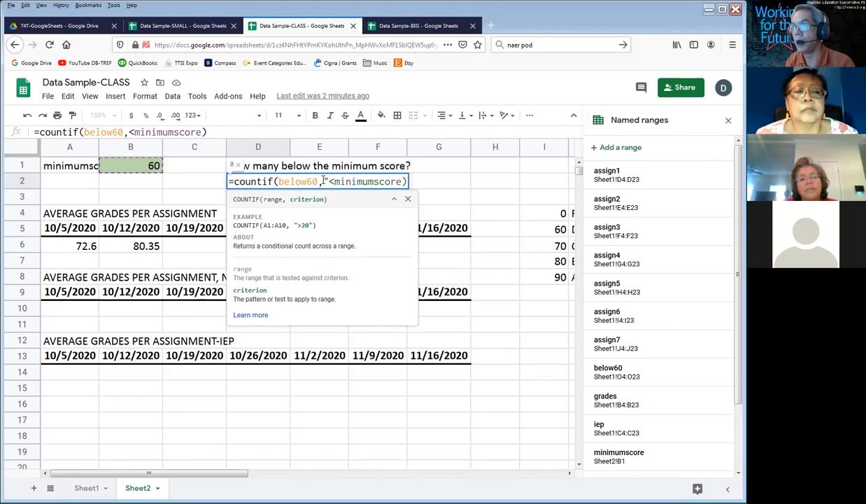
left_click(402, 182)
type("\"")
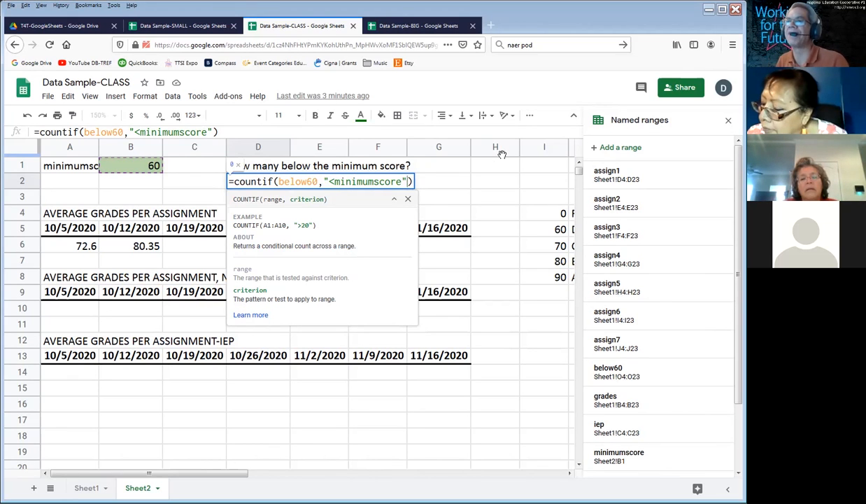
key("Return")
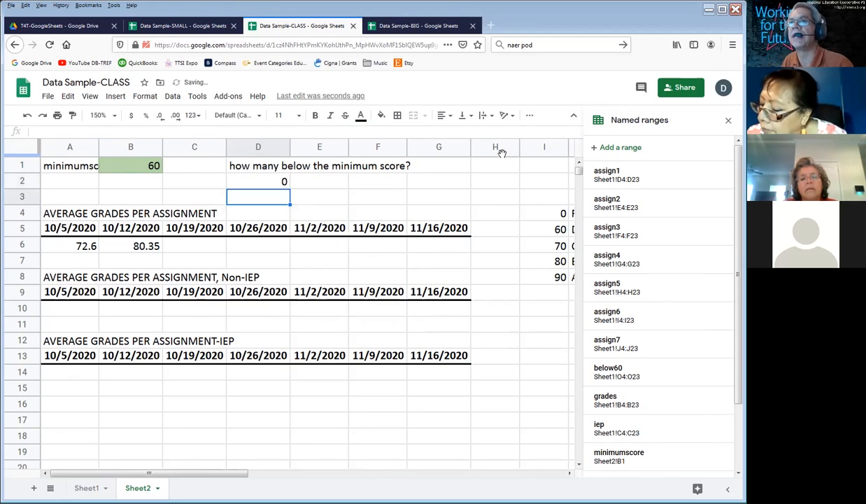
Step: Test the D2 formula with a fixed criterion by changing it to =countif(below60,"<60")
key("Up")
left_click(171, 132)
key("Left")
key("Left")
key("BackSpace")
key("BackSpace")
key("BackSpace")
key("BackSpace")
key("BackSpace")
key("BackSpace")
key("BackSpace")
key("BackSpace")
key("BackSpace")
key("BackSpace")
key("BackSpace")
key("BackSpace")
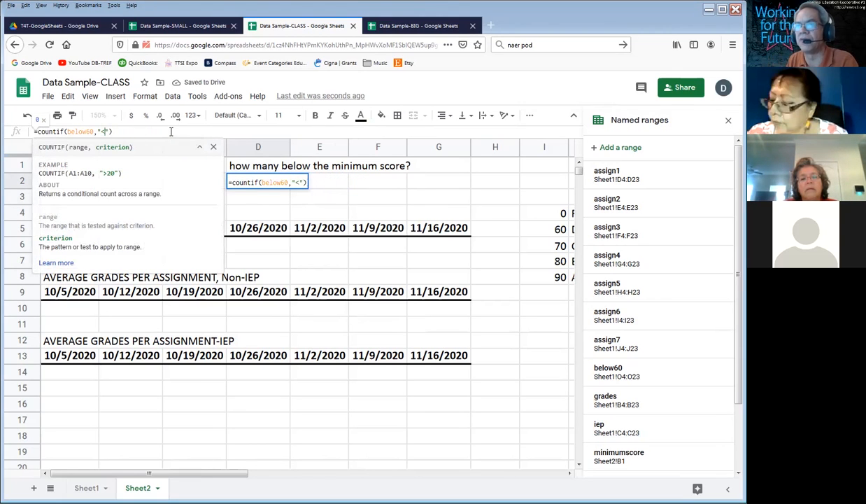
type("60")
key("Return")
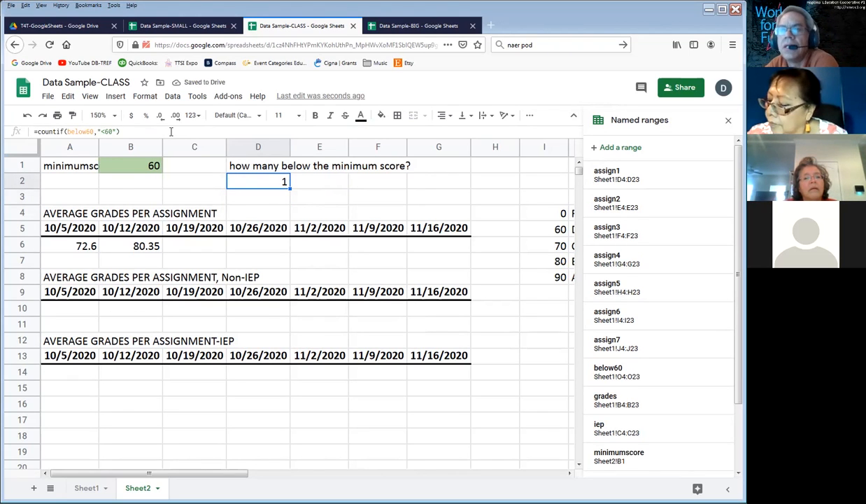
Step: Try placing the named range outside the quotes in D2 with =countif(below60,"<"minimumscore)
left_click(133, 131)
key("Left")
key("Left")
key("BackSpace")
key("BackSpace")
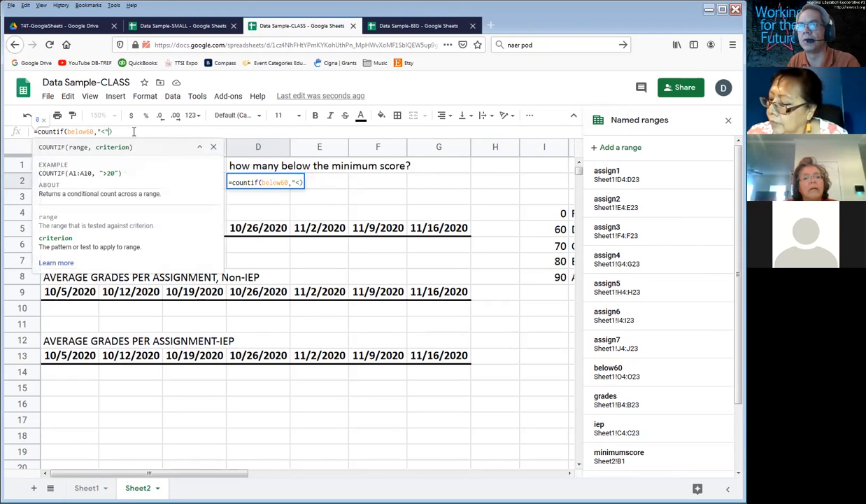
type("minimum")
key("Tab")
key("Return")
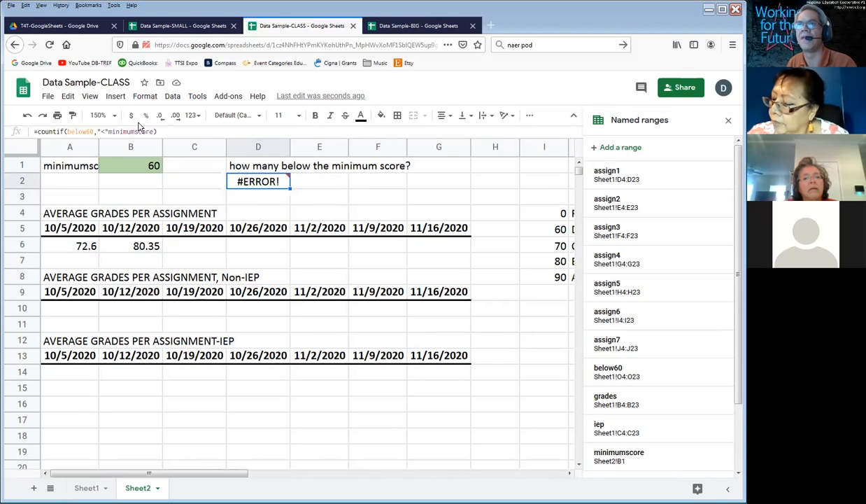
Step: Change the D2 formula to =countif(below60,"<"&minimumscore) and review its arguments
left_click(170, 130)
key("Left")
key("shift+Left")
key("shift+Left")
key("shift+Left")
key("shift+Left")
key("shift+Left")
key("shift+Left")
key("shift+Left")
key("shift+Left")
key("shift+Left")
key("shift+Left")
key("shift+Left")
key("shift+Left")
key("shift+Left")
key("shift+Left")
key("shift+Left")
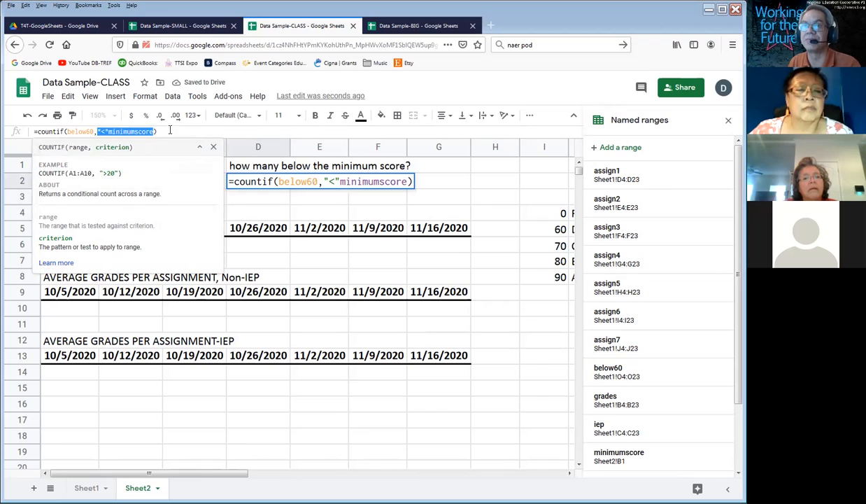
type("\"<\"")
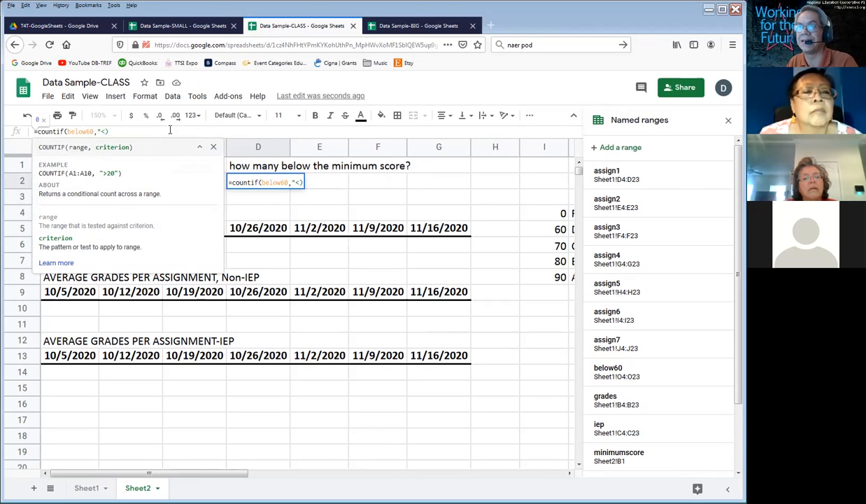
type("&minimum")
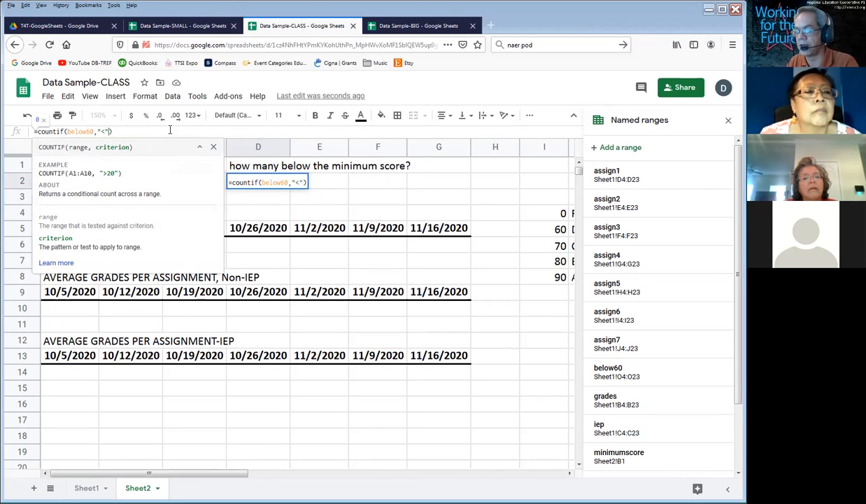
type("score")
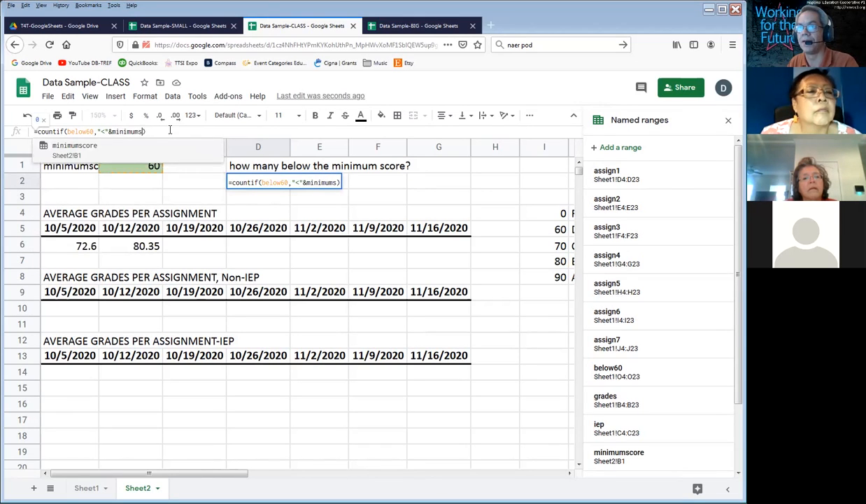
key("Return")
key("Up")
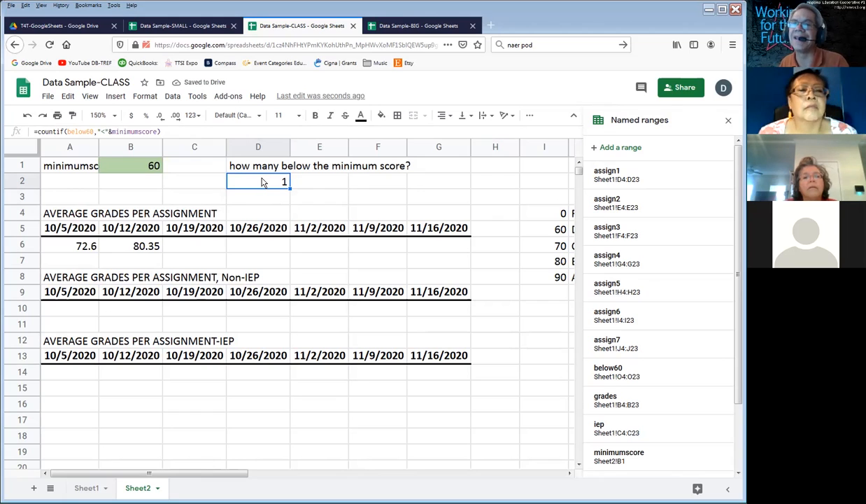
double_click(262, 182)
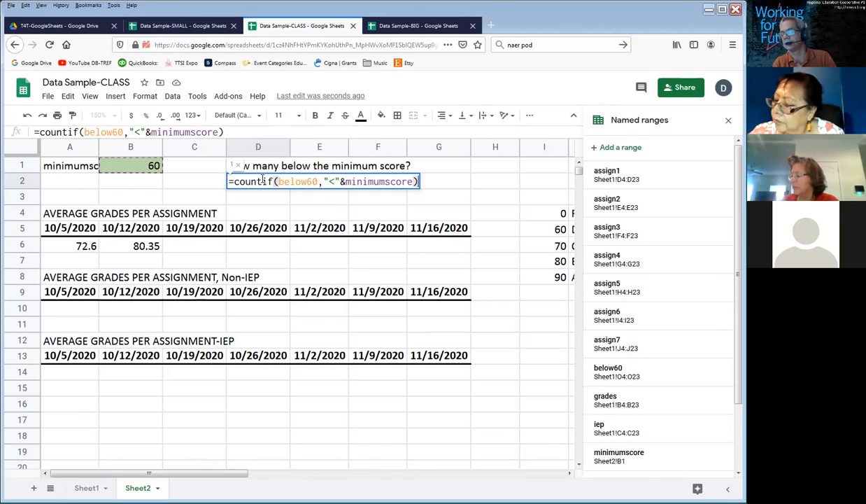
key("Return")
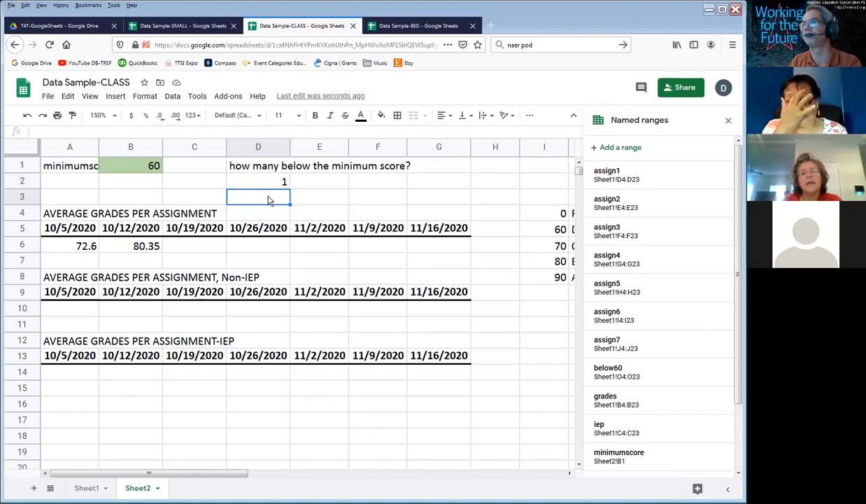
Step: Enter a sample last name in D3 and a sample first name in E3
type("Wilson")
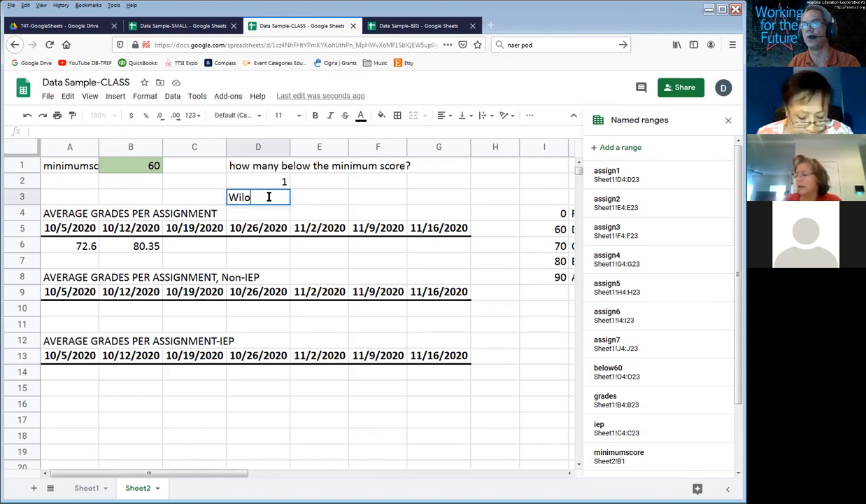
key("Tab")
type("Bob")
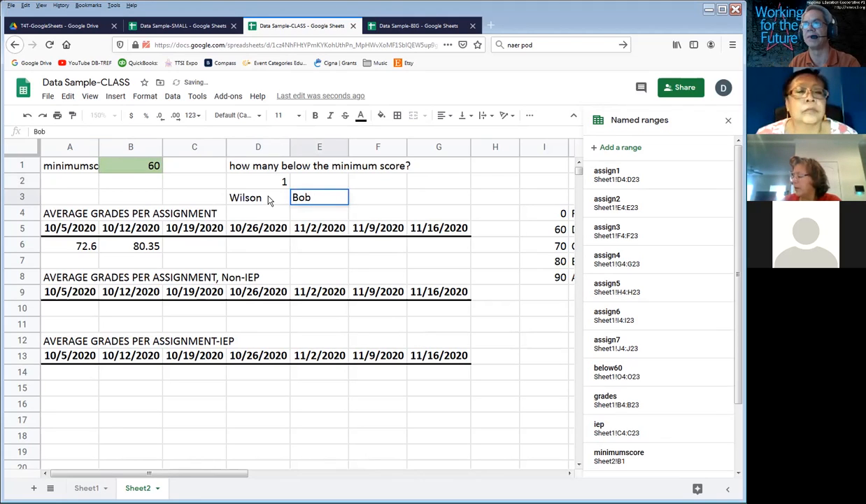
key("Tab")
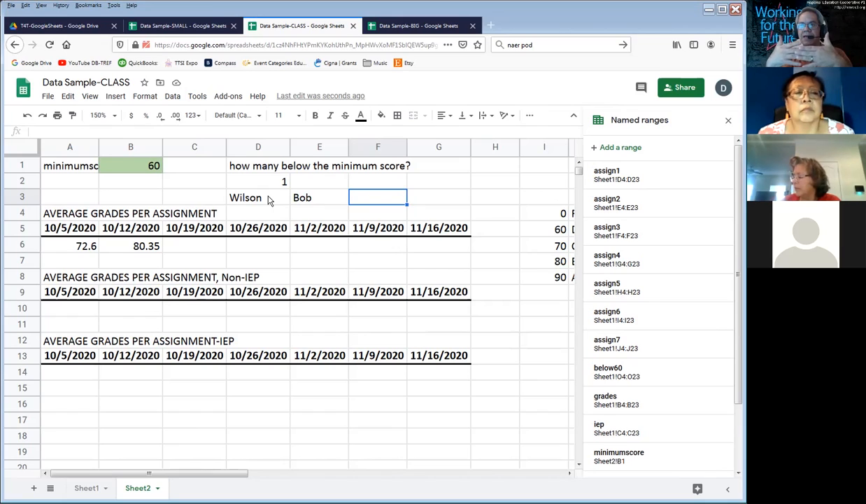
Step: Swap the sample name order so that D3 holds the first name and E3 the last name
left_click(269, 200)
type("Bob")
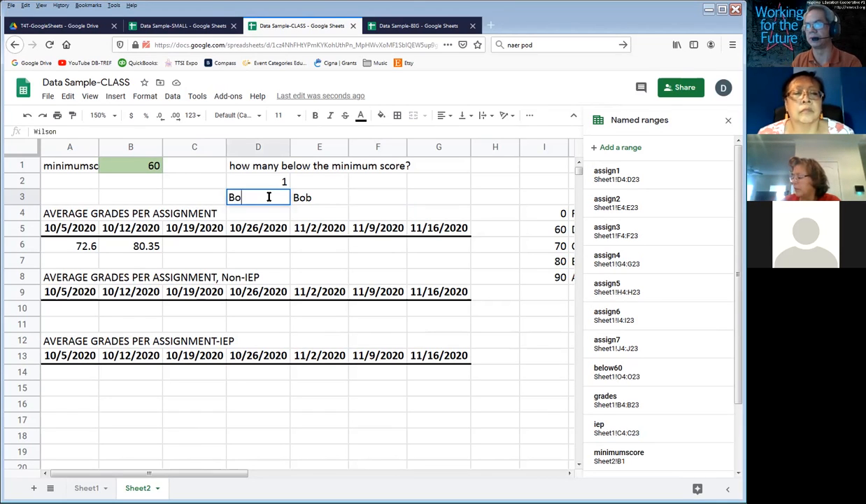
key("Tab")
type("Wilson")
key("Tab")
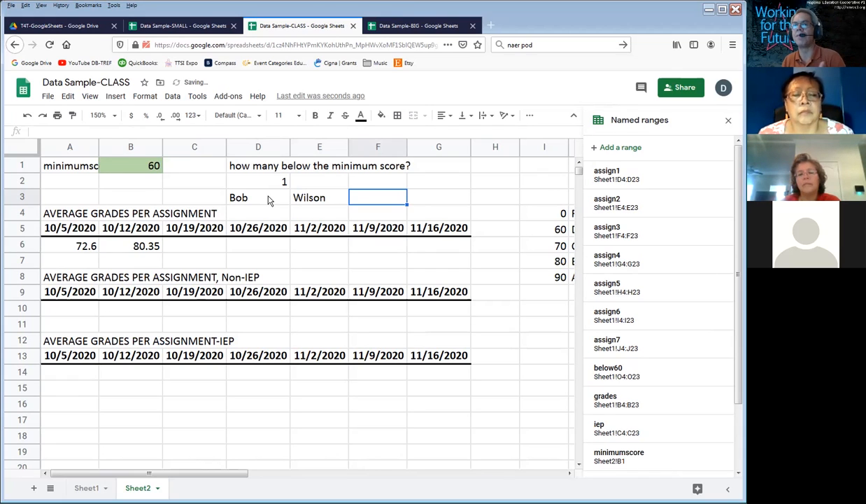
Step: Join the last and first names in F3 with =E3&", "&D3, and review the formula's quoted separator
type("=")
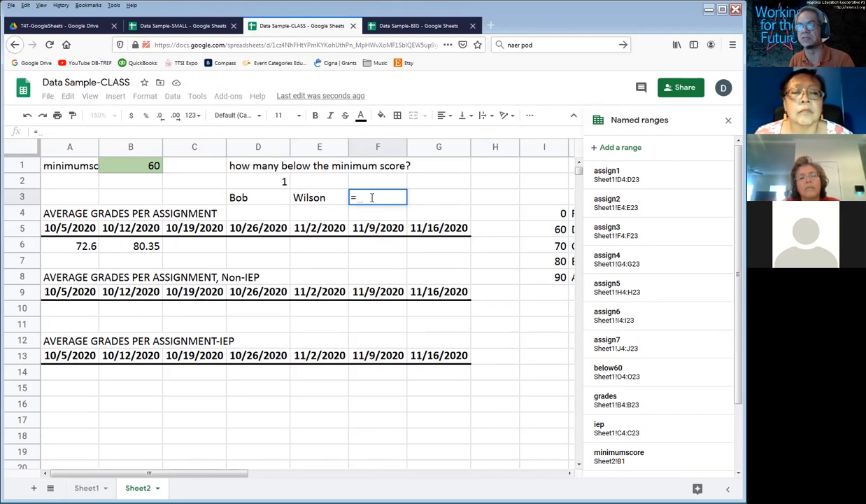
left_click(324, 205)
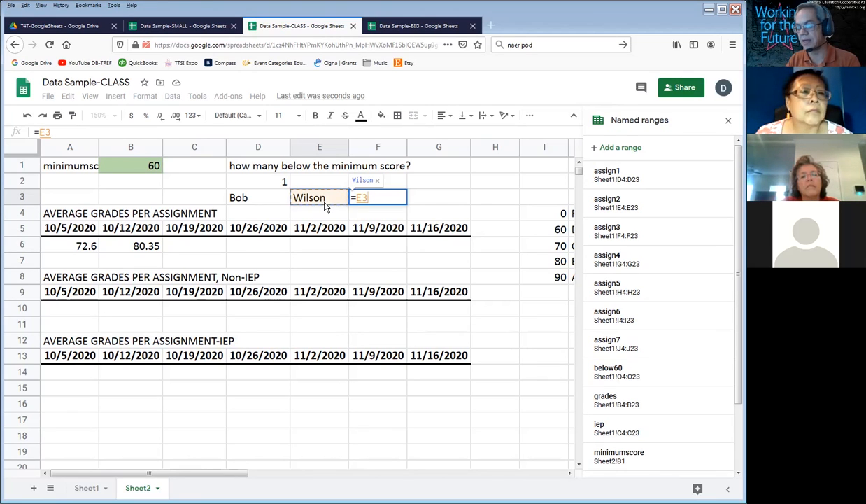
type("&")
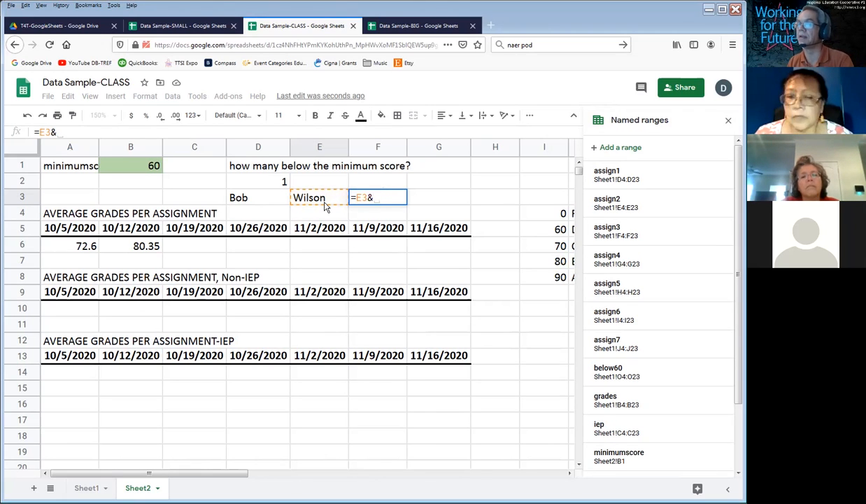
type("\", \"")
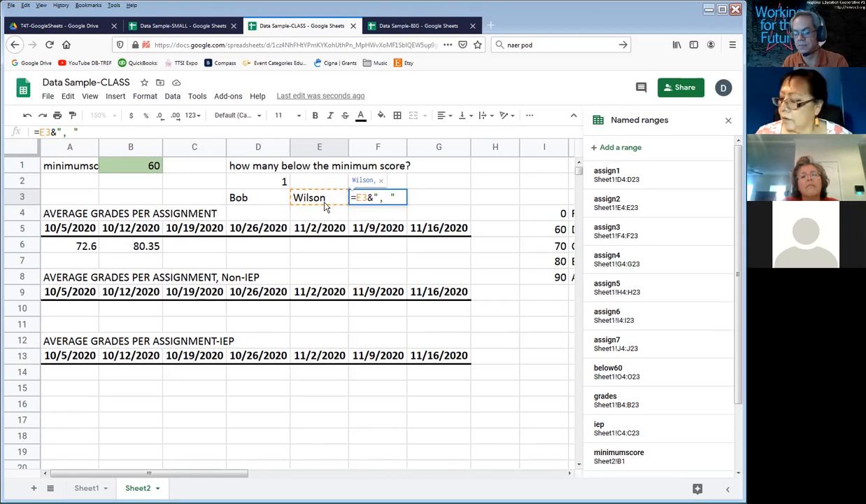
type("&")
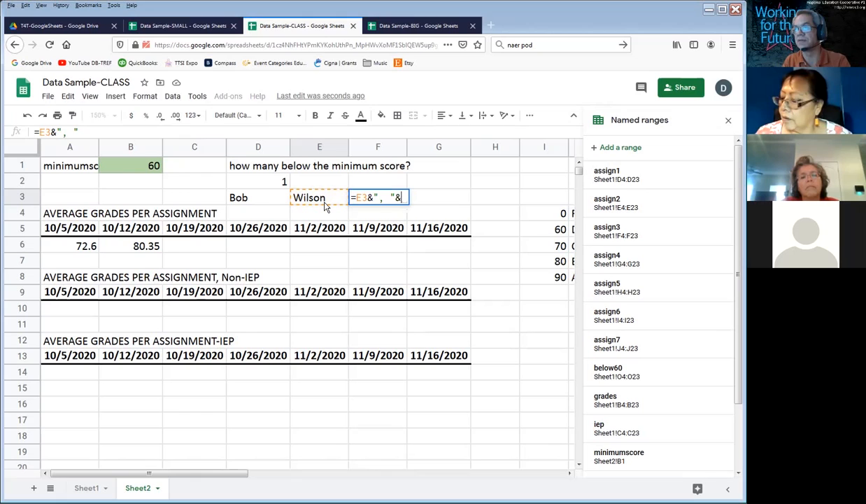
left_click(235, 201)
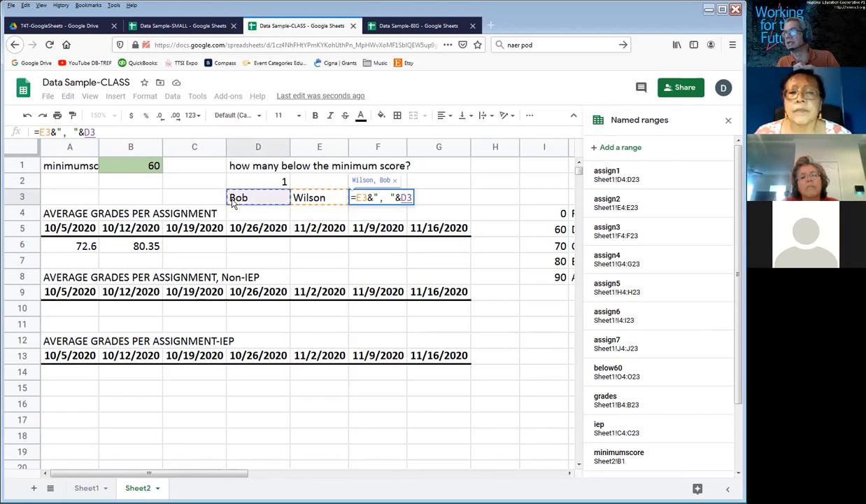
key("Return")
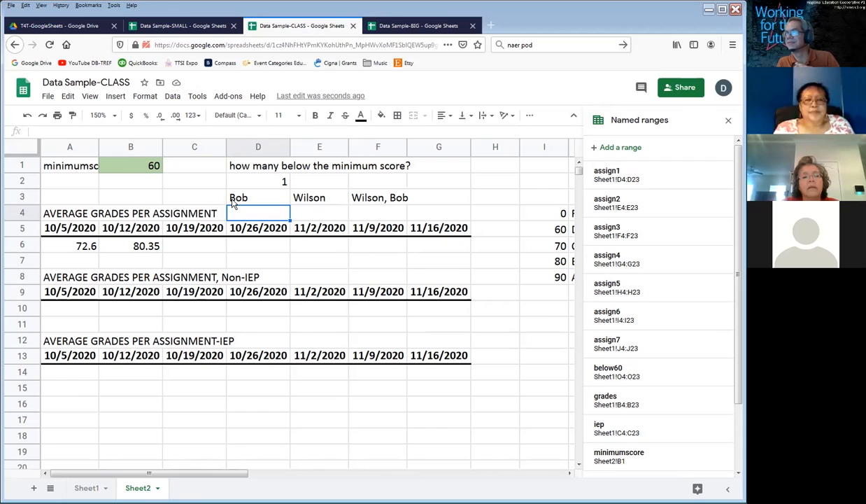
left_click(373, 198)
double_click(371, 198)
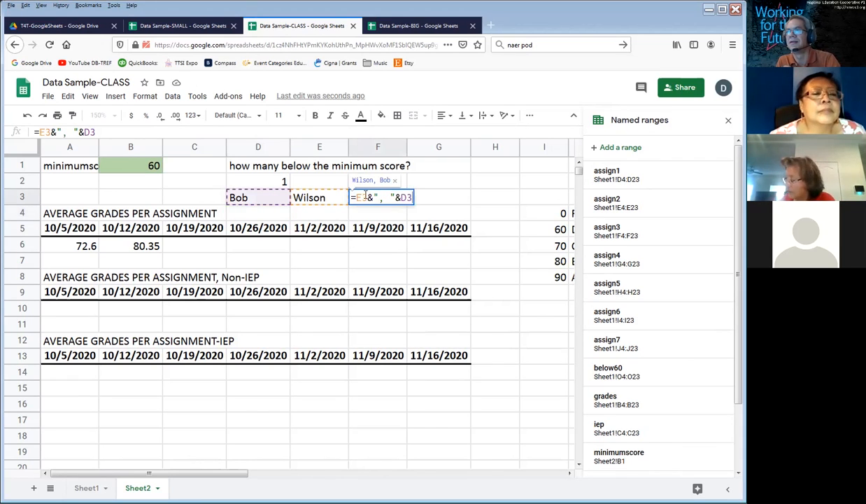
left_click_drag(355, 197, 396, 197)
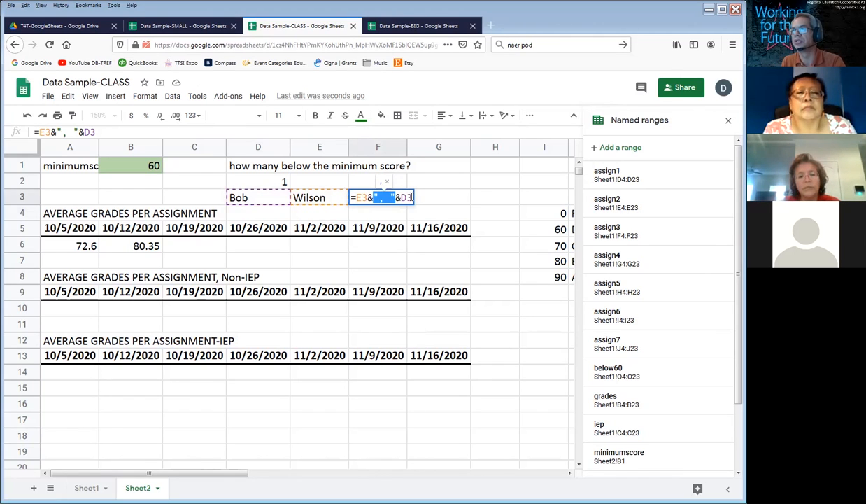
key("Return")
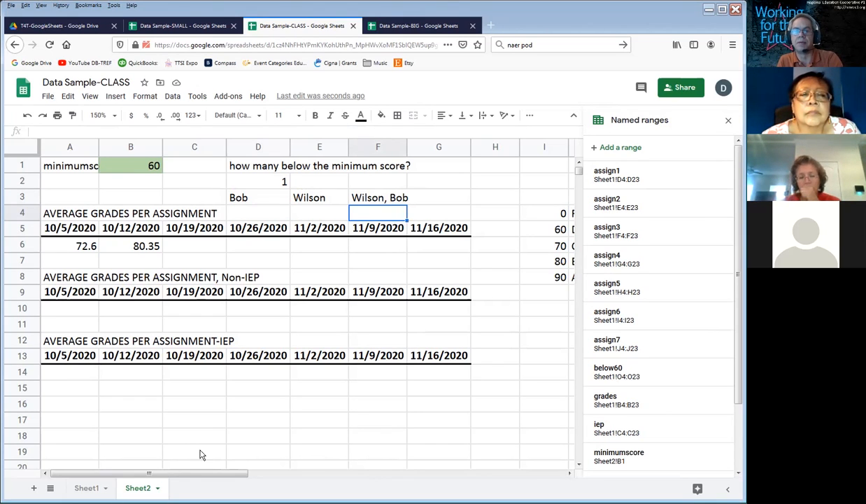
Step: Examine the student names in column A of Sheet1 and the first student's scores across row 4
left_click(88, 488)
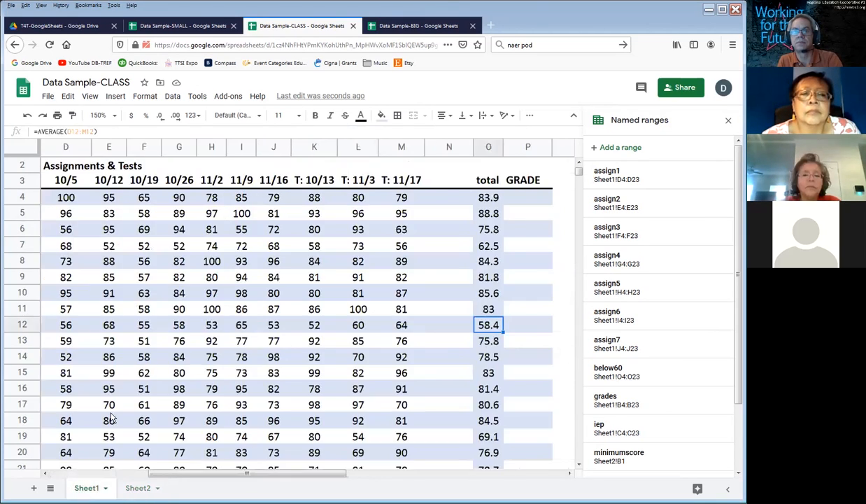
left_click(80, 211)
key("Left")
key("Left")
key("Left")
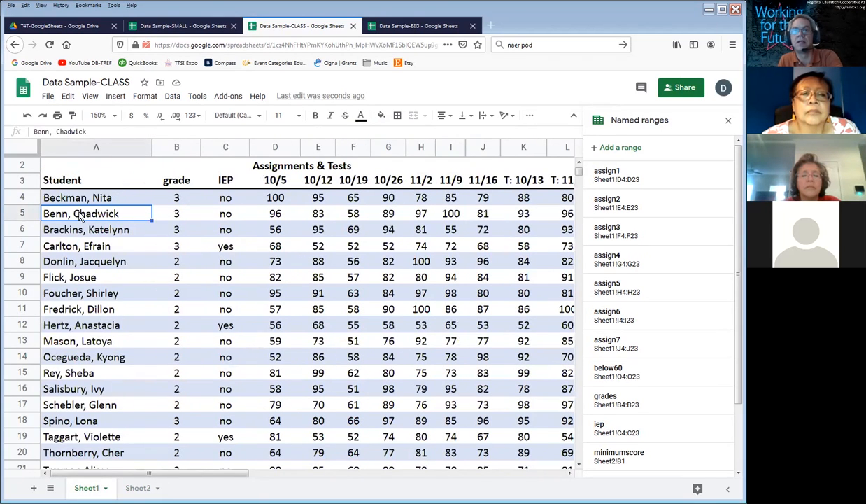
left_click(80, 196)
left_click_drag(82, 199, 91, 453)
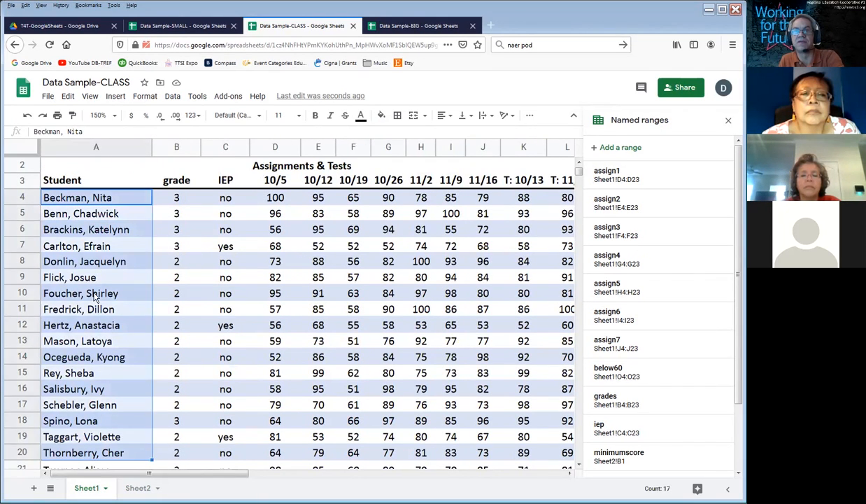
left_click(103, 197)
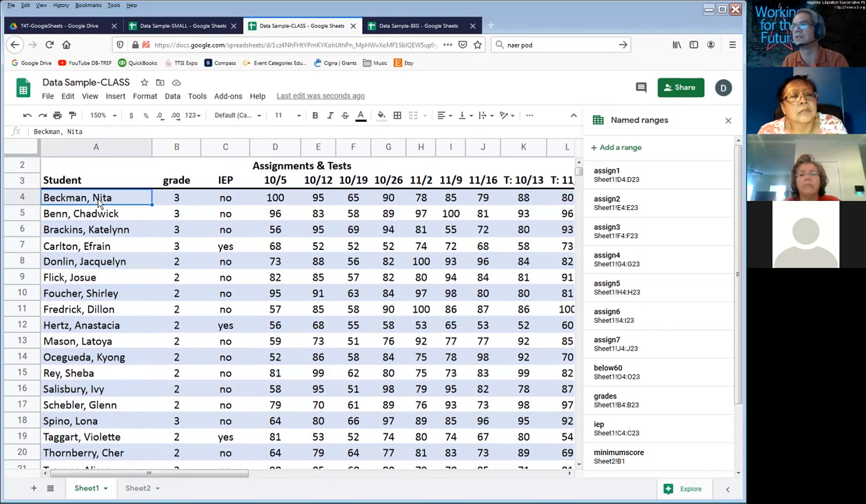
key("Right")
key("Right")
key("Right")
key("Right")
key("Right")
key("Right")
key("Right")
key("Right")
key("Right")
key("Right")
key("Right")
key("Right")
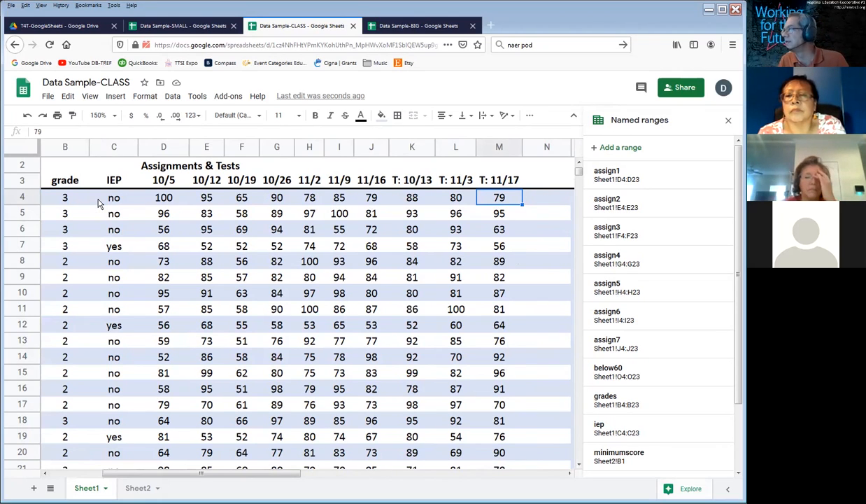
key("Left")
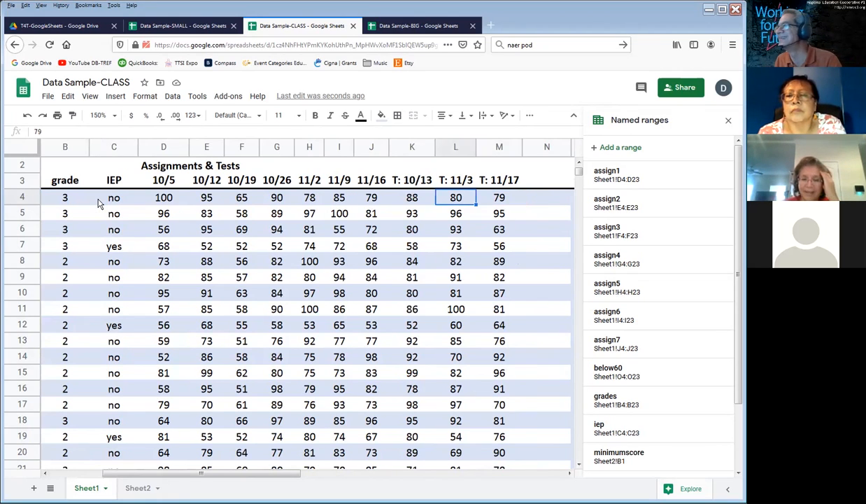
key("Right")
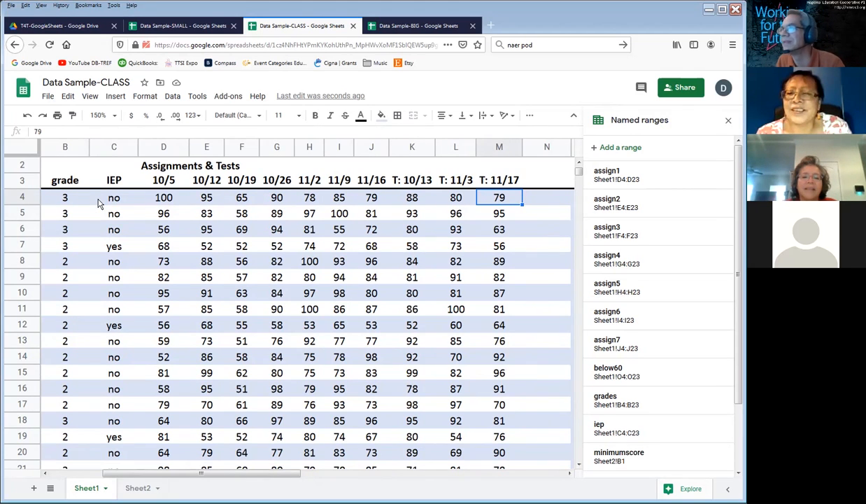
Step: Review how the & operator is used on Sheet2 in the F3 name formula and the D2 COUNTIF formula
left_click(133, 487)
left_click(354, 197)
double_click(369, 197)
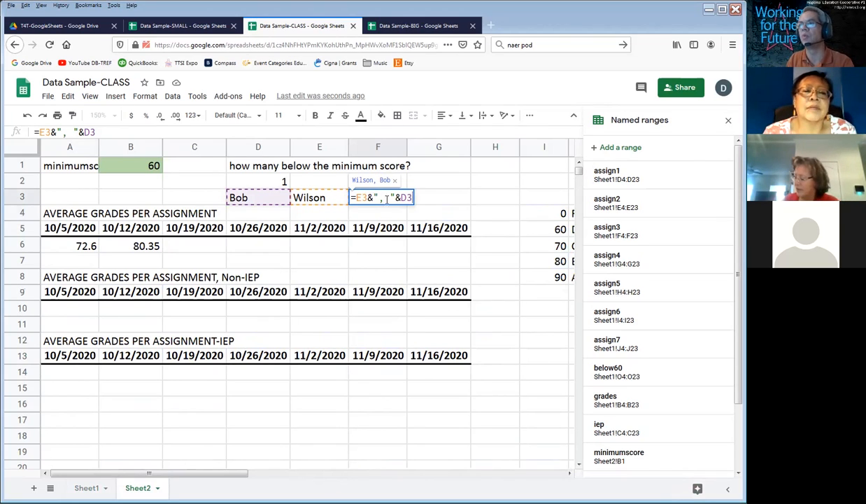
left_click(445, 201)
double_click(276, 182)
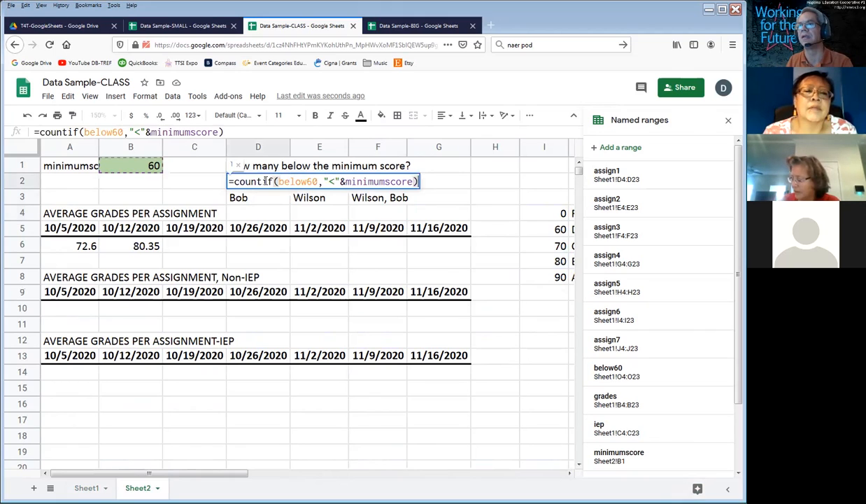
left_click_drag(324, 182, 415, 182)
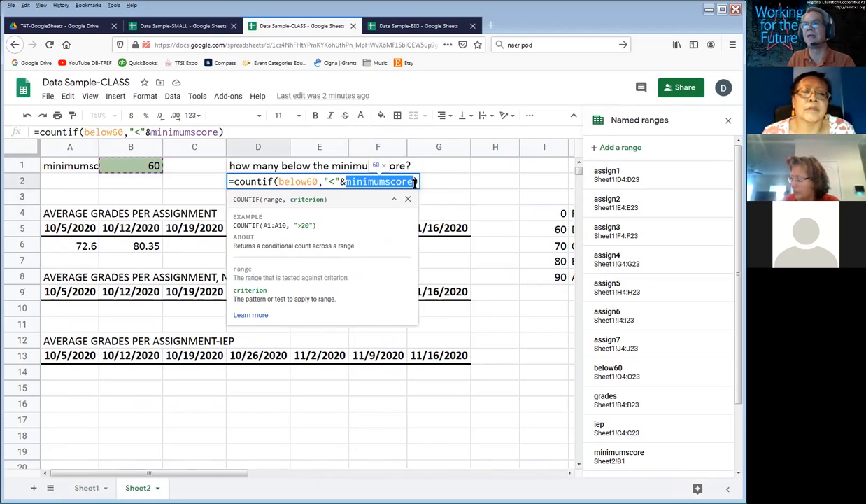
key("Return")
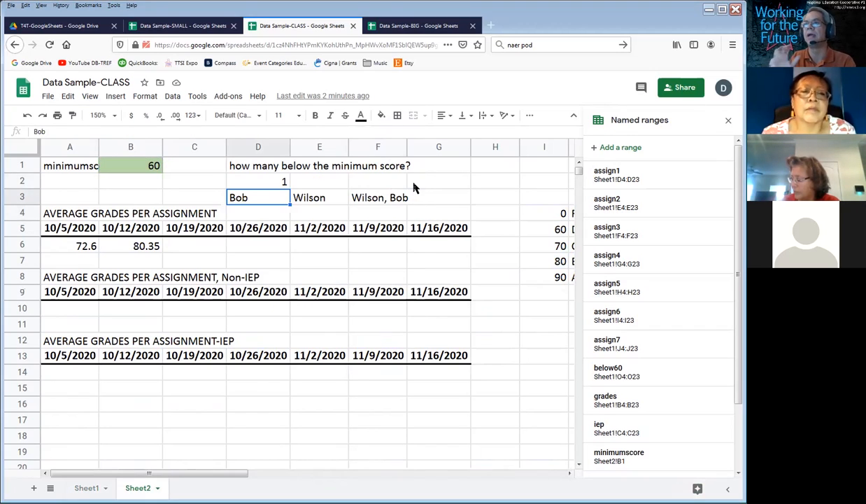
Step: Test the D2 count by setting the minimum score in B1 to 70, and check D2
left_click(113, 166)
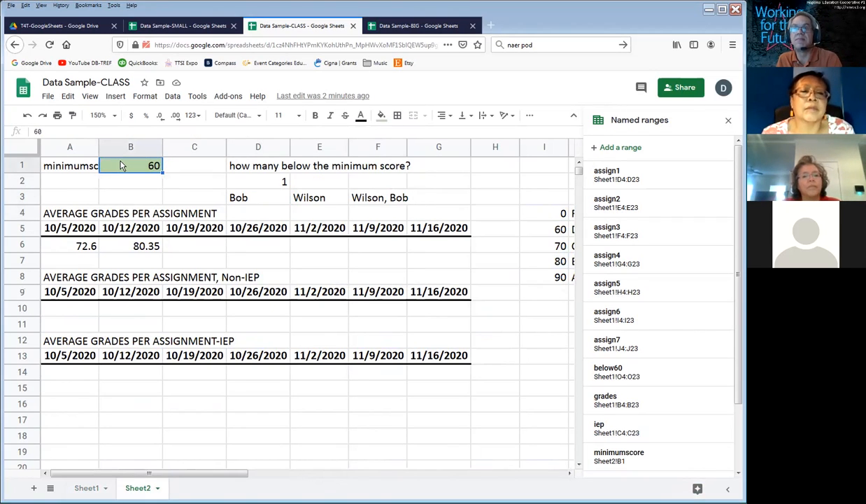
left_click(275, 182)
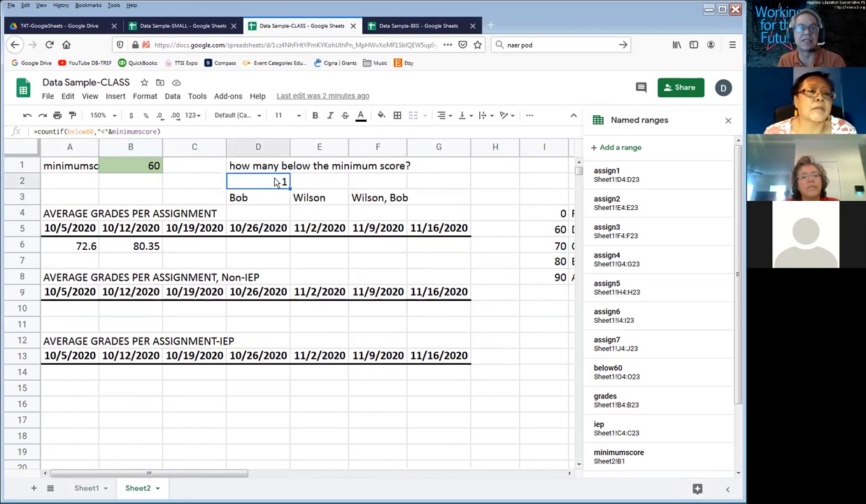
left_click(129, 168)
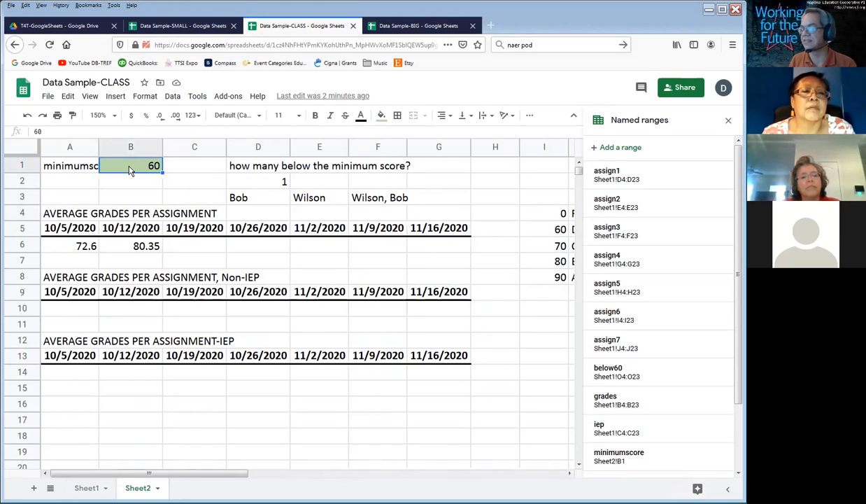
type("70")
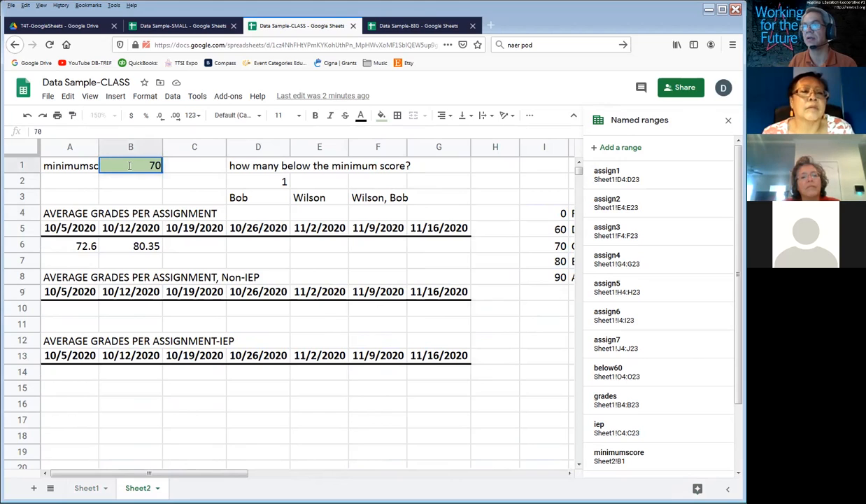
key("Return")
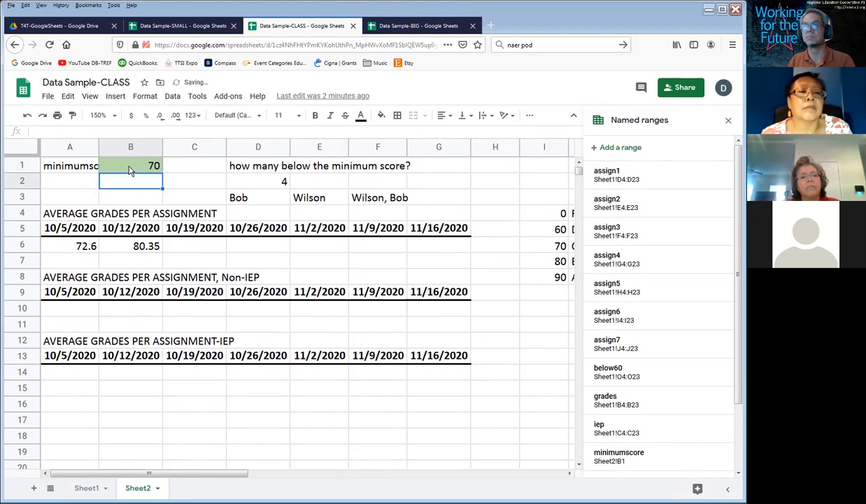
left_click(286, 182)
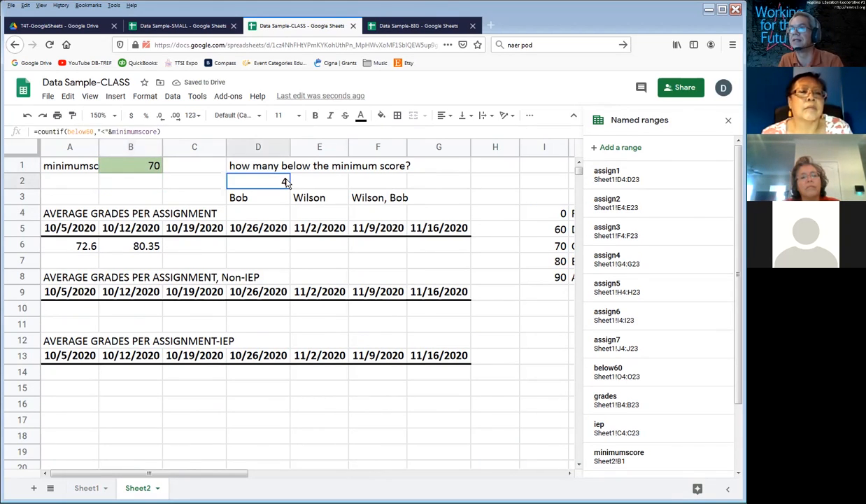
Step: Try minimum scores of 80 and 50 in B1, and restore the minimum score to 60
left_click(116, 168)
type("80")
key("Return")
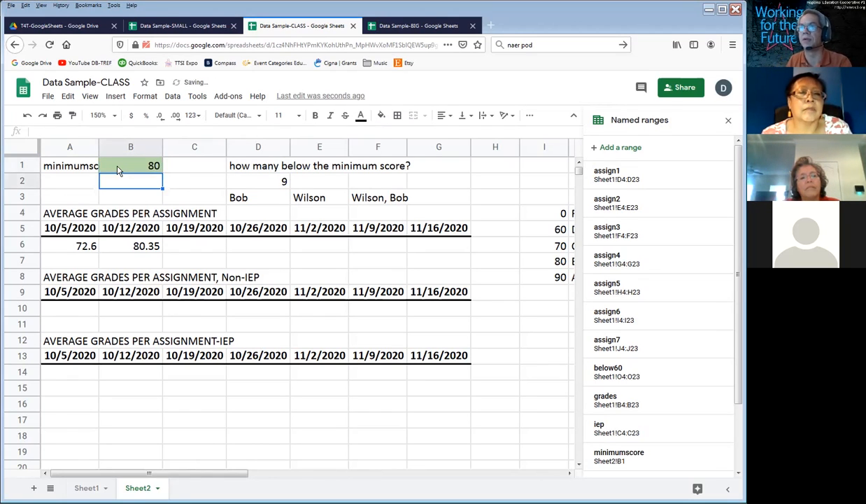
left_click(117, 170)
type("50")
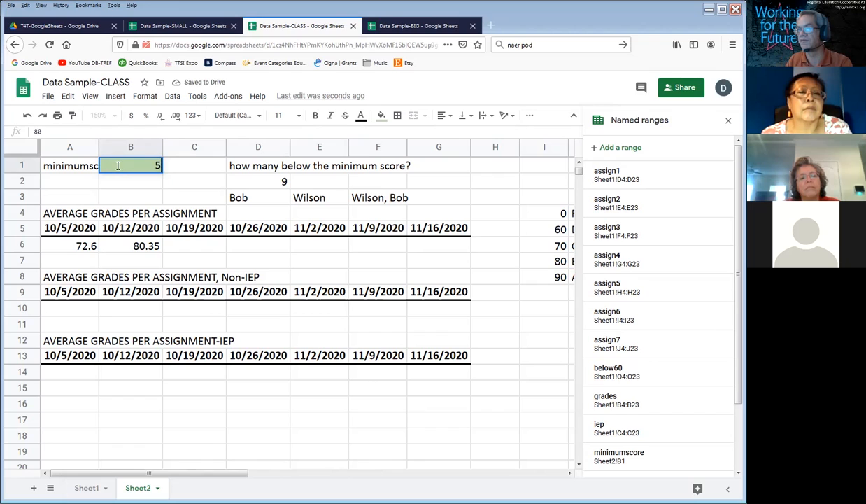
key("Return")
left_click(117, 170)
type("60")
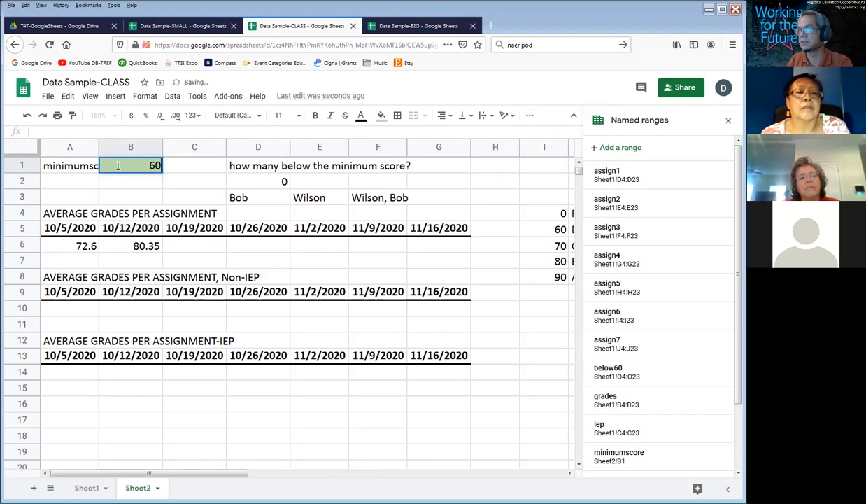
key("Return")
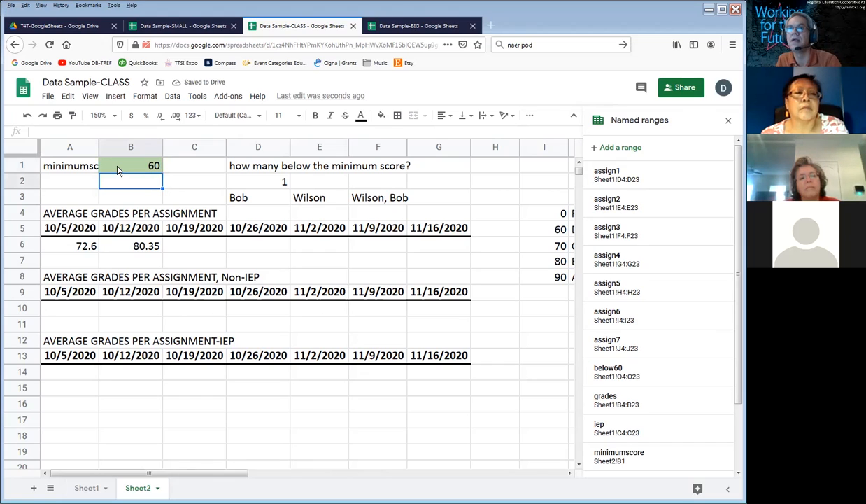
Step: Review the COUNTIF arguments in D2 and the minimum score in B1, and return to Sheet1
left_click(118, 170)
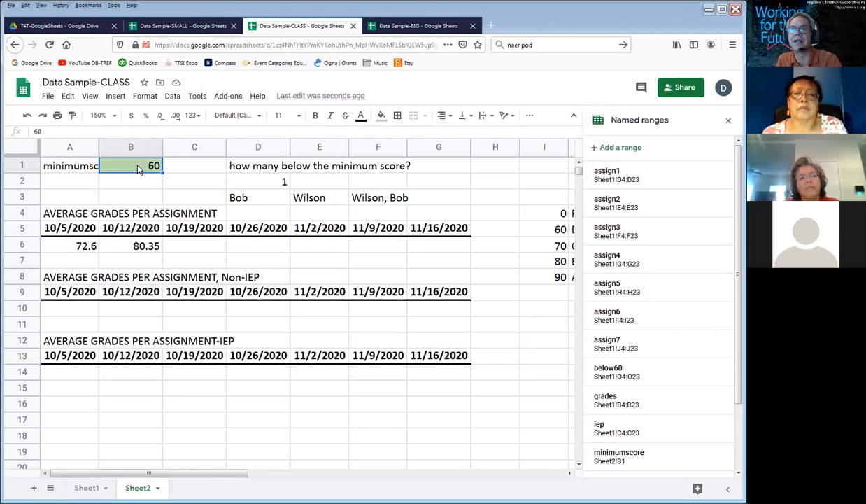
left_click(248, 181)
left_click_drag(68, 131, 158, 136)
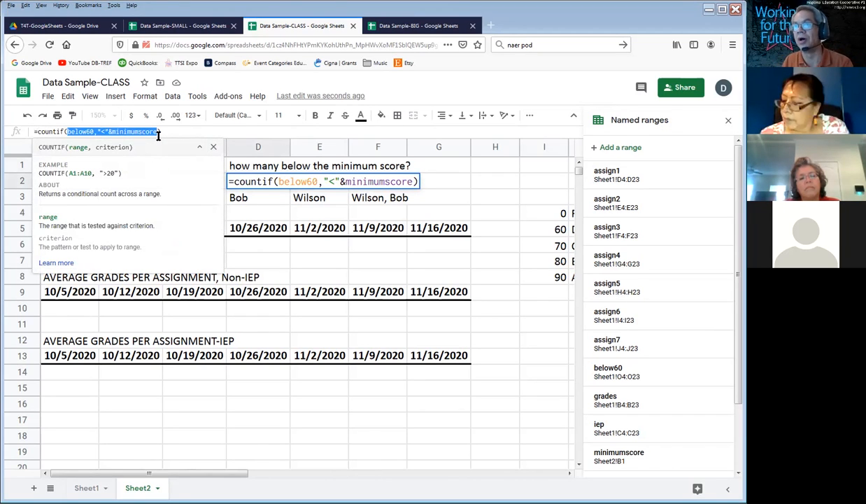
key("Escape")
left_click(135, 170)
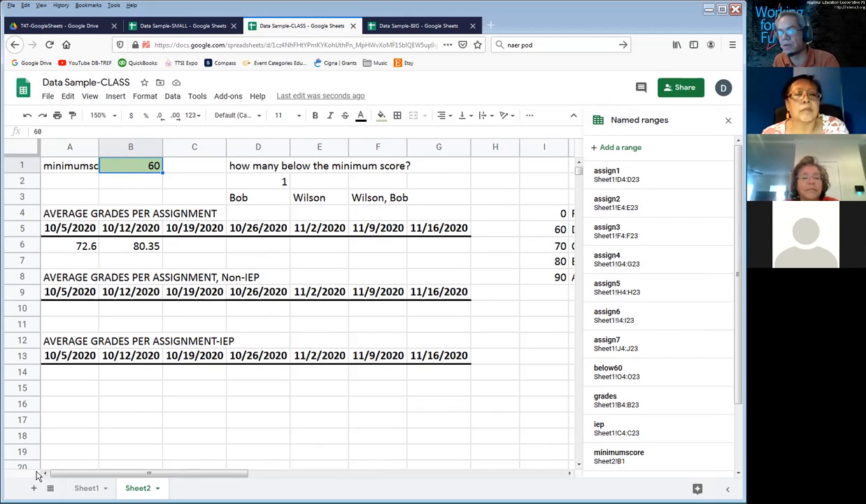
left_click(86, 488)
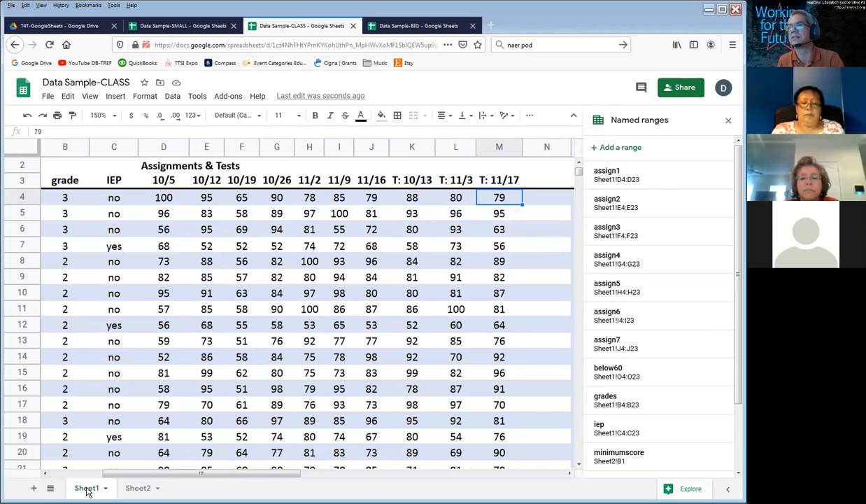
Step: Return to the first student's name in A4 and close the Named ranges list
key("Left")
key("Left")
key("Left")
key("Left")
key("Left")
key("Left")
key("Left")
key("Left")
key("Left")
key("Left")
key("Left")
key("Left")
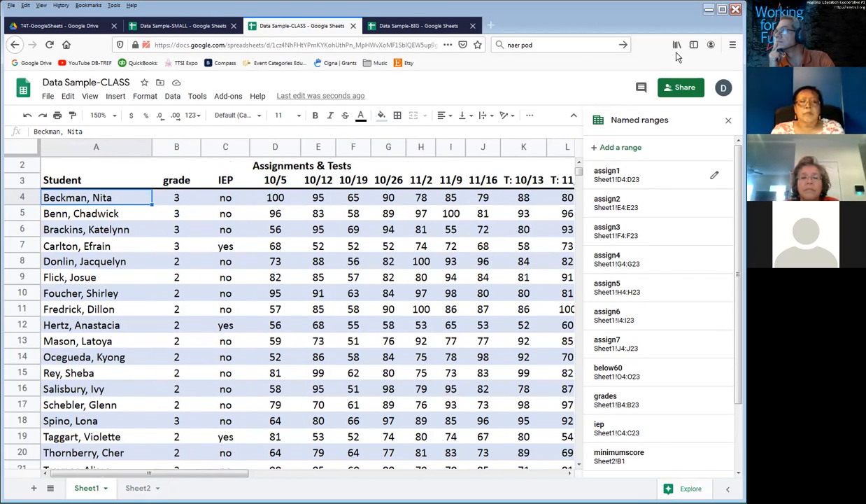
left_click(728, 120)
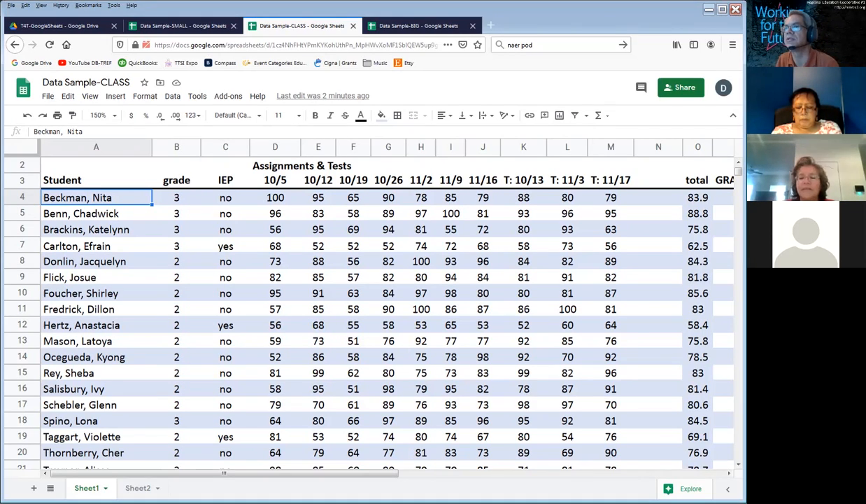
Step: Add the header "value" in Q3, beside the GRADE header
key("Right")
key("Right")
key("Right")
key("Right")
key("Right")
key("Right")
key("Right")
key("Right")
key("Right")
key("Right")
key("Right")
key("Right")
key("Right")
key("Right")
key("Right")
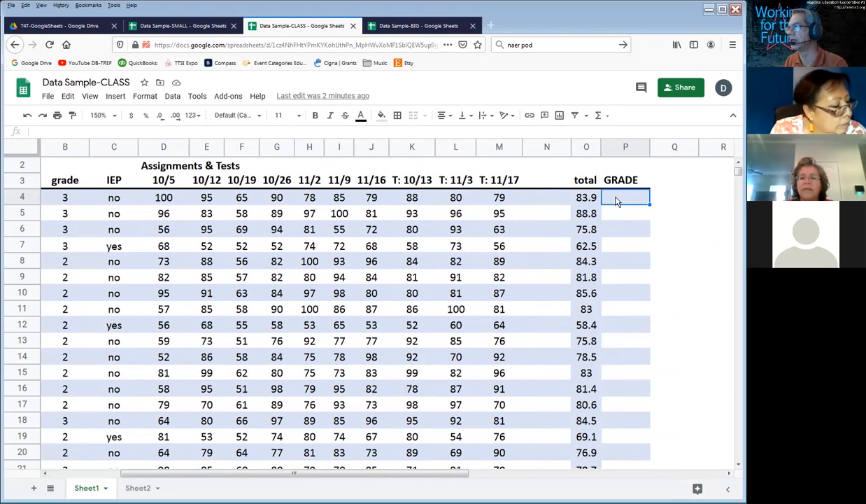
key("Up")
key("Right")
type("valu")
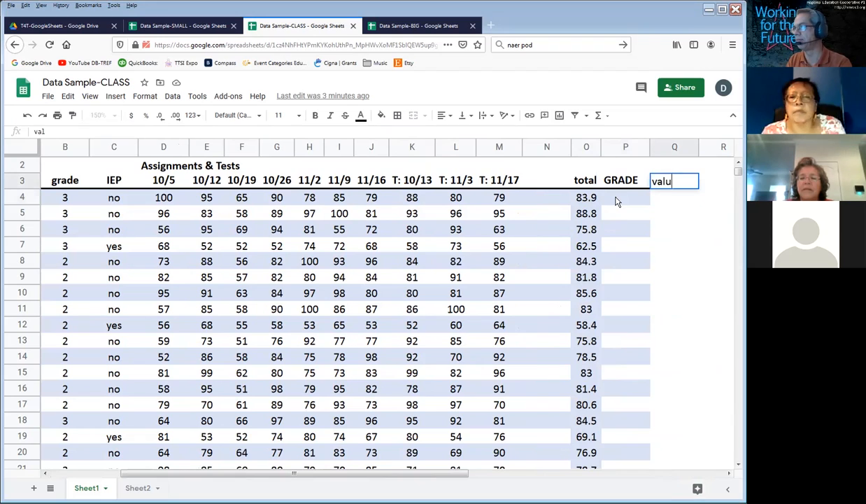
type("e")
key("Return")
Step: Enter the letter grades B, B+, C and D- in P4 through P7
left_click(615, 201)
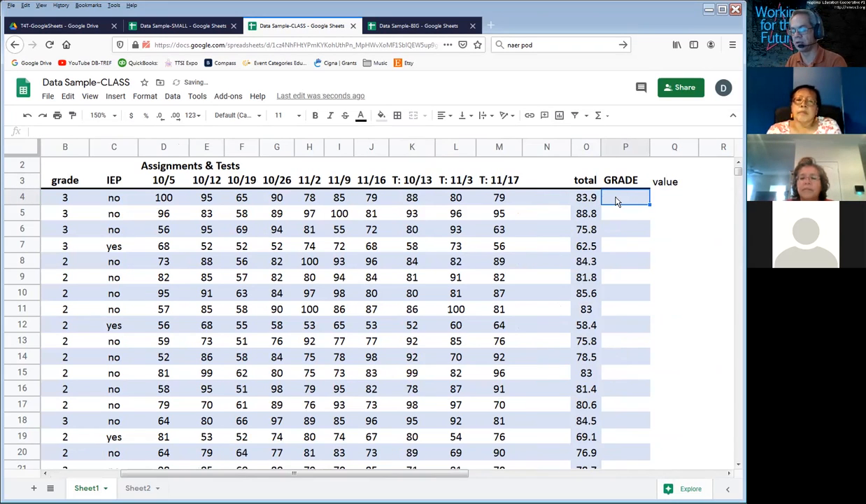
type("b")
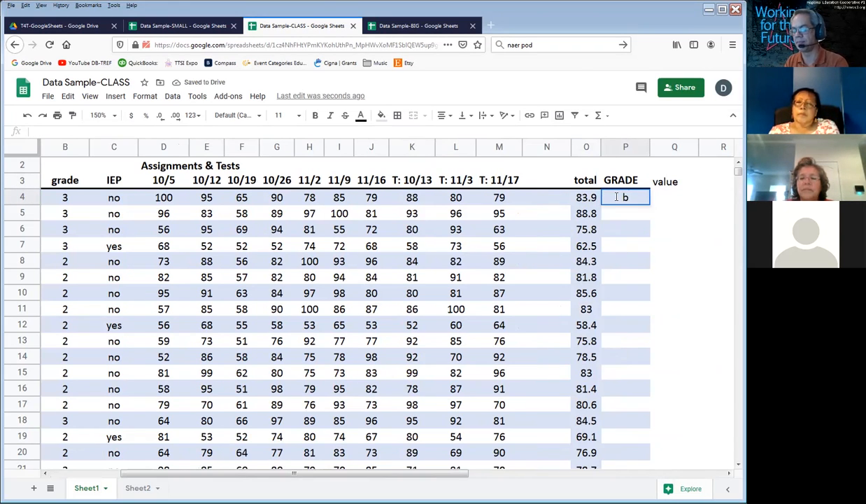
key("BackSpace")
type("B")
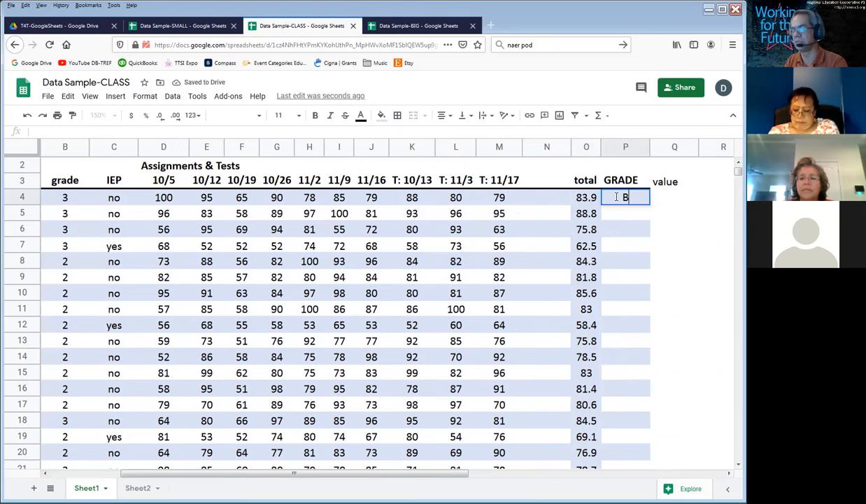
key("Return")
type("B+")
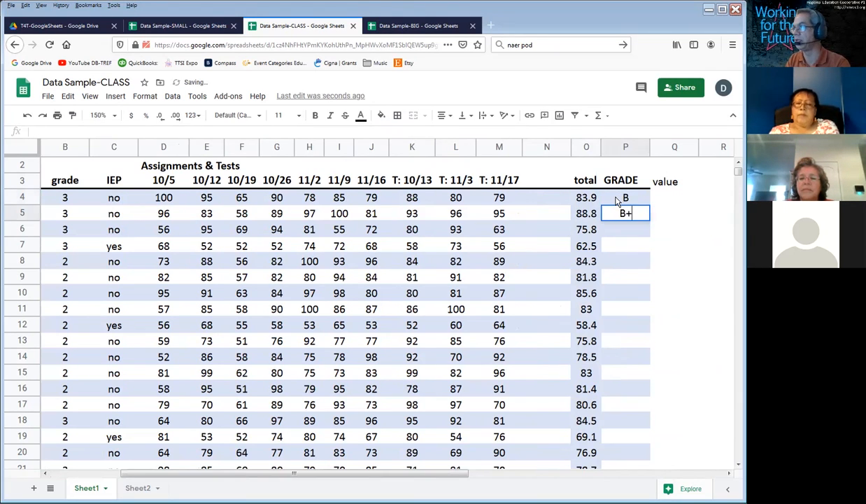
key("Return")
type("C")
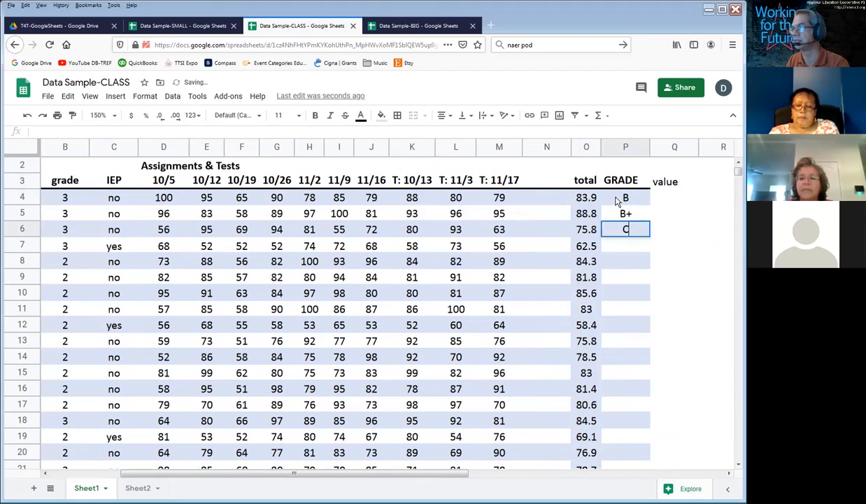
key("Return")
type("D-")
key("Return")
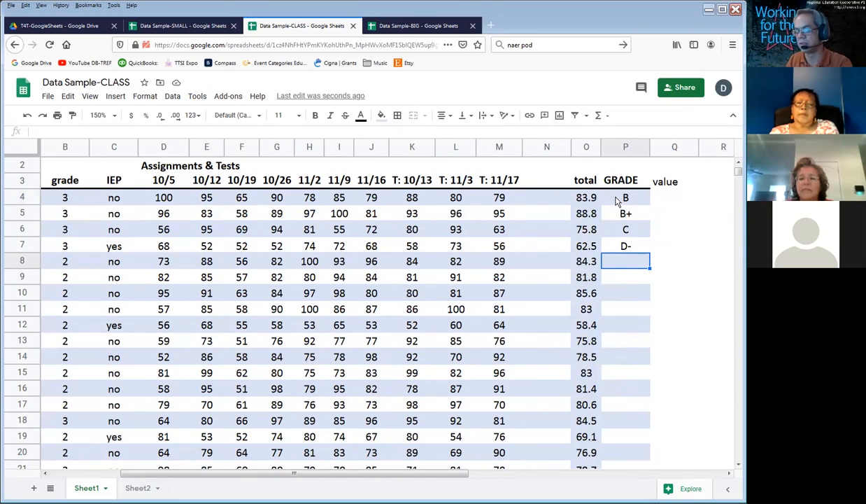
Step: Fill P8 through P11 with the letter grades B, B-, B and B
type("B")
key("Return")
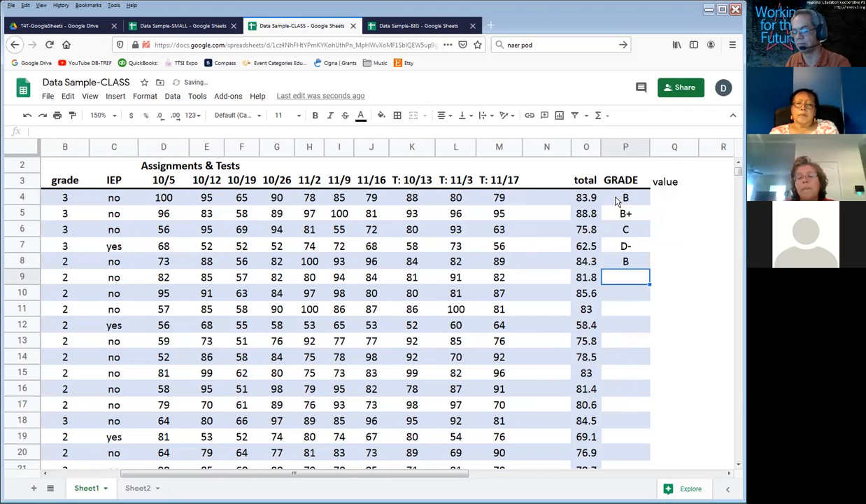
type("B-")
key("Return")
type("B")
key("Return")
type("B")
key("Return")
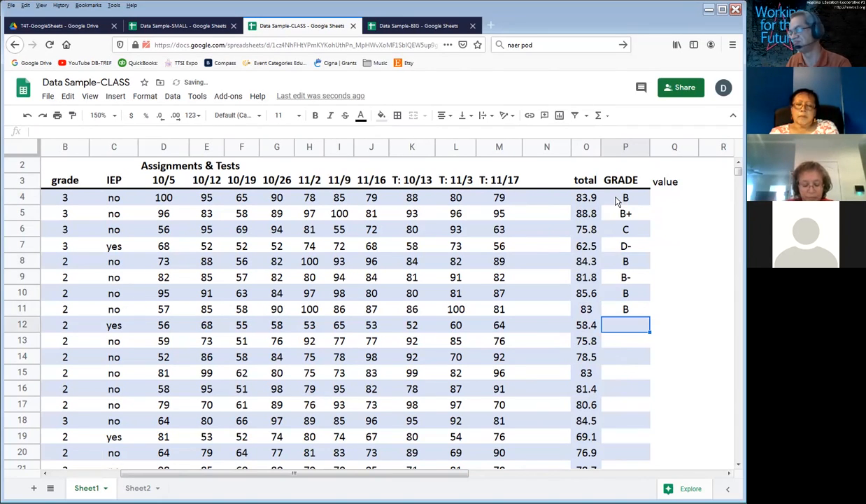
Step: Enter the letter grades F, C, C and B in P12 through P15
type("F")
key("Return")
type("C")
key("Return")
type("C")
key("Return")
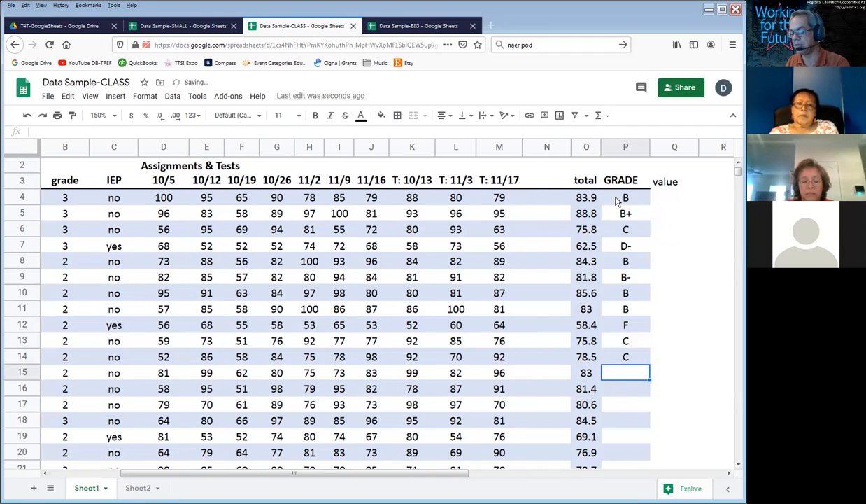
type("B")
key("Return")
Step: Enter the letter grades B-, B- and B in P16 through P18
type("B")
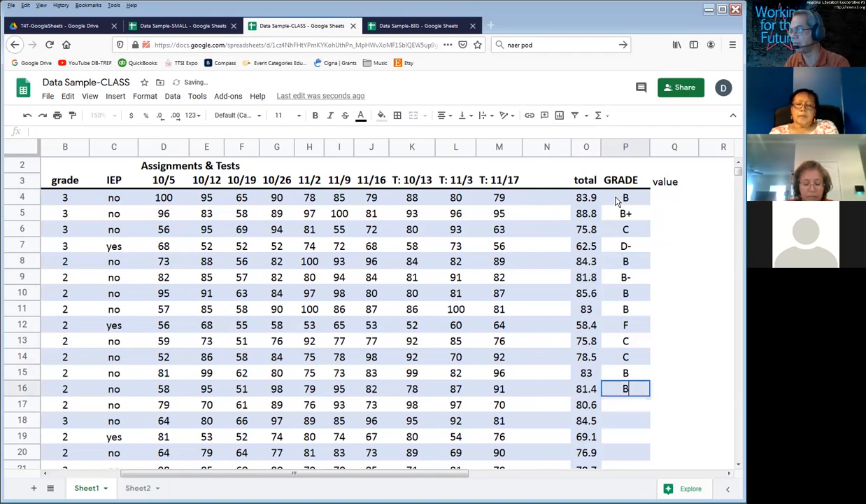
type("-")
key("Return")
type("B")
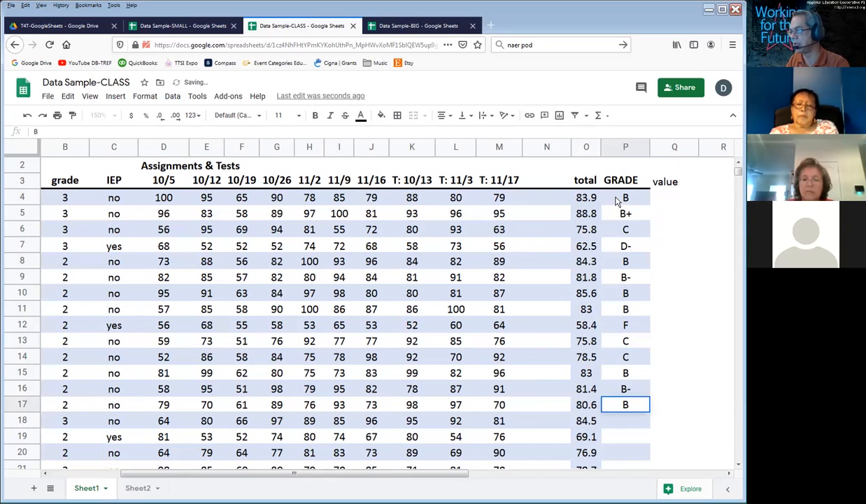
type("-")
key("Return")
type("B")
key("Return")
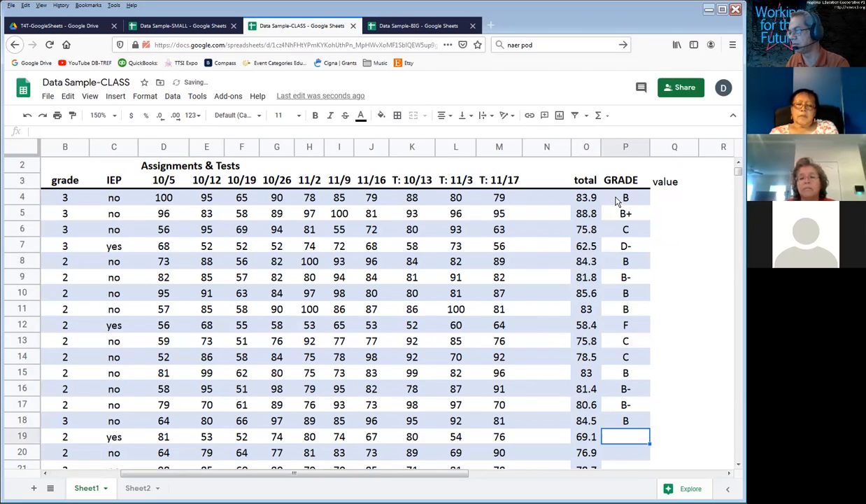
Step: Enter D= as the grade in P19 and select the empty grade cell P20
type("d=")
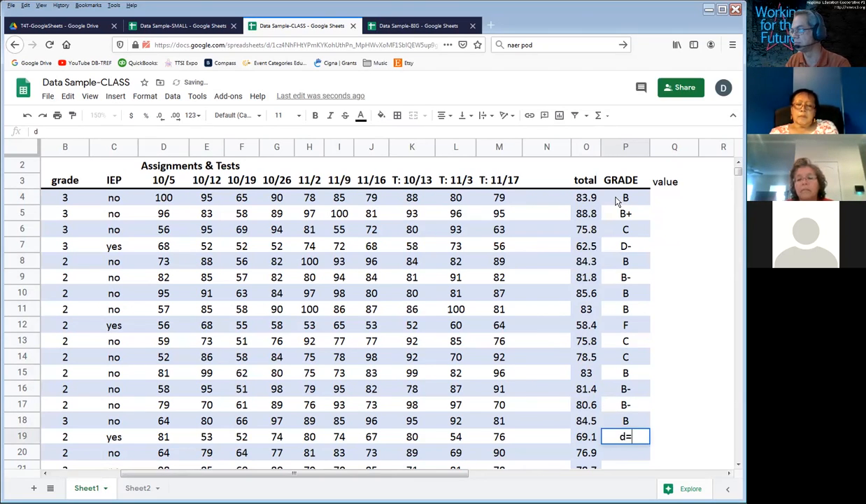
key("BackSpace")
key("BackSpace")
type("D=")
key("Return")
key("Return")
key("Return")
key("Return")
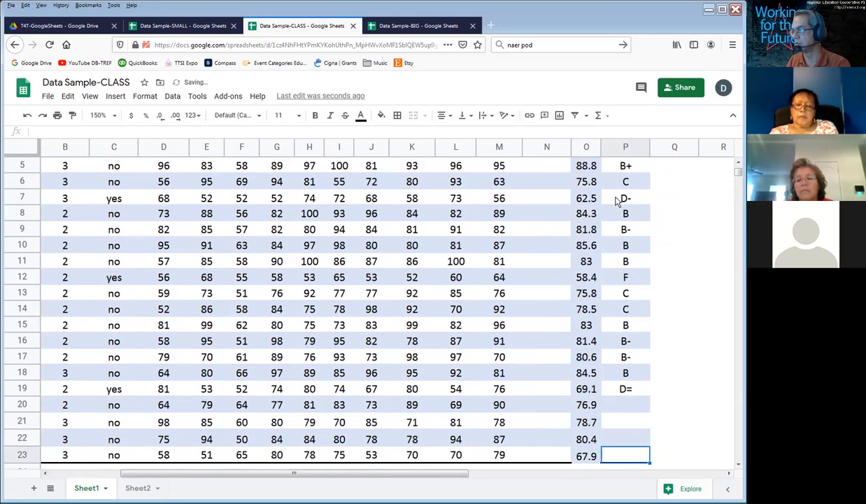
key("Up")
key("Up")
key("Up")
key("Up")
key("Down")
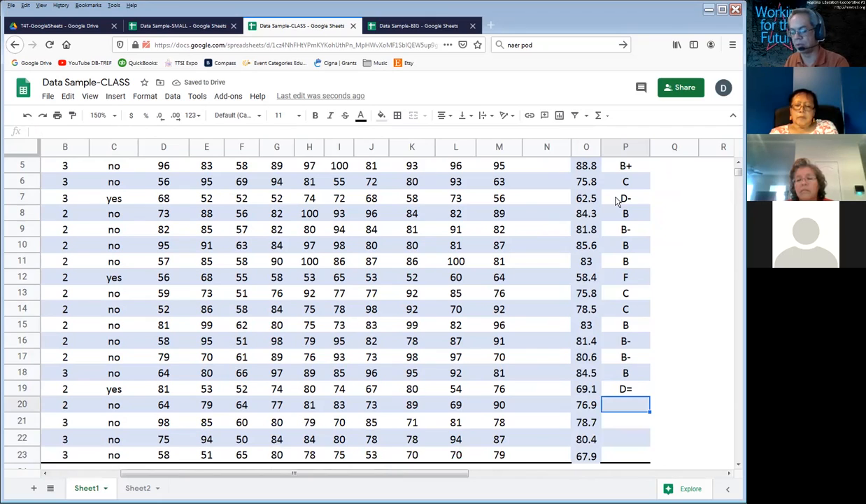
Step: Enter the grade C in P20 and the grade C+ in P21
type("C")
key("Return")
type("C")
key("Return")
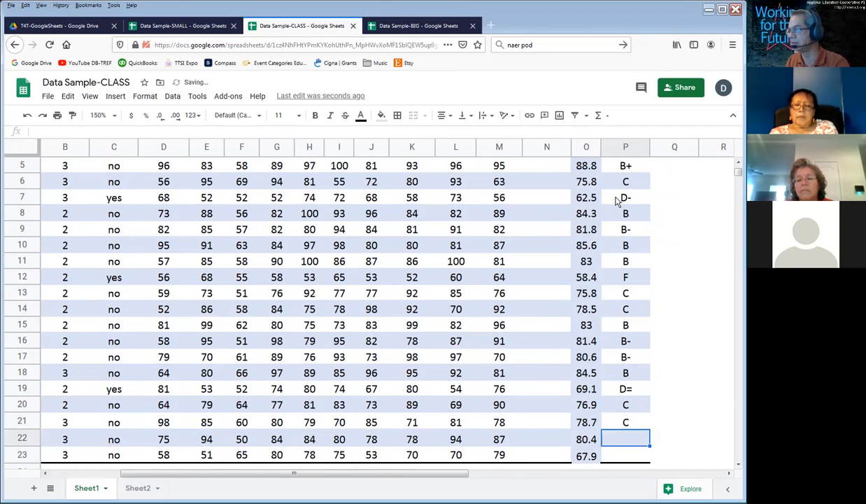
key("Up")
type("C=")
key("Return")
key("Up")
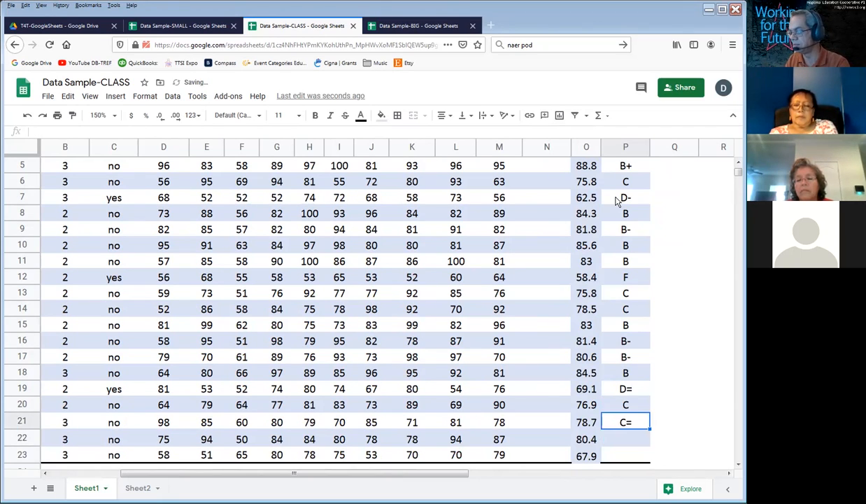
type("C+")
key("Return")
Step: Complete the GRADE column with B- in P22 and D+ in P23
type("B-")
key("Return")
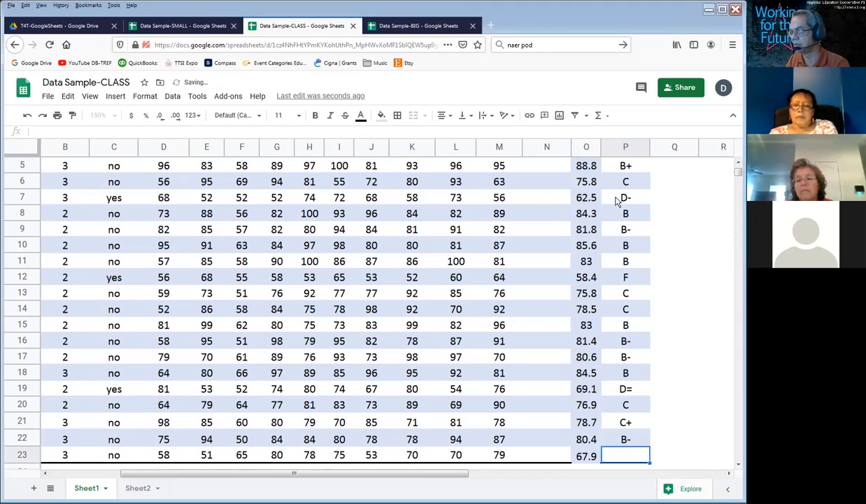
type("D+")
key("Tab")
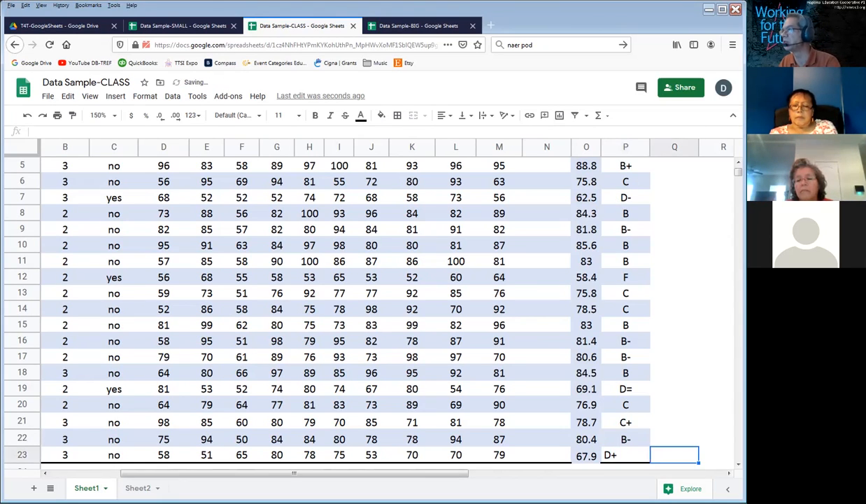
Step: Set the sheet zoom to 140%
scroll(714, 157, "up", 2)
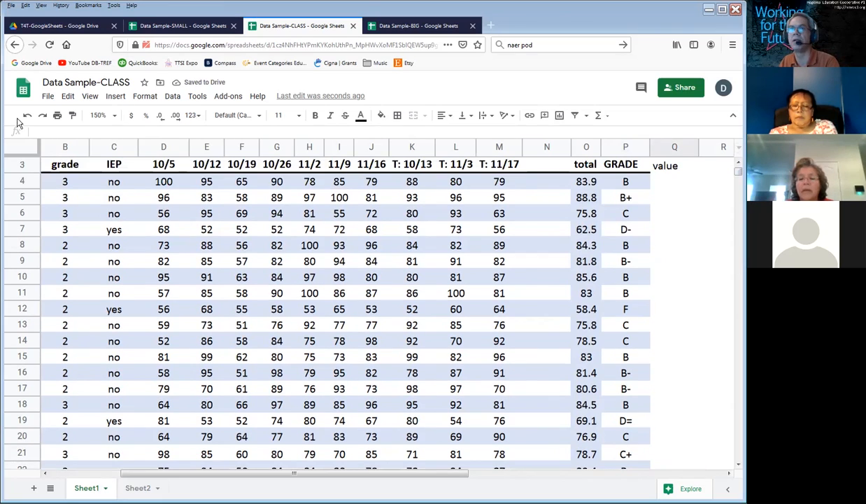
left_click(100, 115)
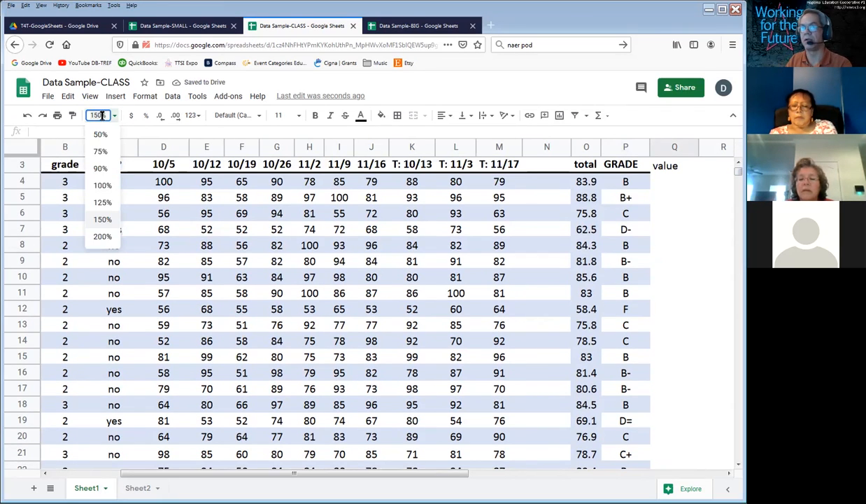
type("1")
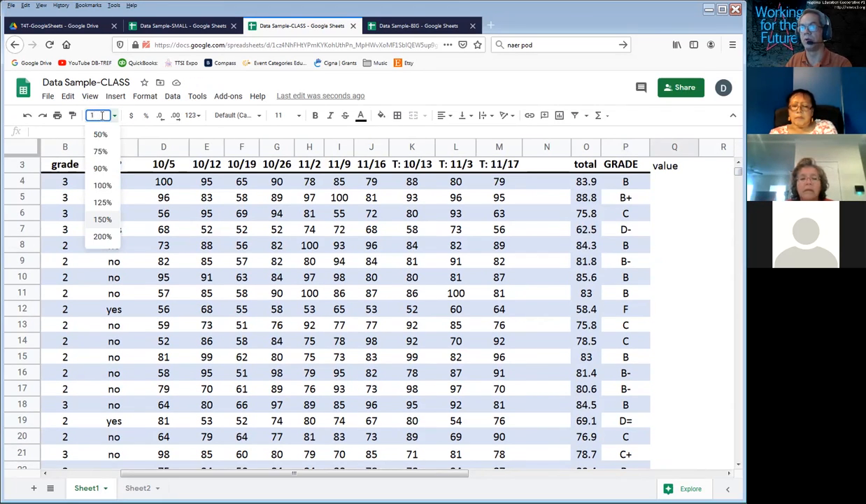
key("Return")
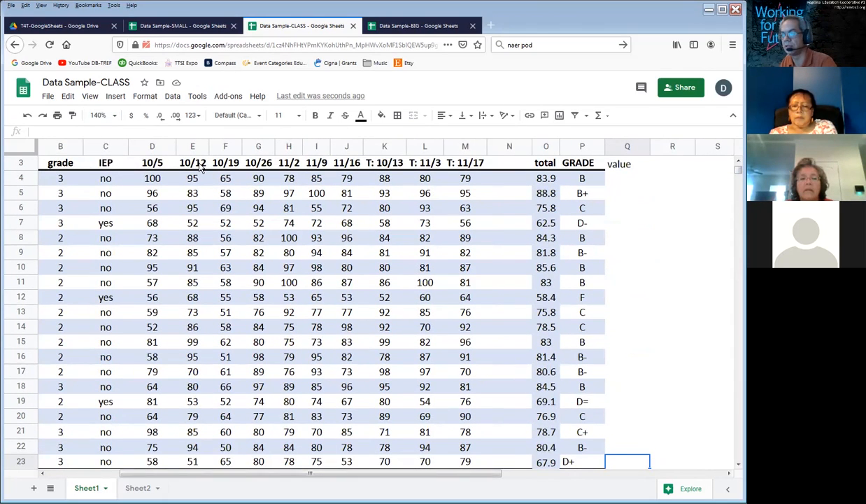
Step: Review the entered letter grades down to row 23 and return to the value header in Q3
scroll(198, 166, "down", 1)
key("ctrl+Up")
key("ctrl+Up")
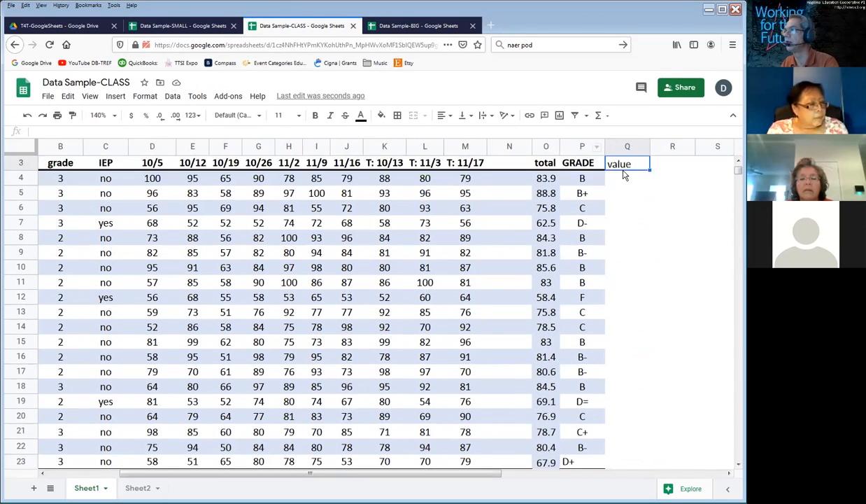
key("Down")
key("Down")
key("Down")
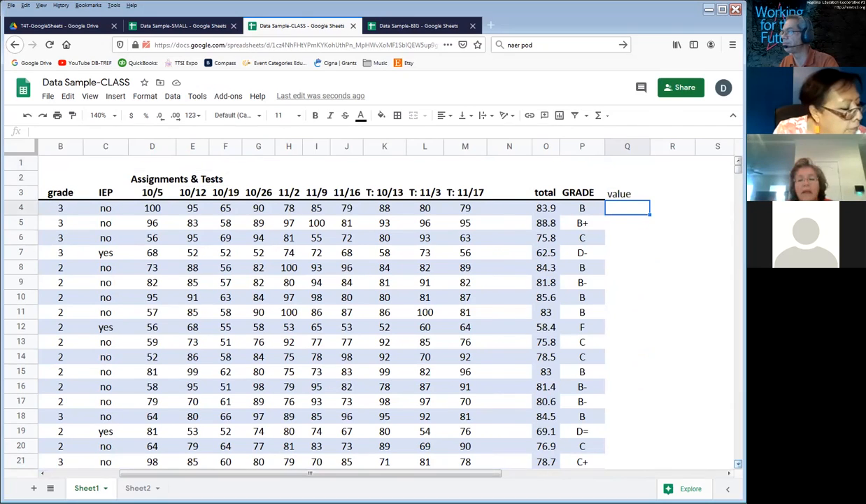
scroll(688, 392, "down", 1)
scroll(371, 301, "down", 2)
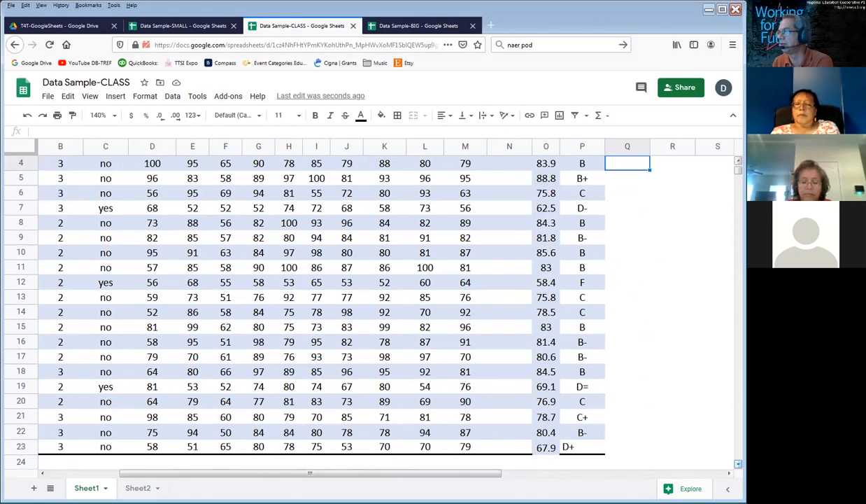
key("Up")
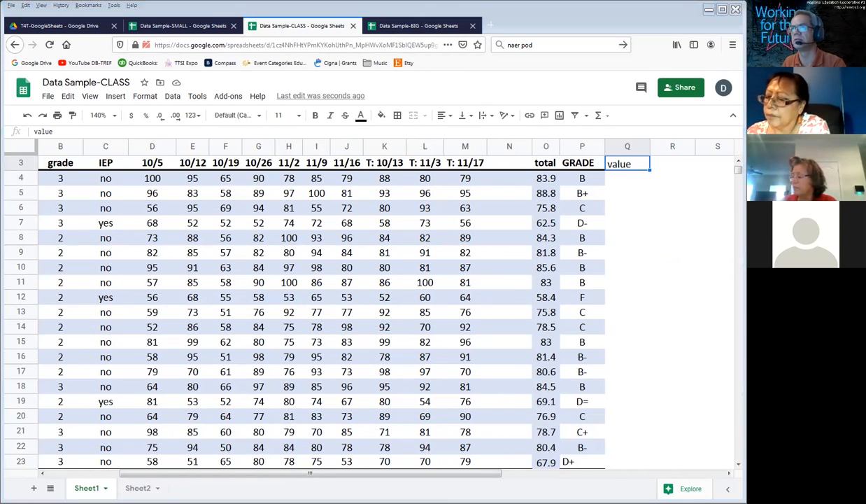
Step: Switch to EXCEL-Whiteboard.psd in Photoshop and clear all the handwritten notes from Layer 5
key("alt+Tab")
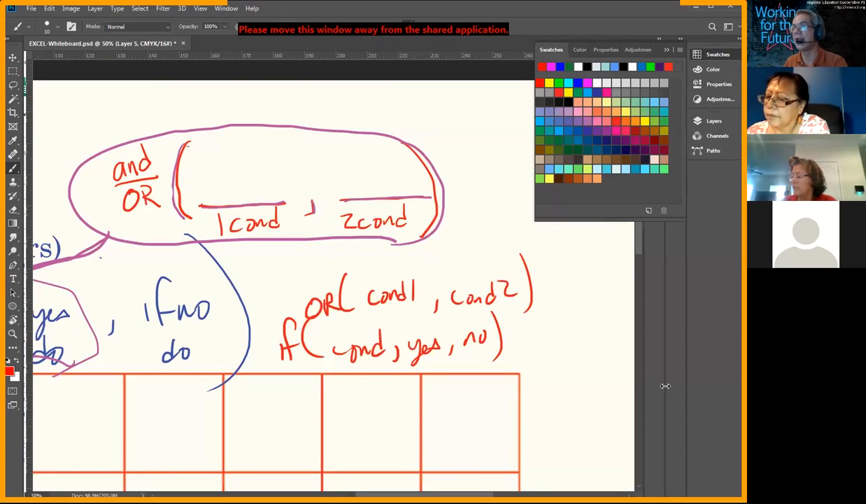
key("ctrl+a")
key("Delete")
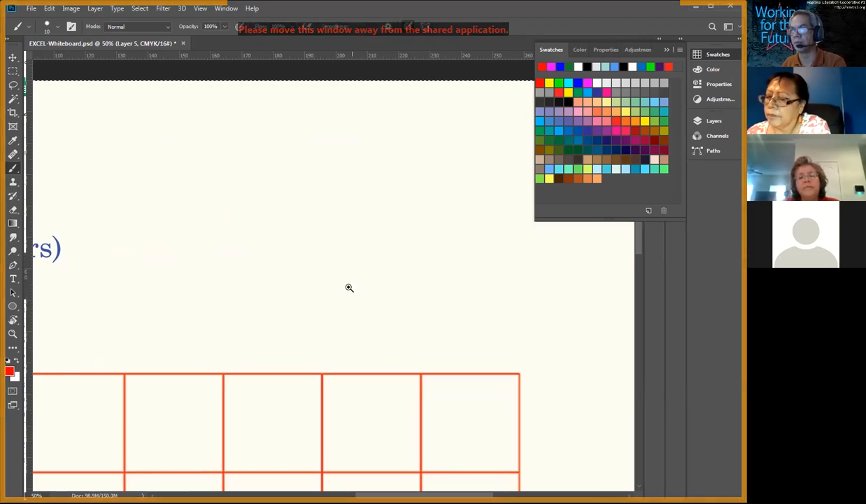
scroll(329, 266, "down", 2)
left_click_drag(323, 265, 402, 217)
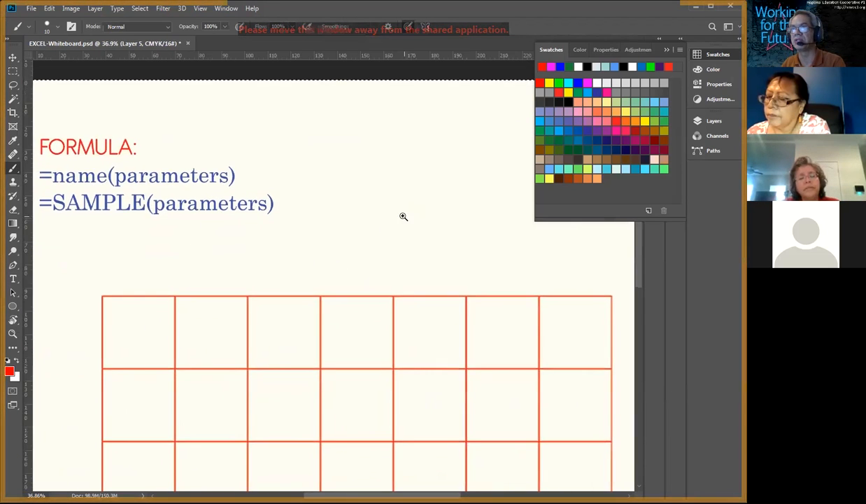
scroll(392, 219, "down", 1)
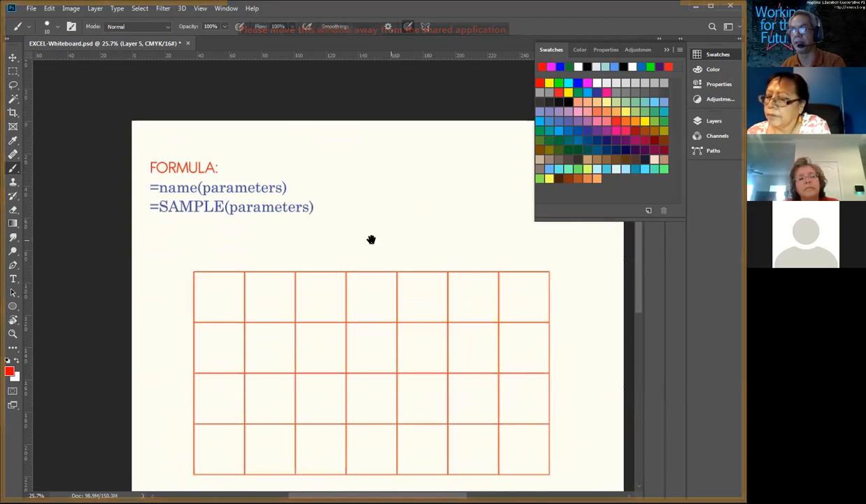
scroll(381, 243, "up", 2)
left_click_drag(360, 282, 373, 133)
key("ctrl+r")
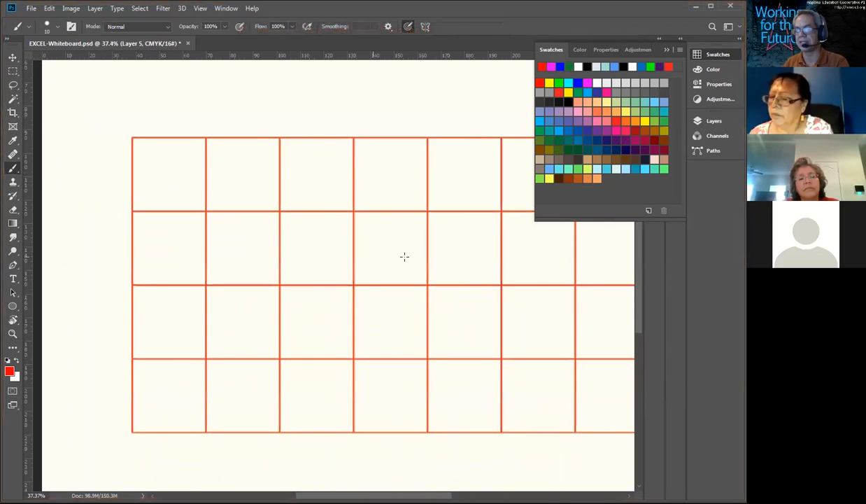
key("a")
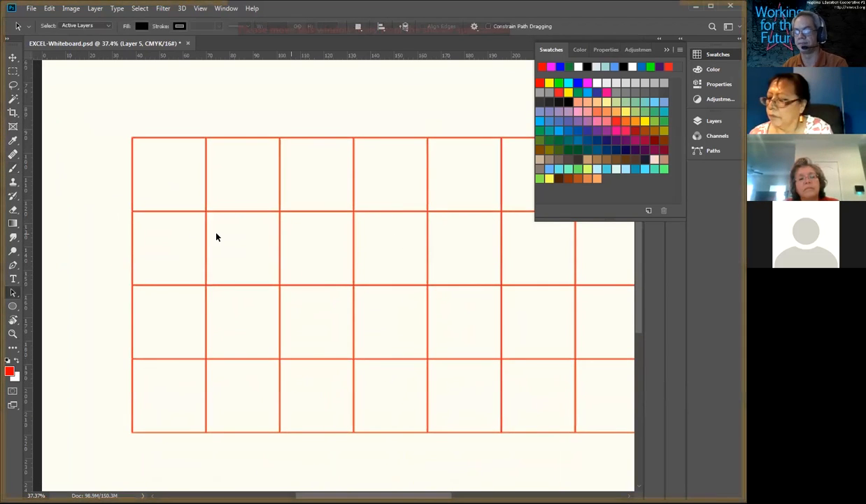
key("b")
left_click_drag(153, 168, 156, 198)
left_click_drag(161, 246, 165, 266)
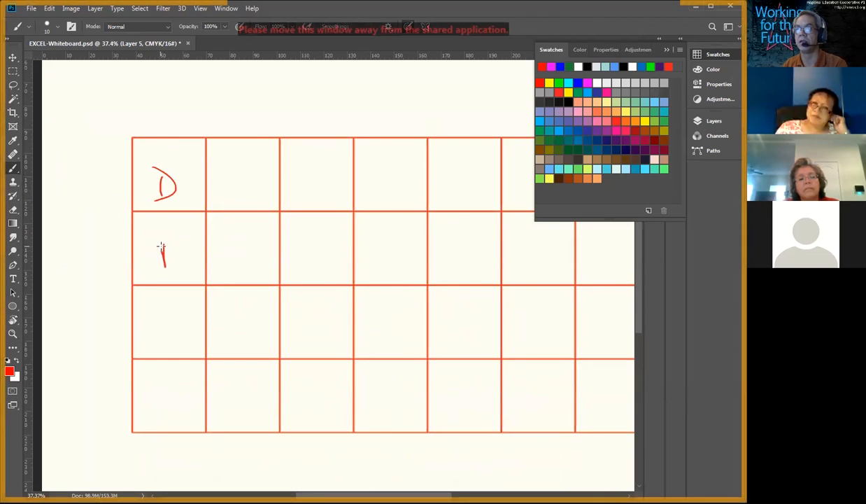
key("e")
left_click_drag(156, 168, 172, 173)
left_click_drag(161, 238, 162, 249)
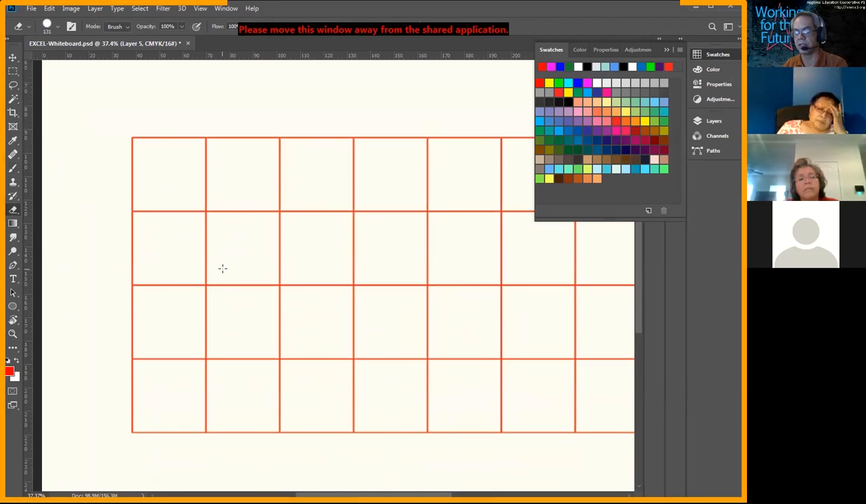
Step: Handwrite the grades F, D, C and B in red down the grid's first column, with A just below it
key("b")
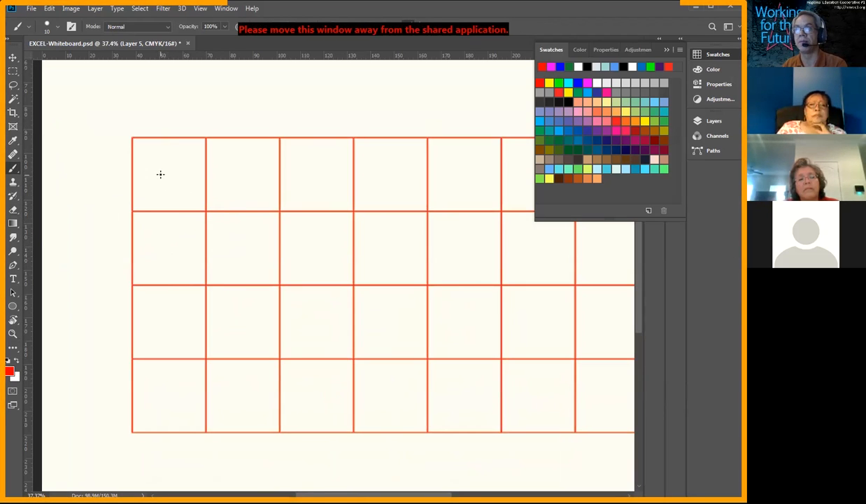
mouse_move(159, 171)
left_mouse_down()
mouse_move(163, 198)
mouse_move(169, 165)
left_mouse_up()
left_click_drag(159, 186, 172, 183)
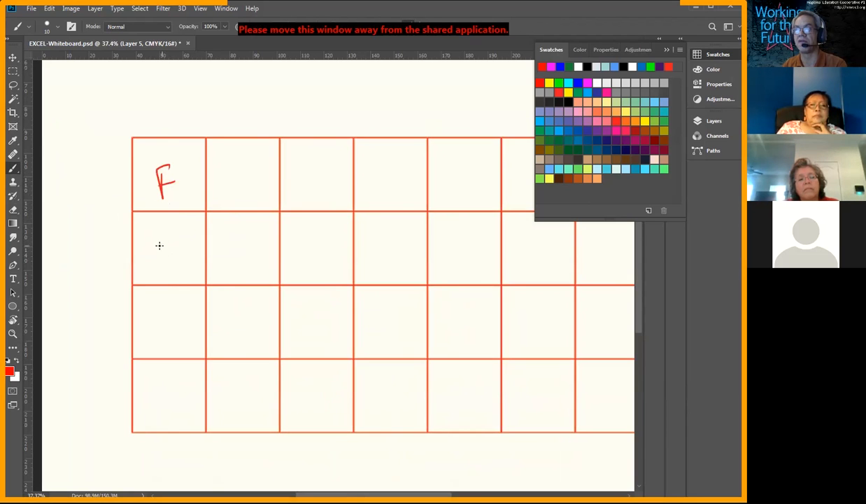
left_click_drag(159, 250, 159, 265)
left_click_drag(156, 237, 161, 267)
left_click_drag(169, 301, 179, 318)
left_click_drag(165, 372, 165, 403)
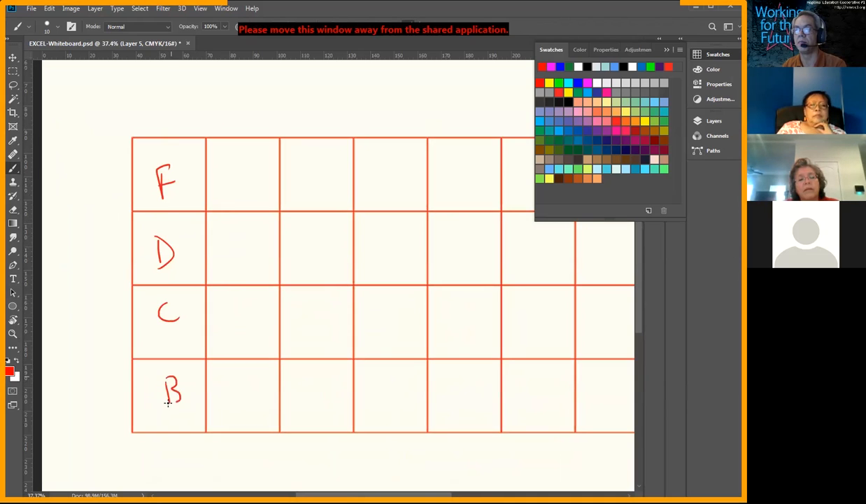
mouse_move(156, 468)
left_mouse_down()
mouse_move(172, 468)
mouse_move(173, 456)
left_mouse_up()
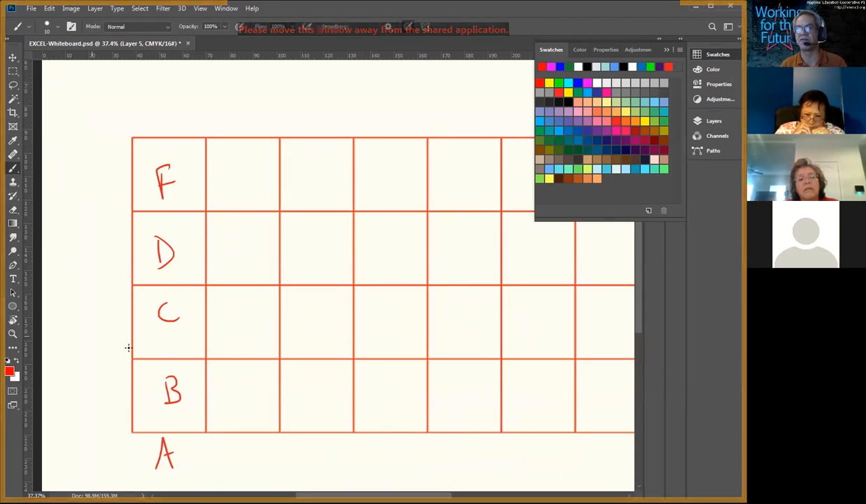
Step: Write the red headings GR and # above the grid's first and second columns
mouse_move(157, 106)
left_mouse_down()
mouse_move(150, 142)
mouse_move(170, 116)
mouse_move(189, 127)
left_mouse_up()
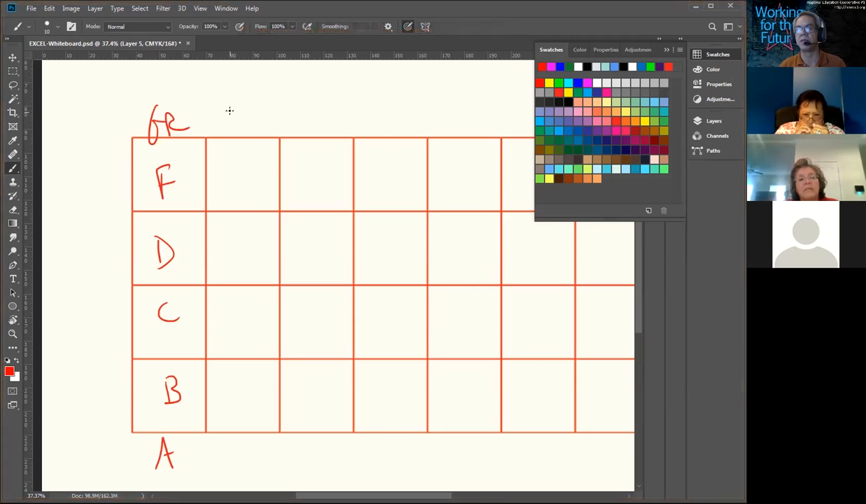
left_click_drag(228, 105, 232, 123)
mouse_move(235, 95)
left_mouse_down()
mouse_move(239, 122)
mouse_move(251, 105)
left_mouse_up()
left_click_drag(219, 119, 246, 114)
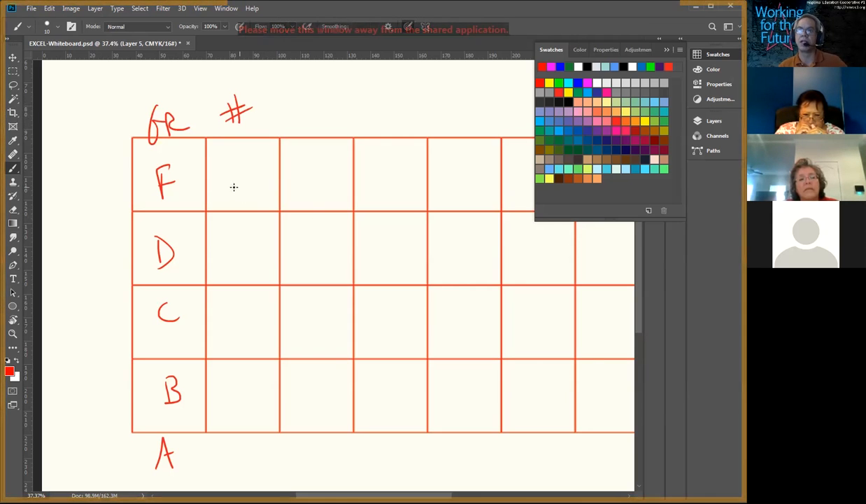
Step: Write the values 0, 1, 2, 3 and 4 in red beside the grades F, D, C, B and A
left_click_drag(250, 169, 249, 171)
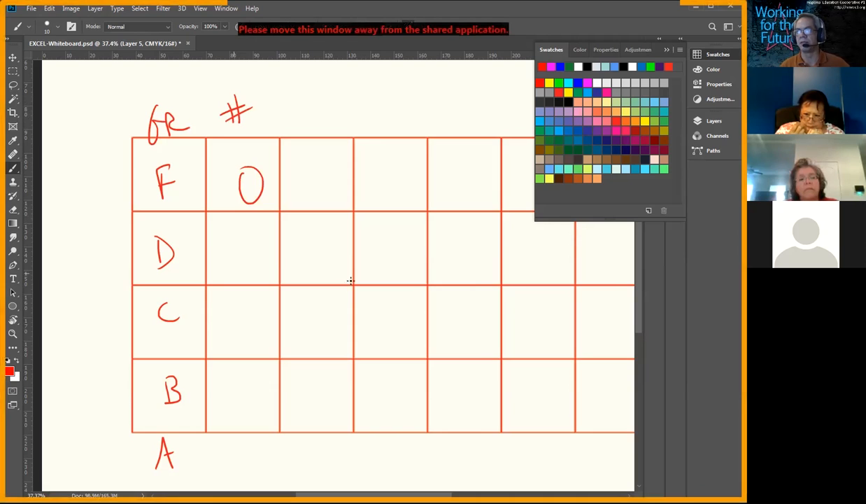
left_click_drag(233, 248, 258, 340)
left_click_drag(248, 389, 242, 415)
mouse_move(238, 451)
left_mouse_down()
mouse_move(249, 464)
mouse_move(257, 455)
left_mouse_up()
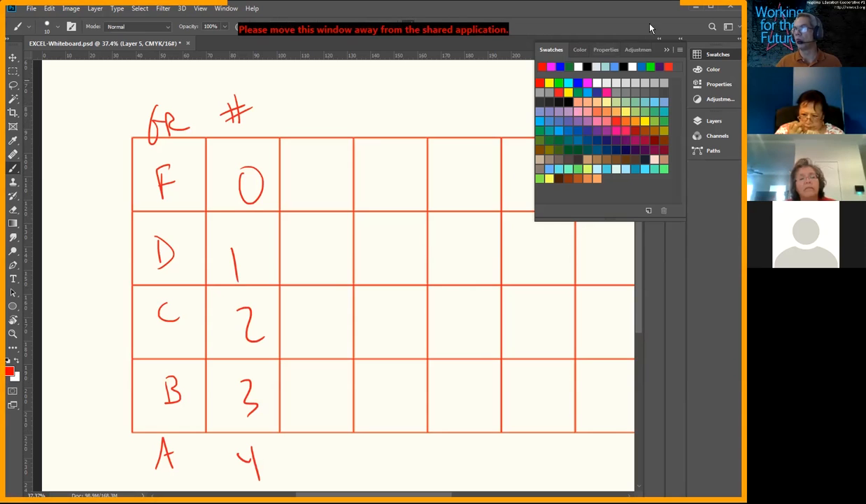
Step: Outline the letter grade column with a blue box and the number column with a magenta box
left_click(560, 67)
mouse_move(206, 162)
left_mouse_down()
mouse_move(203, 143)
mouse_move(135, 170)
mouse_move(138, 224)
left_mouse_up()
mouse_move(140, 269)
left_mouse_down()
mouse_move(140, 465)
mouse_move(189, 462)
mouse_move(179, 297)
mouse_move(189, 141)
left_mouse_up()
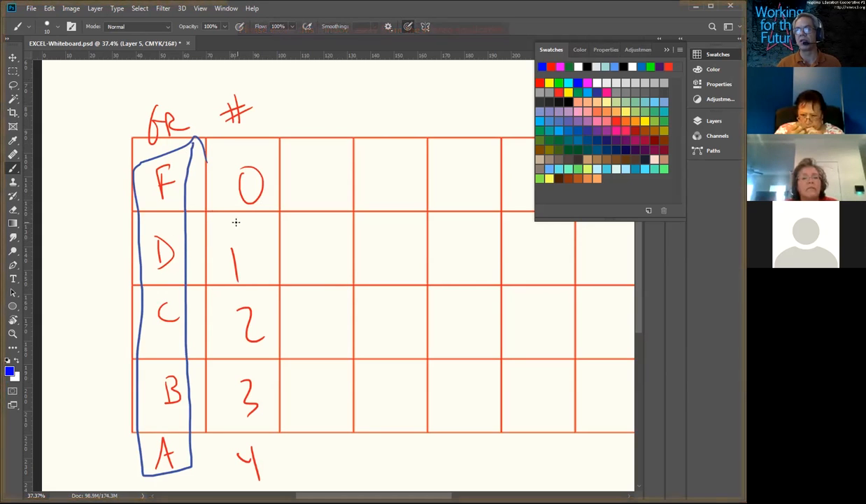
left_click(560, 64)
mouse_move(221, 149)
left_mouse_down()
mouse_move(232, 472)
mouse_move(271, 409)
mouse_move(263, 147)
mouse_move(214, 150)
left_mouse_up()
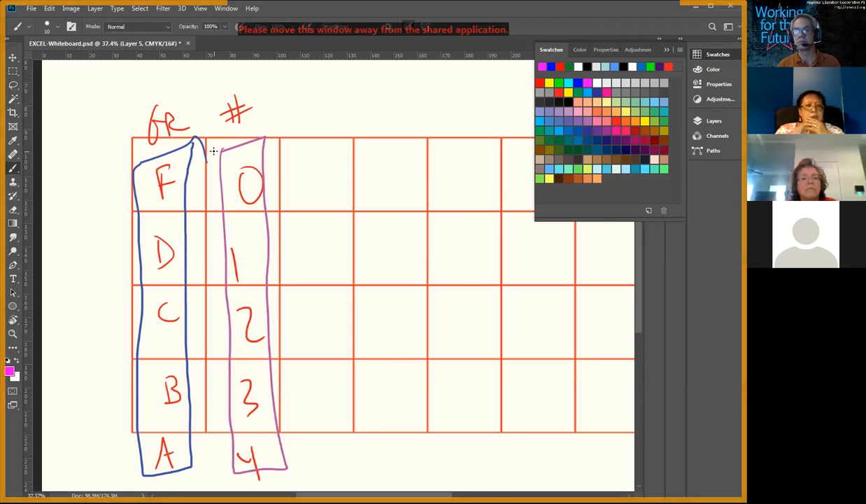
Step: In blue, circle D with an arrow to 1, and circle B and 3 with an arrow linking them
left_click(550, 66)
left_click_drag(151, 225, 176, 225)
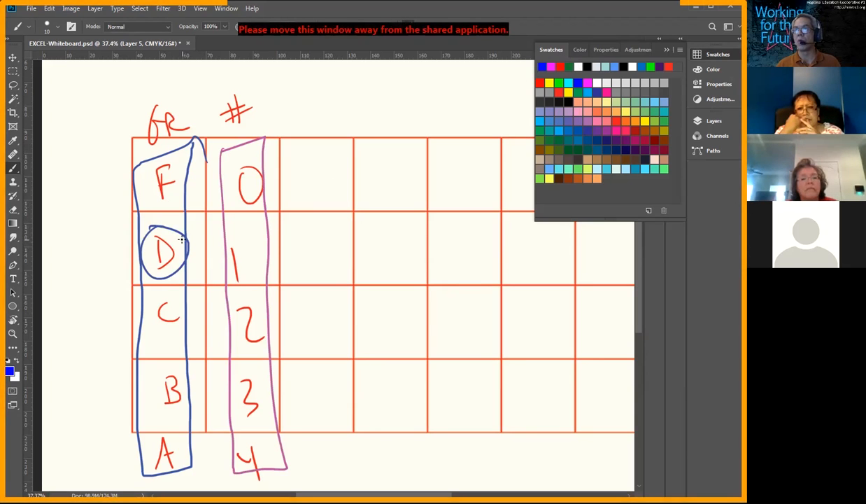
mouse_move(180, 242)
left_mouse_down()
mouse_move(224, 223)
mouse_move(249, 241)
left_mouse_up()
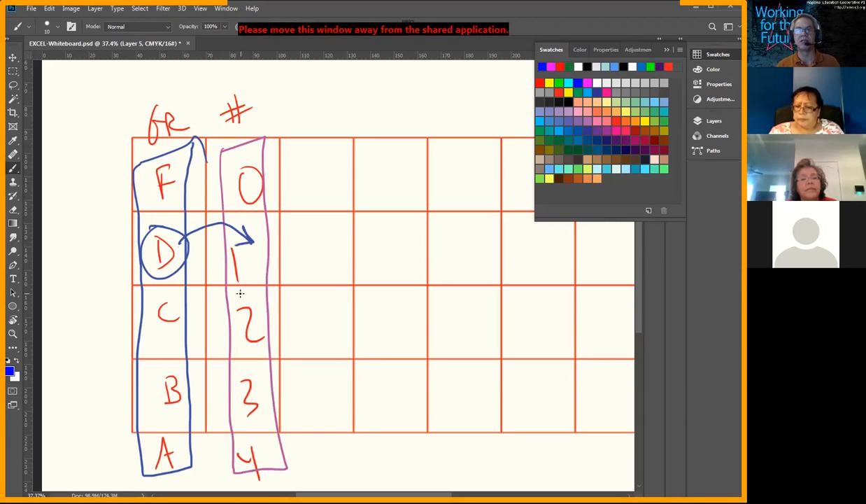
mouse_move(175, 369)
left_mouse_down()
mouse_move(188, 365)
mouse_move(159, 360)
left_mouse_up()
mouse_move(186, 376)
left_mouse_down()
mouse_move(196, 368)
mouse_move(243, 371)
mouse_move(249, 417)
mouse_move(245, 361)
left_mouse_up()
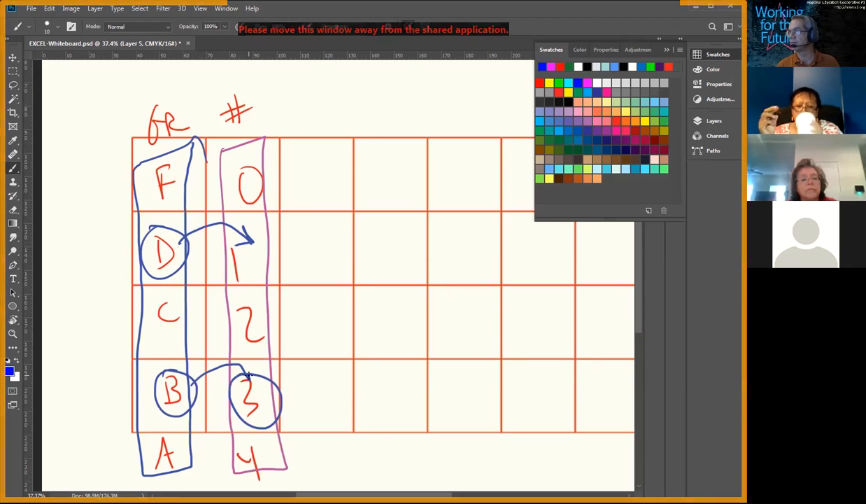
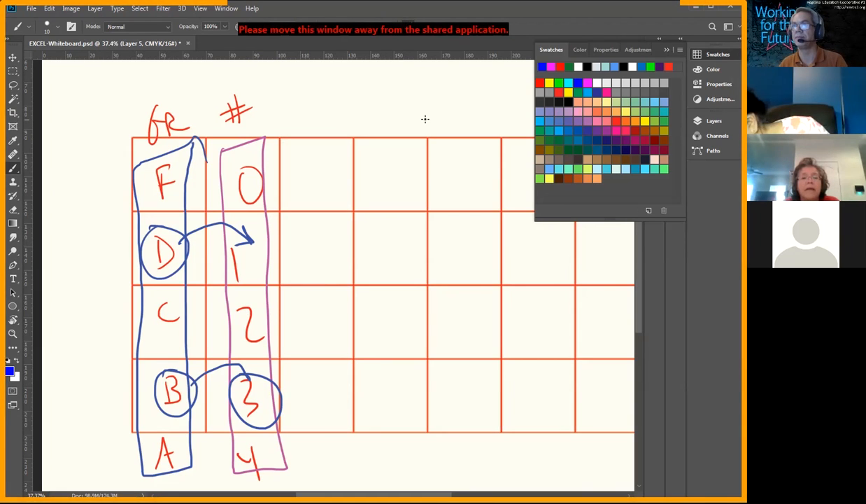
Step: Draw a green outline around the letter grade and number columns together on the whiteboard
left_click(559, 83)
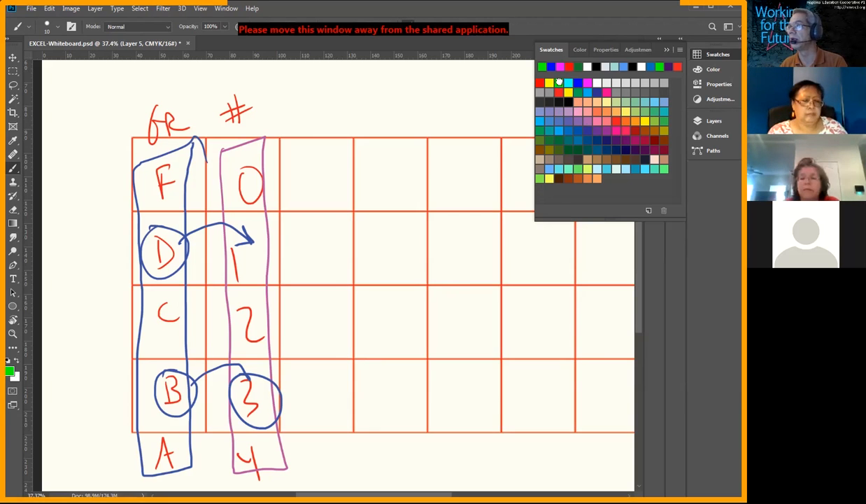
mouse_move(263, 125)
left_mouse_down()
mouse_move(213, 119)
mouse_move(107, 183)
mouse_move(110, 407)
mouse_move(119, 489)
mouse_move(300, 473)
mouse_move(300, 292)
mouse_move(282, 127)
mouse_move(98, 130)
mouse_move(119, 434)
left_mouse_up()
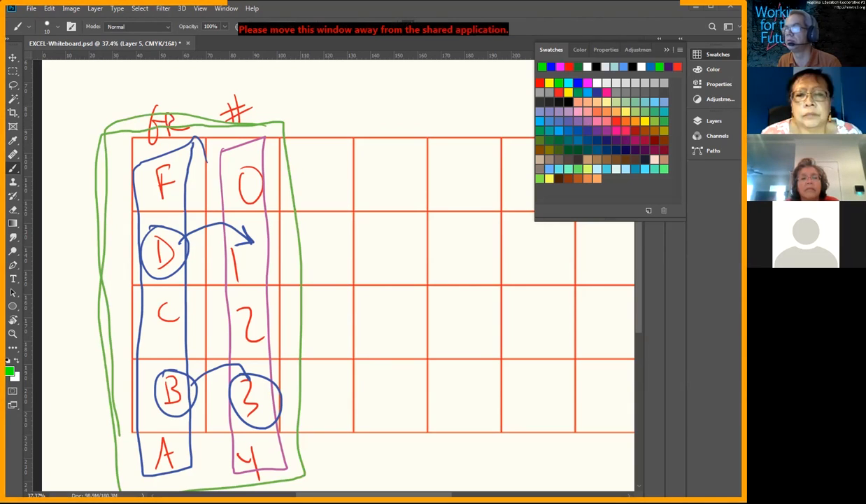
Step: Switch to the Data Sample-CLASS spreadsheet in Google Sheets and replace the grades in P5, P7 and P9 with b, d and B
key("alt+Tab")
left_click(586, 182)
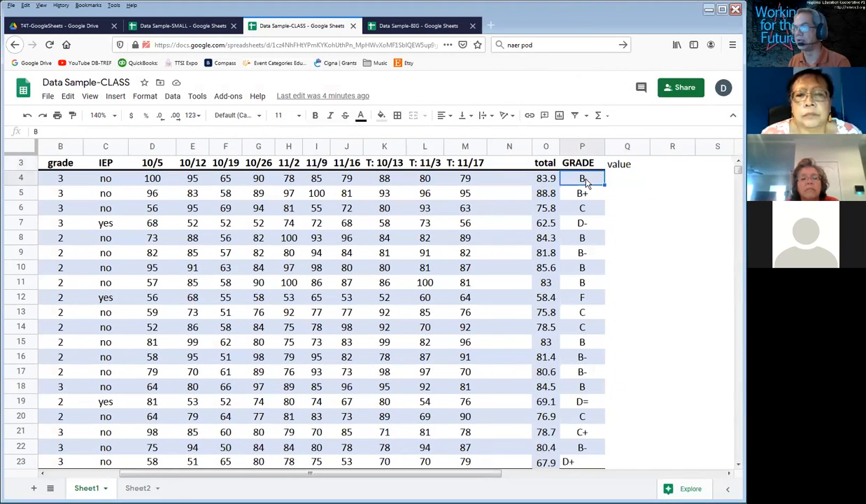
key("Down")
type("b")
key("Return")
key("Down")
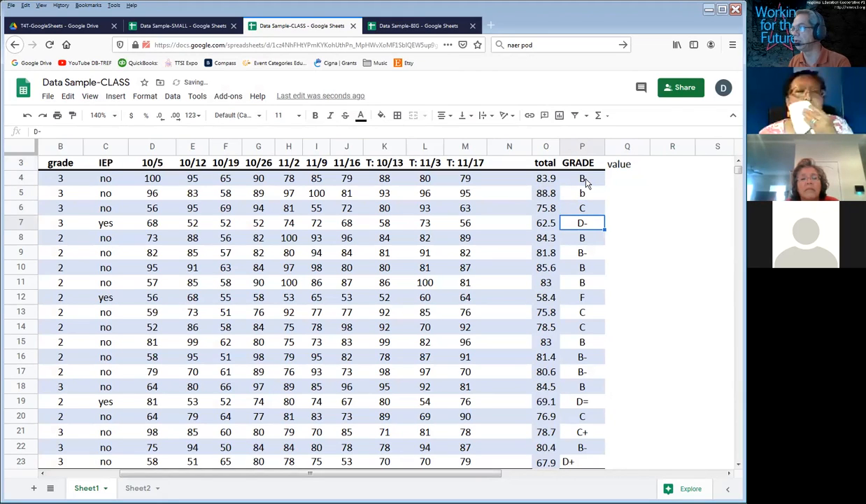
type("d")
key("Return")
key("Down")
type("b")
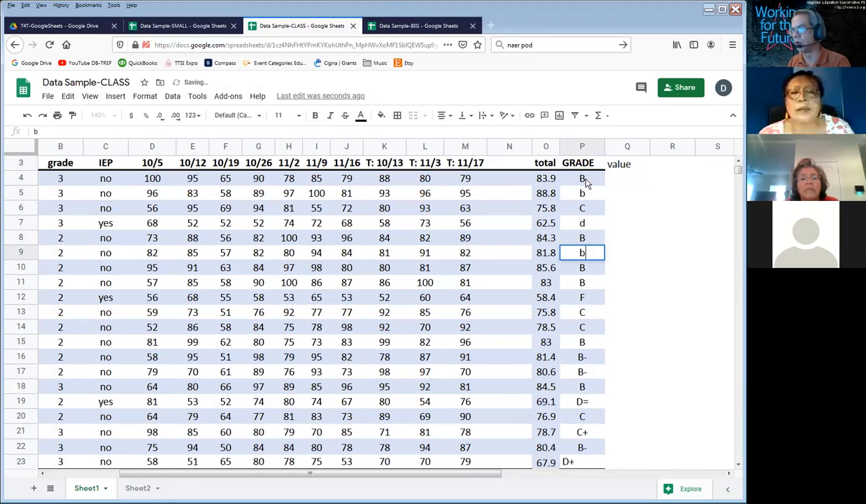
key("BackSpace")
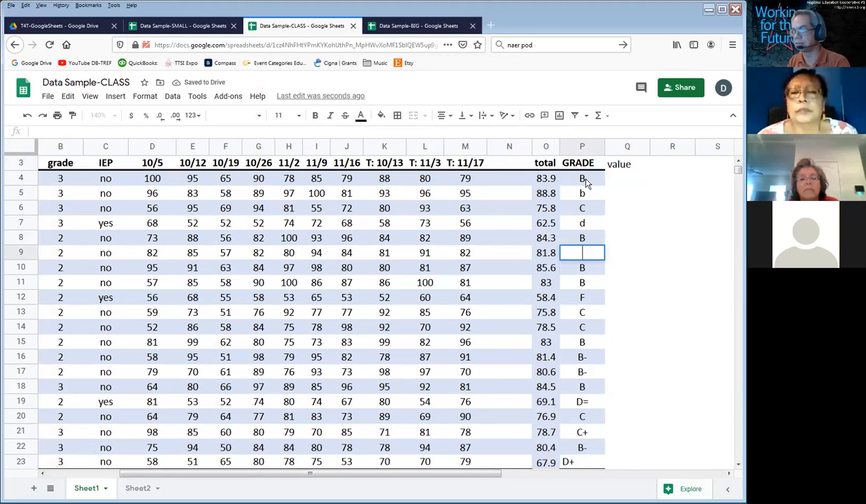
key("Return")
key("Up")
type("B")
key("Return")
Step: Replace the remaining plus and minus grades with B in P16, P17 and P22, D in P19 and P23, and C in P21
key("Down")
key("Down")
key("Down")
key("Down")
key("Down")
key("Down")
key("Down")
key("Down")
key("Down")
type("D")
key("Return")
key("Down")
type("C")
key("Return")
type("B")
key("Return")
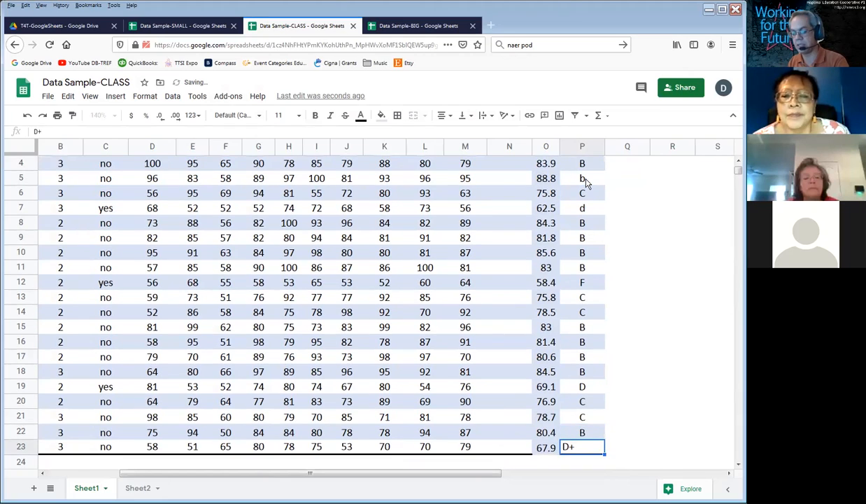
type("D")
Step: Change the lowercase grades in P5 and P7 to capital B and D
left_click(586, 179)
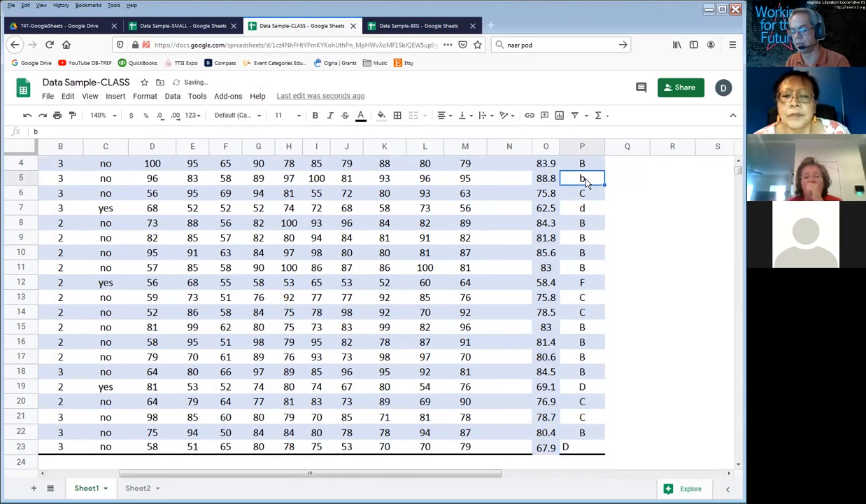
scroll(586, 179, "up", 1)
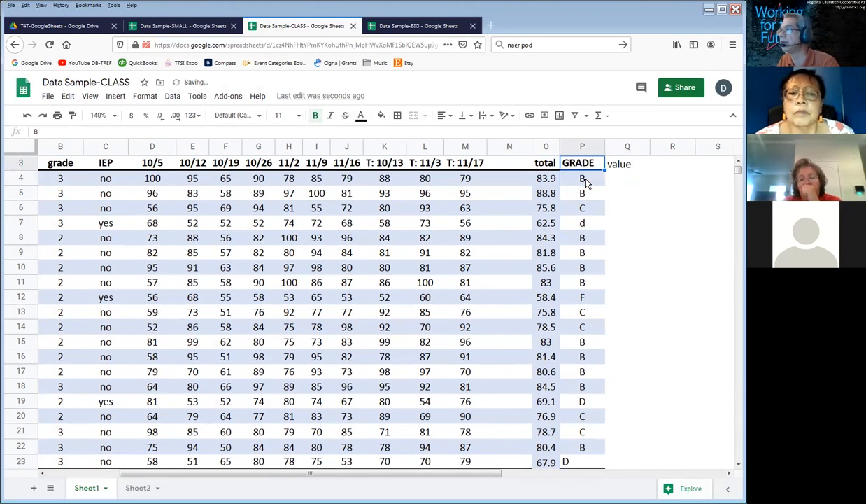
left_click(586, 181)
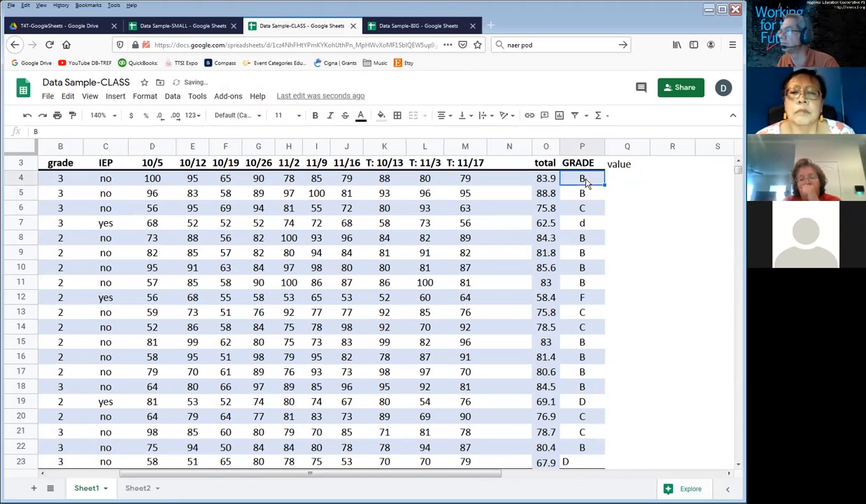
left_click(590, 223)
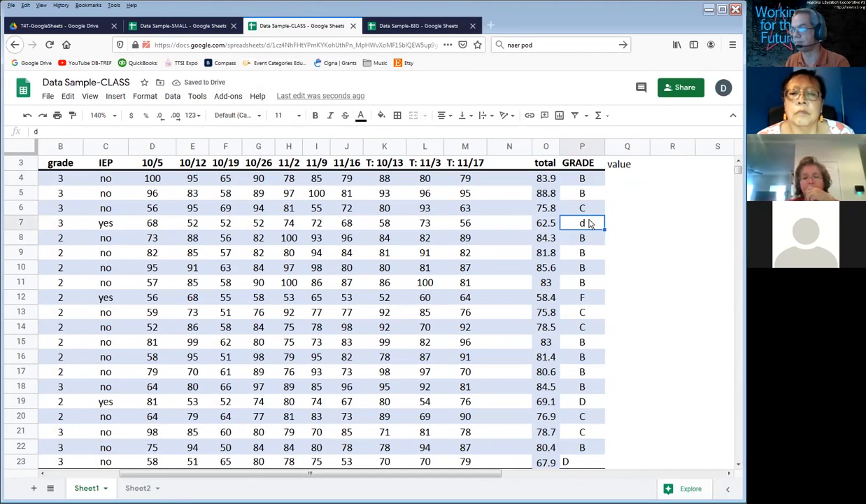
type("D")
key("Return")
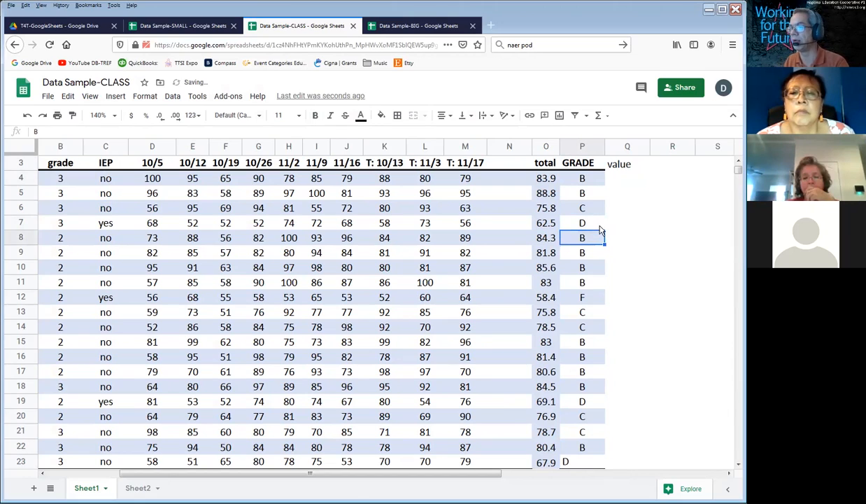
Step: On Sheet2, enter the headings GRADE in K2 and VALUE in L2
left_click(139, 489)
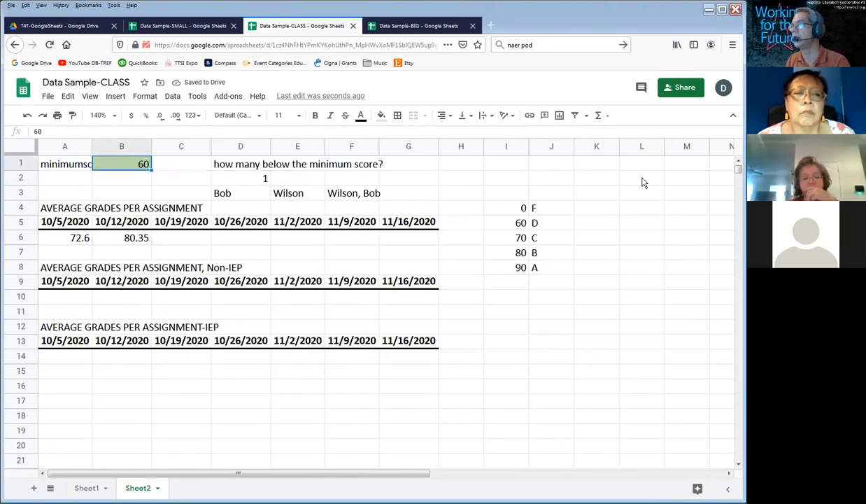
left_click(590, 181)
type("GRADE")
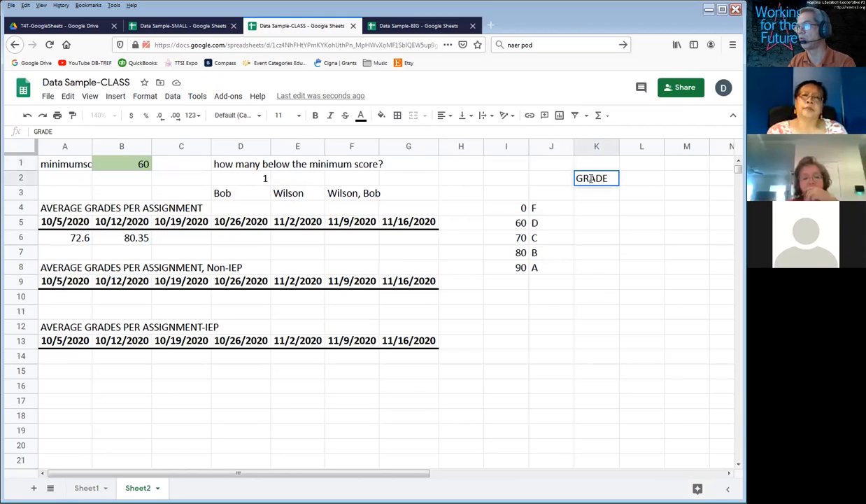
key("Tab")
type("VALU")
key("Return")
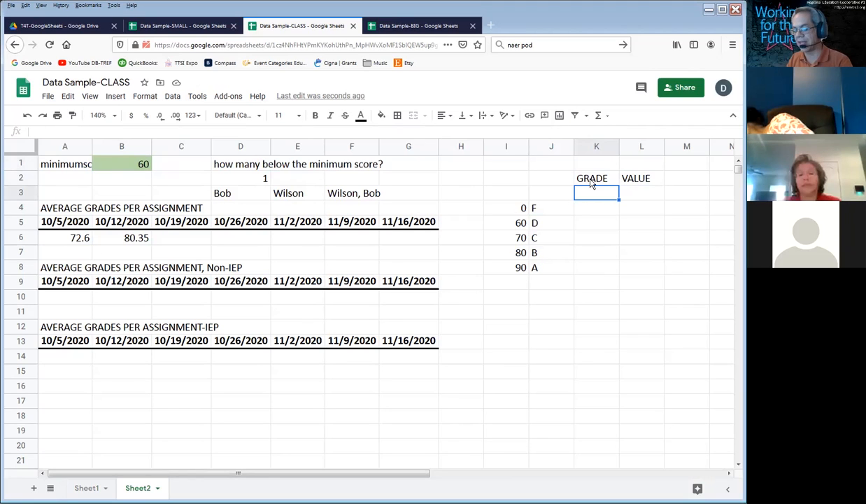
Step: List the letter grades F, D, C, B and A in K3:K7 under the GRADE heading
type("F")
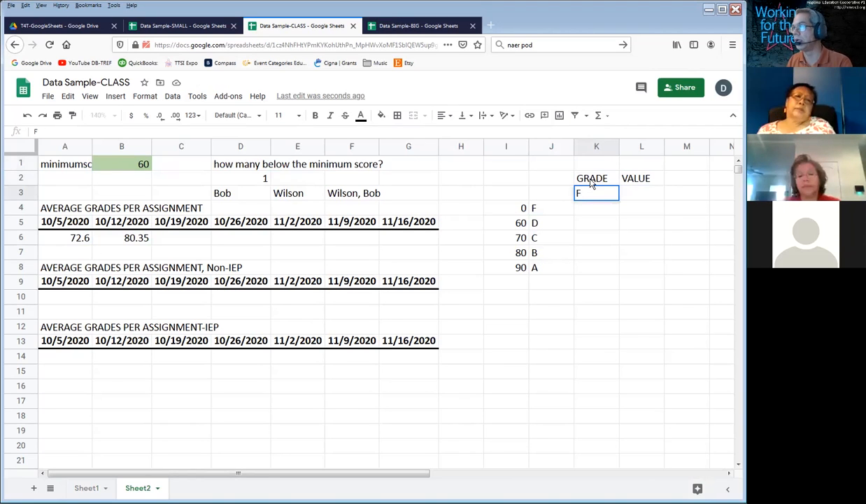
key("Return")
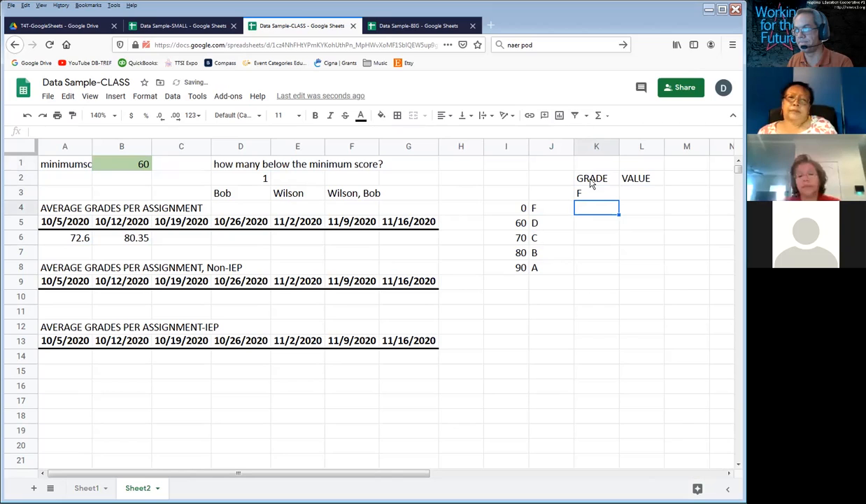
type("D")
key("Return")
type("C")
key("Return")
type("B")
key("Return")
type("A")
key("Up")
key("Up")
key("Up")
key("Up")
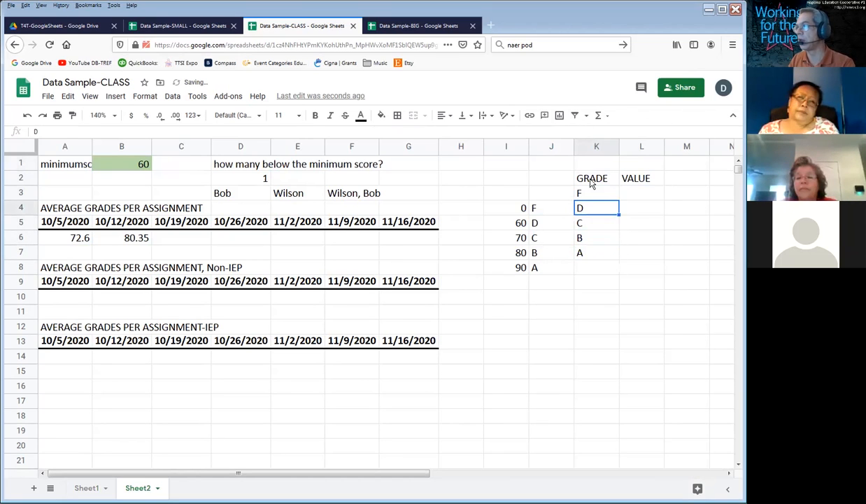
Step: Enter the values 0, 1, 2, 3 and 4 in L3:L7 beside the letter grades
key("Right")
type("0")
key("Return")
type("1 2")
key("Return")
type("3")
key("Return")
type("4")
key("Return")
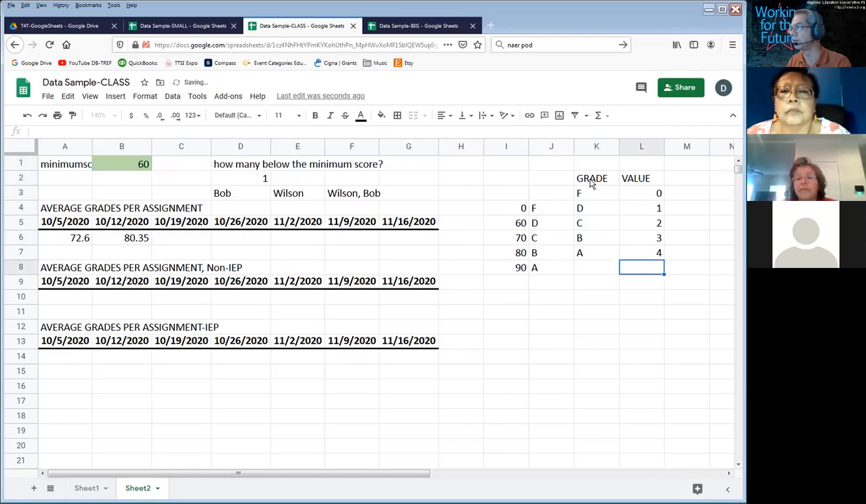
Step: Compare the letter grades in K3:K7 with their values in L3:L7, selecting each column in turn
left_click_drag(581, 193, 589, 256)
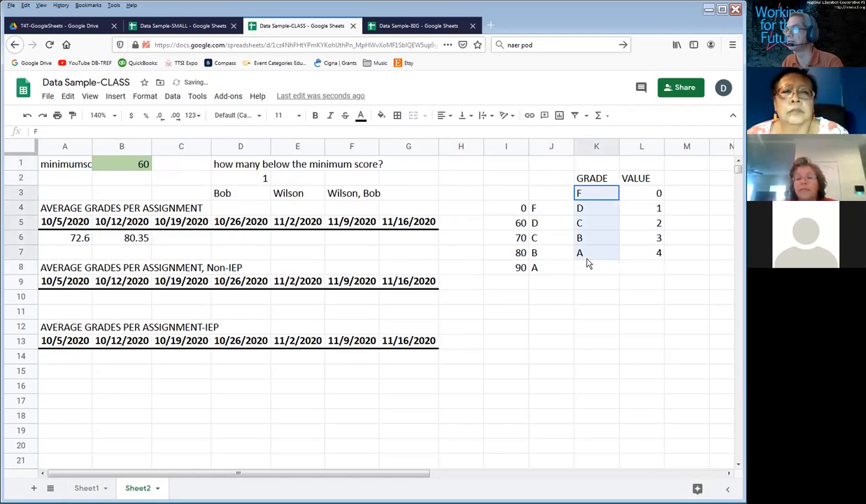
left_click_drag(651, 193, 655, 256)
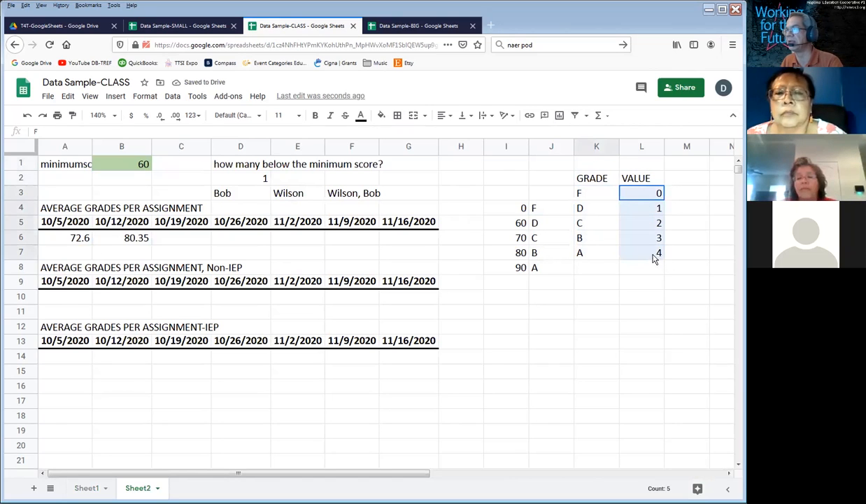
left_click(653, 255)
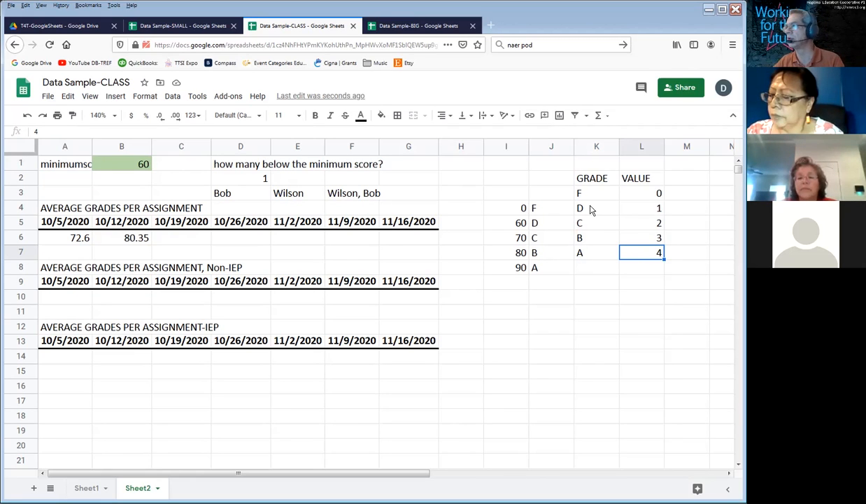
left_click_drag(591, 194, 599, 259)
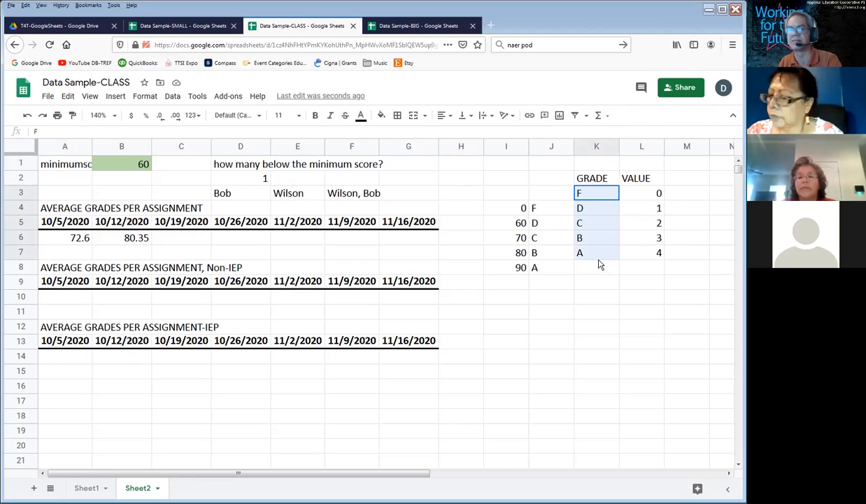
left_click_drag(648, 193, 652, 256)
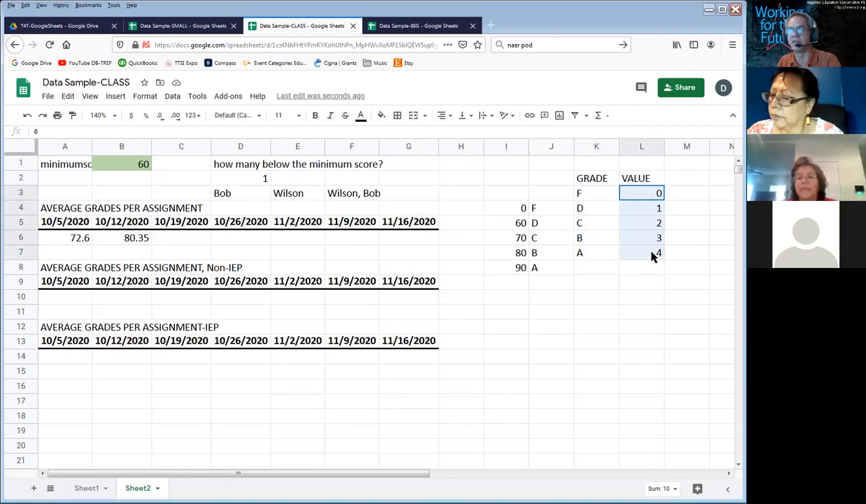
left_click(598, 208)
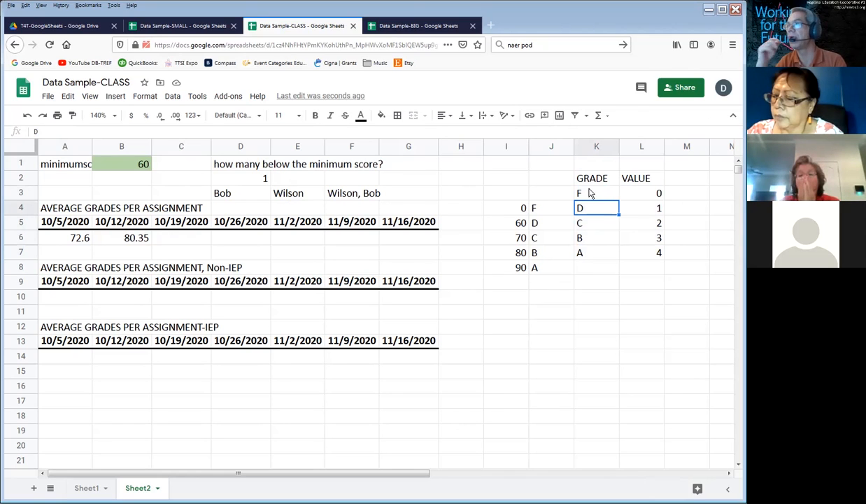
left_click(589, 193)
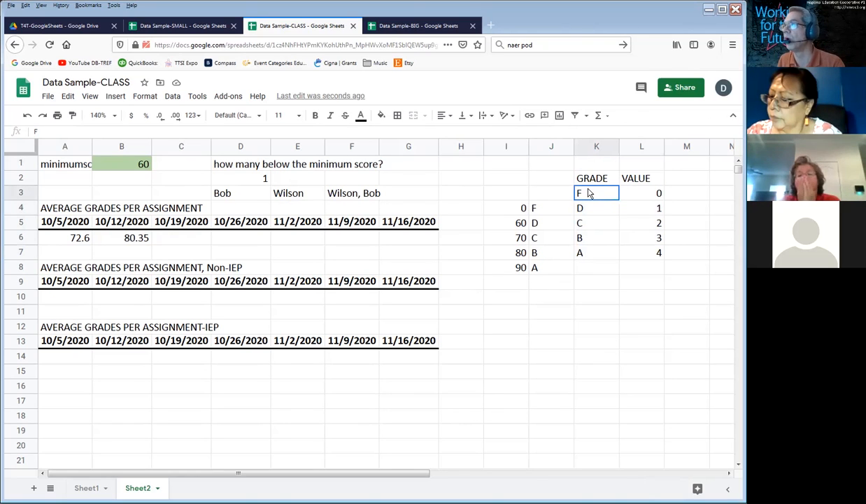
Step: Define K3:L7 on Sheet2 as a named range called GRADEVALUE
left_click_drag(588, 194, 649, 259)
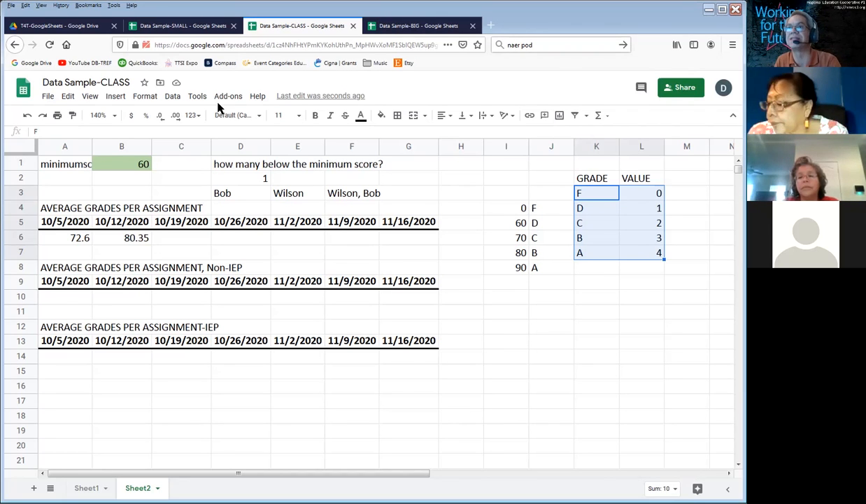
left_click(168, 99)
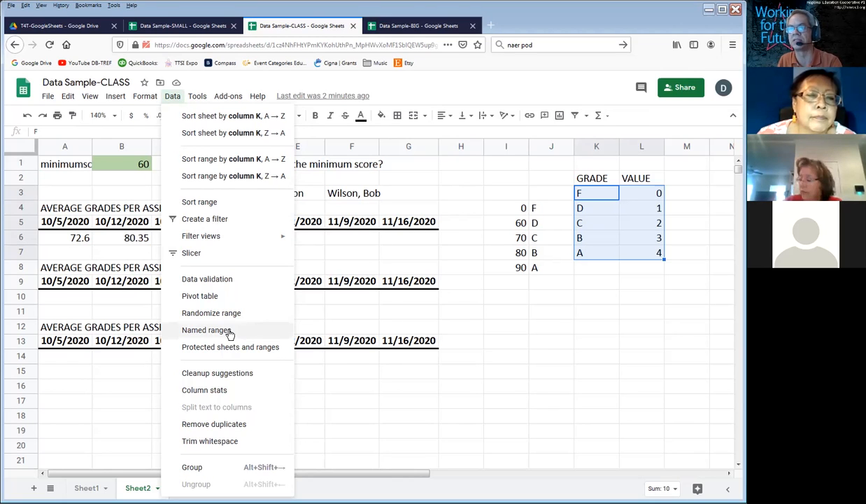
left_click(206, 330)
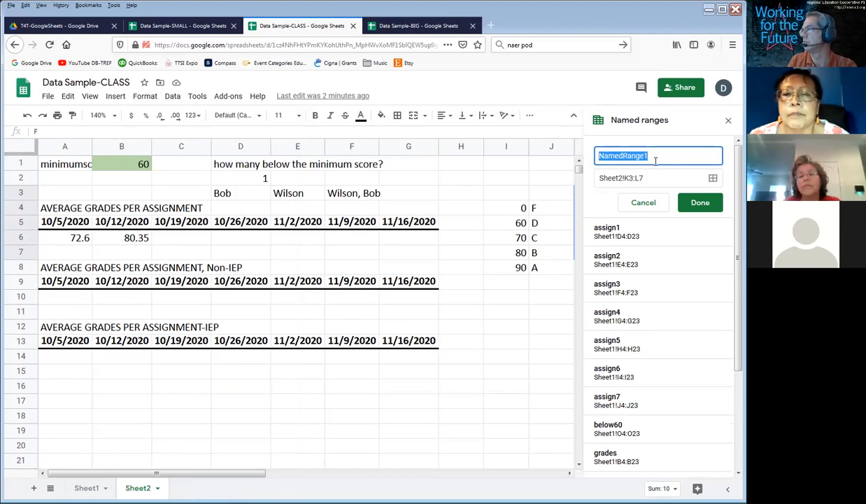
type("GRADEVALUE")
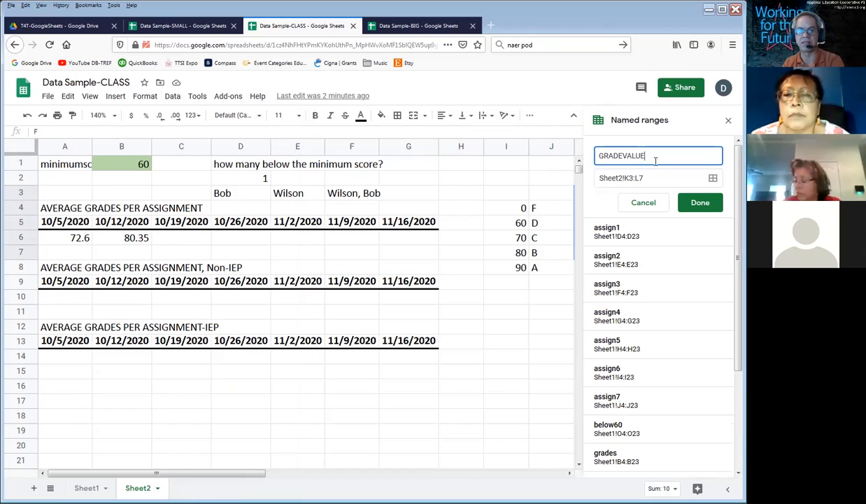
key("Return")
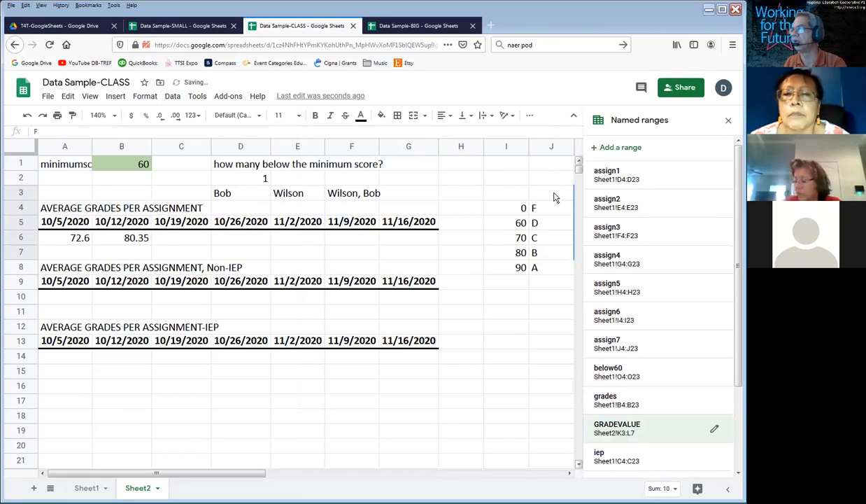
Step: Check which cells the GRADEVALUE named range covers on Sheet2, and clear the selection
key("Right")
key("Right")
key("Right")
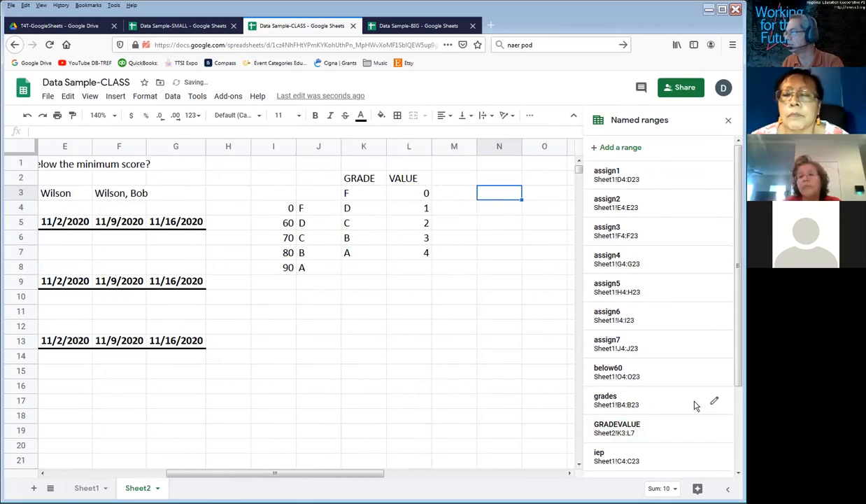
left_click(614, 430)
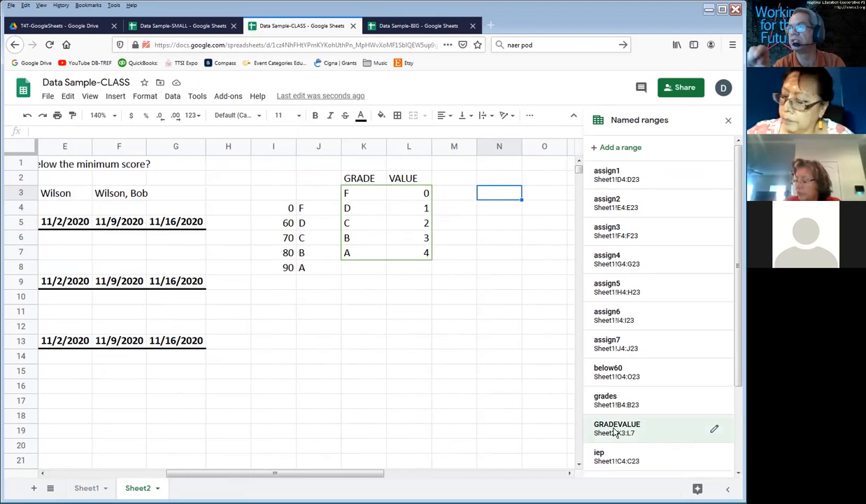
left_click(536, 300)
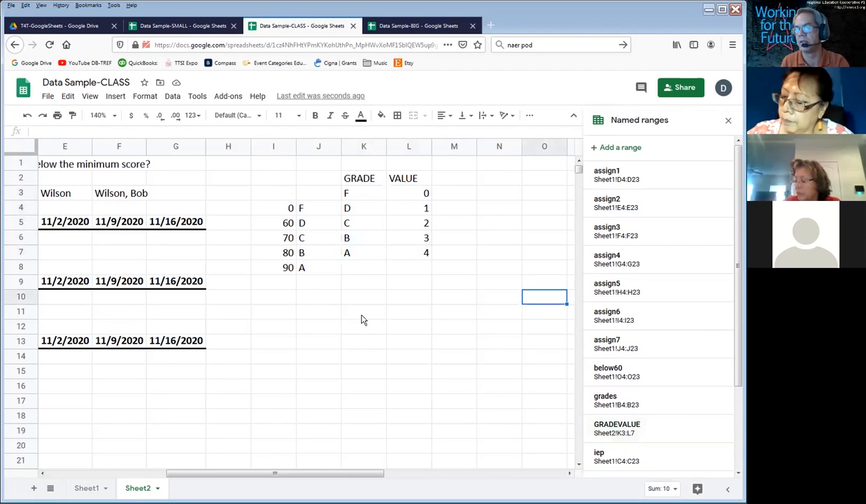
Step: Return to Sheet1 and select Q4, the first empty cell under the value heading
left_click(86, 488)
left_click(541, 177)
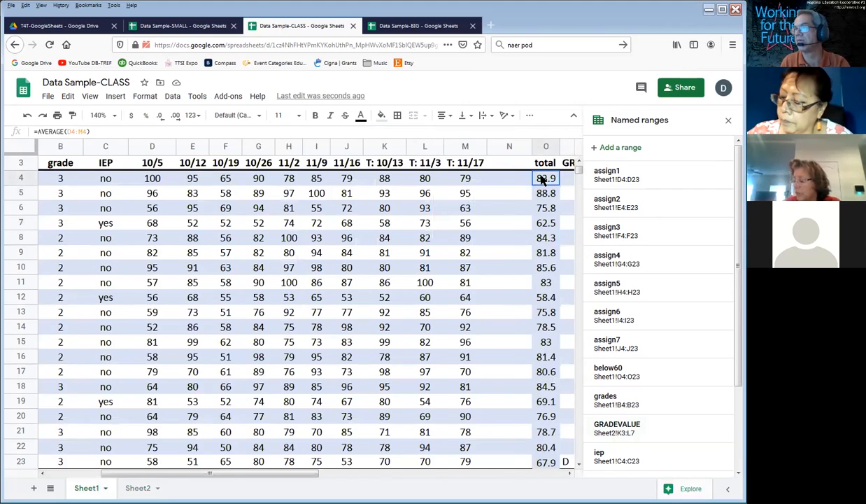
key("Right")
key("Right")
key("Right")
key("Left")
key("Left")
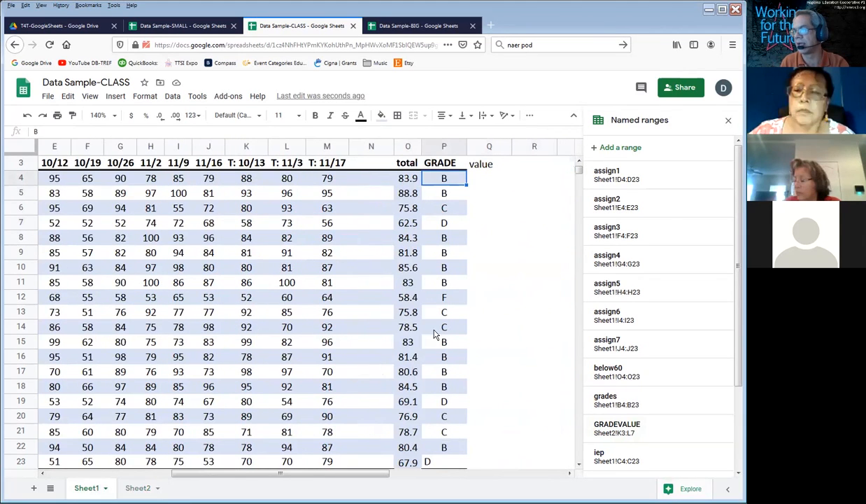
left_click(487, 180)
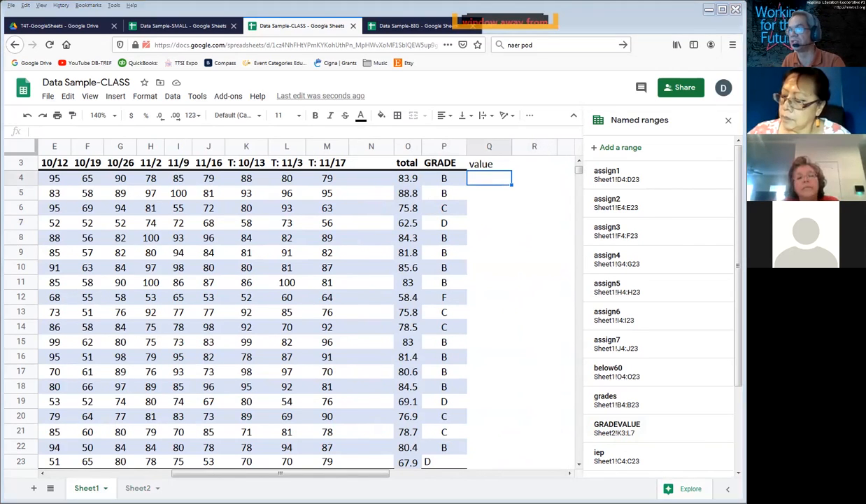
Step: Switch to the EXCEL-Whiteboard.psd document in Photoshop and clear all drawings from the active layer
key("alt+Tab")
key("ctrl+a")
key("Delete")
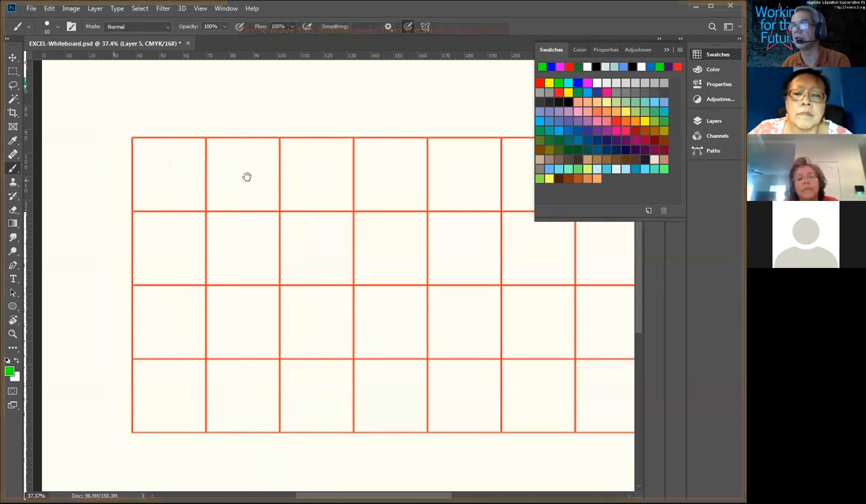
left_click_drag(246, 176, 259, 257)
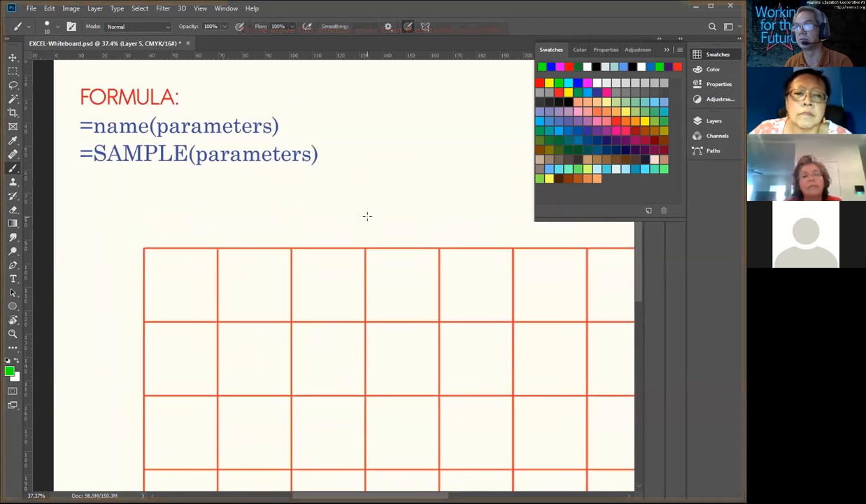
Step: Handwrite "= vlookup (" below the sample formula with the Brush, the equals sign in green and the rest in blue
left_click_drag(89, 203, 98, 208)
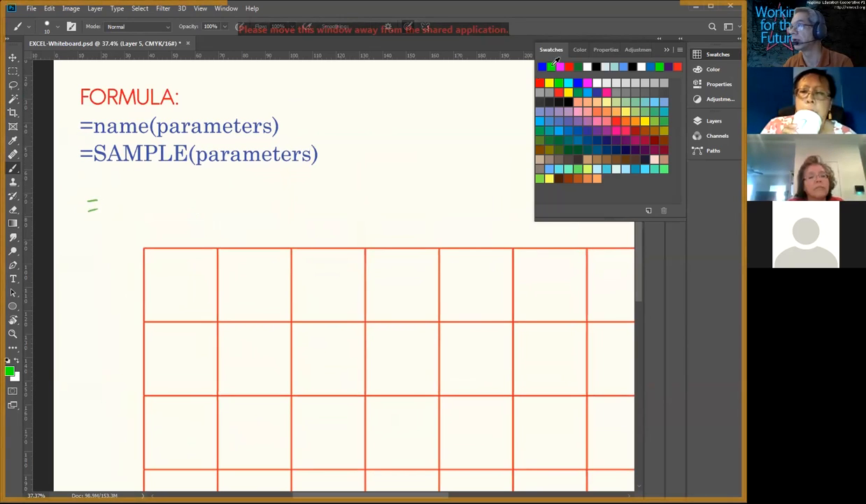
left_click(551, 67)
mouse_move(110, 184)
left_mouse_down()
mouse_move(120, 183)
mouse_move(131, 217)
mouse_move(158, 200)
mouse_move(166, 220)
left_mouse_up()
mouse_move(175, 190)
left_mouse_down()
mouse_move(170, 203)
mouse_move(197, 210)
left_mouse_up()
mouse_move(201, 189)
left_mouse_down()
mouse_move(211, 224)
mouse_move(203, 198)
left_mouse_up()
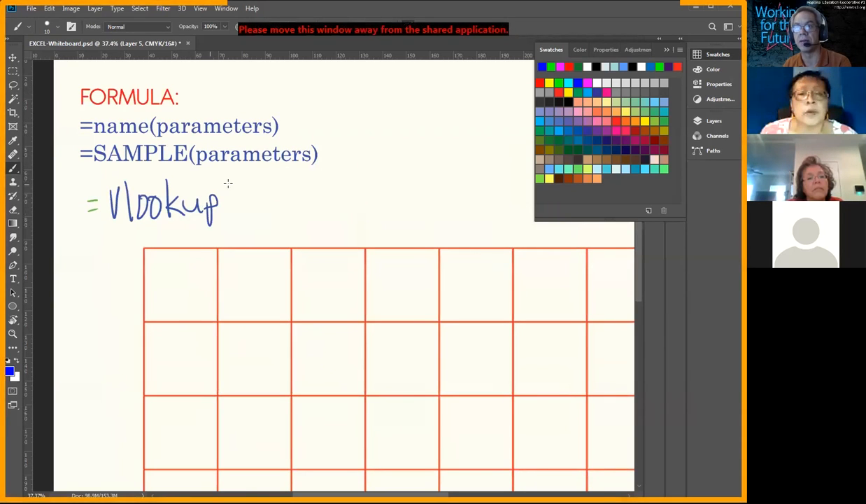
left_click_drag(242, 167, 249, 224)
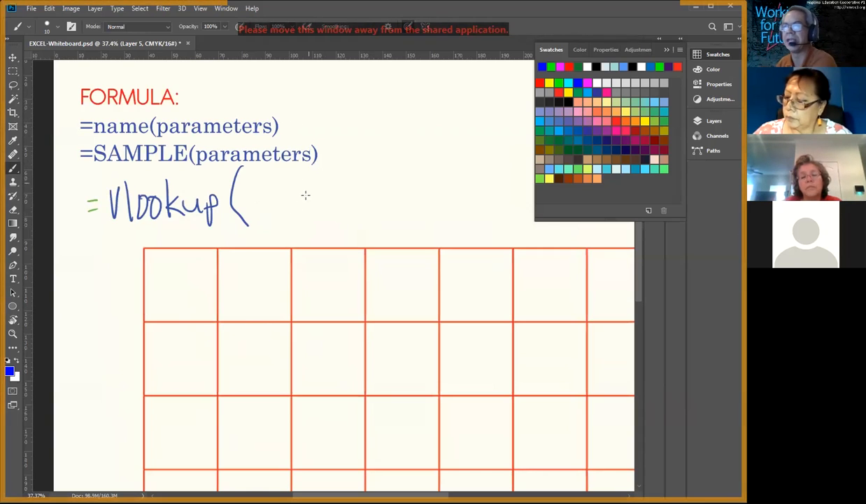
Step: Handwrite "array, what," as the first two arguments after the opening parenthesis
mouse_move(260, 202)
left_mouse_down()
mouse_move(270, 200)
mouse_move(270, 210)
mouse_move(305, 203)
mouse_move(323, 222)
mouse_move(356, 193)
mouse_move(374, 199)
left_mouse_up()
left_click_drag(389, 176, 393, 180)
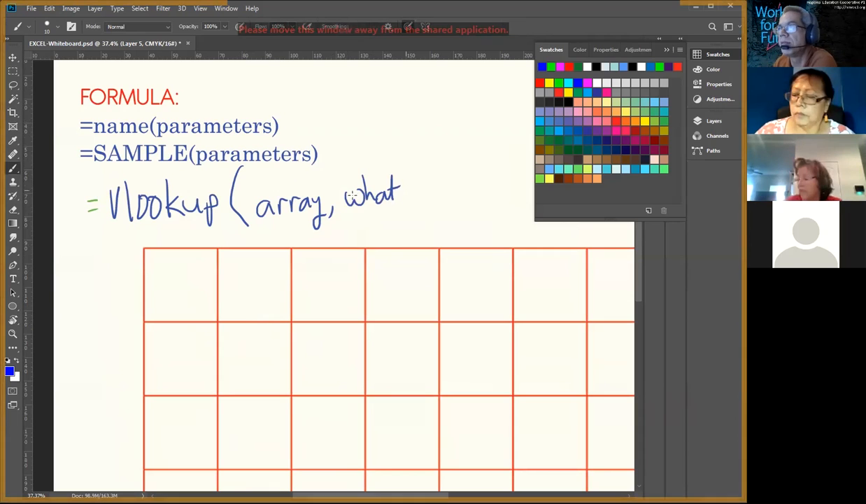
left_click(718, 56)
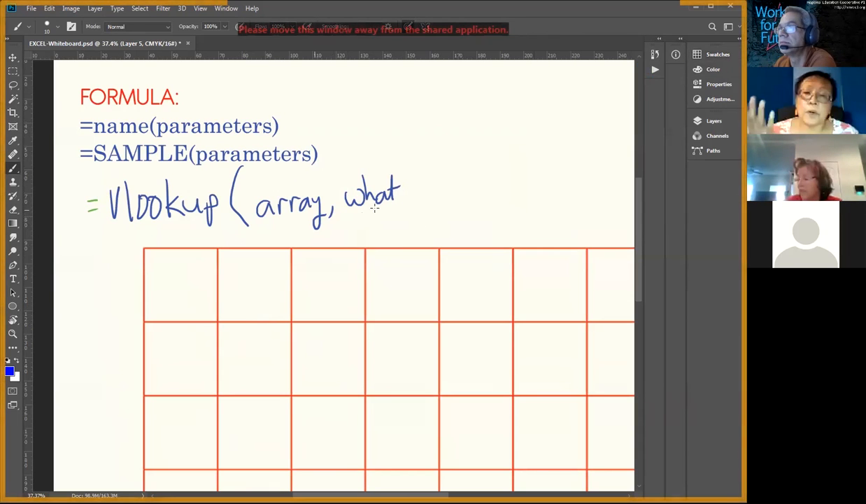
left_click_drag(403, 198, 400, 213)
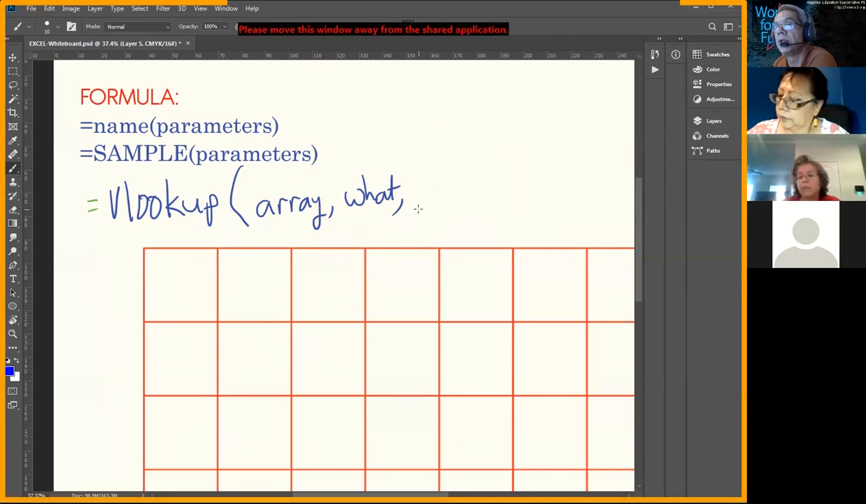
Step: Handwrite the remaining arguments "col to return, False" and close the vlookup formula's parenthesis
left_click_drag(426, 191, 422, 201)
left_click_drag(434, 190, 459, 203)
left_click_drag(454, 191, 468, 192)
left_click_drag(432, 217, 494, 225)
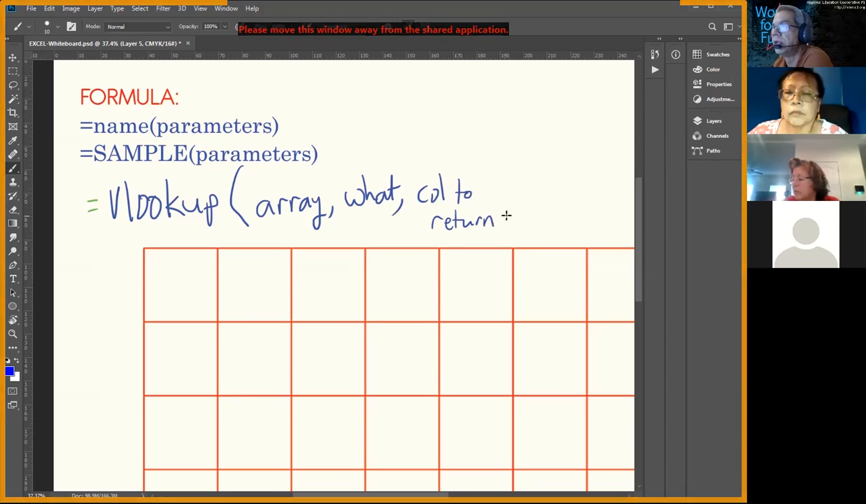
left_click_drag(516, 196, 512, 210)
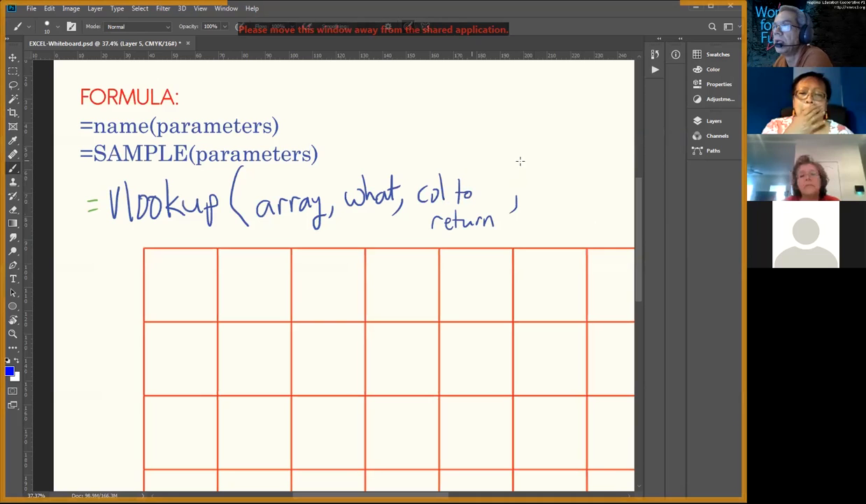
mouse_move(535, 172)
left_mouse_down()
mouse_move(522, 206)
mouse_move(534, 189)
left_mouse_up()
mouse_move(549, 189)
left_mouse_down()
mouse_move(550, 204)
mouse_move(583, 199)
left_mouse_up()
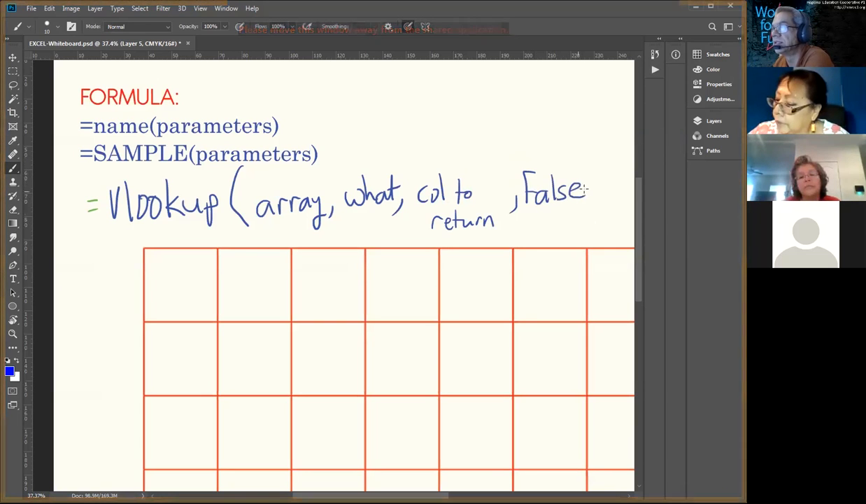
left_click_drag(587, 148, 591, 228)
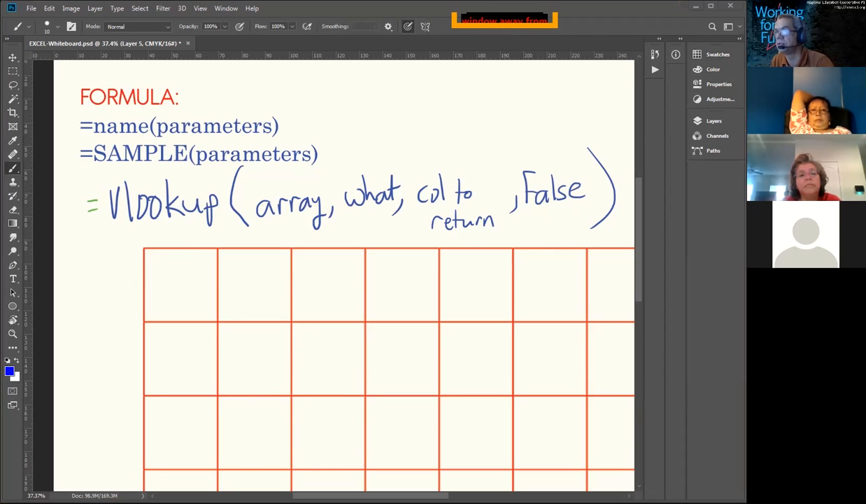
Step: Switch back to Google Sheets and enter =VLOOKUP(P4,GRADEVALUE,2,false) in Q4
key("alt+Tab")
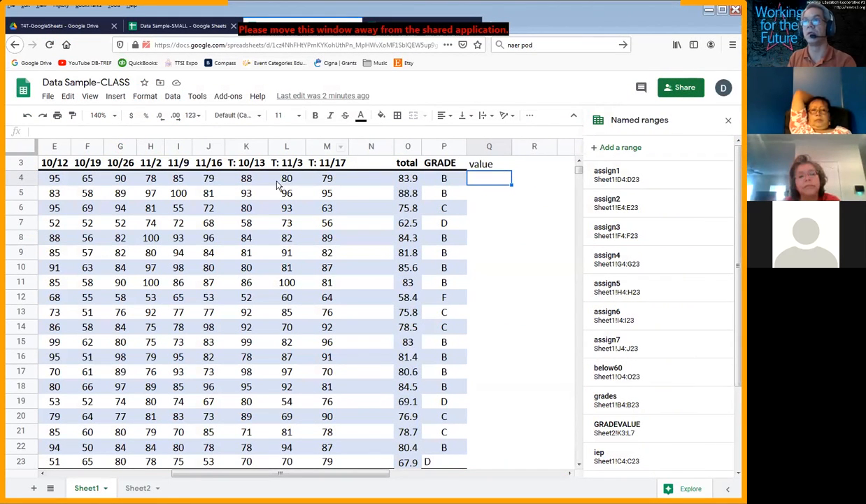
type("=VLO")
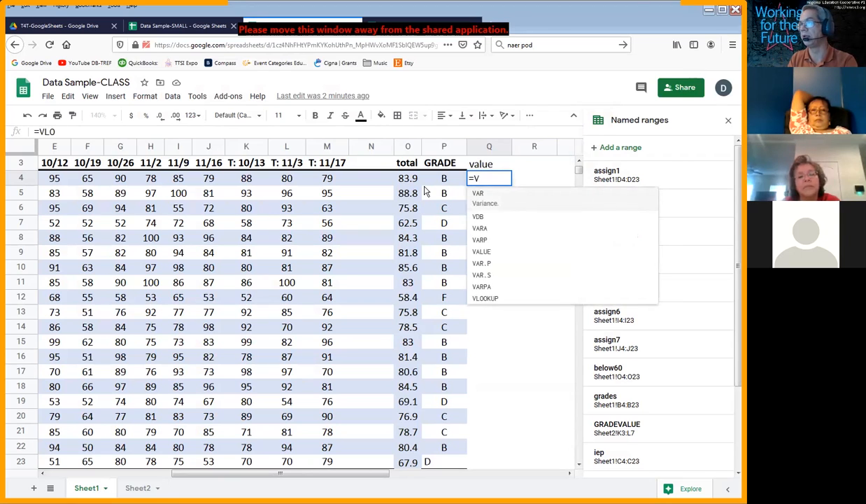
type("OKUP(")
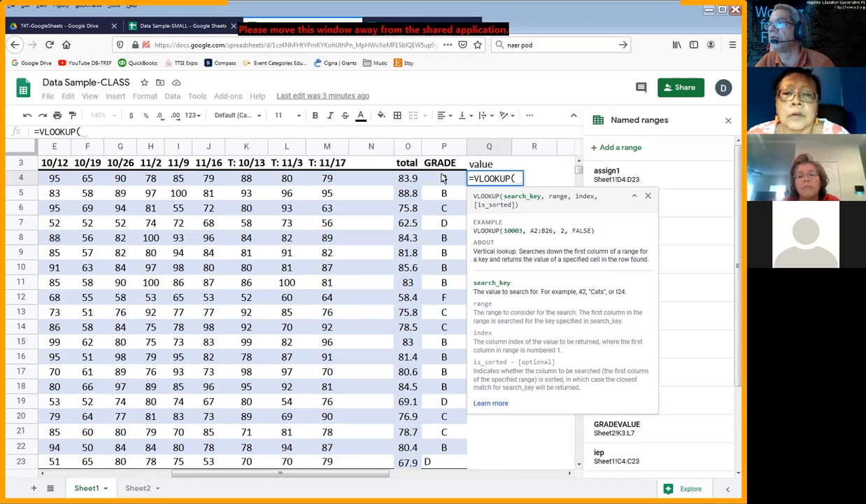
left_click(442, 179)
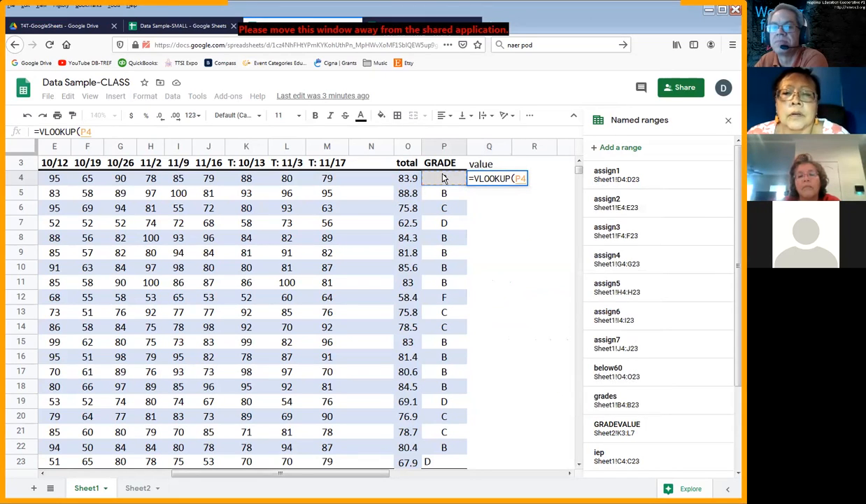
type(",")
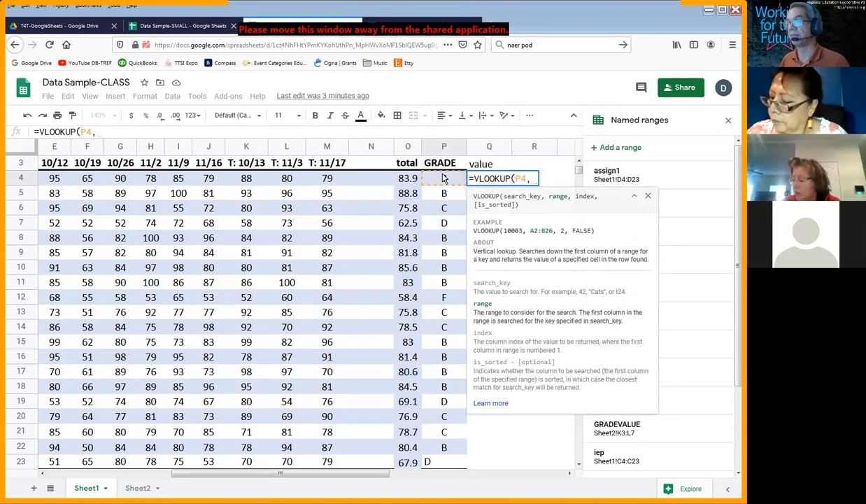
type("GRADEVALUE")
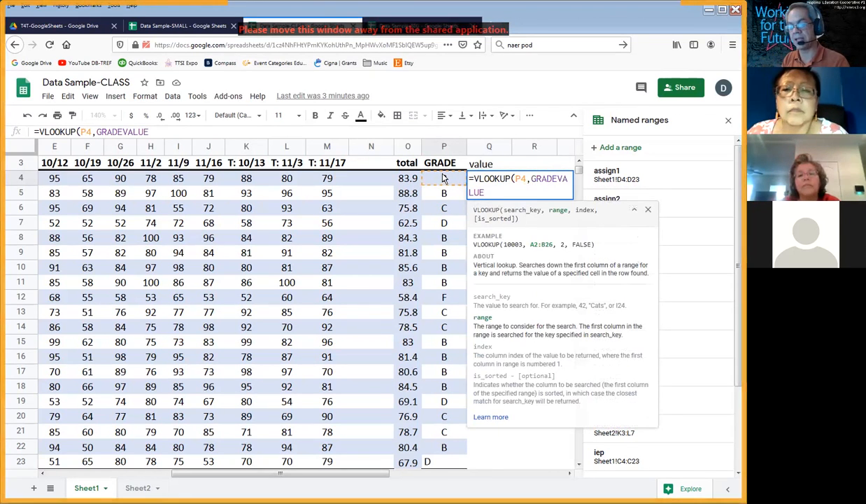
type(",2")
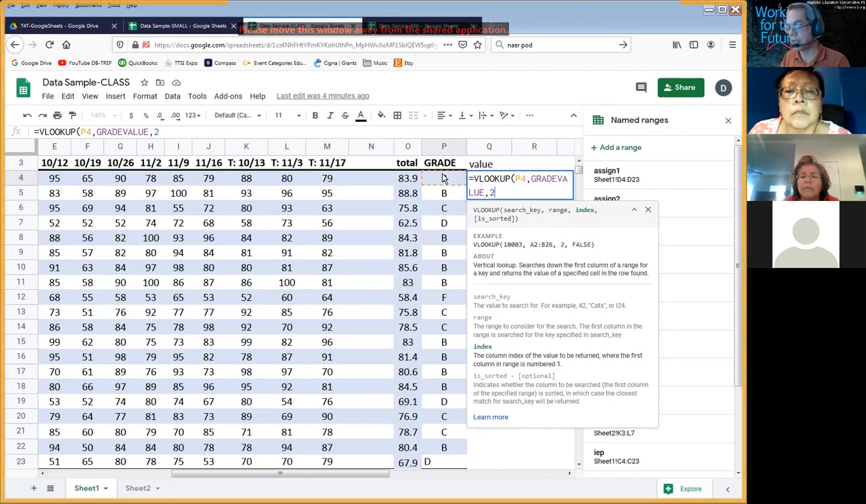
type(",false")
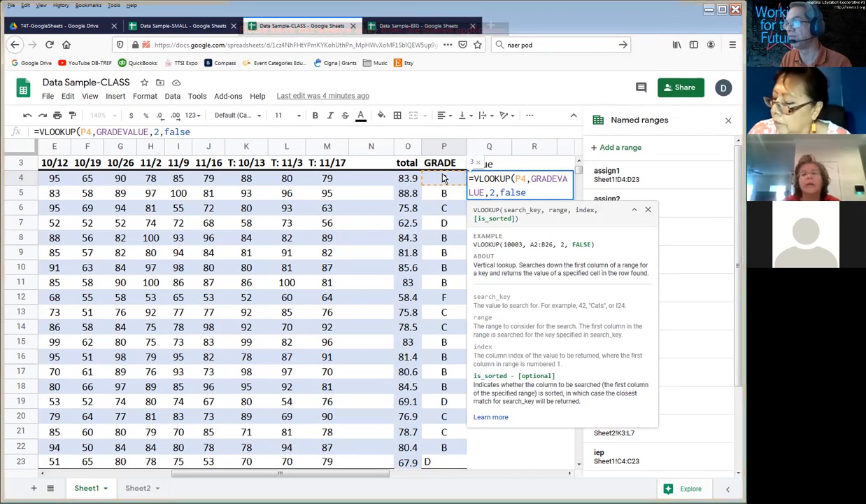
type(")")
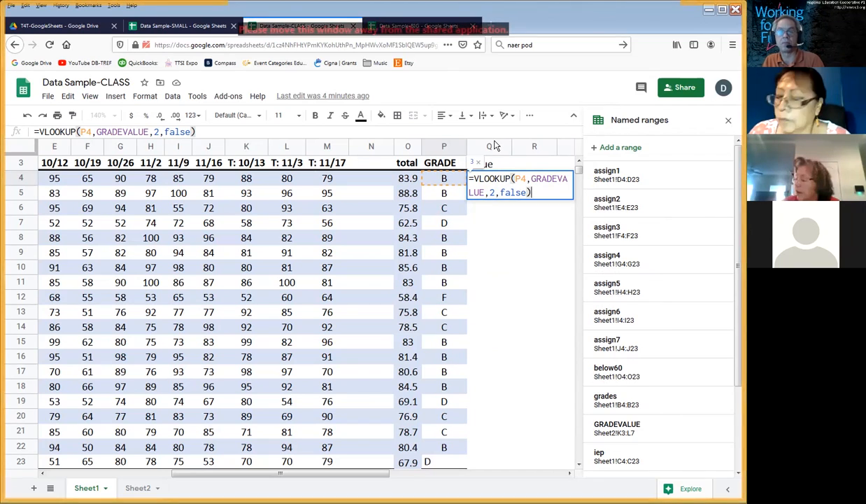
key("Return")
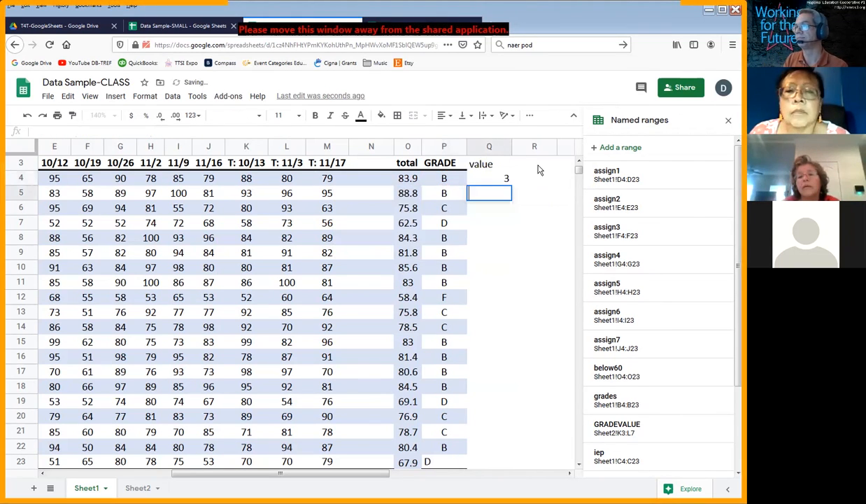
Step: Fill the lookup formula from Q4 down through Q23 and inspect the formula in Q4
key("Down")
key("Down")
key("Up")
key("Up")
key("Up")
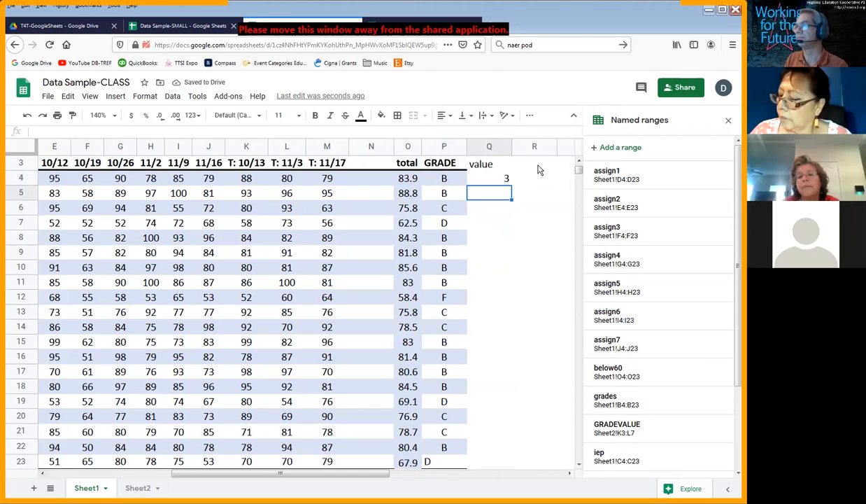
key("shift+Down")
key("shift+Down")
key("shift+Down")
key("shift+Down")
key("shift+Down")
key("shift+Down")
key("shift+Down")
key("shift+Down")
key("shift+Down")
key("shift+Down")
key("shift+Down")
key("shift+Down")
key("shift+Down")
key("shift+Down")
key("shift+Down")
key("shift+Down")
key("shift+Down")
key("shift+Down")
key("shift+Down")
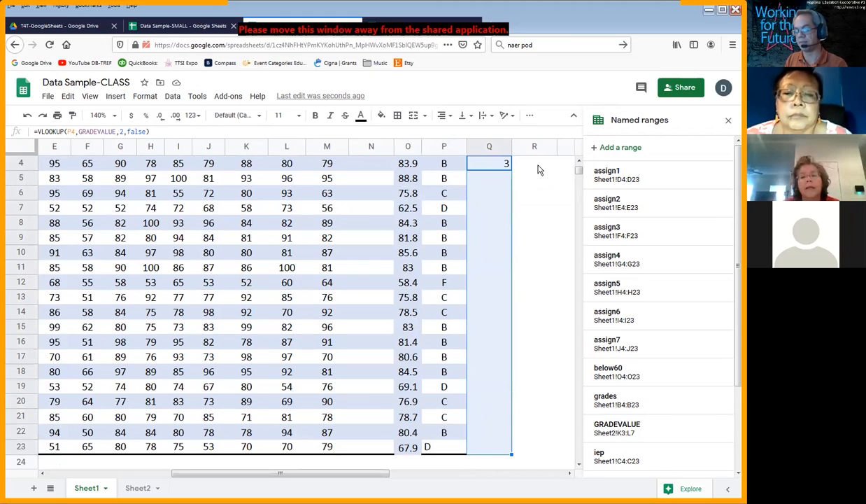
key("ctrl+d")
key("Up")
key("Down")
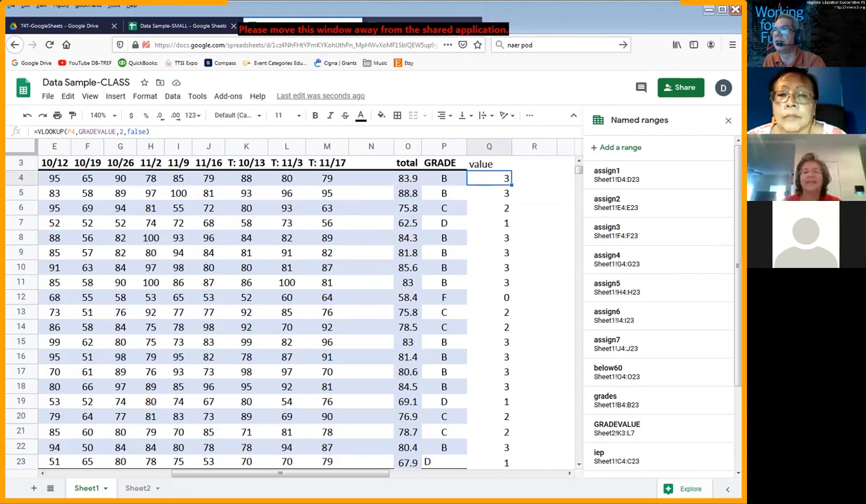
double_click(494, 177)
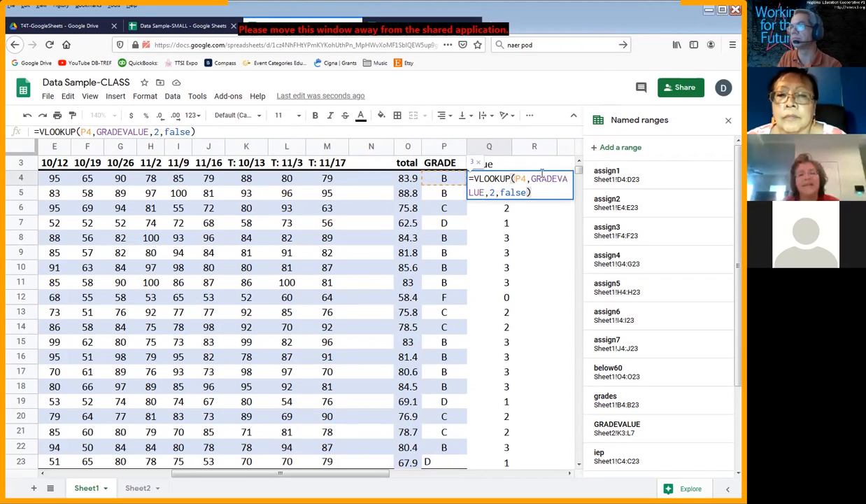
key("Return")
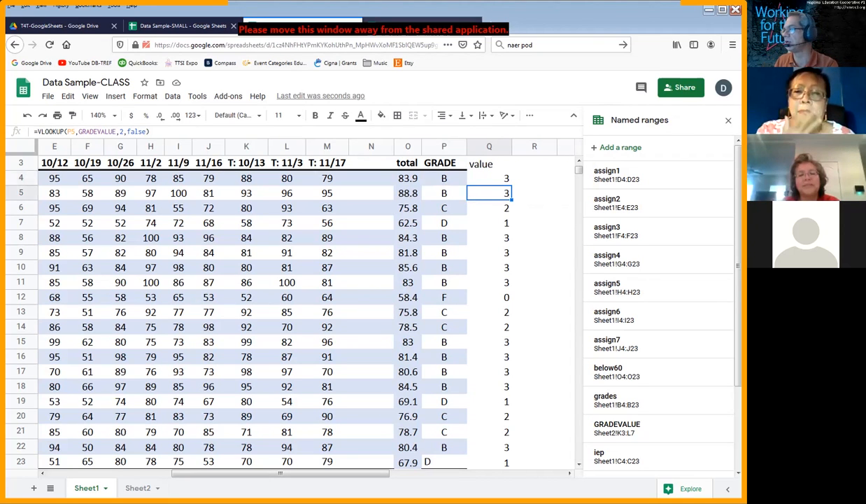
Step: Switch to the Photoshop whiteboard and replace the handwritten arguments "array, what," with "what, range,"
key("alt+Tab")
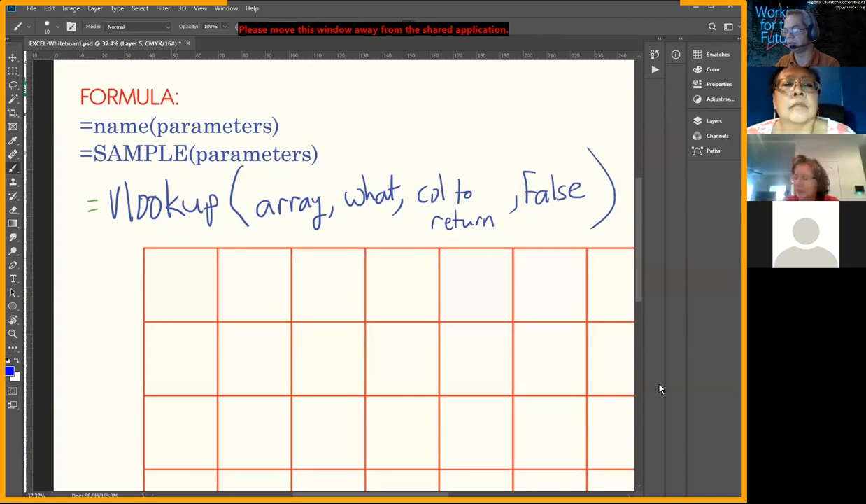
key("e")
mouse_move(403, 196)
left_mouse_down()
mouse_move(381, 213)
mouse_move(266, 235)
mouse_move(355, 170)
mouse_move(334, 220)
left_mouse_up()
key("b")
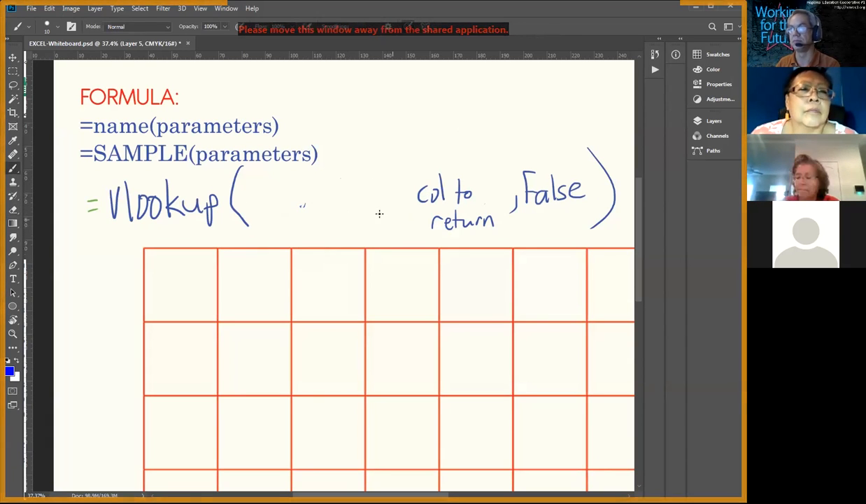
left_click_drag(237, 190, 289, 199)
mouse_move(280, 187)
left_mouse_down()
mouse_move(303, 187)
mouse_move(312, 212)
mouse_move(352, 190)
mouse_move(374, 197)
mouse_move(382, 214)
mouse_move(395, 190)
left_mouse_up()
left_click_drag(401, 189, 400, 203)
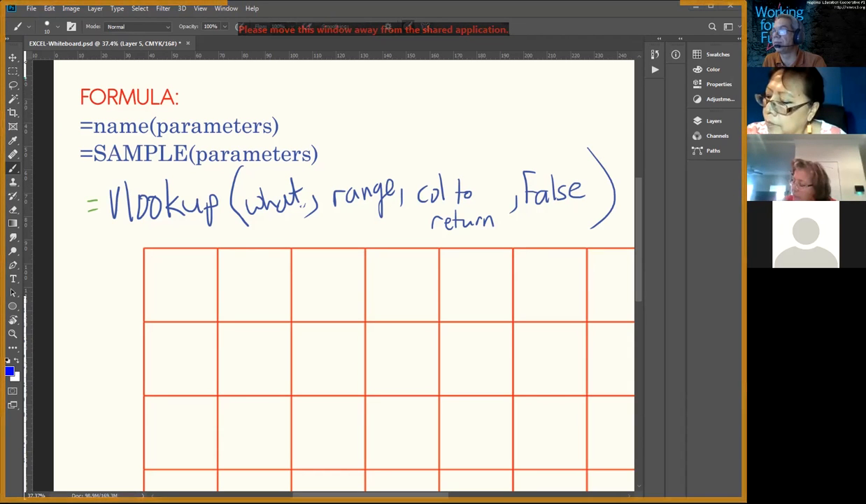
Step: Switch back to Google Sheets and review the GRADE and VALUE lookup table in K3:L7 on Sheet2
key("alt+Tab")
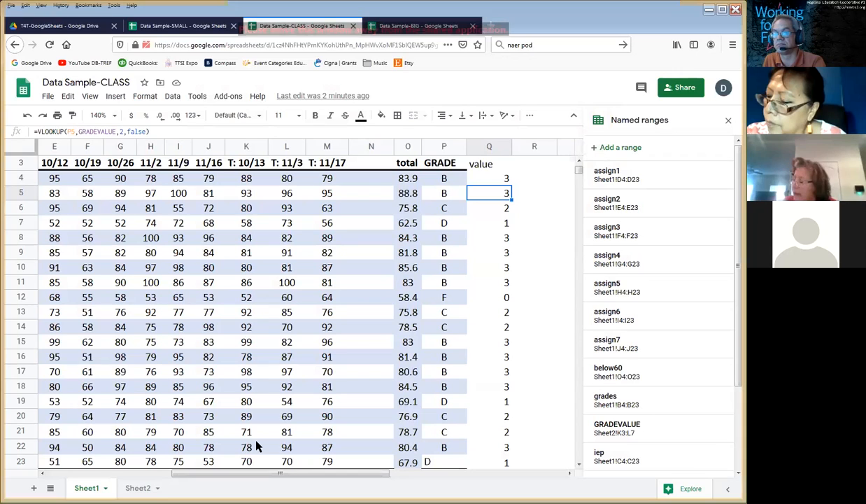
left_click(135, 488)
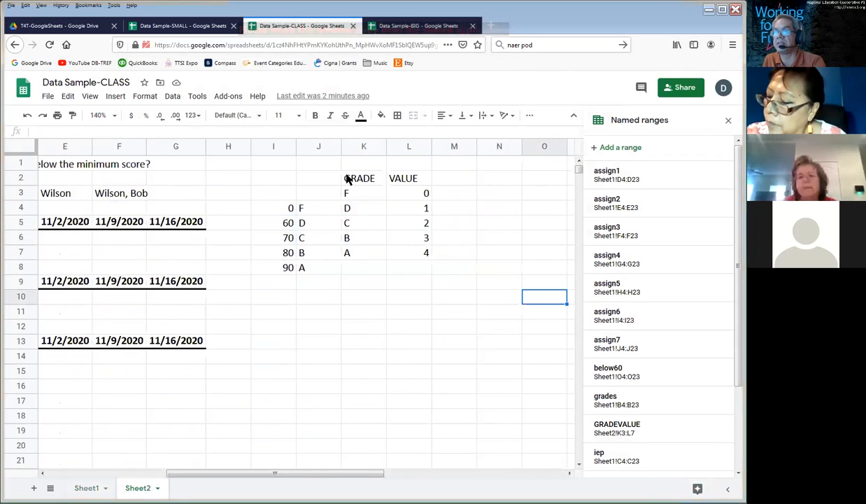
left_click_drag(360, 193, 419, 263)
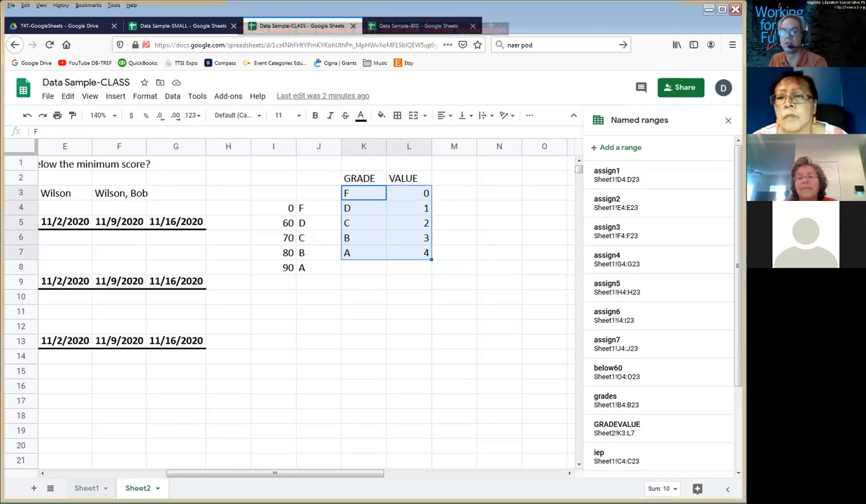
key("Down")
Step: Return to Sheet1 and inspect the VLOOKUP formula in Q4, leaving it as it is
left_click(93, 494)
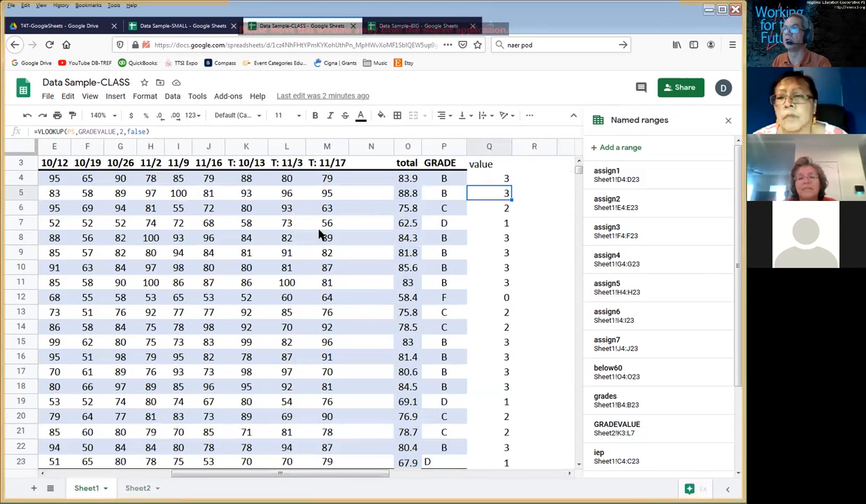
double_click(487, 183)
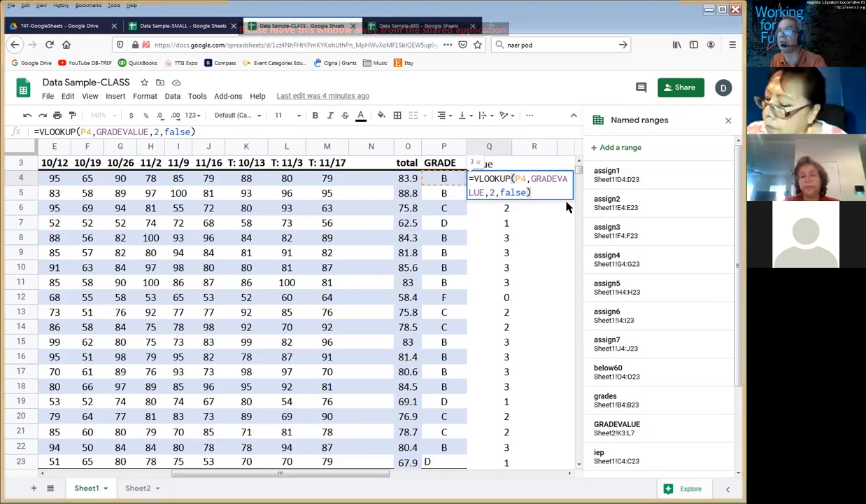
key("Return")
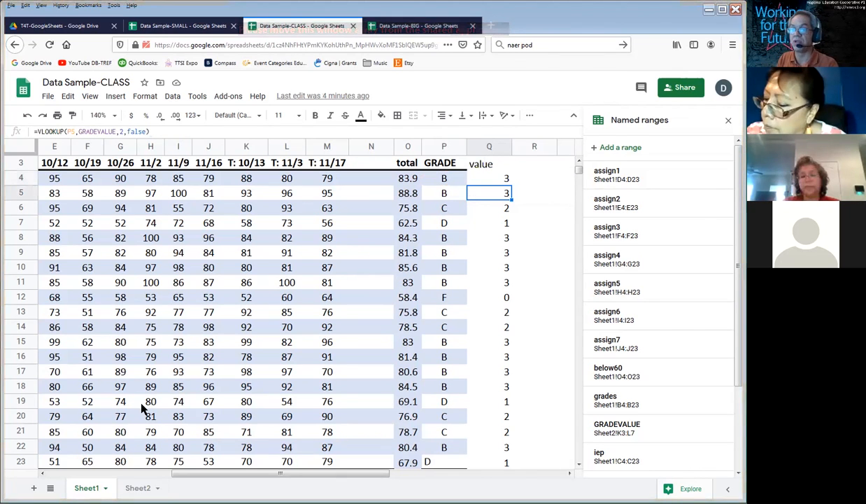
Step: Replace the VALUE entries in L3:L7 on Sheet2 with 5, 6, 7, 8 and 9
left_click(138, 487)
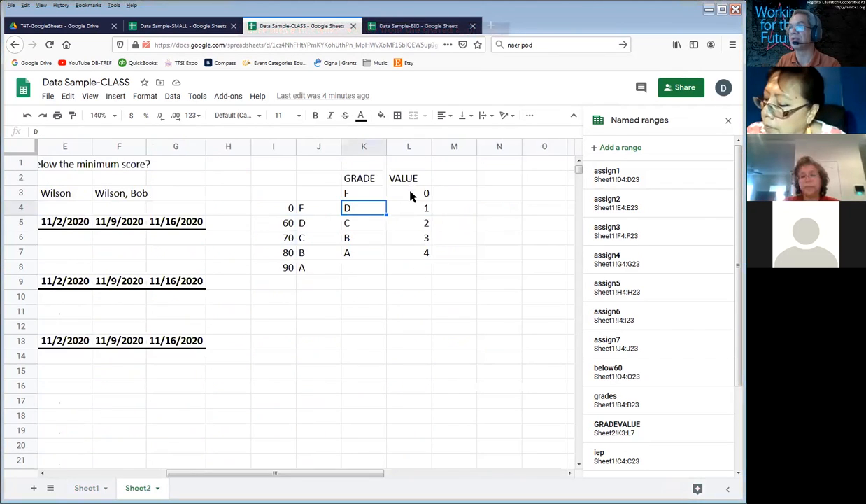
left_click_drag(399, 192, 418, 255)
left_click(418, 253)
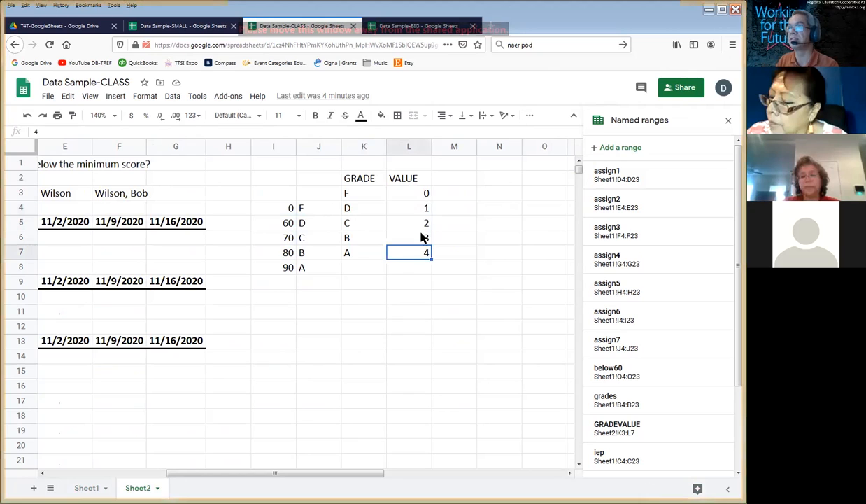
left_click(422, 194)
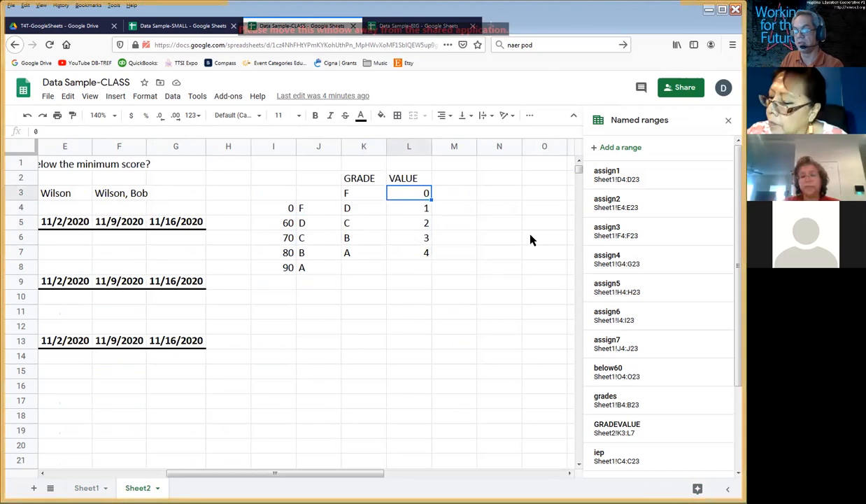
type("5")
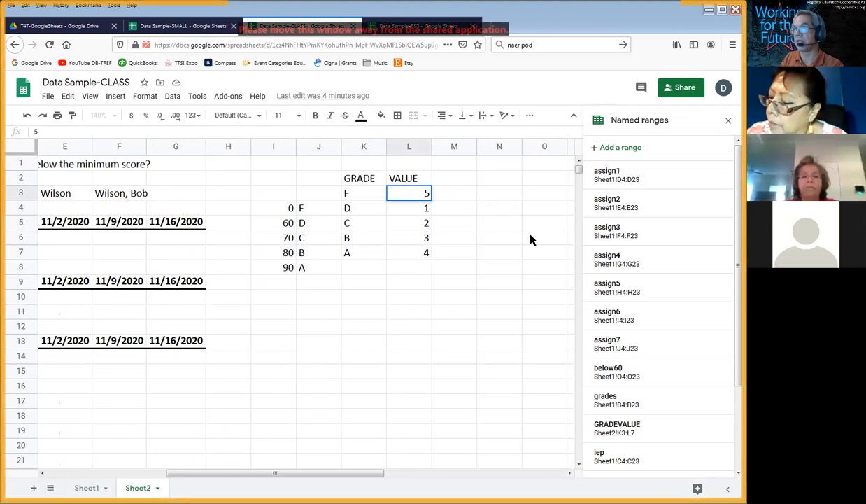
key("Return")
type("6")
key("Return")
type("7")
key("Return")
type("8")
key("Return")
type("9")
key("Return")
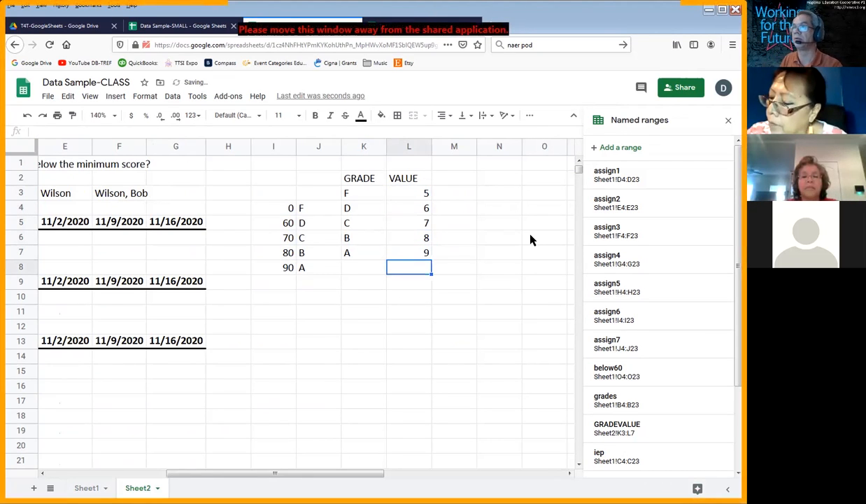
Step: Go back to Sheet1 and check the lookup results down the value column
left_click(87, 488)
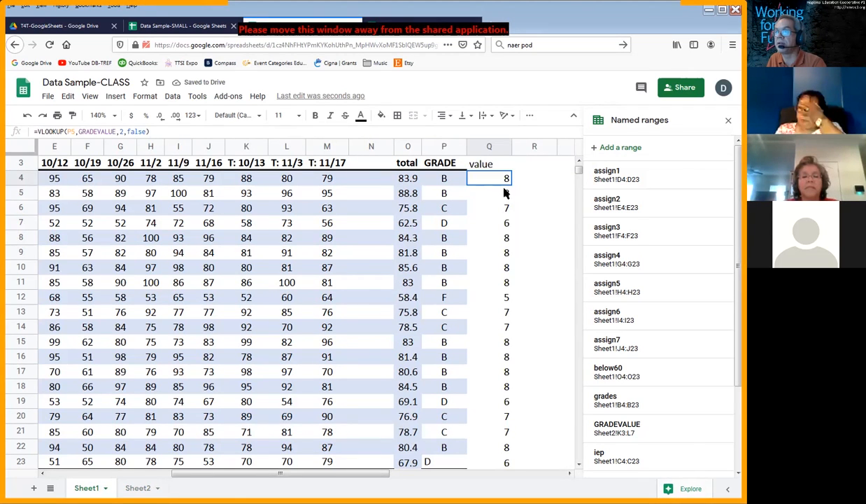
left_click_drag(503, 188, 497, 372)
left_click(497, 371)
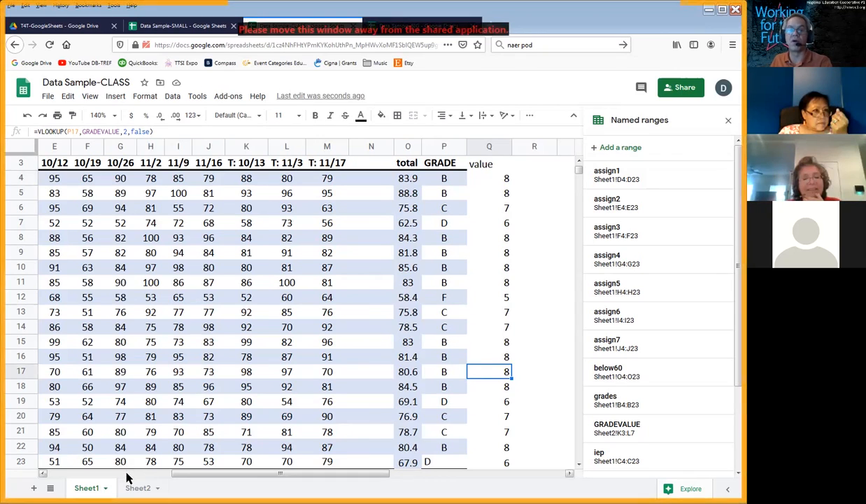
Step: Go to the Student column in row 17 of Sheet1 to view the student names
scroll(127, 478, "left", 1)
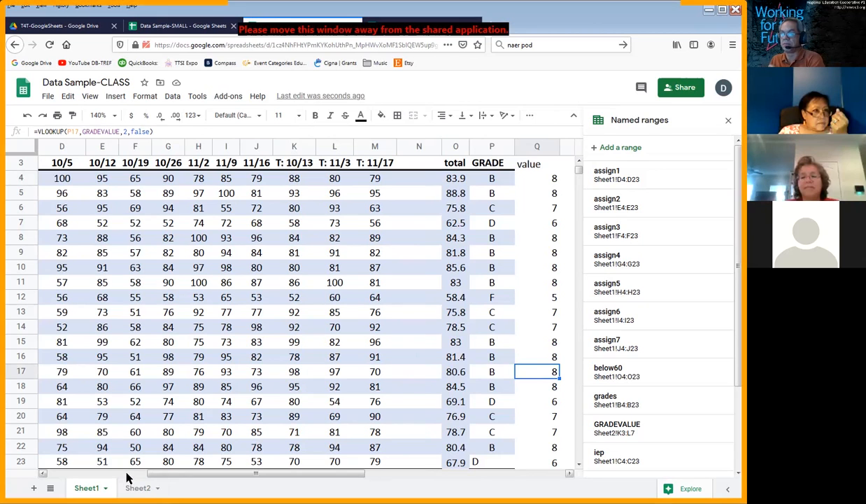
key("Left")
key("Left")
key("Left")
key("Left")
key("Left")
key("Left")
key("Left")
key("Left")
key("Left")
key("Left")
key("Left")
key("Left")
key("Left")
key("Left")
key("Left")
key("Left")
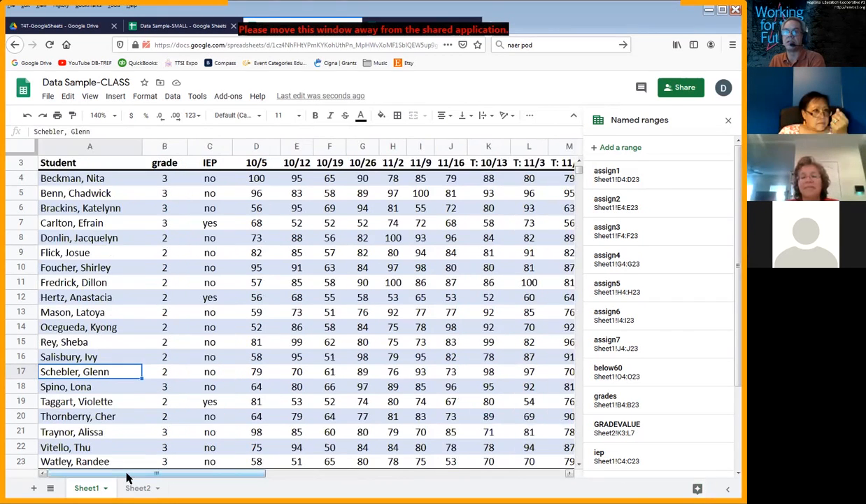